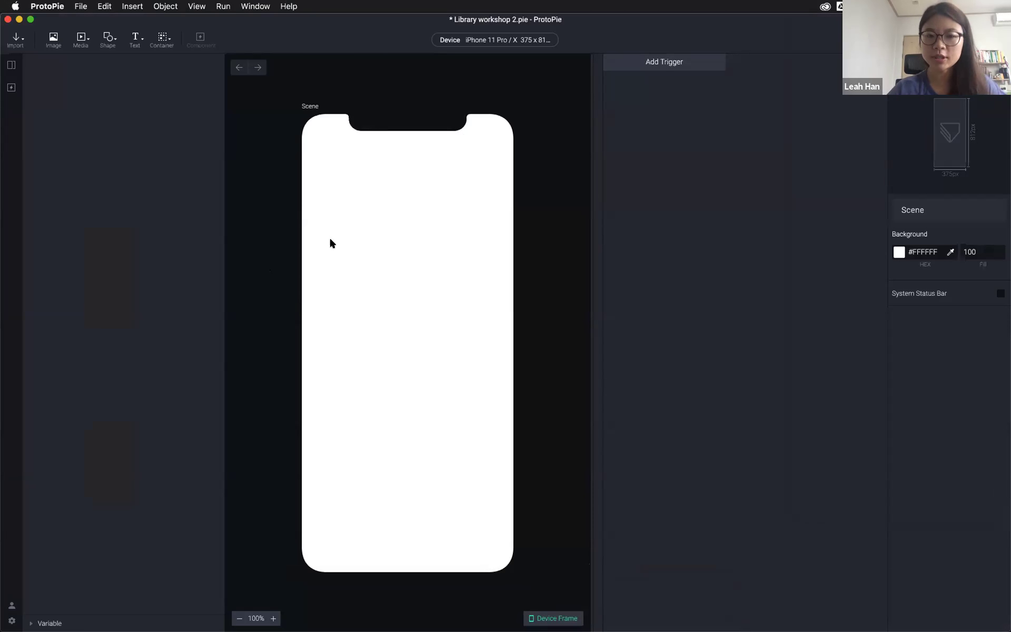
# Open the iOS UI Kit from the public libraries and browse its components
pyautogui.click(11, 88)
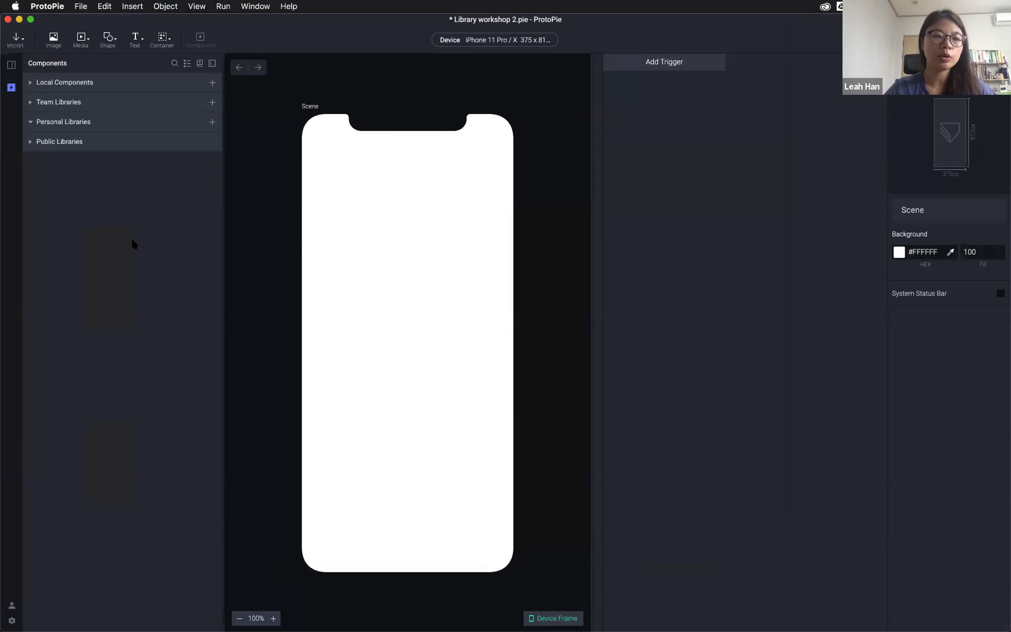
pyautogui.click(31, 124)
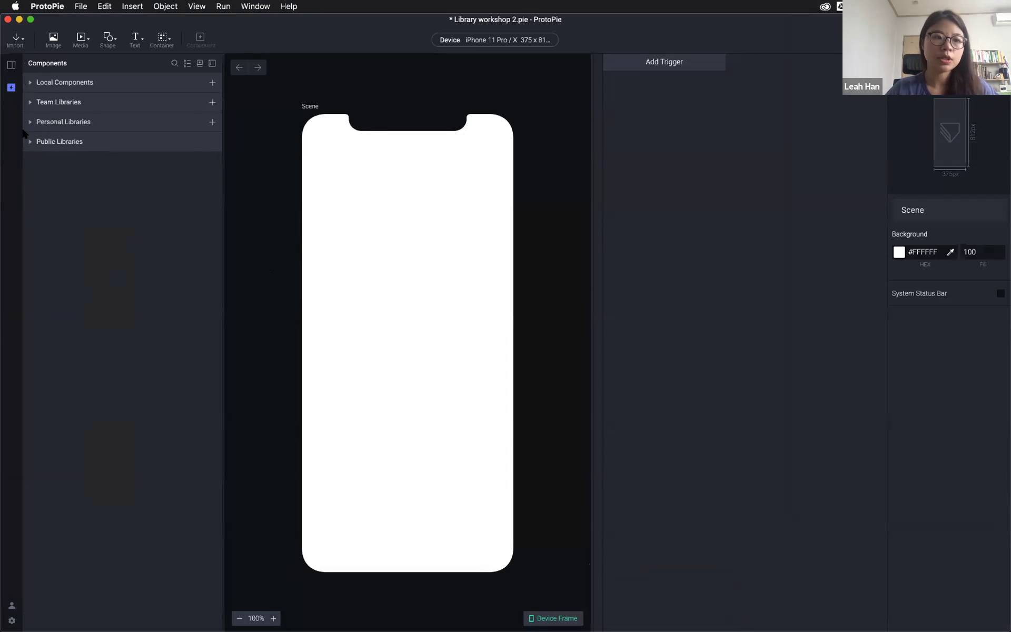
pyautogui.click(50, 148)
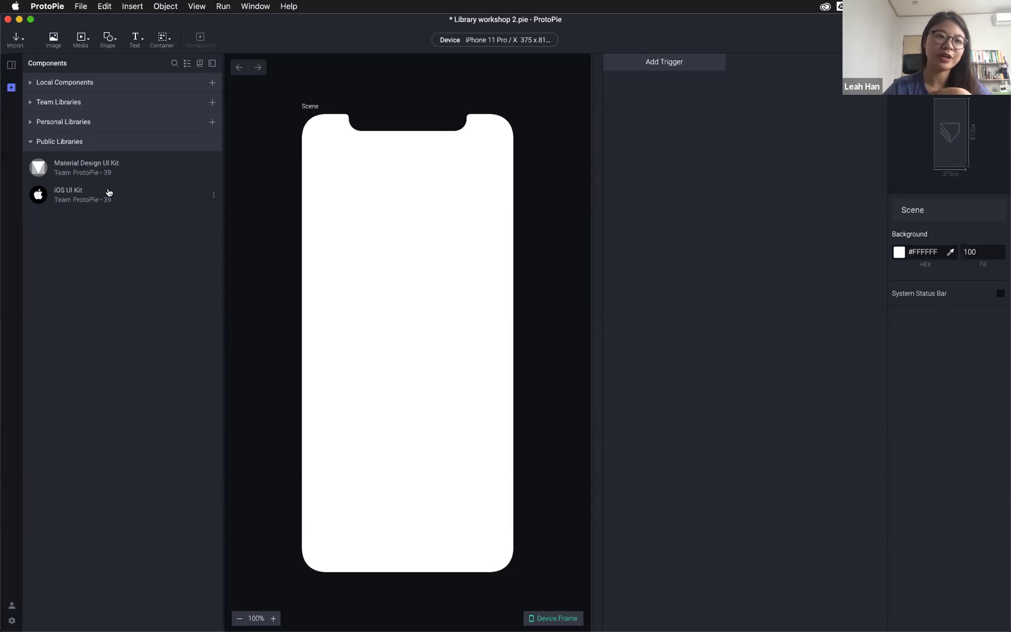
pyautogui.click(83, 200)
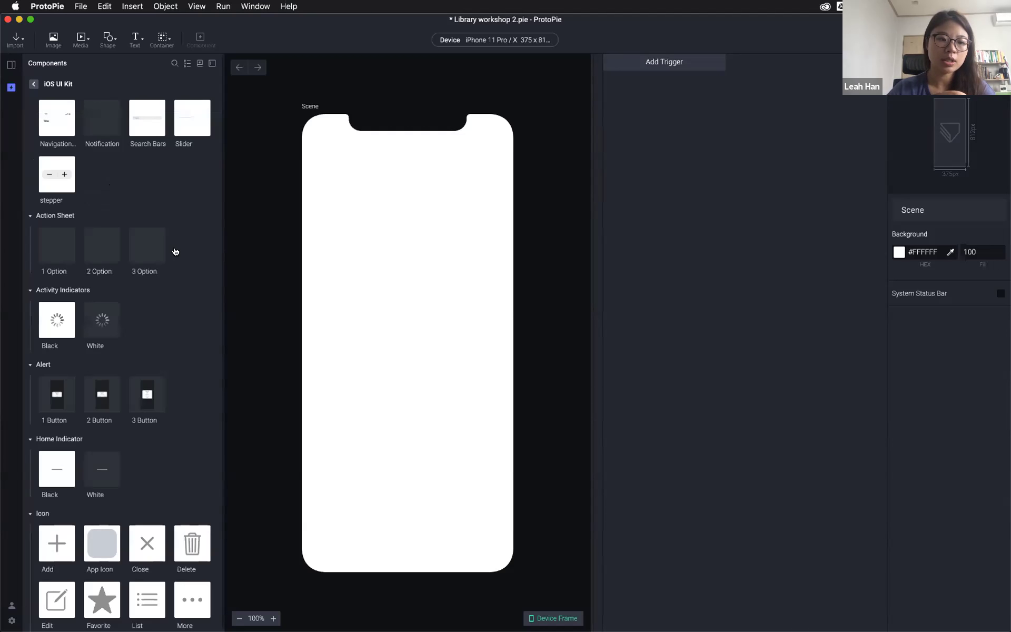
pyautogui.scroll(-1, 84, 490)
pyautogui.scroll(-10, 84, 489)
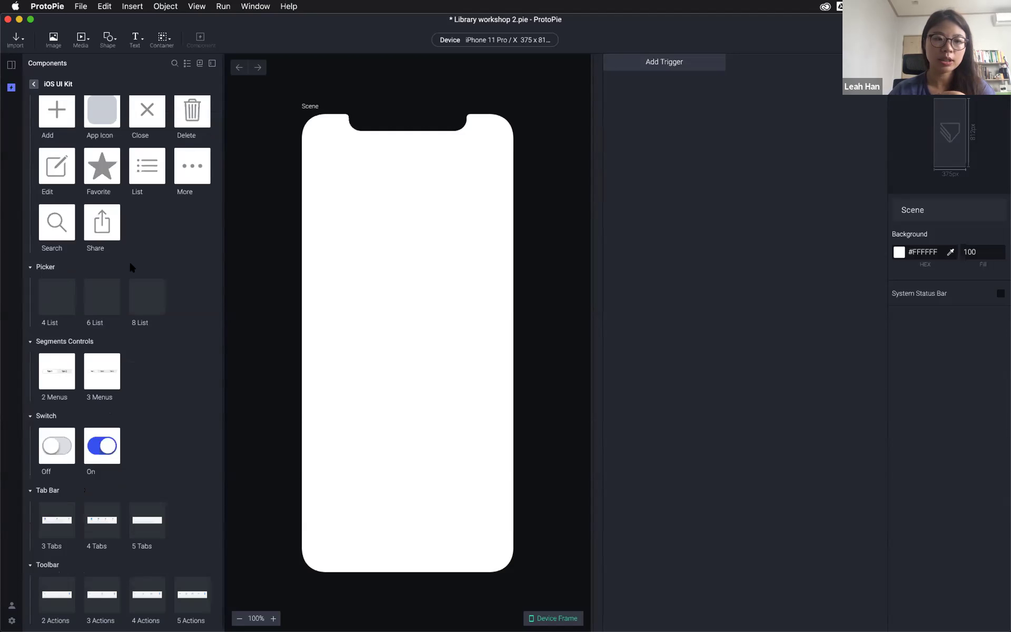
pyautogui.scroll(10, 131, 295)
pyautogui.scroll(-10, 133, 347)
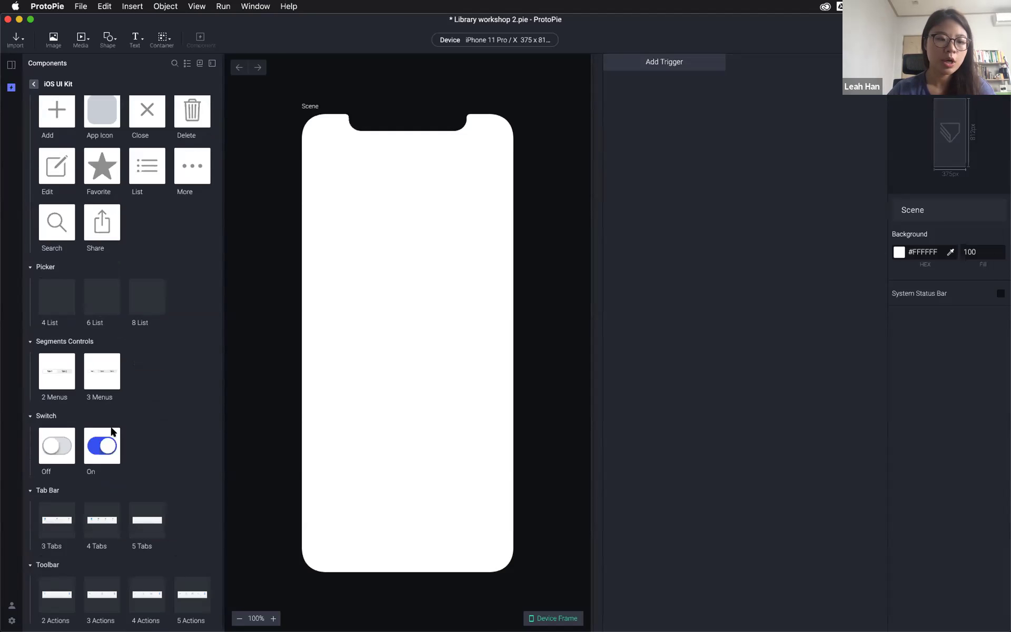
# Place the Switch On component in the middle of the scene and the 3 Menus segments control above it
pyautogui.moveTo(97, 448); pyautogui.dragTo(393, 390)
pyautogui.moveTo(100, 372); pyautogui.dragTo(337, 311)
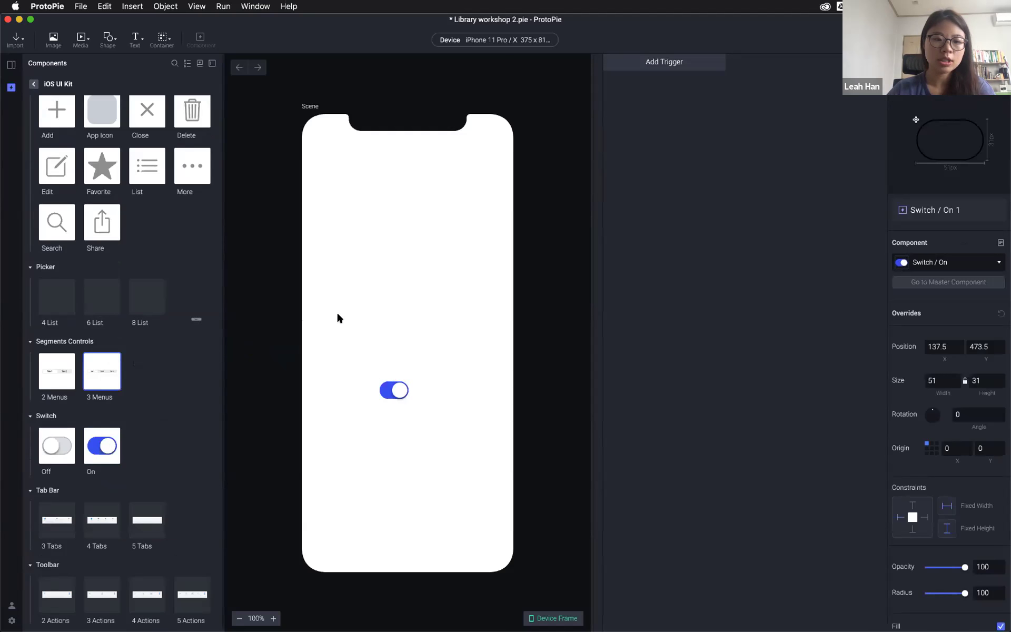
pyautogui.moveTo(401, 325); pyautogui.dragTo(402, 323)
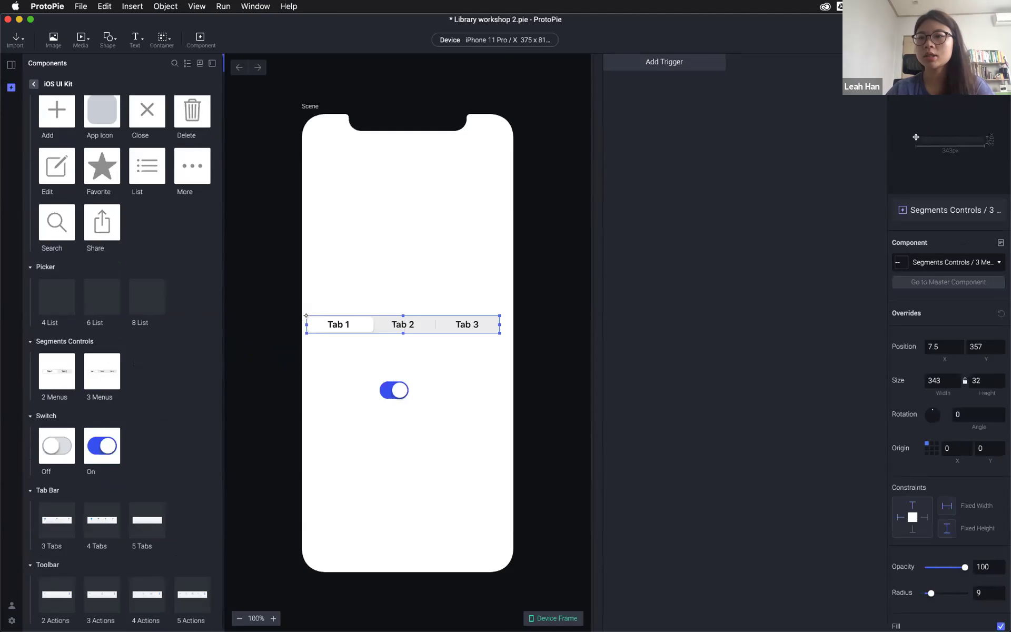
# Preview the prototype and test switching between the three tabs and toggling the switch
pyautogui.press('super+p')
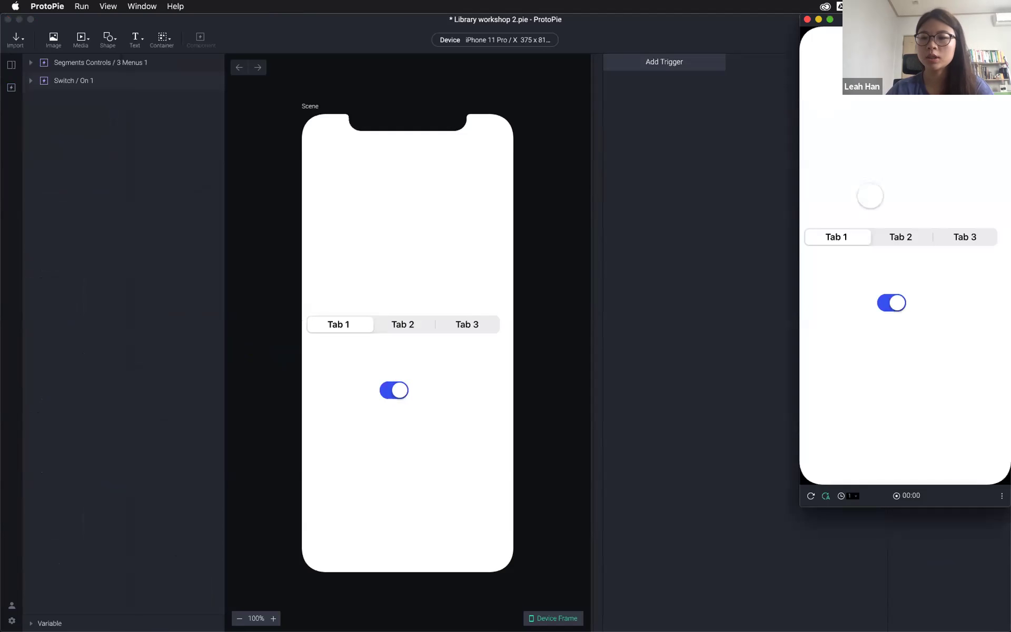
pyautogui.click(906, 234)
pyautogui.click(965, 236)
pyautogui.click(846, 238)
pyautogui.click(895, 303)
pyautogui.click(902, 238)
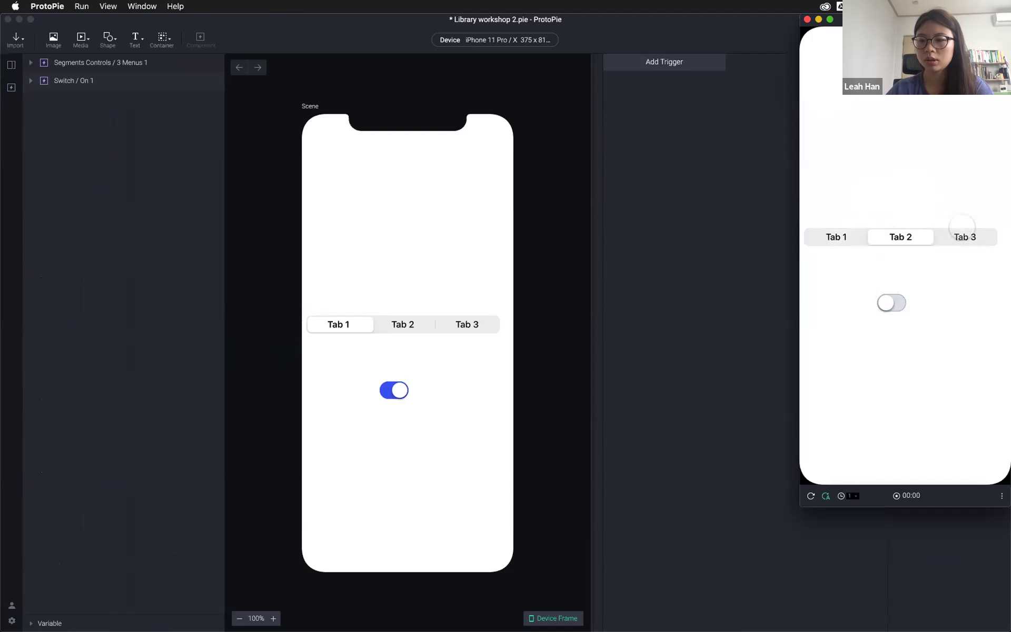
pyautogui.click(845, 238)
pyautogui.click(964, 237)
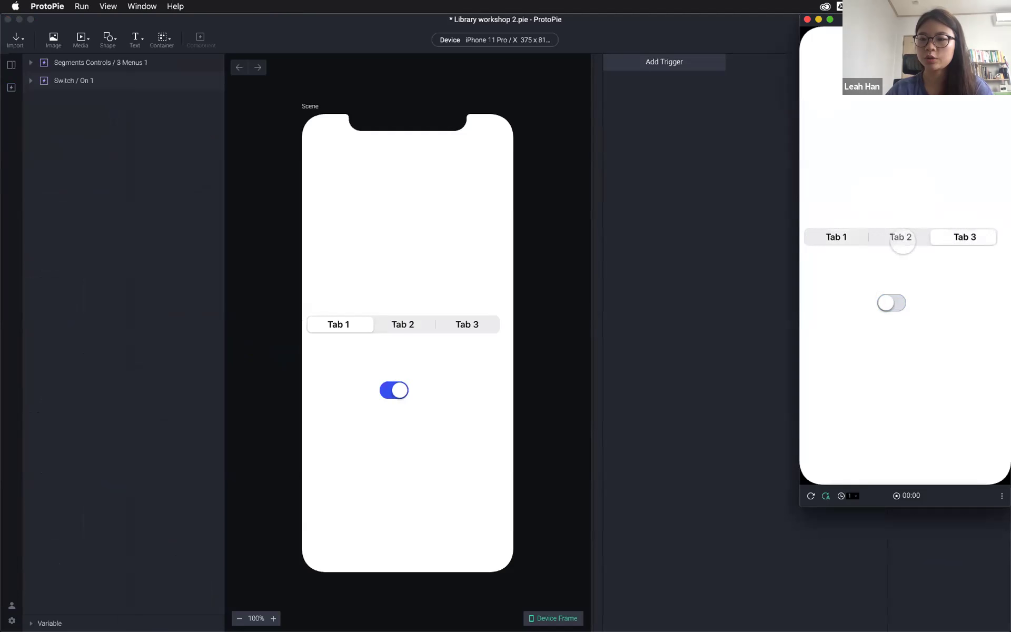
pyautogui.click(897, 238)
pyautogui.click(836, 238)
pyautogui.click(964, 238)
pyautogui.click(892, 303)
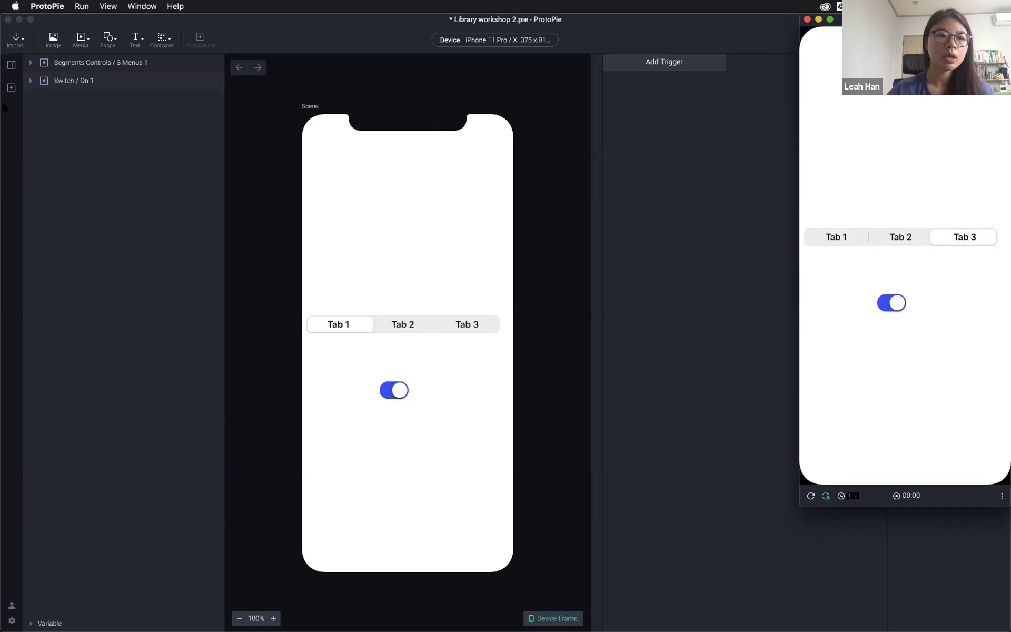
# Add the iOS UI Kit's Navigation Bar component to the scene and align it to the top at position 0, 0
pyautogui.click(11, 88)
pyautogui.click(11, 87)
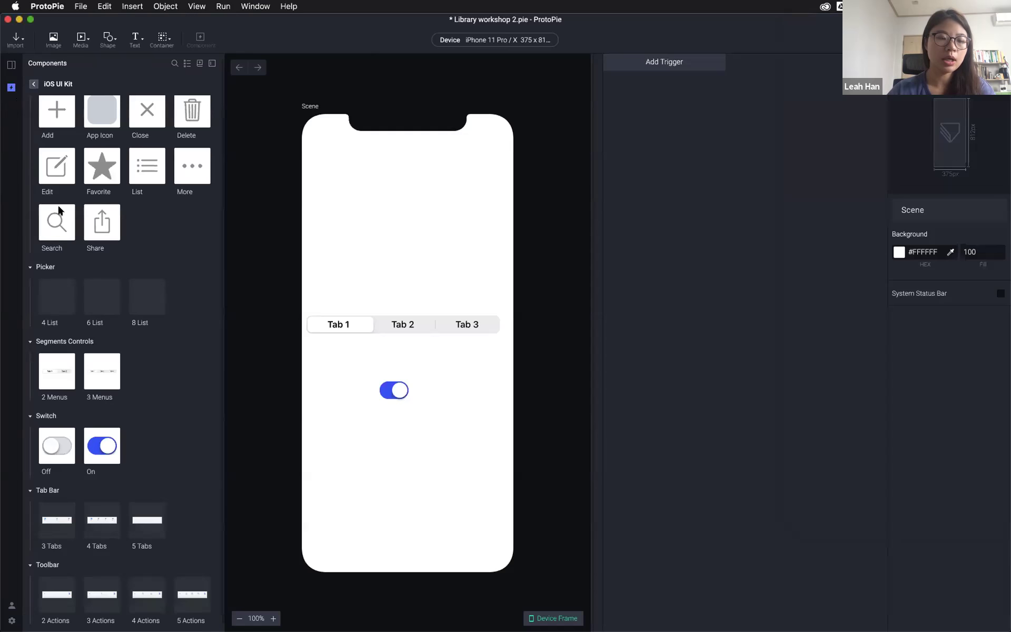
pyautogui.scroll(8, 58, 204)
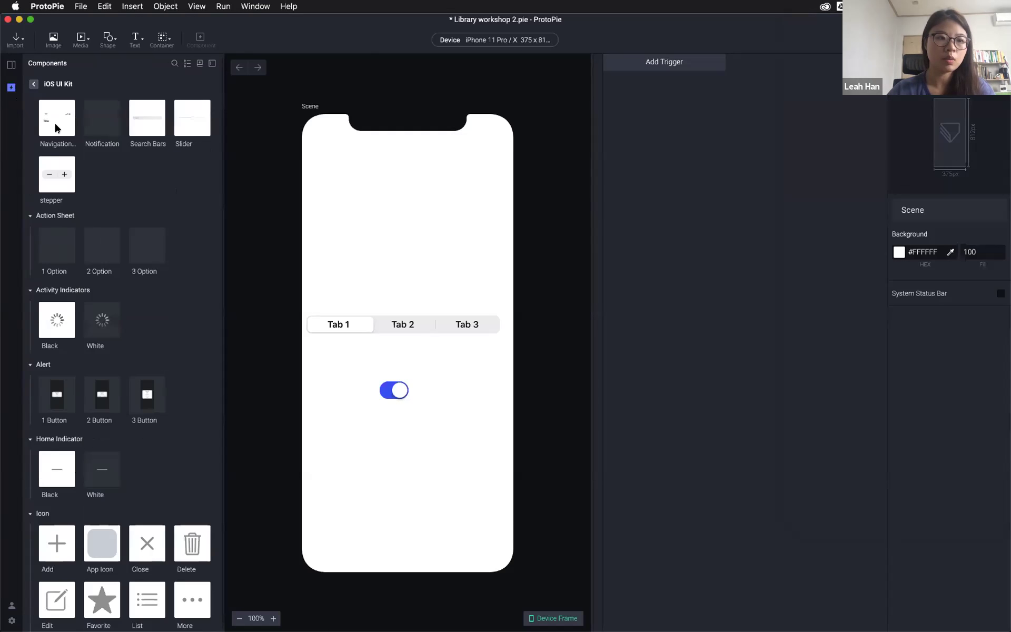
pyautogui.moveTo(47, 118); pyautogui.dragTo(366, 202)
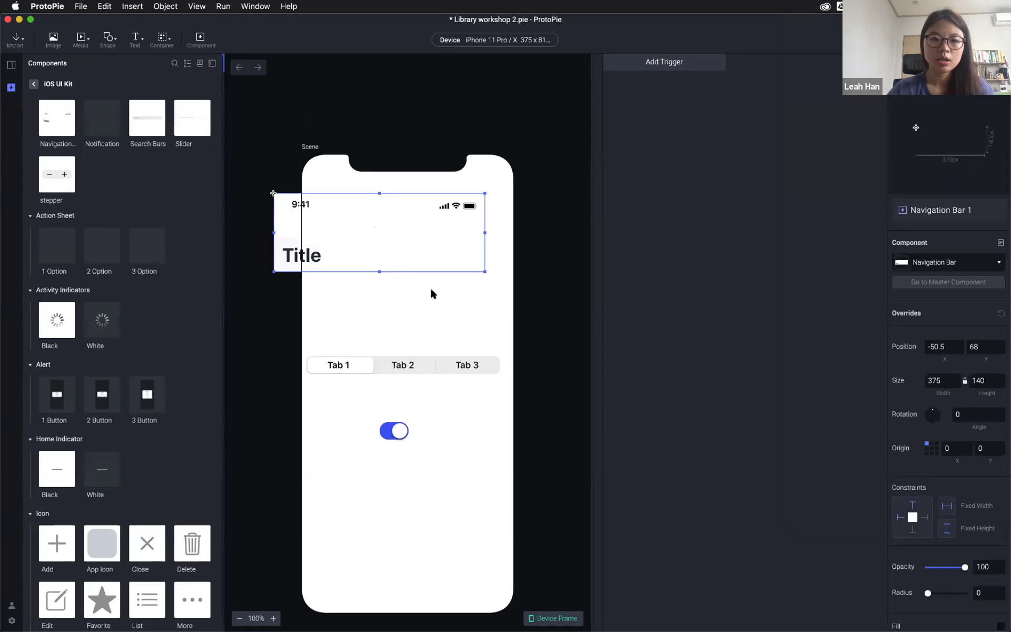
pyautogui.click(431, 287)
pyautogui.click(367, 221)
pyautogui.moveTo(368, 220); pyautogui.dragTo(354, 203)
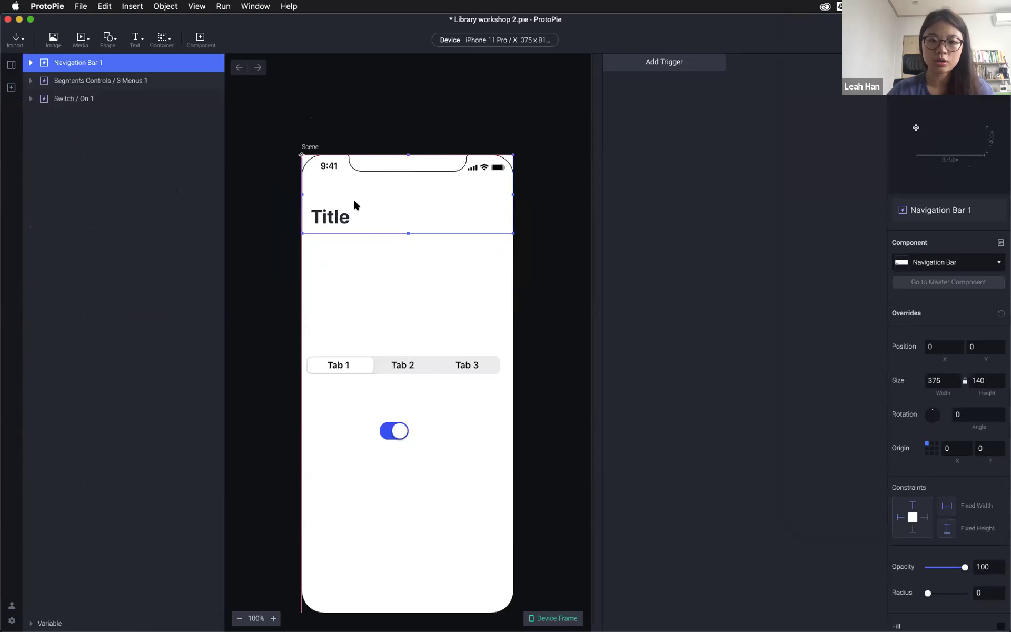
# Change the navigation bar's large title text to "Contacts"
pyautogui.click(353, 256)
pyautogui.click(334, 221)
pyautogui.doubleClick(334, 221)
pyautogui.doubleClick(333, 218)
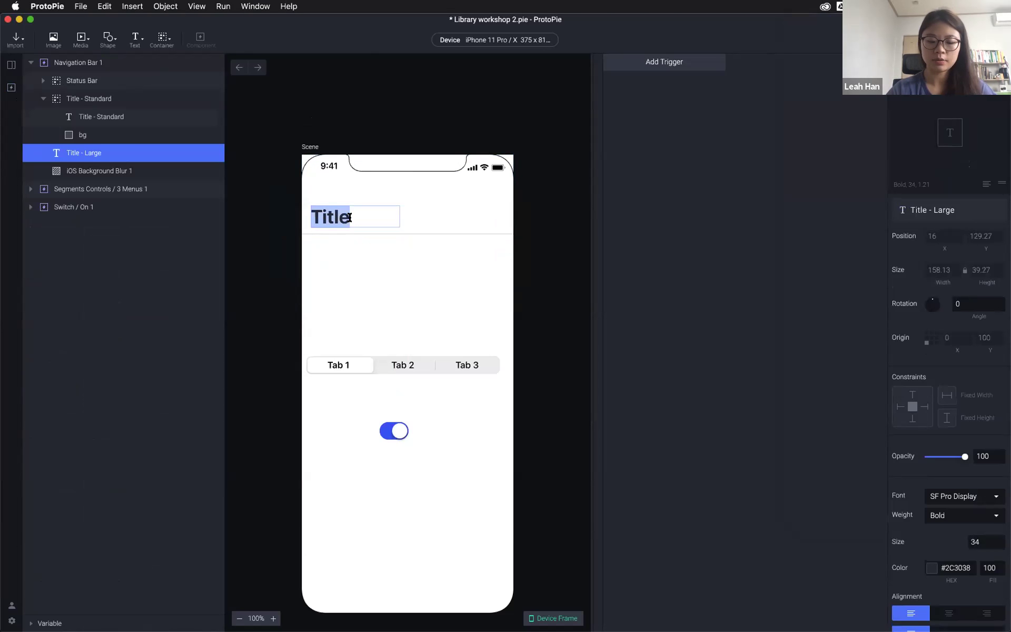
pyautogui.write('Contacts')
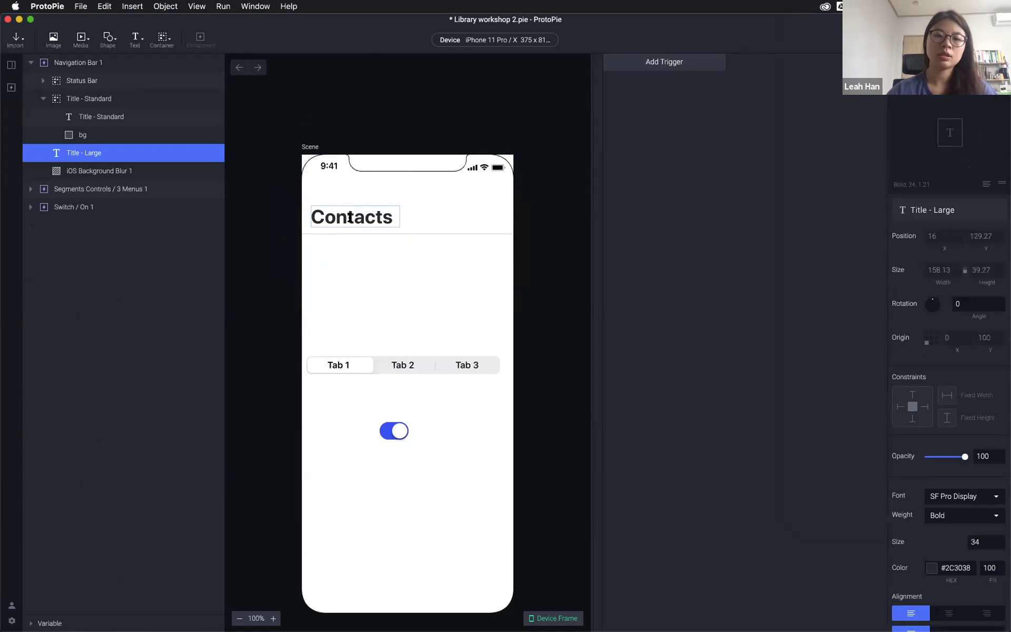
pyautogui.click(387, 260)
# Examine the override properties of the navigation bar and the segments control
pyautogui.click(391, 225)
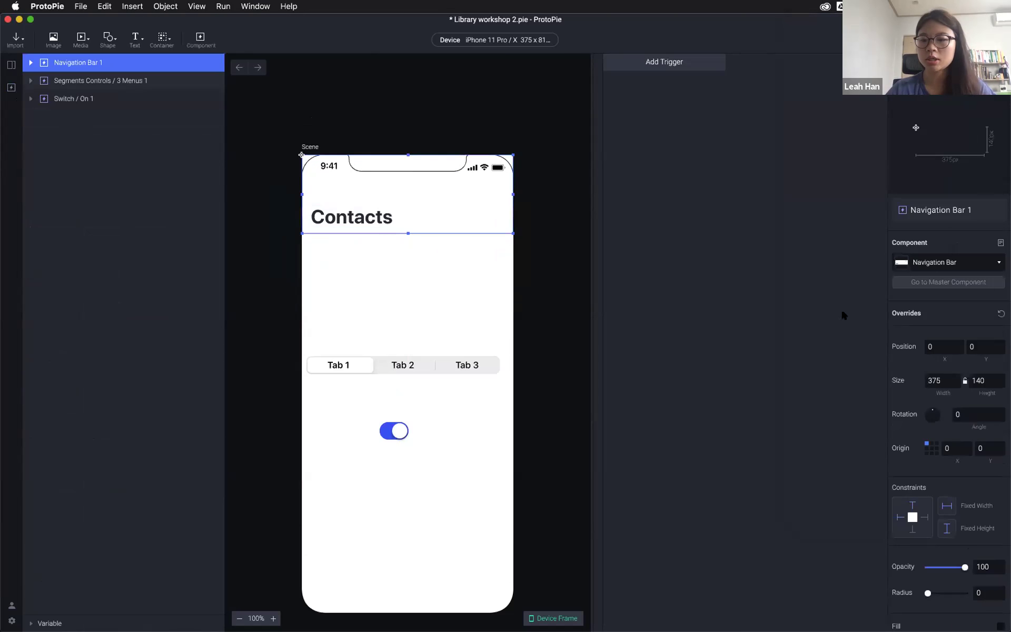
pyautogui.scroll(-2, 946, 433)
pyautogui.scroll(-2, 952, 461)
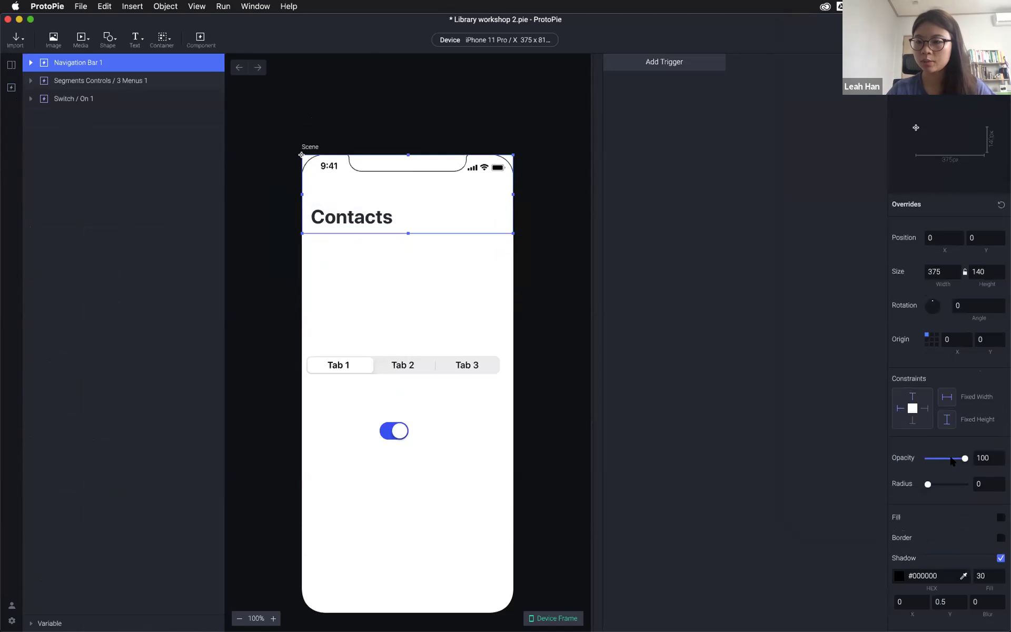
pyautogui.scroll(-1, 952, 461)
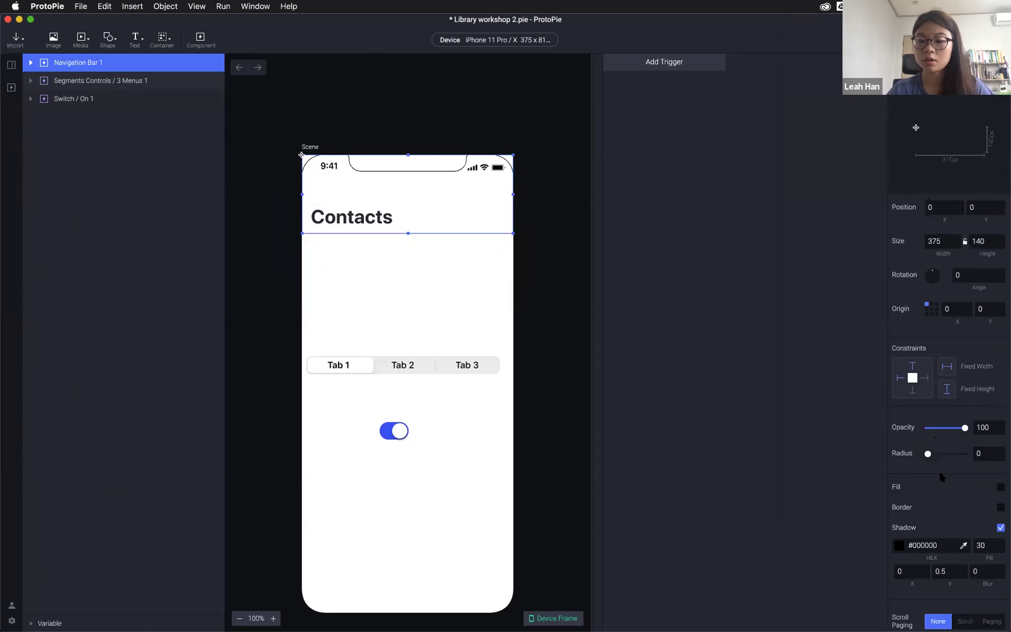
pyautogui.scroll(-3, 933, 459)
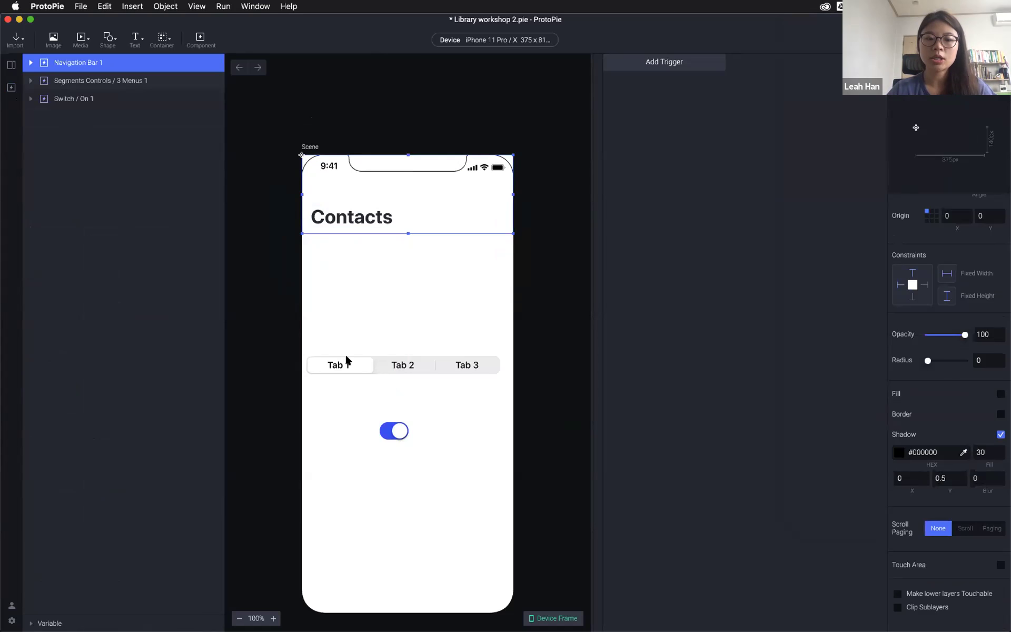
pyautogui.click(358, 364)
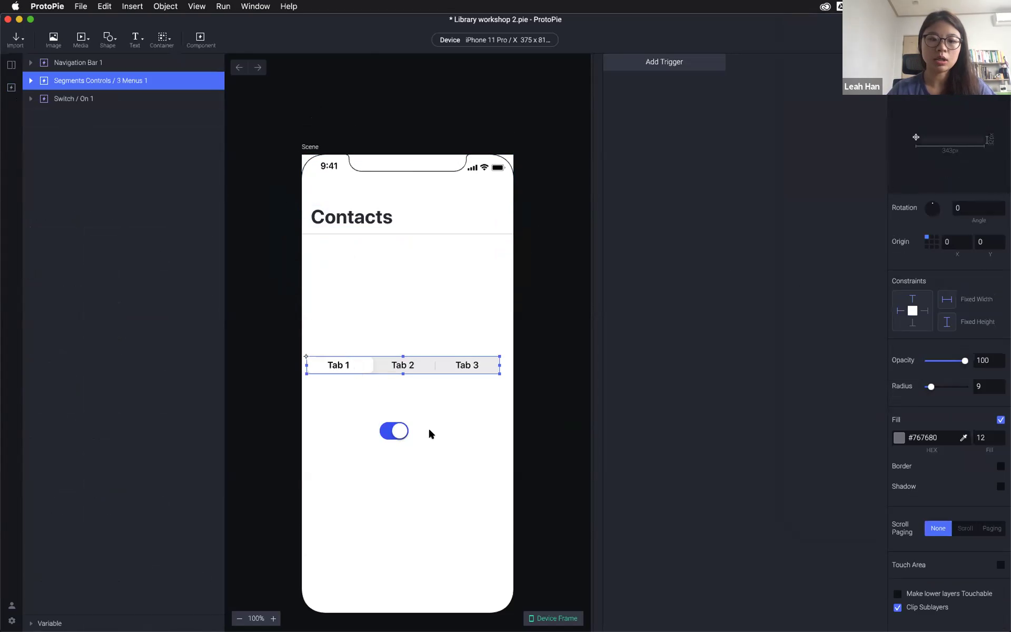
# Return to the overview of all component libraries and delete every layer from the scene
pyautogui.click(11, 88)
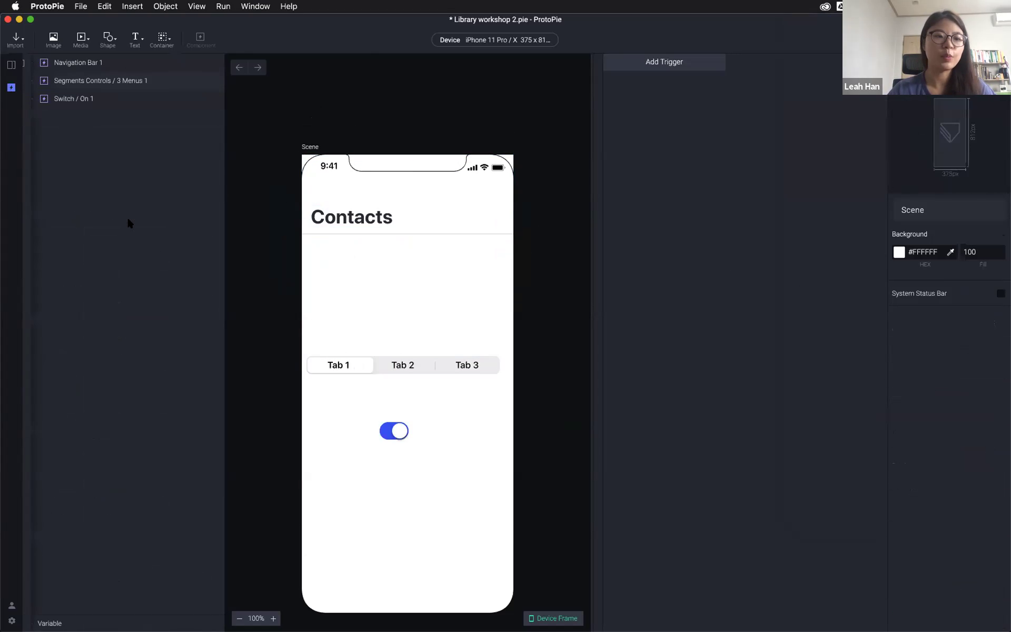
pyautogui.click(33, 84)
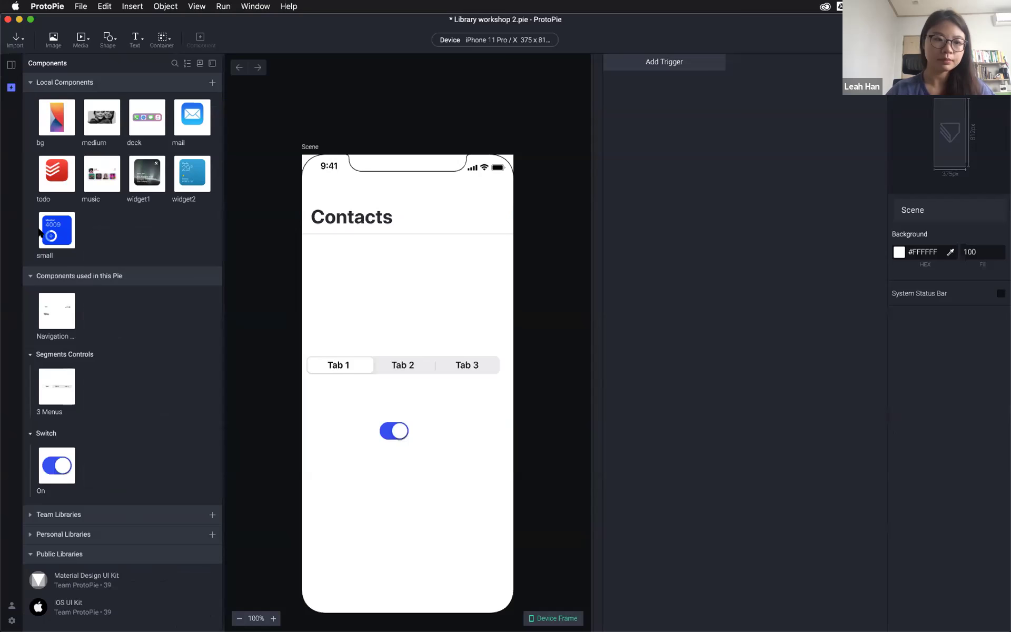
pyautogui.press('super+a')
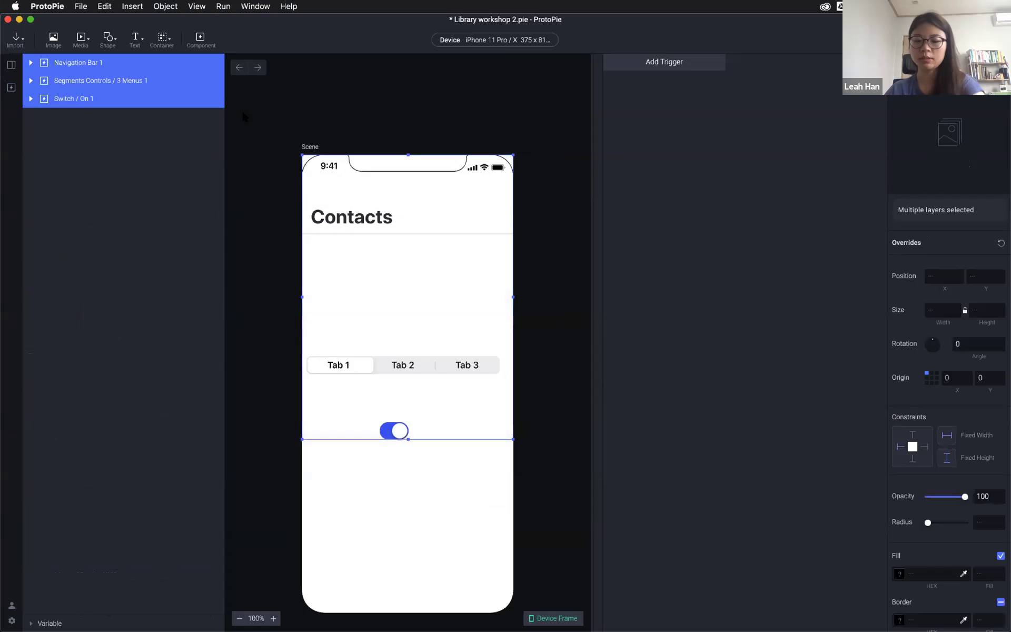
pyautogui.press('BackSpace')
# Show the components again, collapse the public libraries and review the local components
pyautogui.click(11, 87)
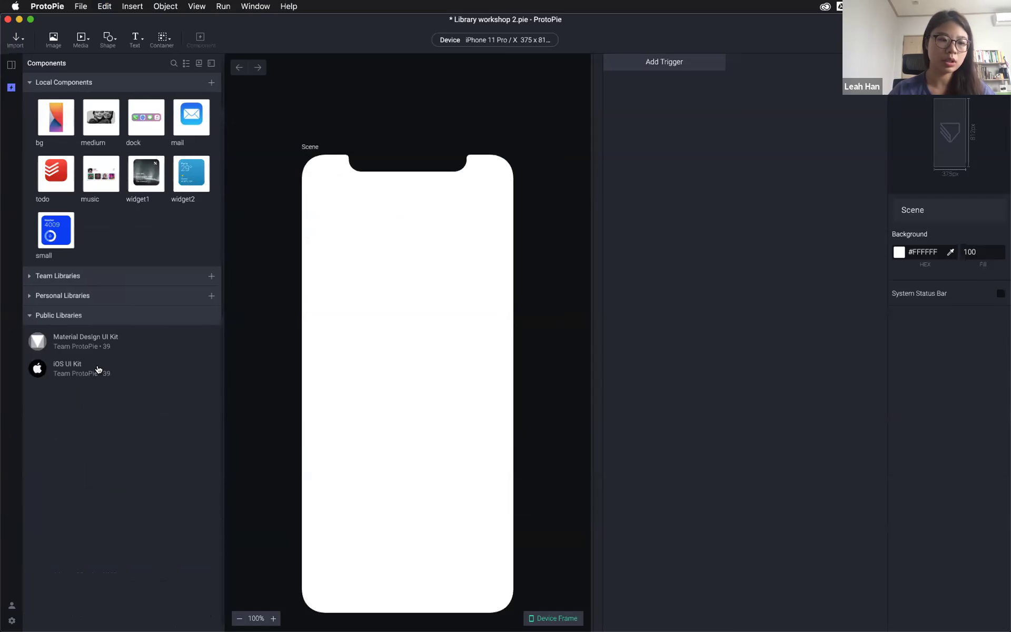
pyautogui.click(72, 316)
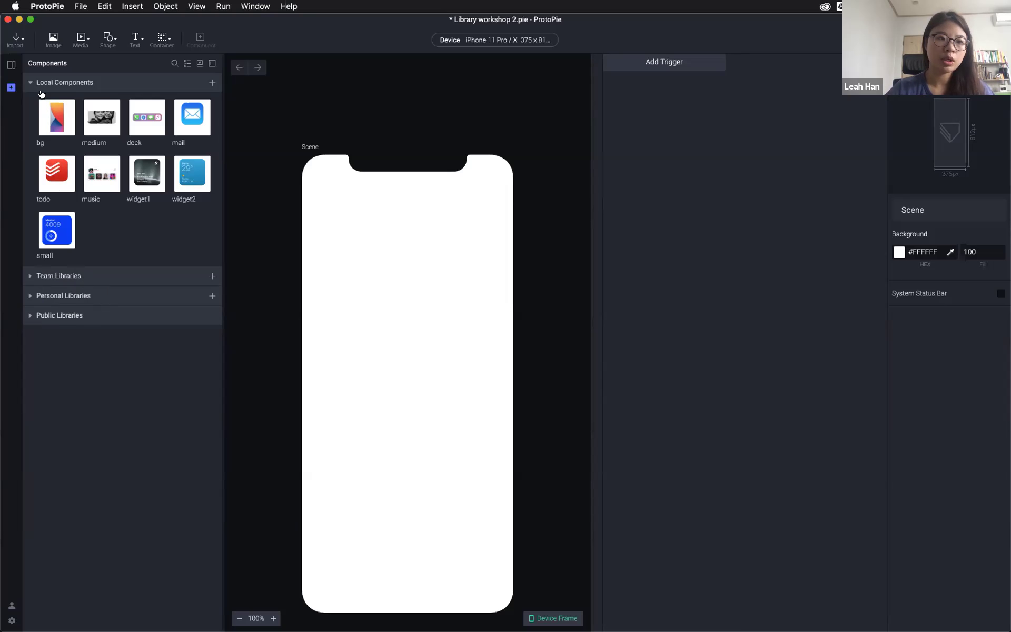
pyautogui.click(86, 87)
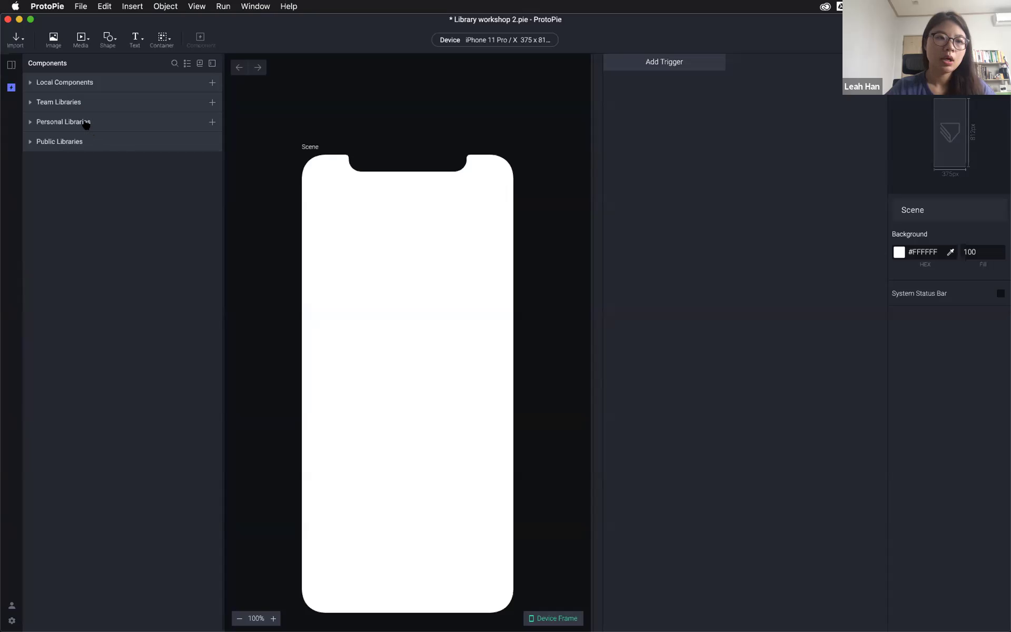
pyautogui.click(83, 90)
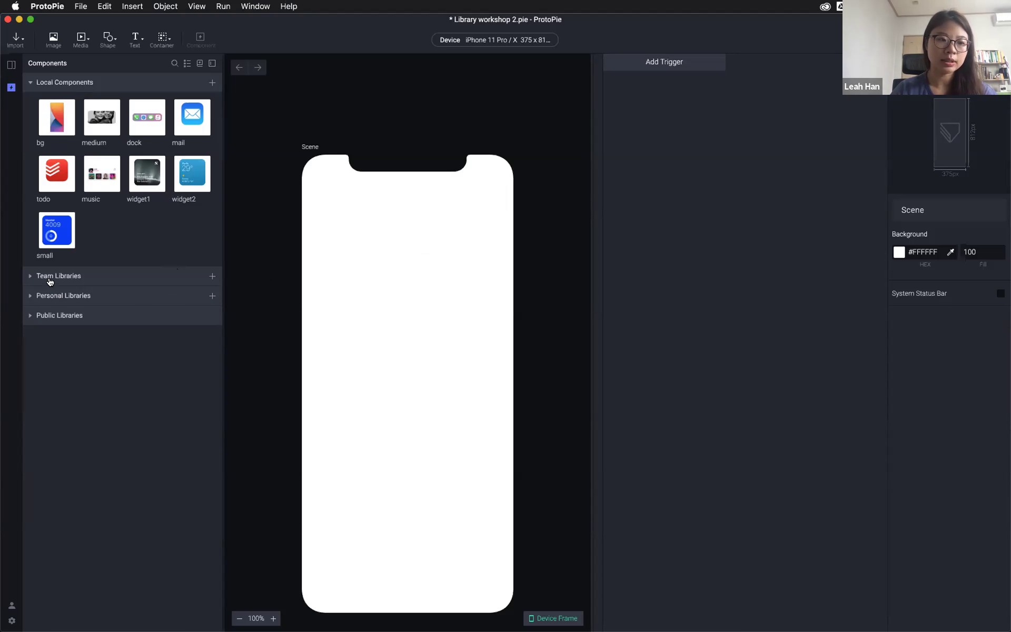
# Create a personal library named "Online workshop" with the description "Interaction Libraries"
pyautogui.click(211, 296)
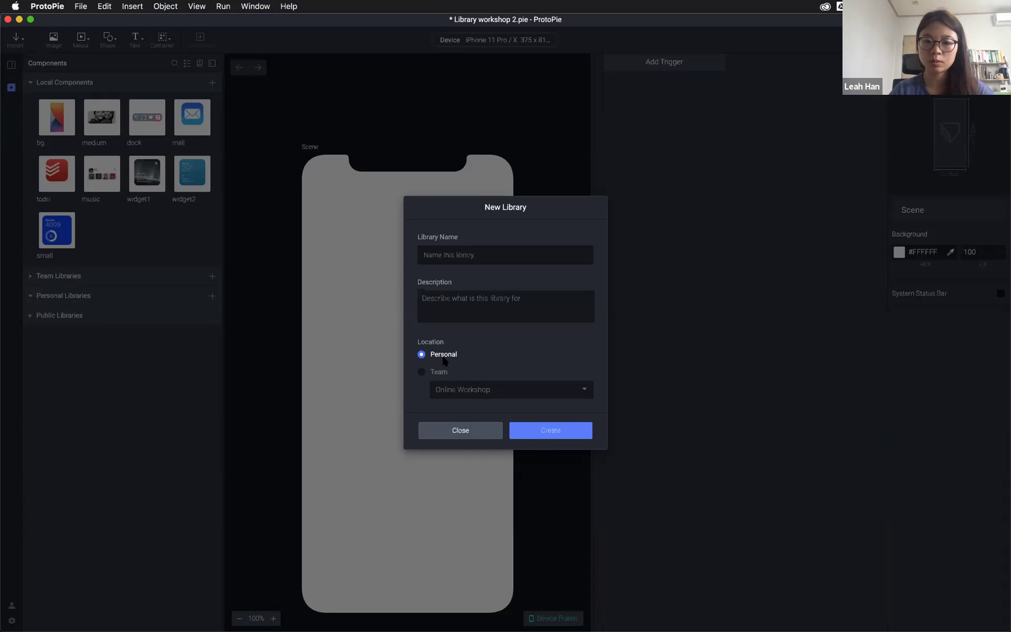
pyautogui.click(441, 252)
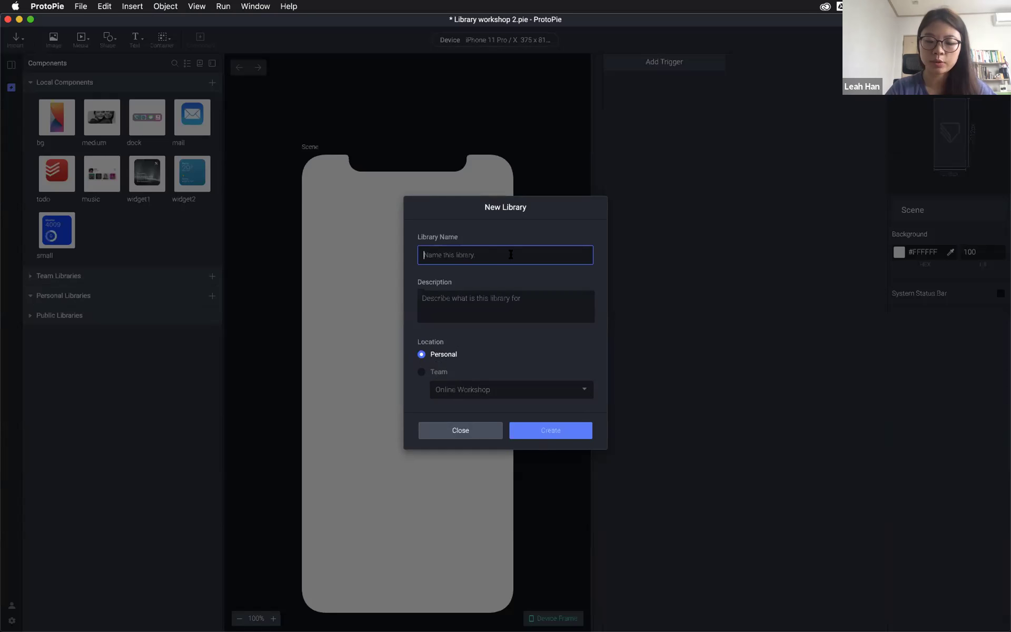
pyautogui.write('On')
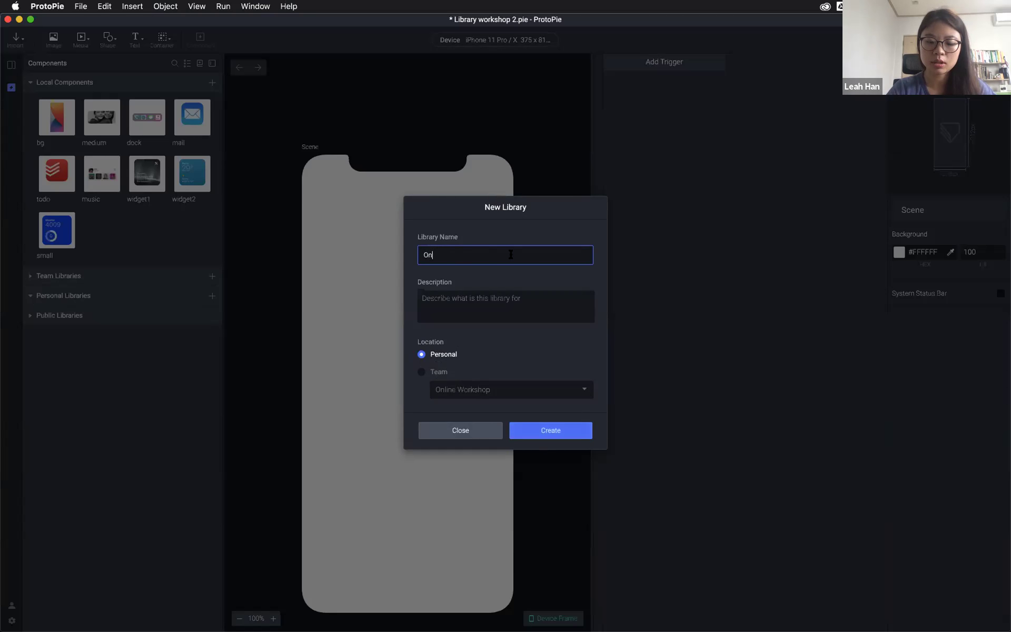
pyautogui.write('eine workshop')
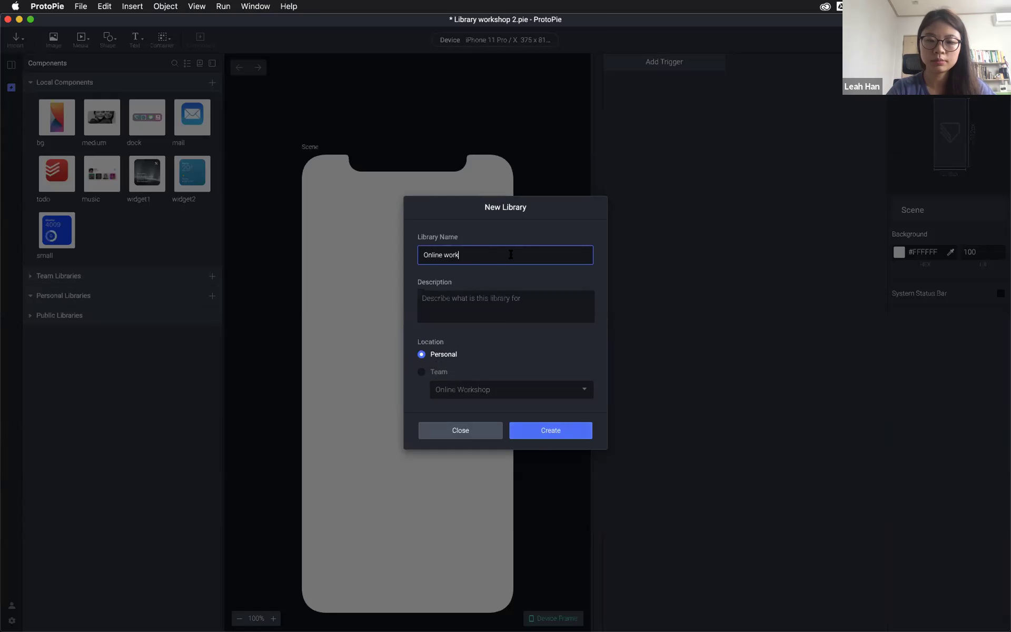
pyautogui.click(470, 302)
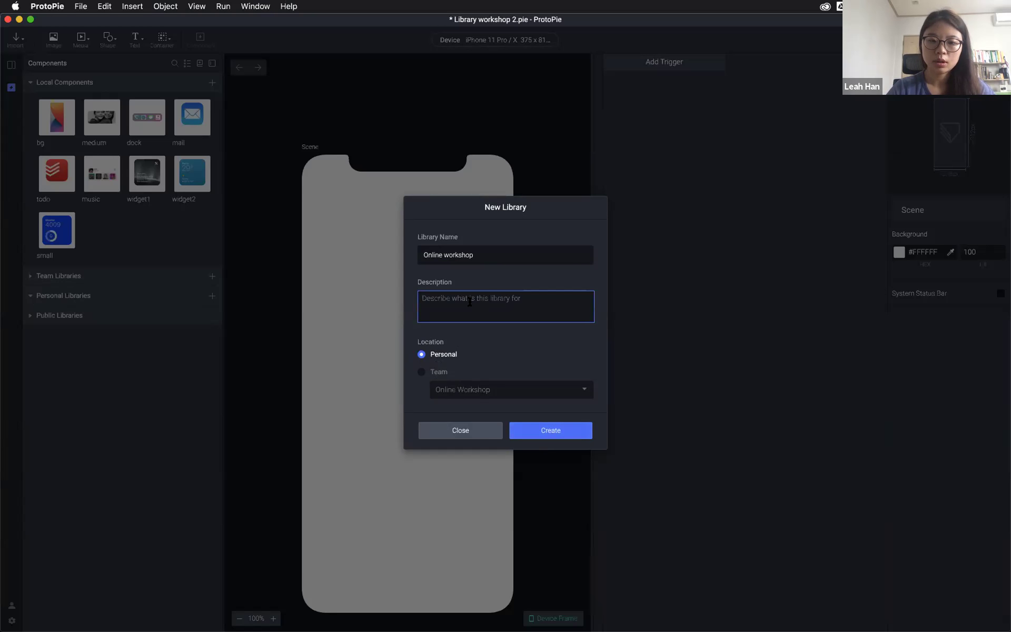
pyautogui.write('Intera')
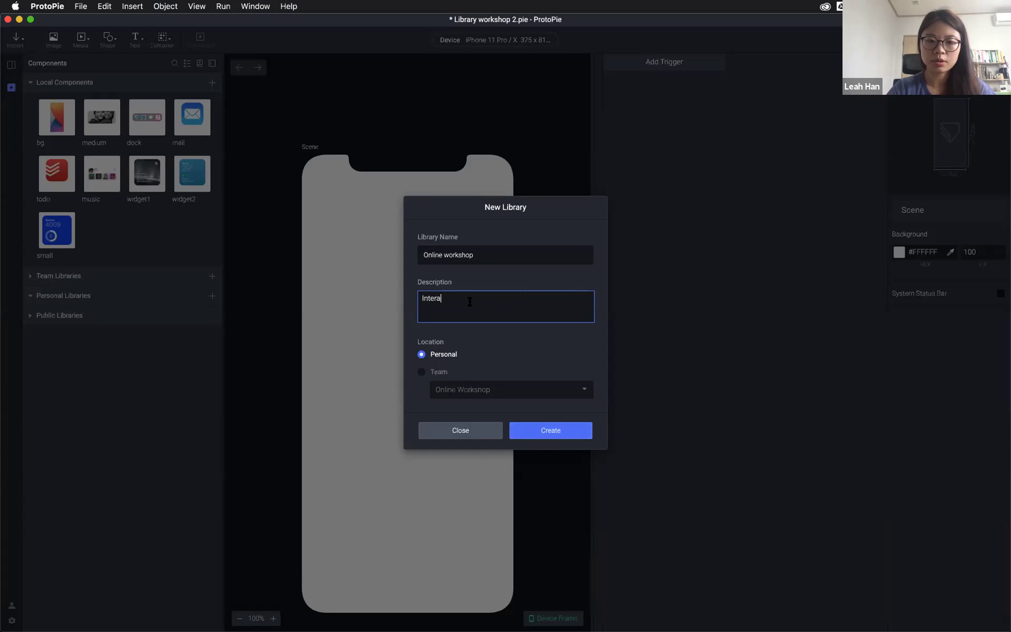
pyautogui.write('ction Libraries')
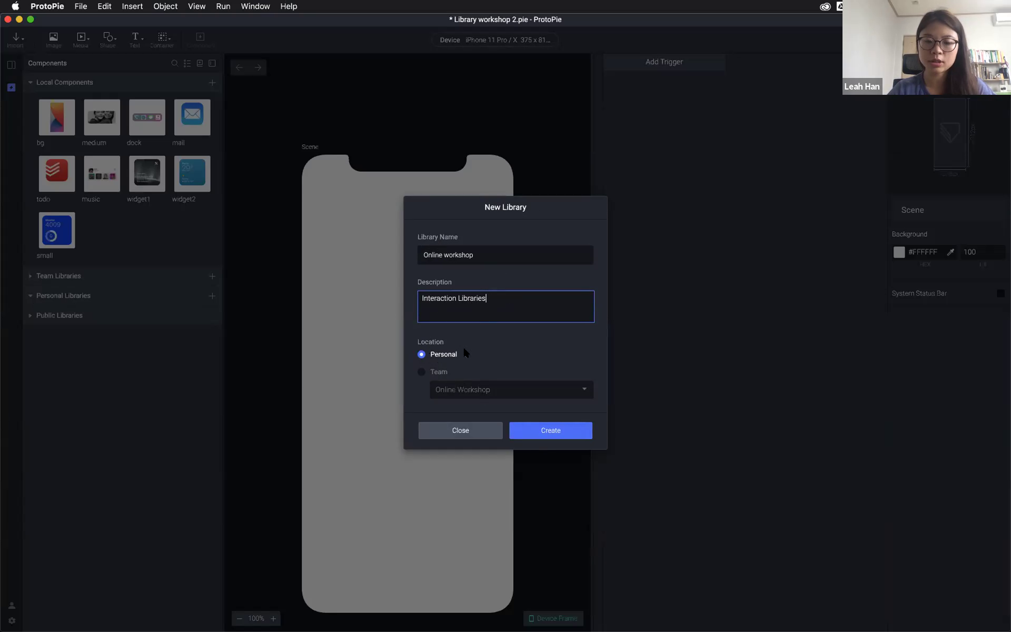
pyautogui.click(557, 436)
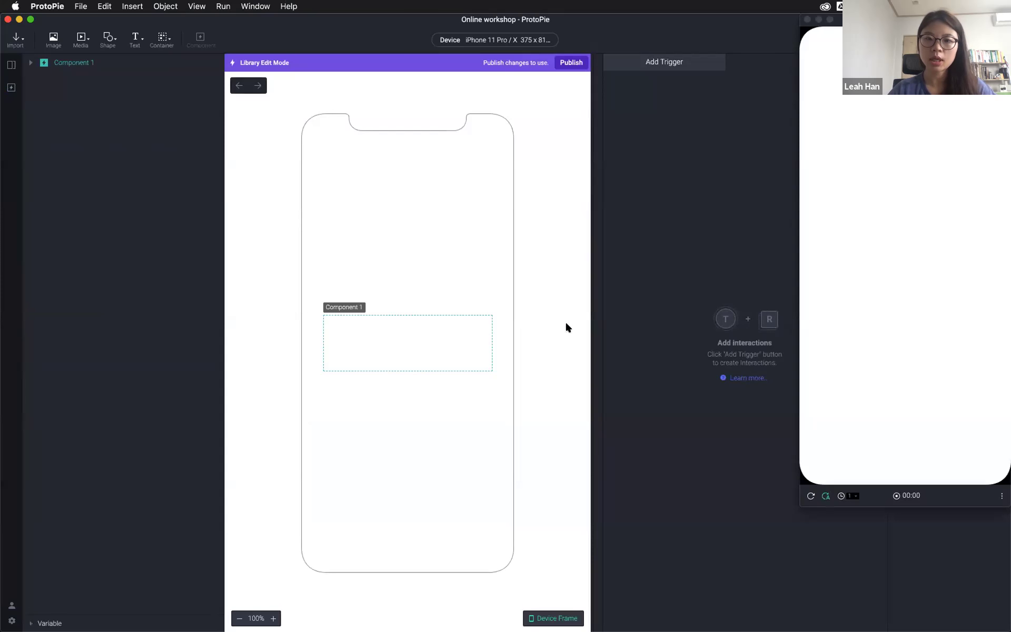
# Move the Online workshop library window aside to uncover the local components of Library workshop 2
pyautogui.moveTo(333, 22); pyautogui.dragTo(350, 88)
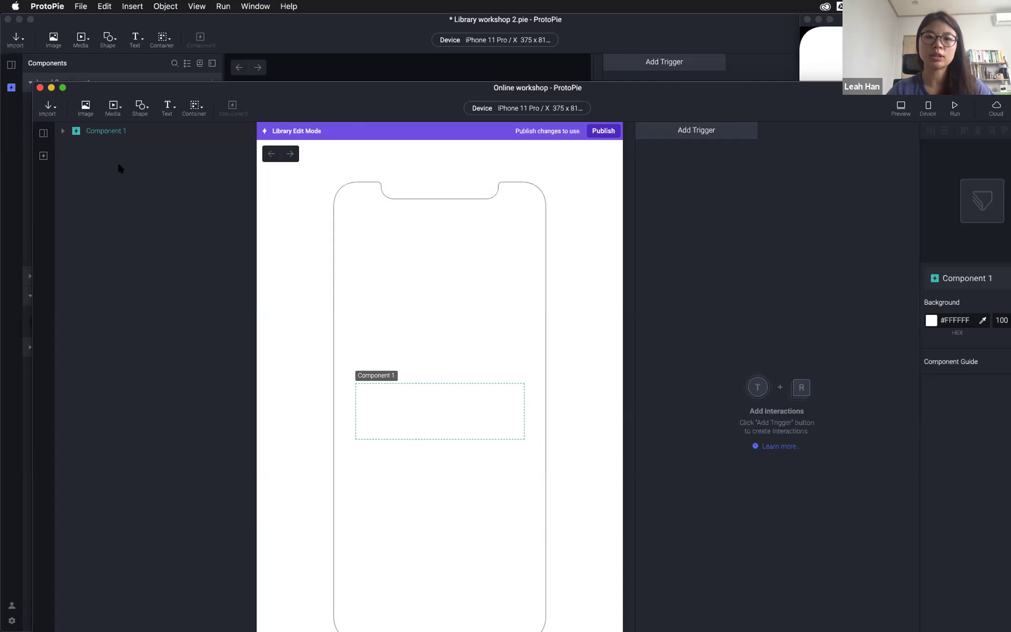
pyautogui.moveTo(374, 88); pyautogui.dragTo(576, 98)
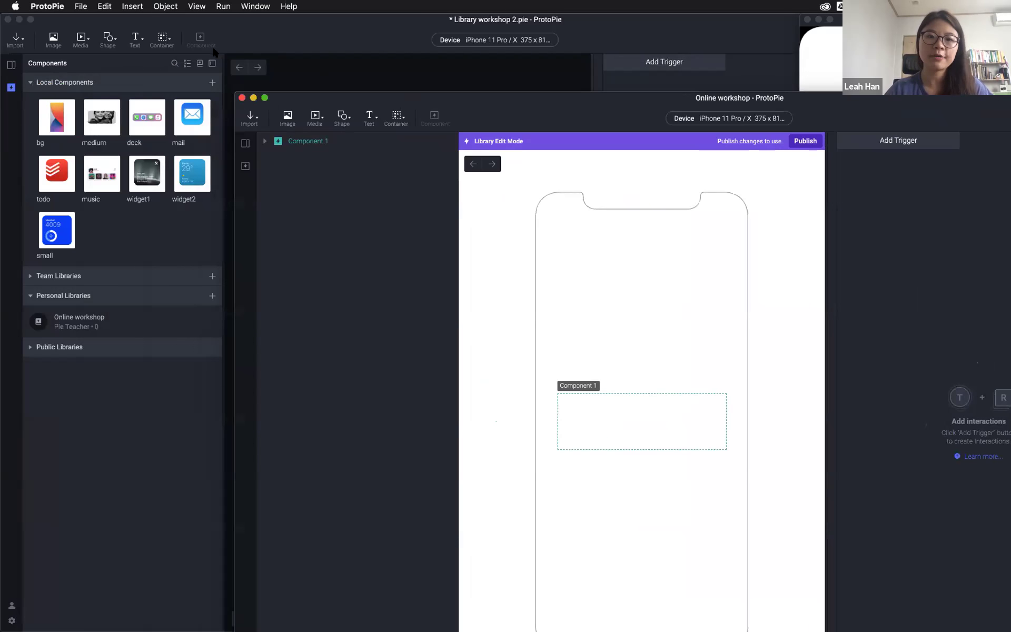
pyautogui.moveTo(475, 107); pyautogui.dragTo(439, 88)
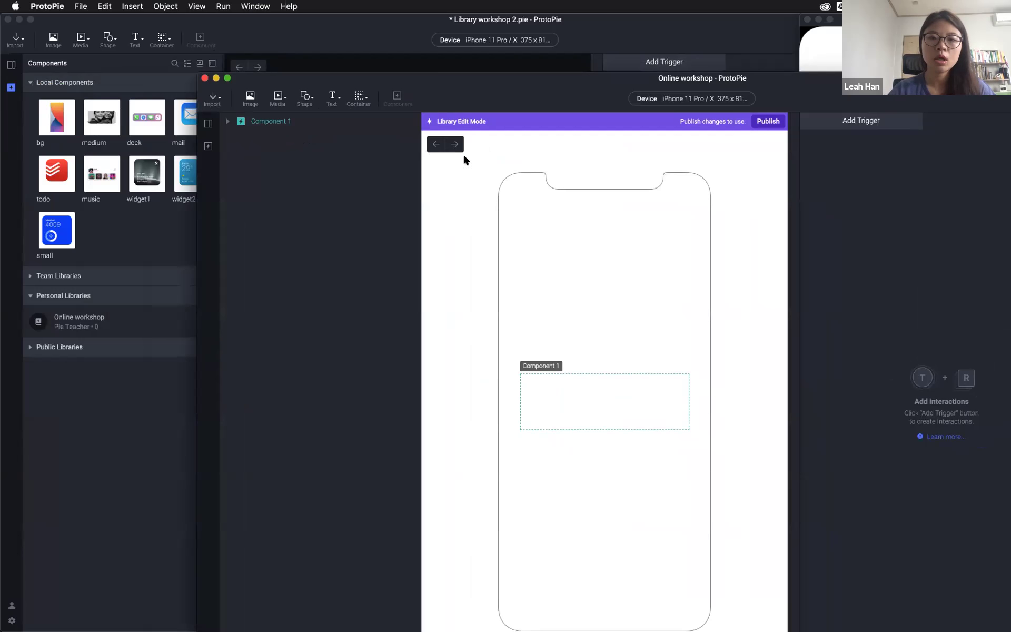
pyautogui.moveTo(483, 93); pyautogui.dragTo(458, 87)
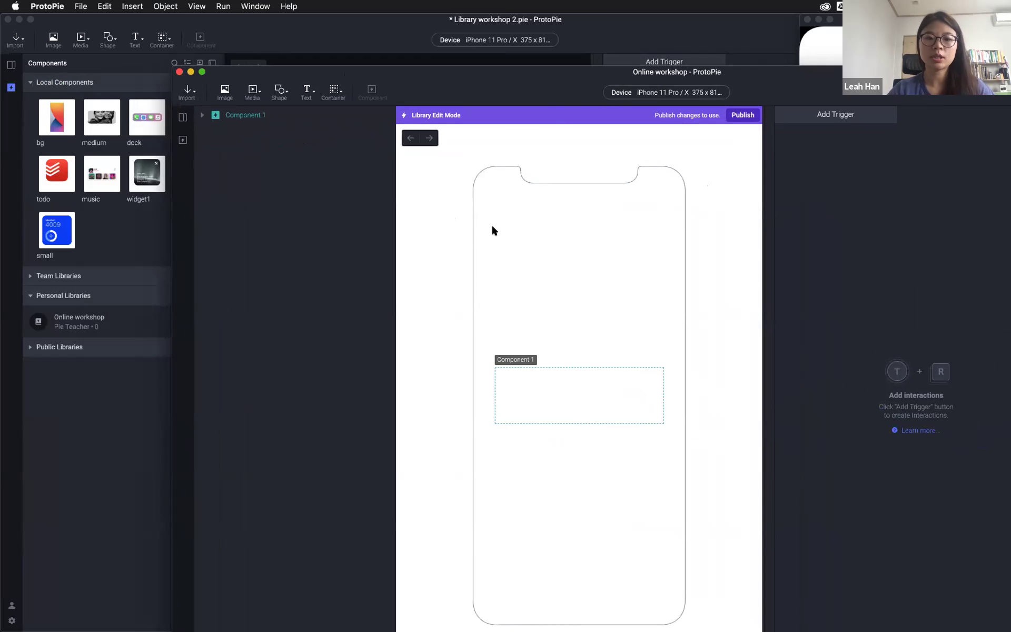
# Copy the bg component from Library workshop 2 into the Online workshop library and delete the library's empty Component 1
pyautogui.click(140, 227)
pyautogui.click(53, 128)
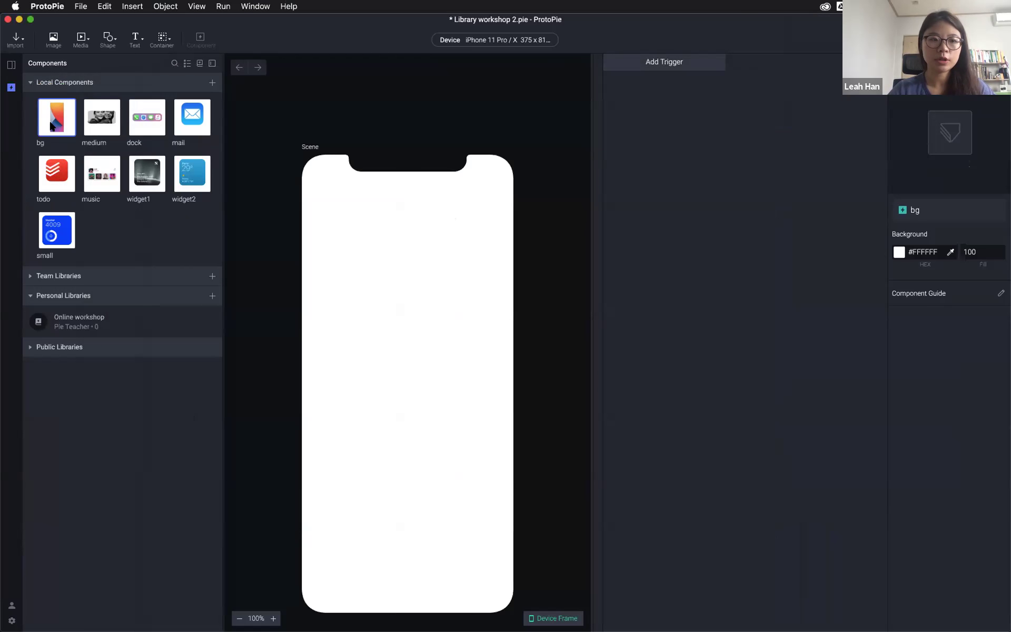
pyautogui.press('super+c')
pyautogui.moveTo(419, 35)
pyautogui.mouseDown()
pyautogui.moveTo(419, 89)
pyautogui.moveTo(413, 36)
pyautogui.mouseUp()
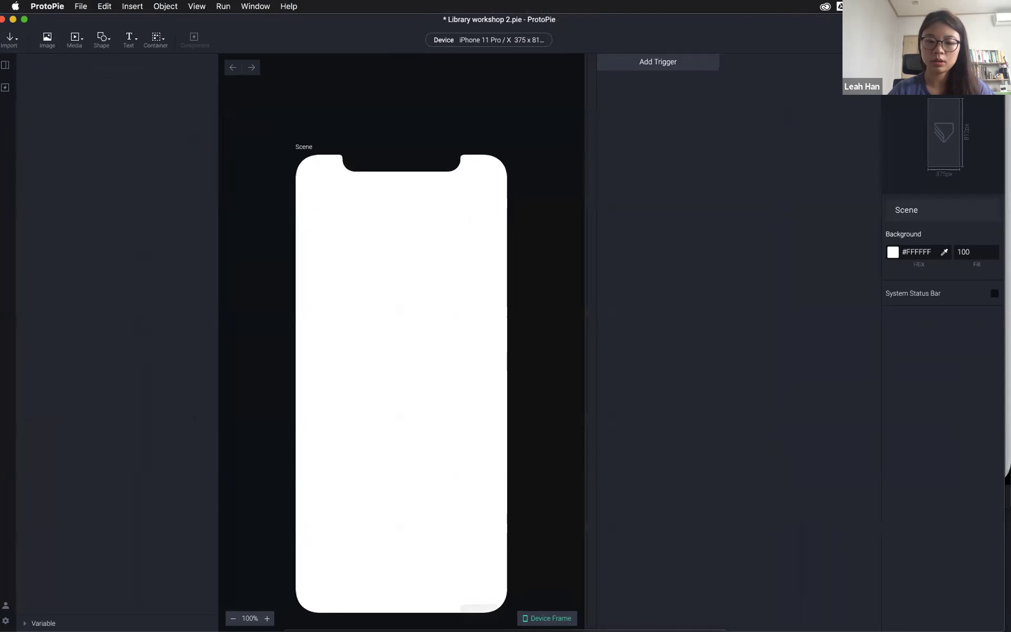
pyautogui.moveTo(462, 617)
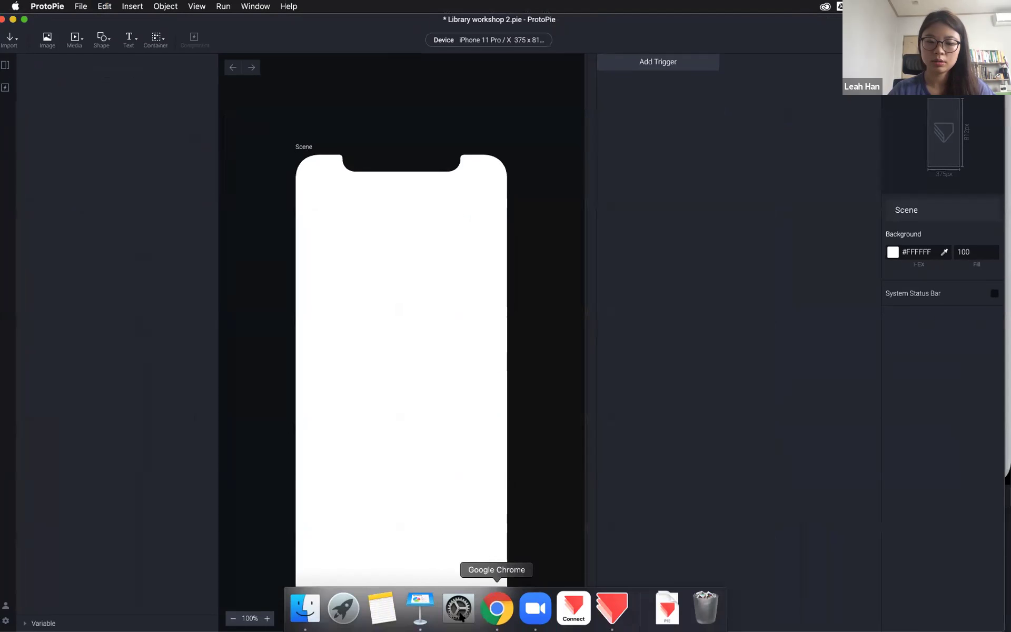
pyautogui.rightClick(605, 613)
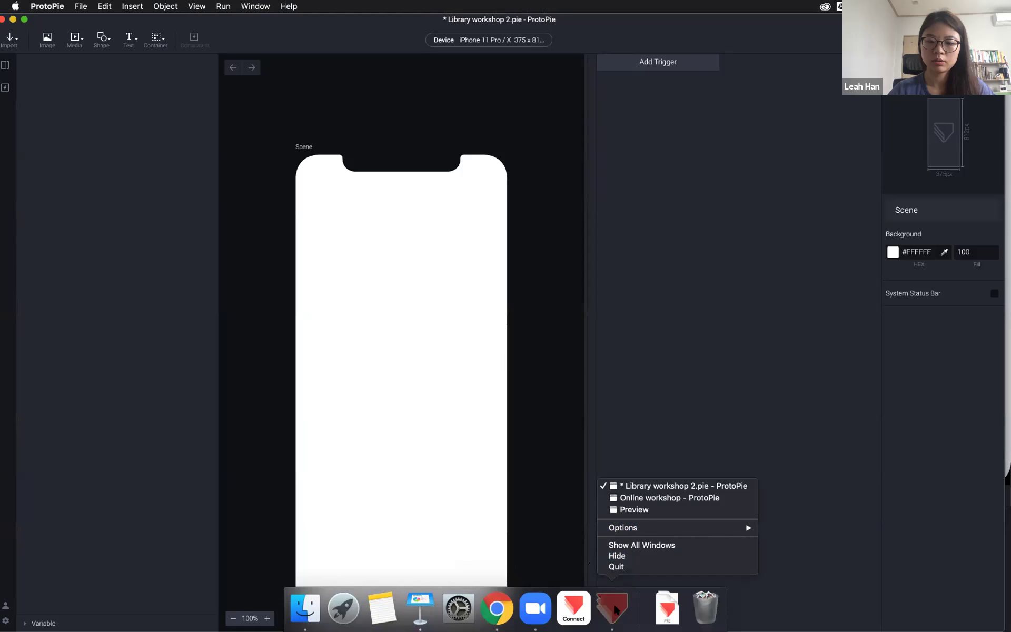
pyautogui.click(645, 499)
pyautogui.press('super+v')
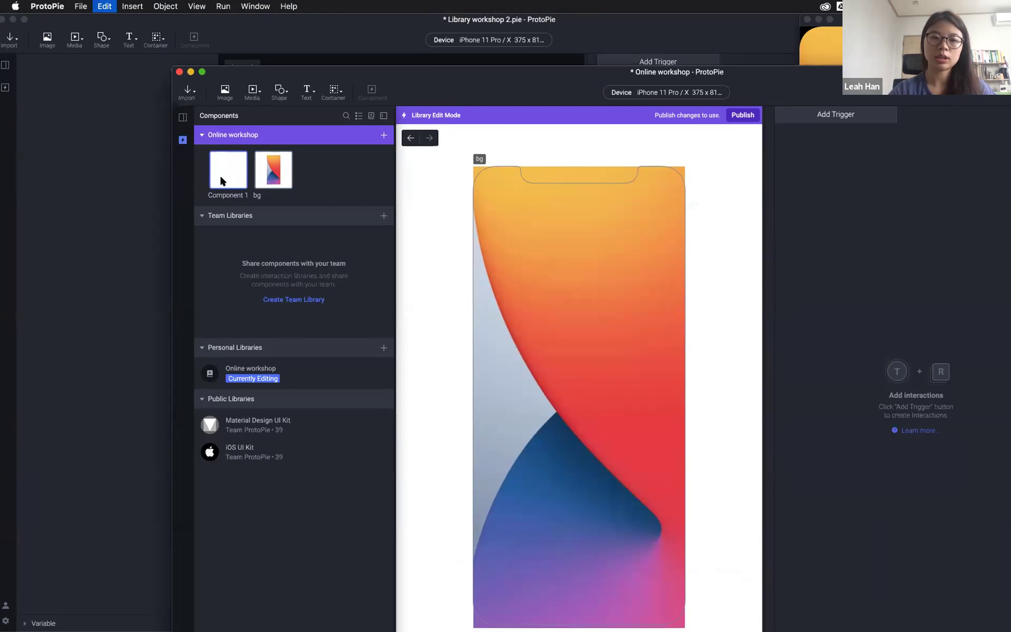
pyautogui.press('Delete')
# Copy the medium component from Library workshop 2 into the Online workshop library
pyautogui.click(113, 150)
pyautogui.click(5, 87)
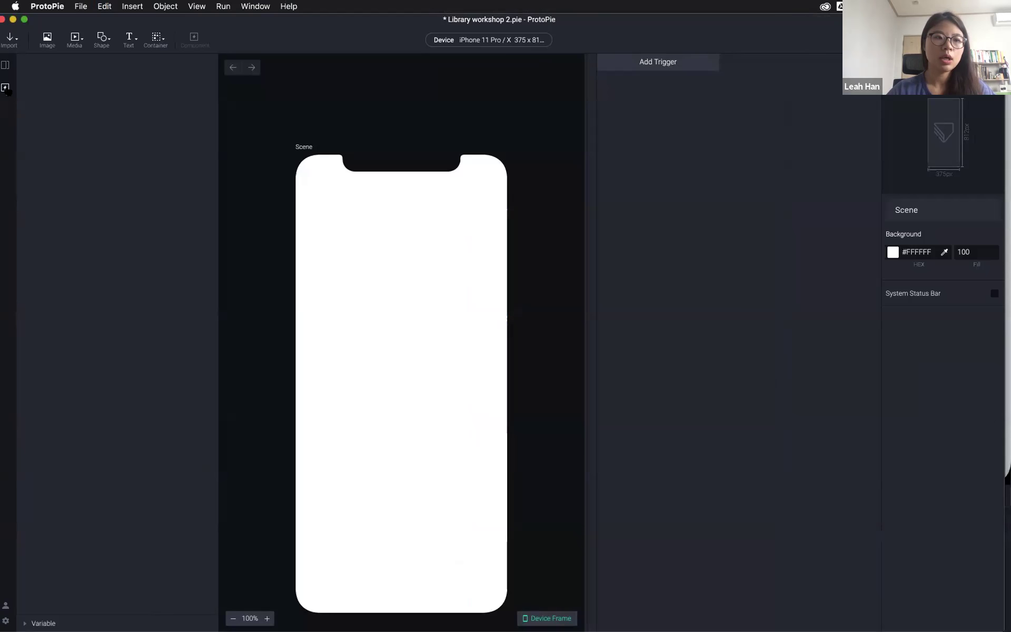
pyautogui.click(103, 122)
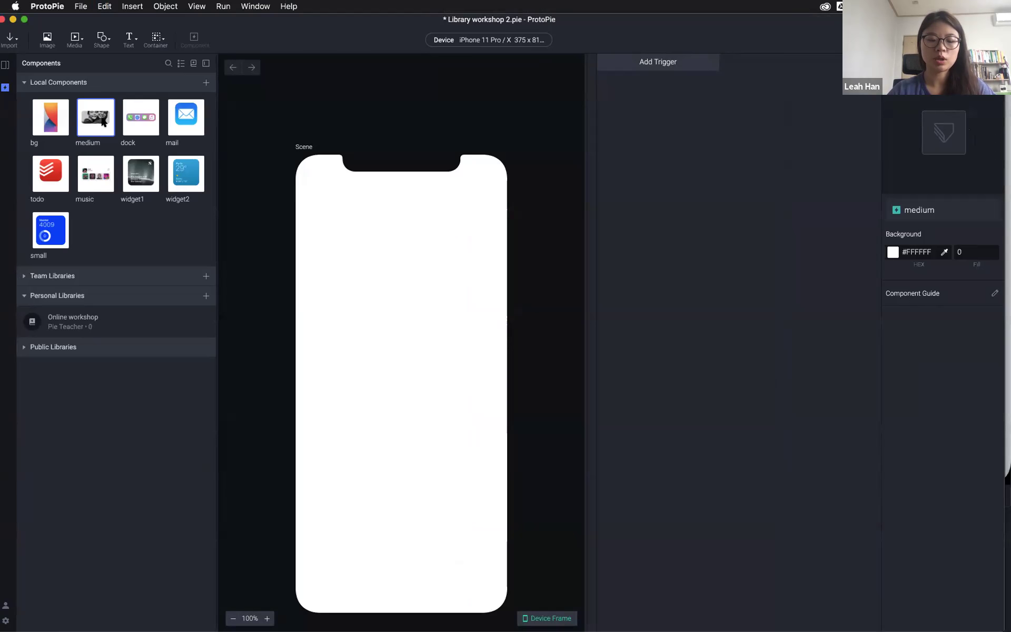
pyautogui.moveTo(652, 18); pyautogui.dragTo(638, 38)
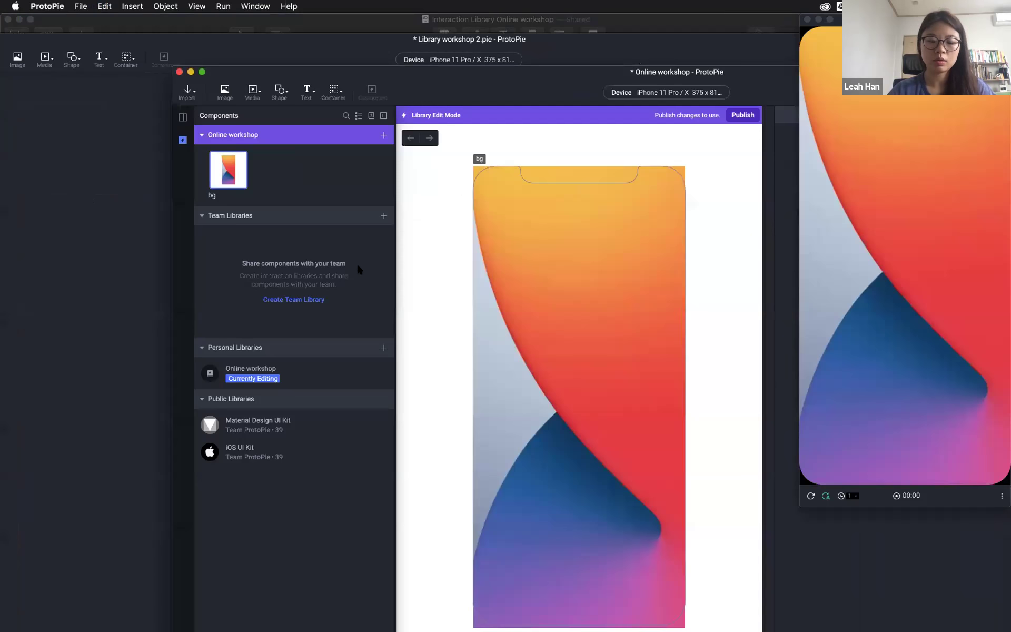
pyautogui.moveTo(251, 46); pyautogui.dragTo(296, 36)
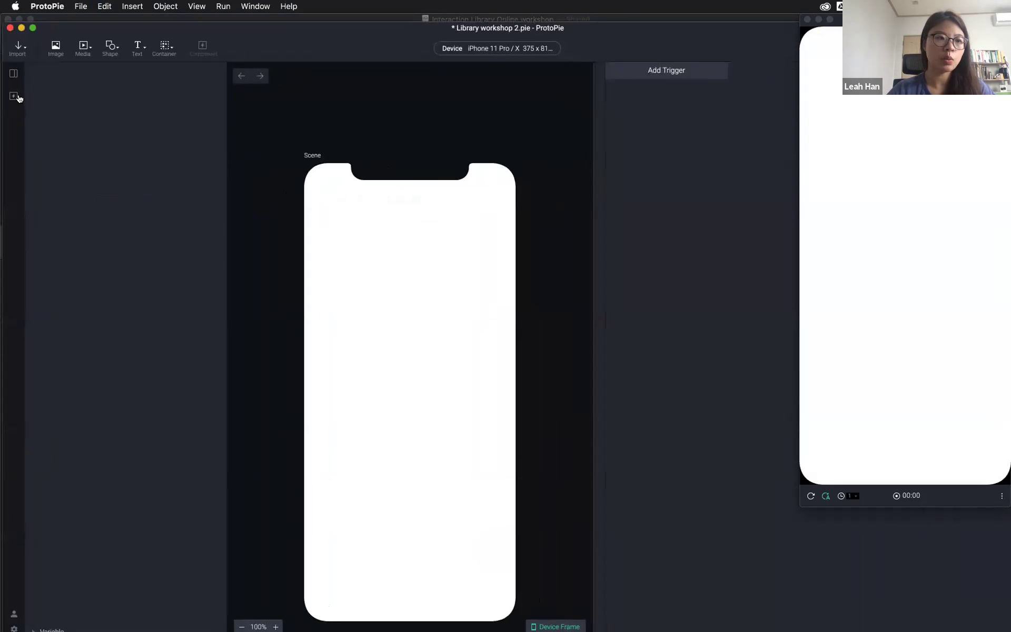
pyautogui.click(19, 98)
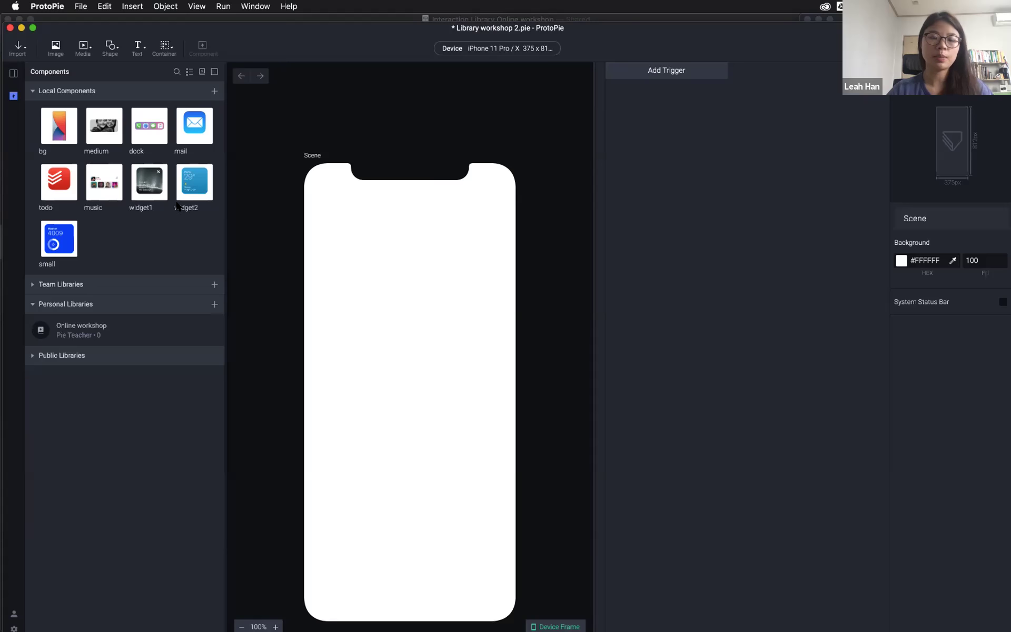
pyautogui.moveTo(644, 34); pyautogui.dragTo(653, 95)
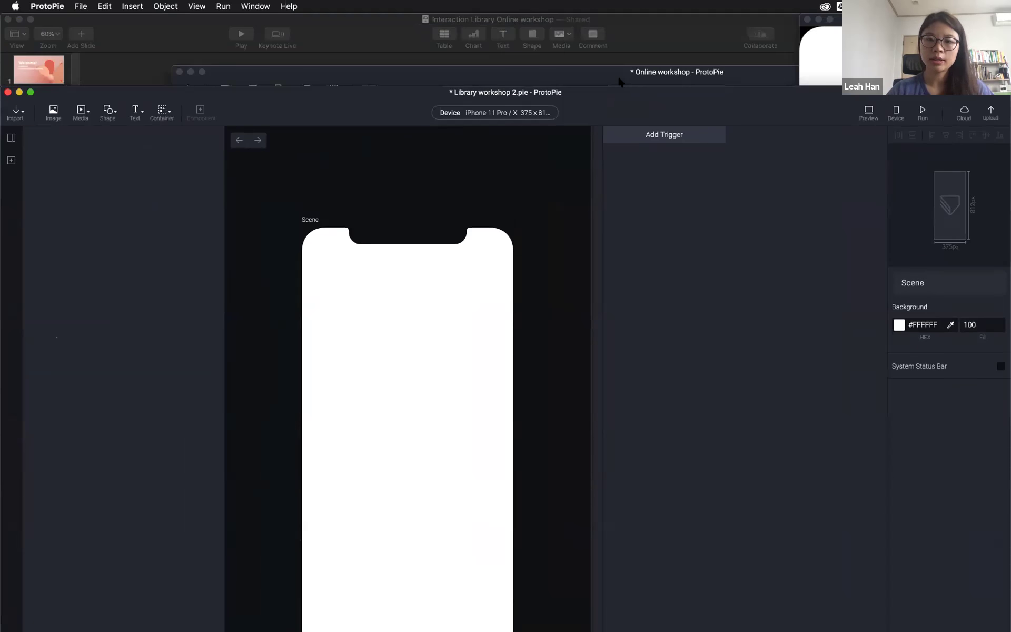
pyautogui.click(580, 80)
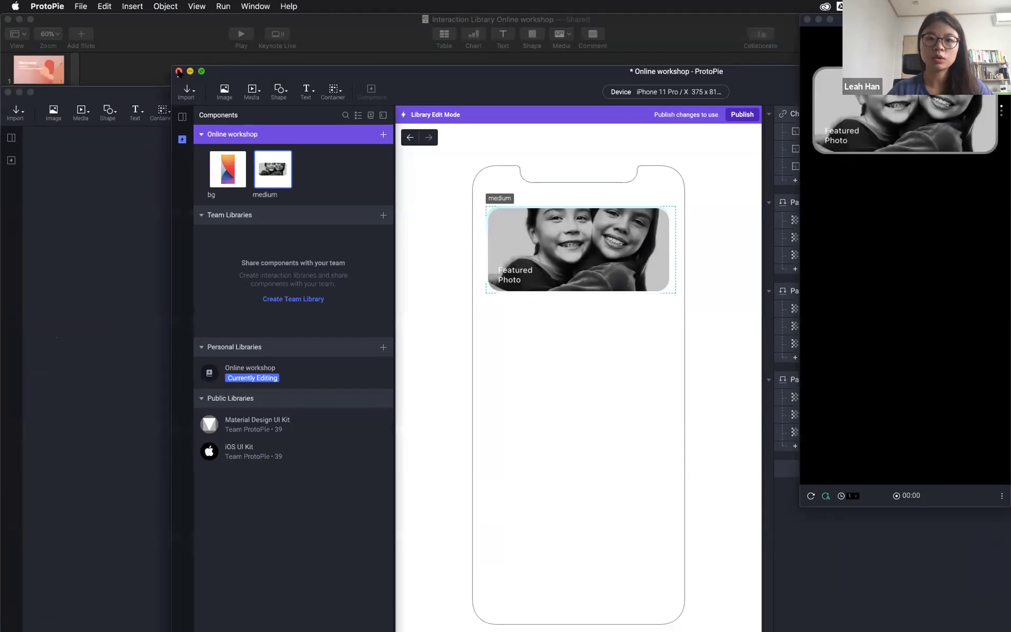
# Close the Online workshop library and show the components of Library workshop 2 again
pyautogui.click(178, 72)
pyautogui.click(653, 162)
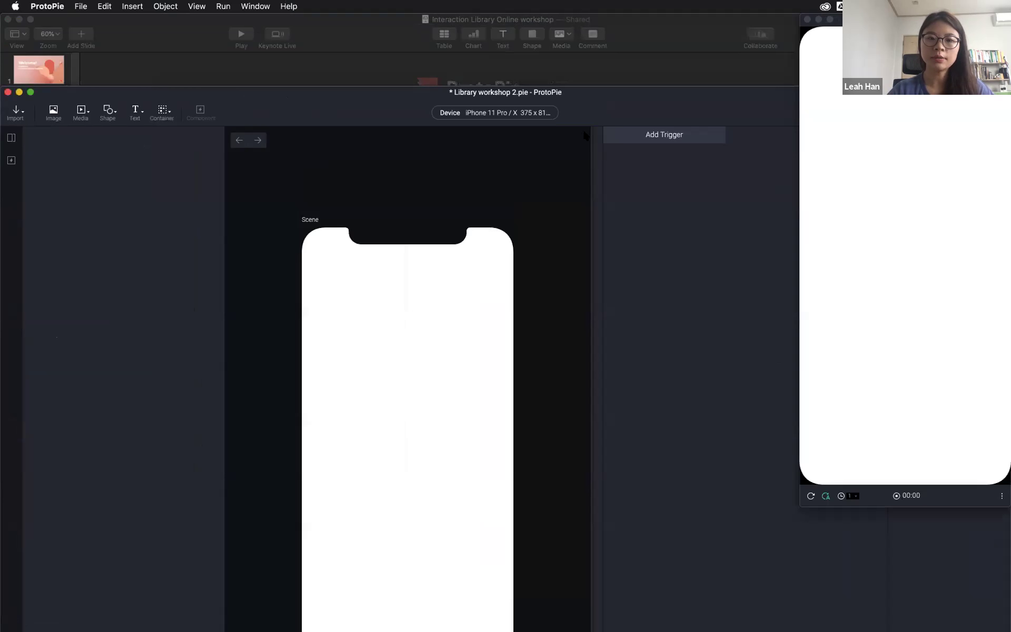
pyautogui.moveTo(594, 97); pyautogui.dragTo(621, 30)
pyautogui.click(10, 88)
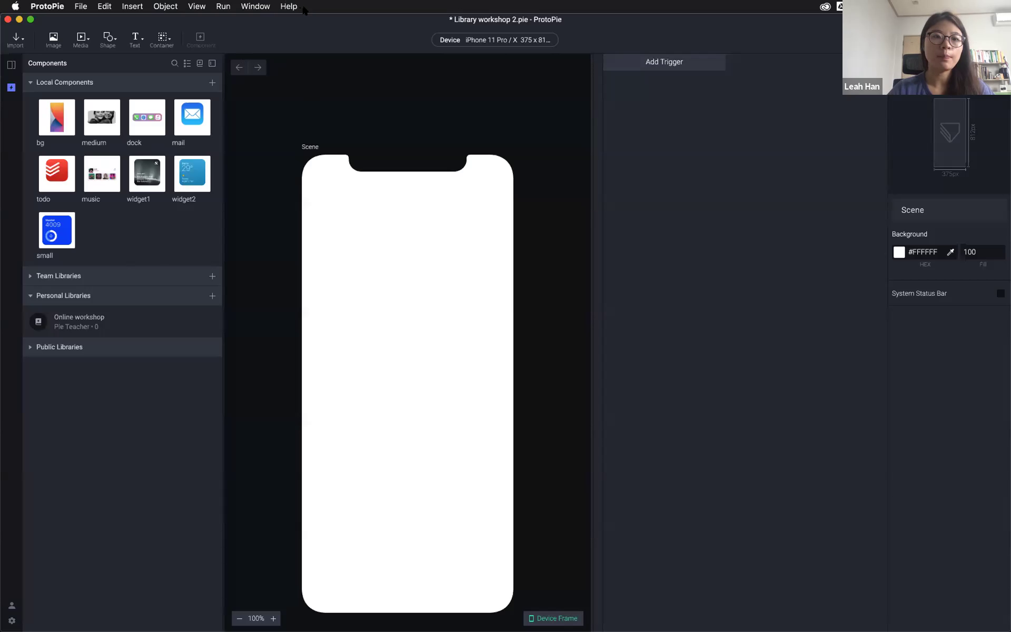
# Start exporting Library workshop 2 as a new library and name it "ios 14"
pyautogui.click(80, 7)
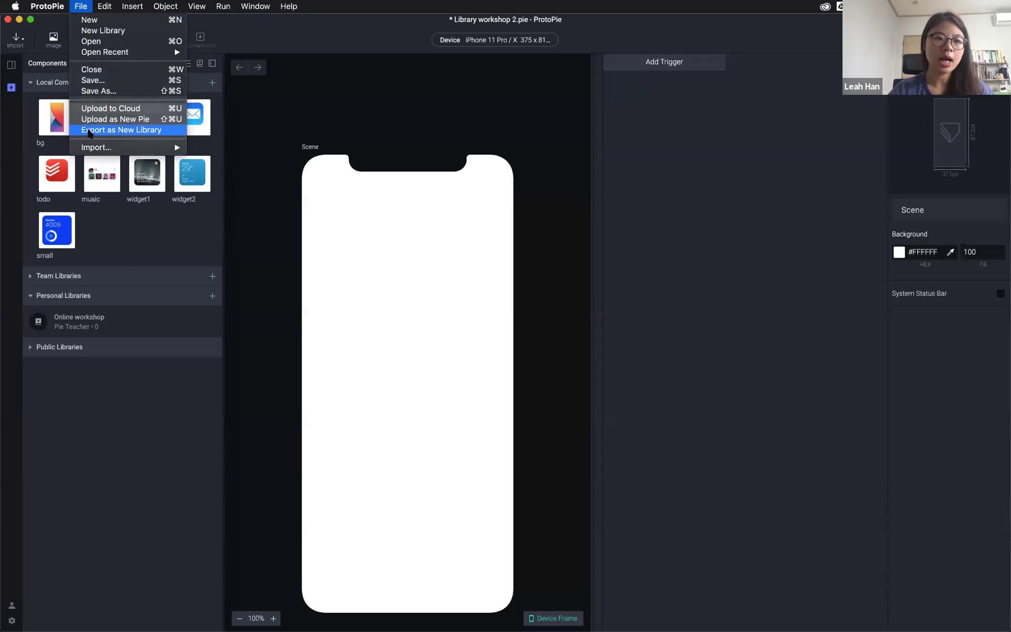
pyautogui.click(142, 130)
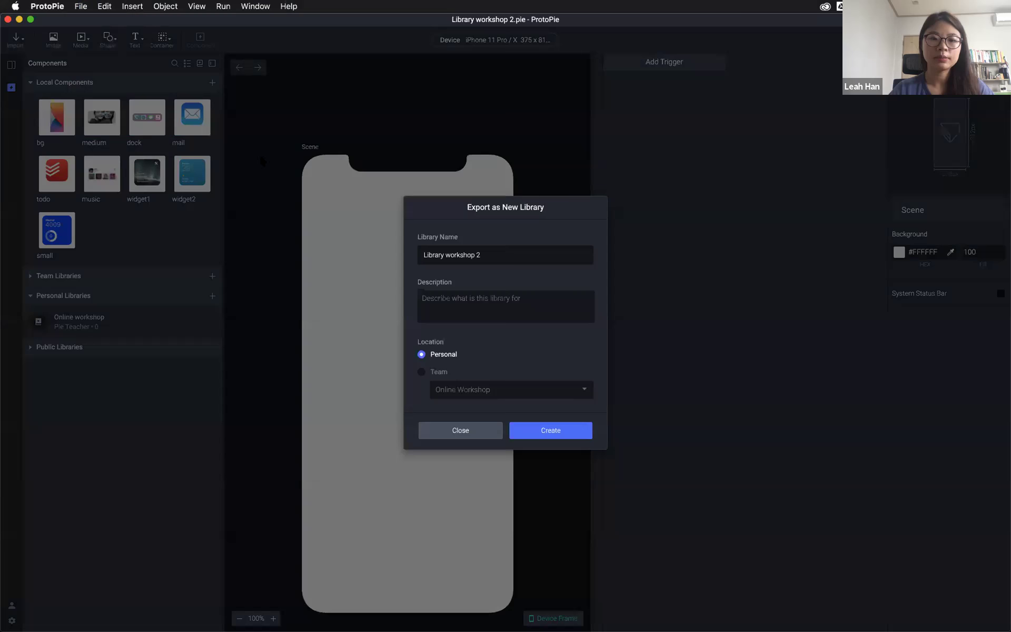
pyautogui.click(512, 258)
pyautogui.press('super+a')
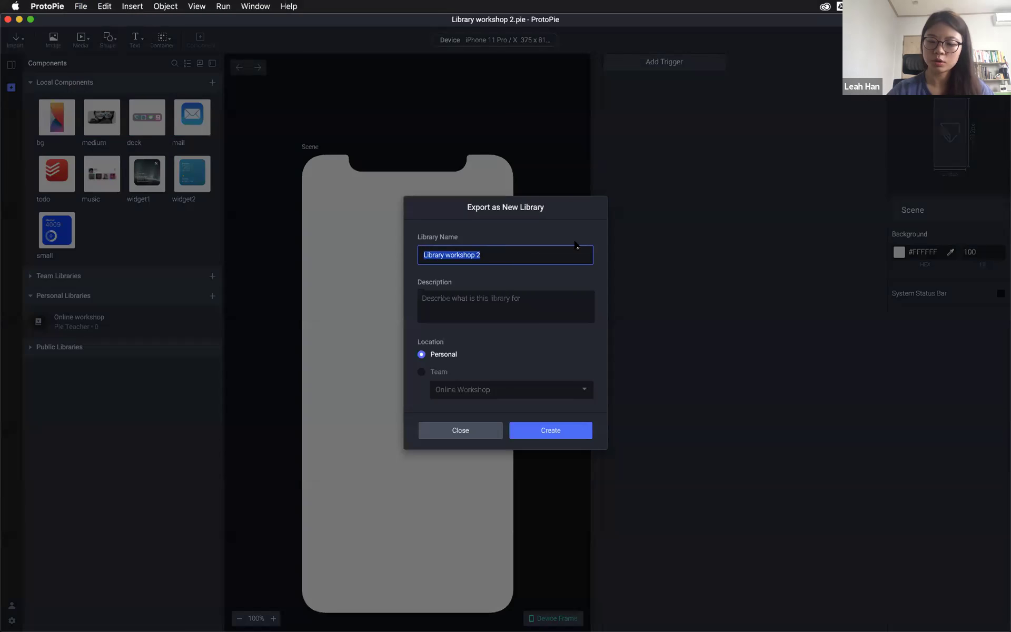
pyautogui.press('BackSpace')
pyautogui.write('ios 14')
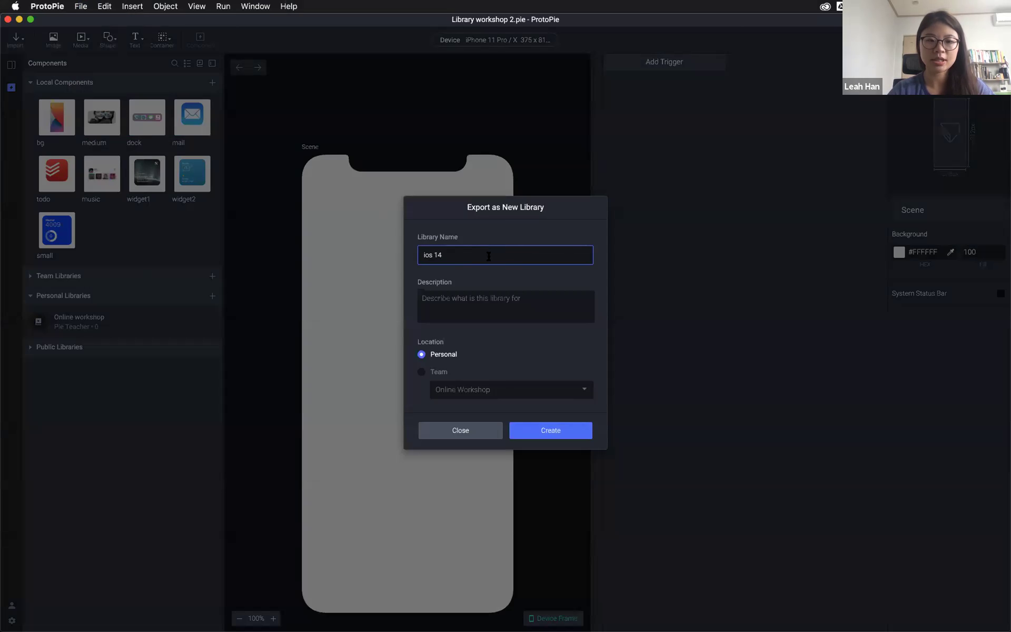
# Describe the new library as "share with my team" and create it in the Online Workshop team
pyautogui.click(448, 297)
pyautogui.write('share')
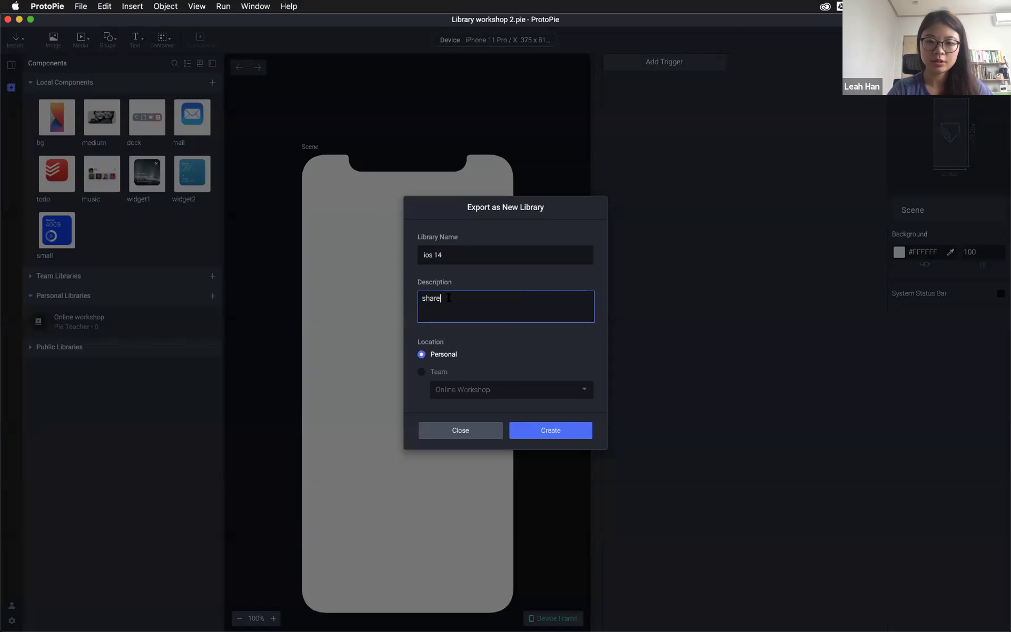
pyautogui.write(' with m')
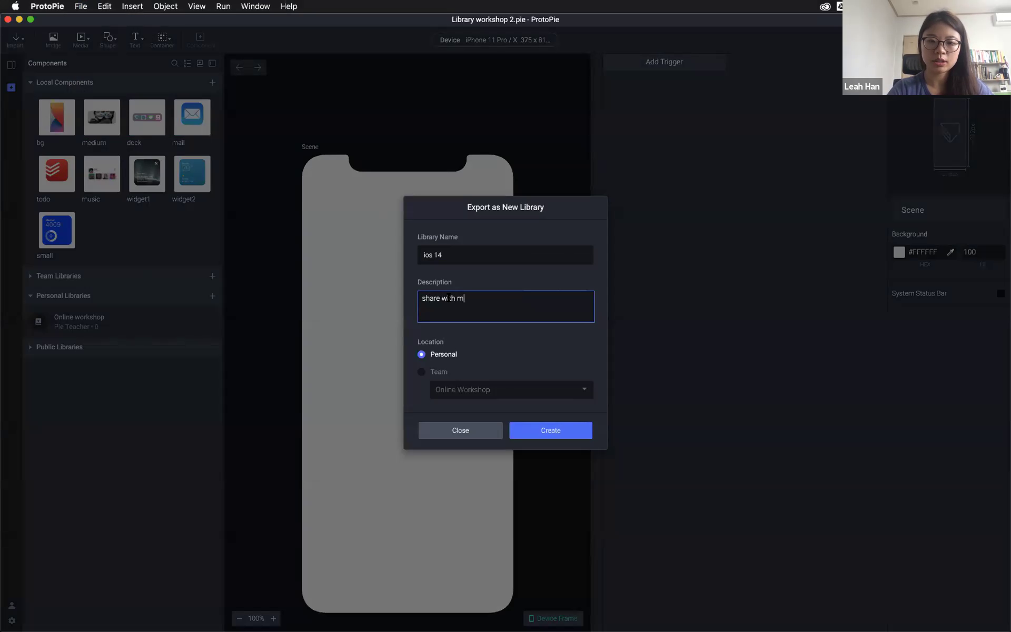
pyautogui.write('y team')
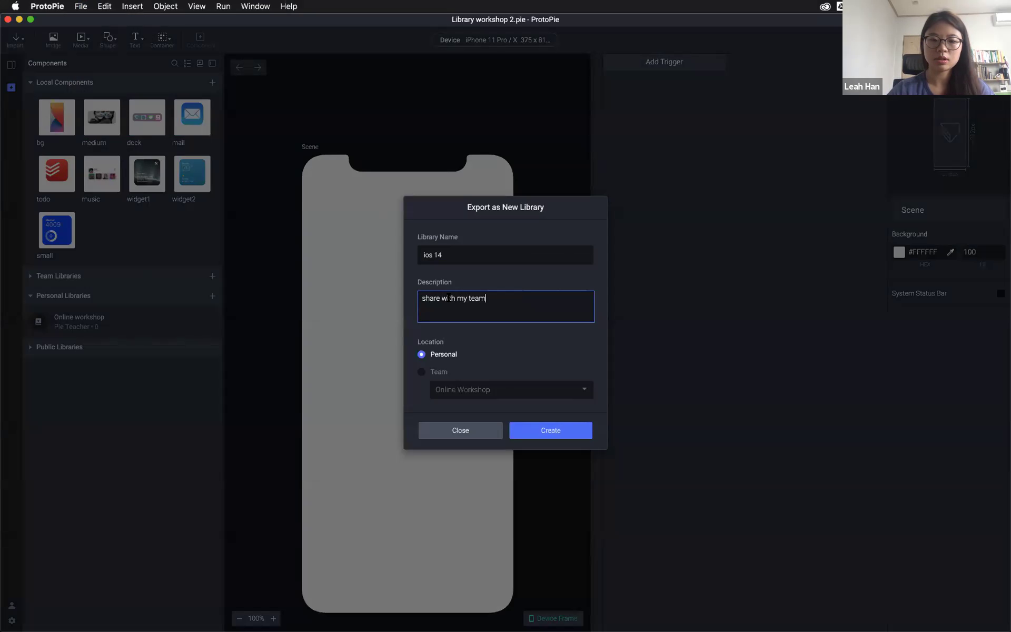
pyautogui.click(424, 372)
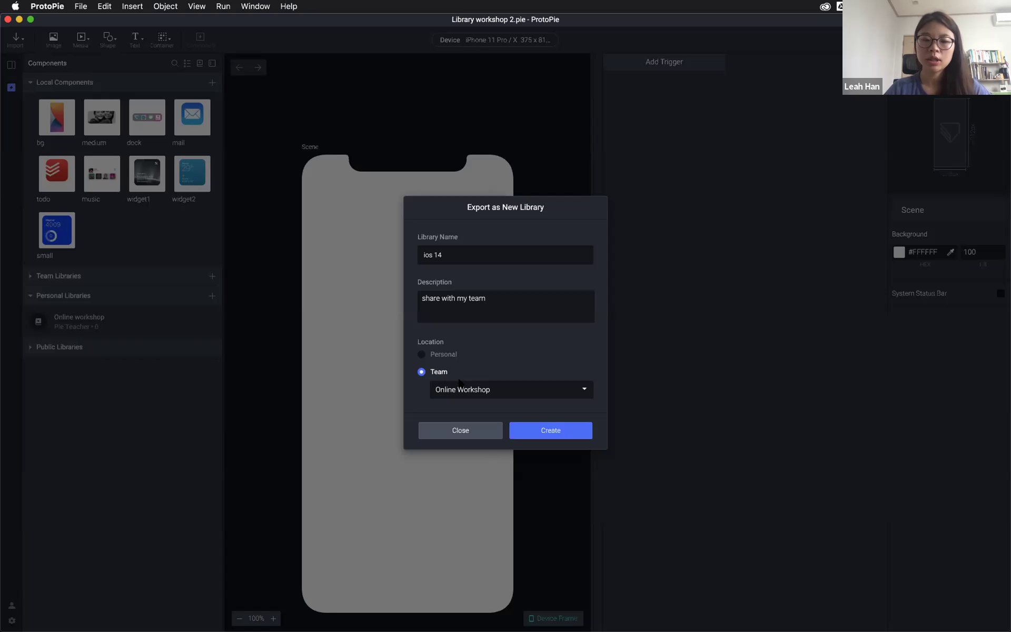
pyautogui.click(472, 394)
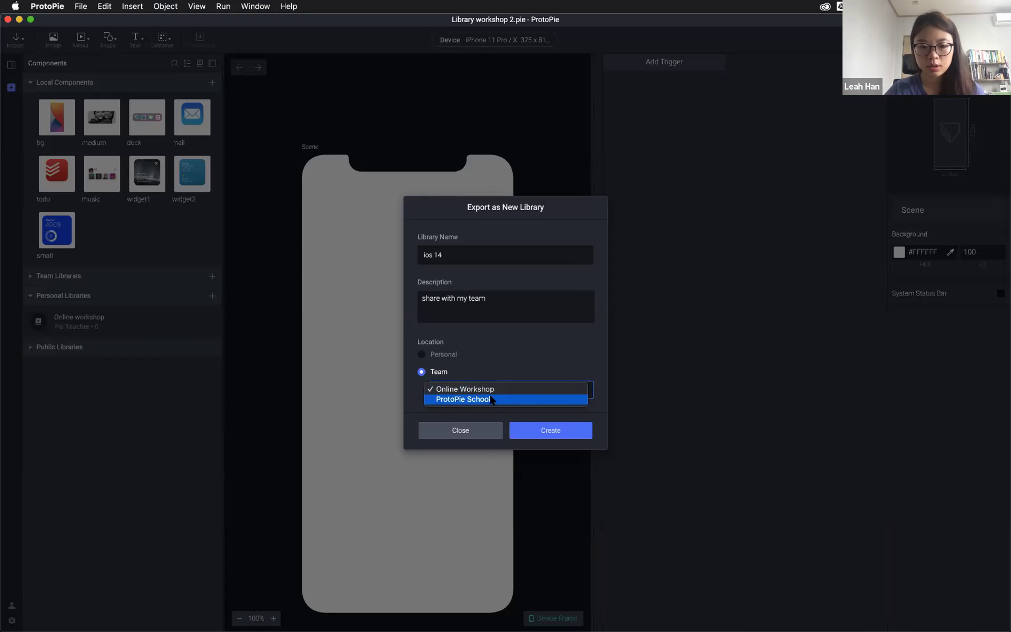
pyautogui.click(508, 390)
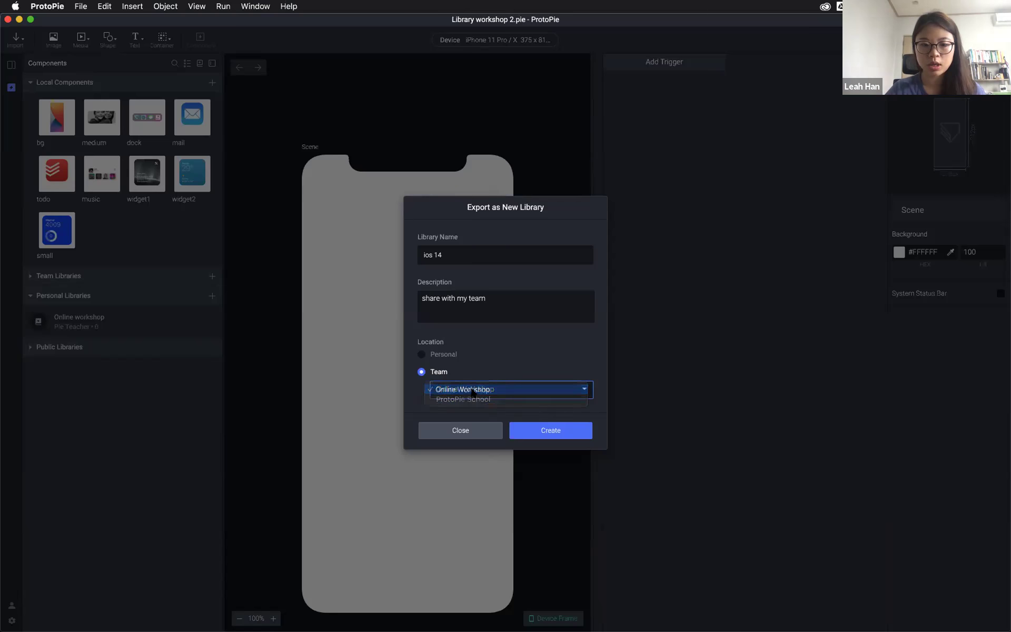
pyautogui.click(564, 433)
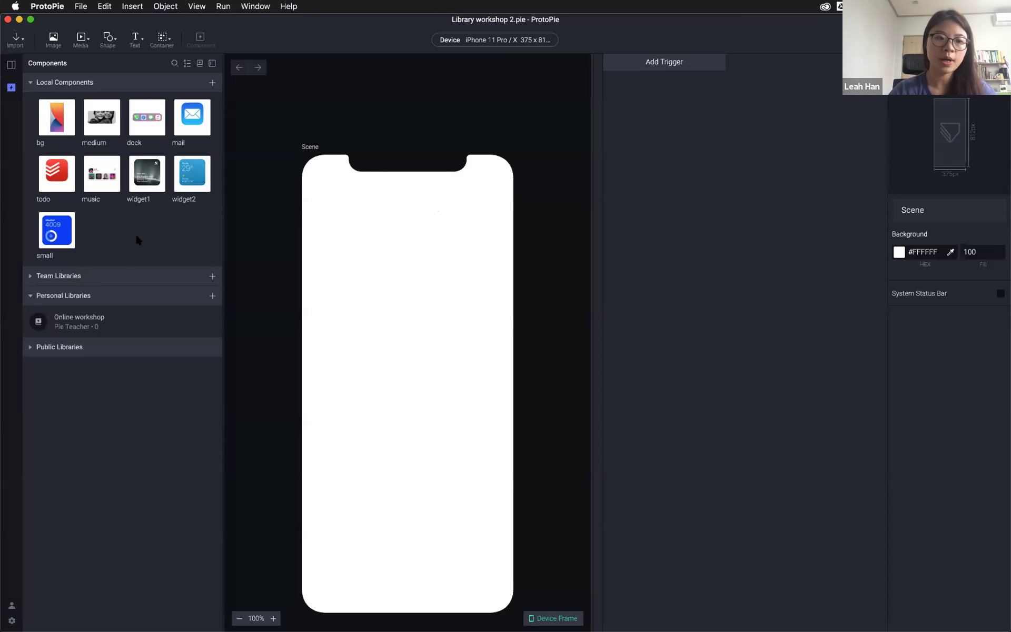
# Check the contents of the ios 14 team library and return to the list of libraries
pyautogui.click(87, 282)
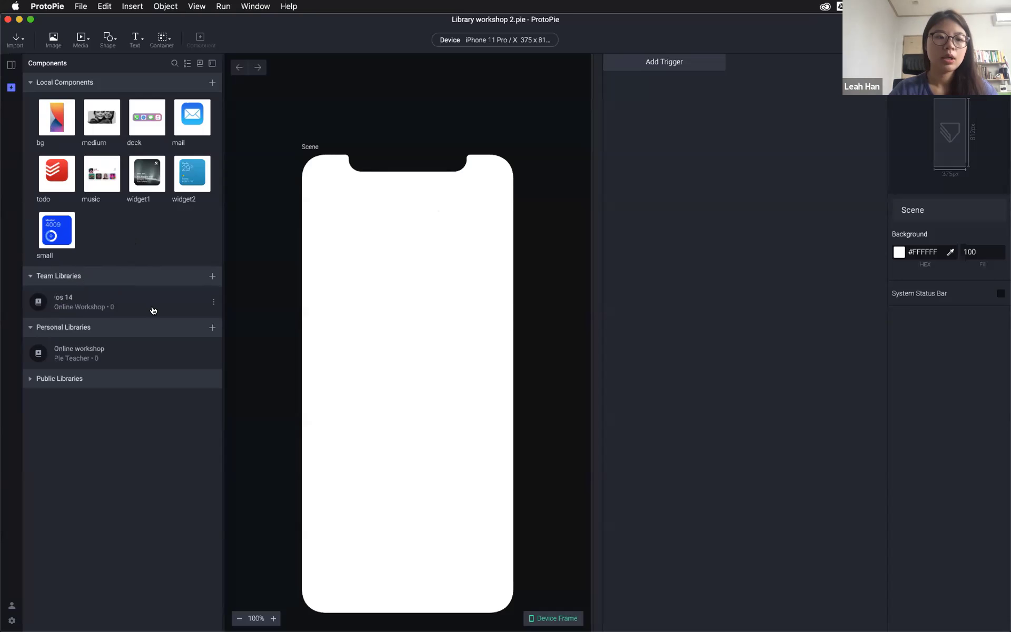
pyautogui.click(112, 298)
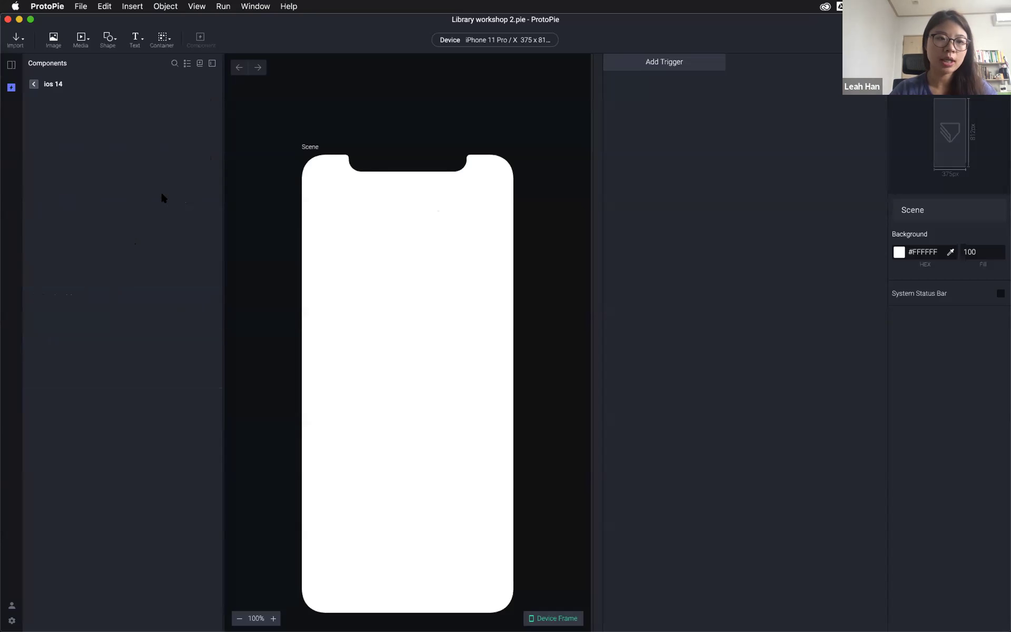
pyautogui.click(33, 83)
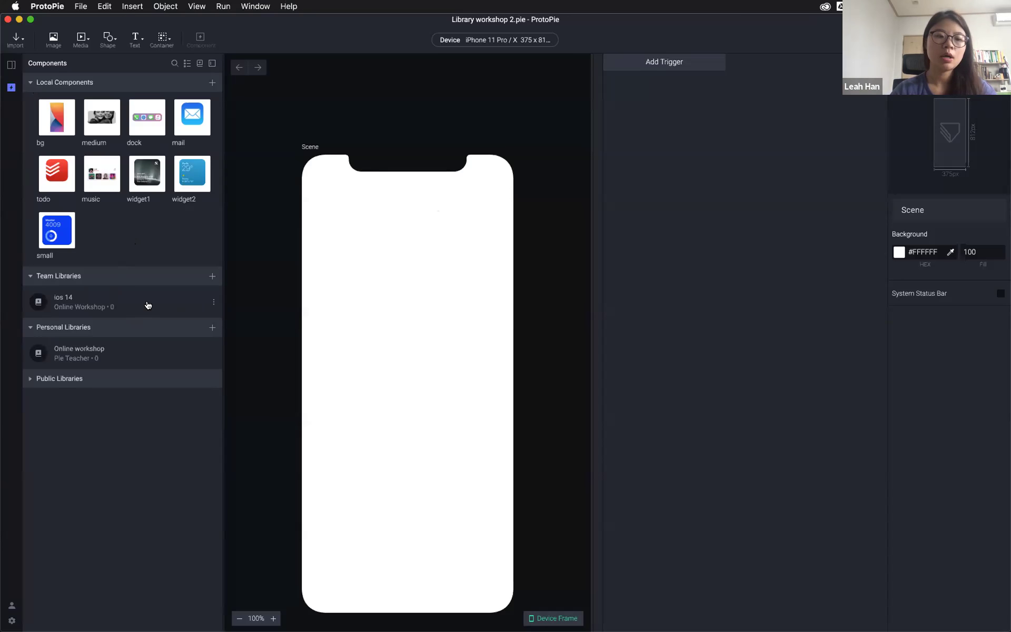
# Open the ios 14 team library for editing and compare its components with those of Library workshop 2
pyautogui.click(214, 304)
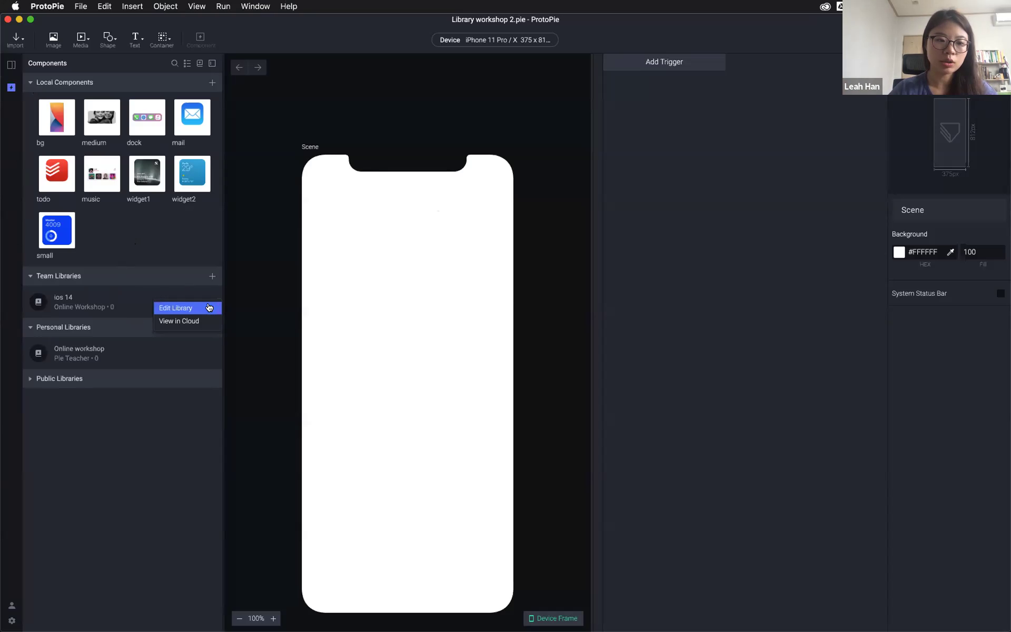
pyautogui.click(179, 310)
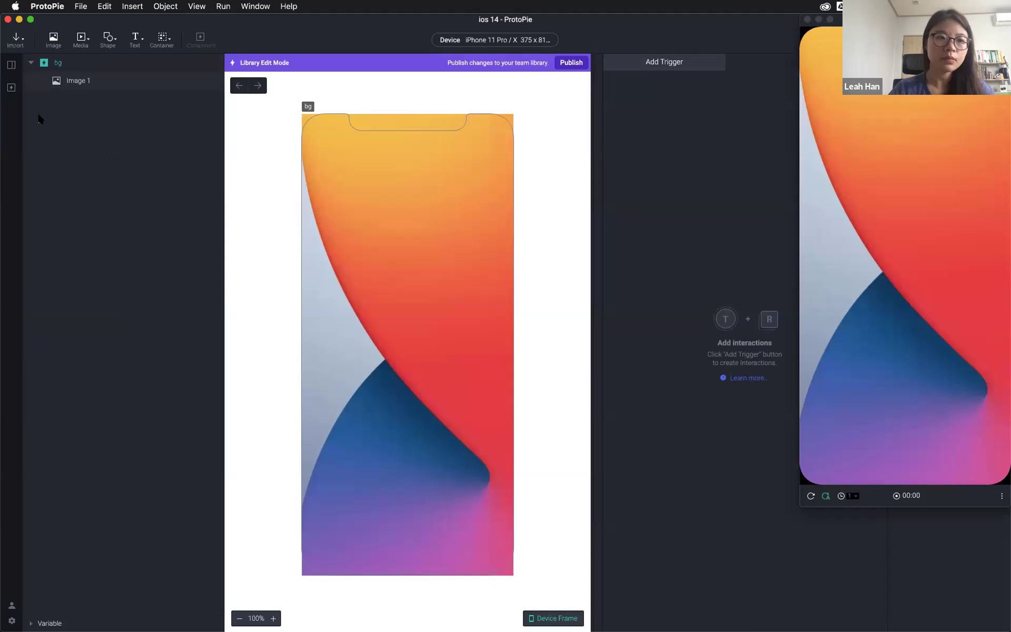
pyautogui.click(11, 88)
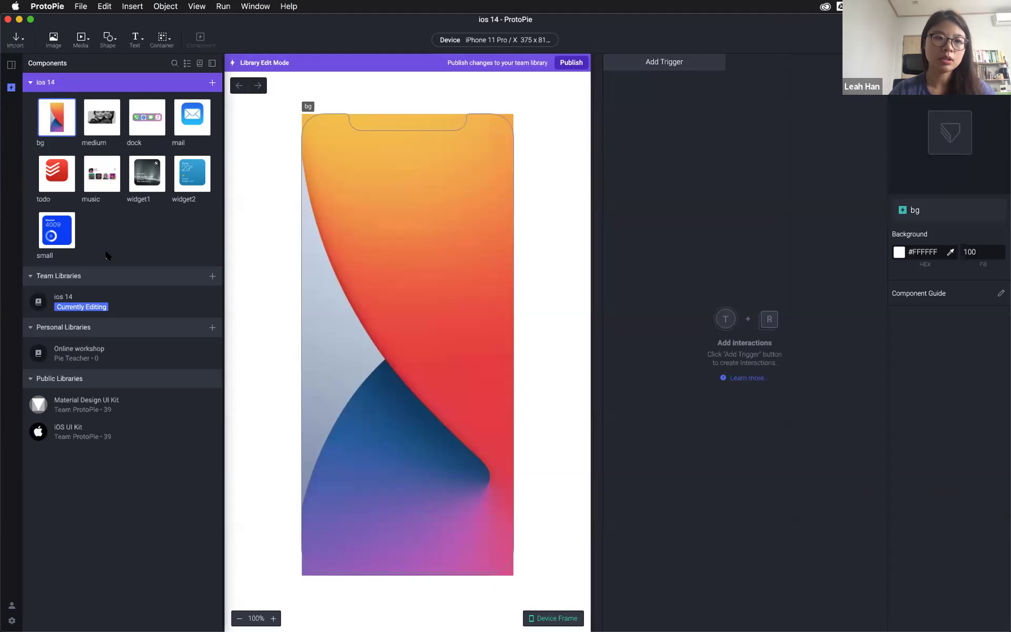
pyautogui.moveTo(364, 42); pyautogui.dragTo(491, 51)
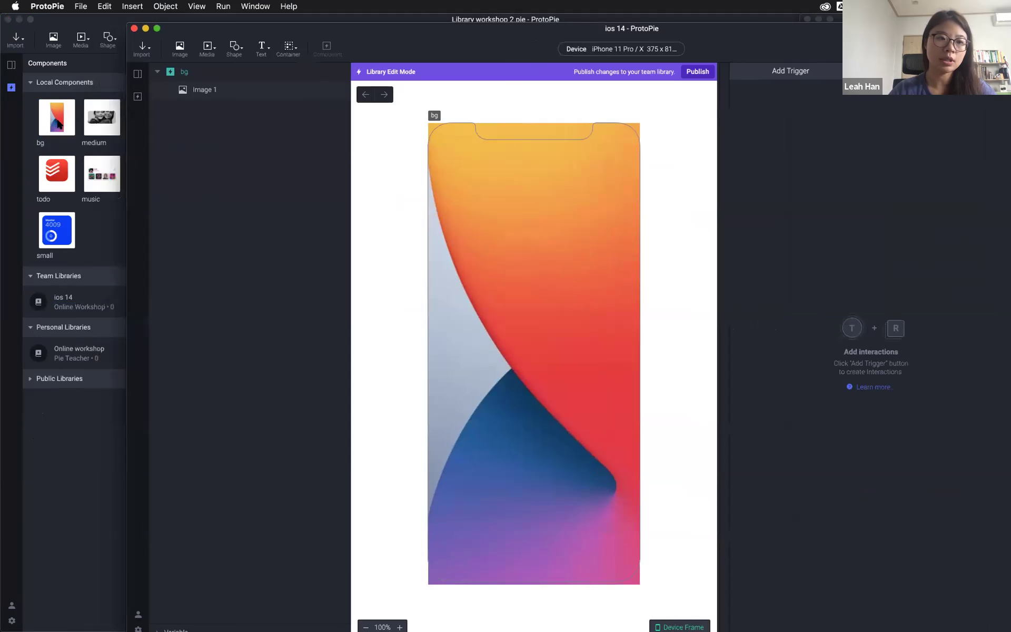
pyautogui.moveTo(321, 29); pyautogui.dragTo(260, 39)
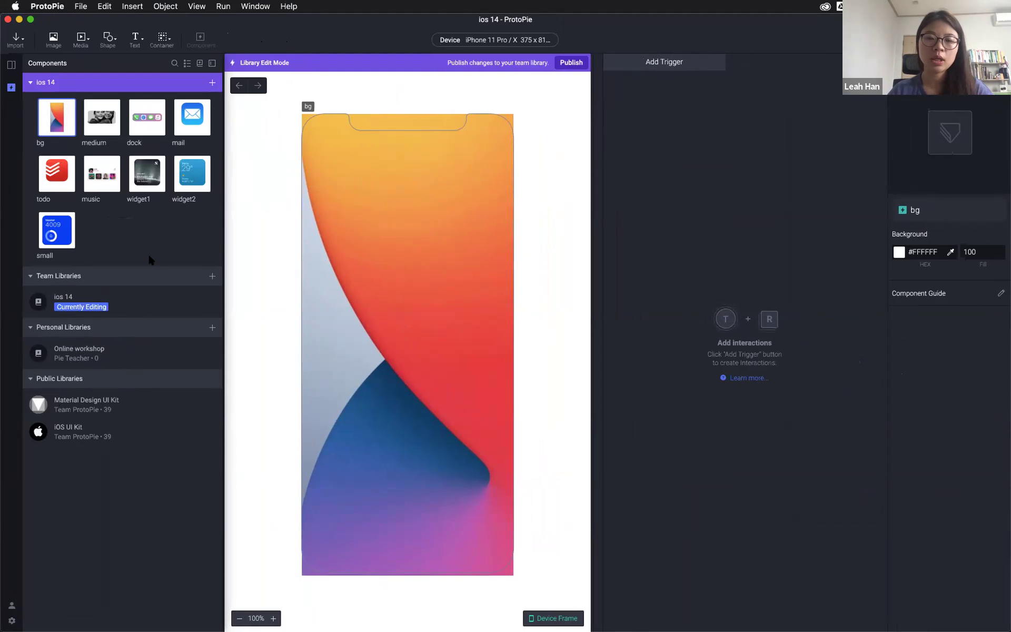
# Publish the ios 14 library as version "1st version" with the description "Added 9 components"
pyautogui.click(570, 66)
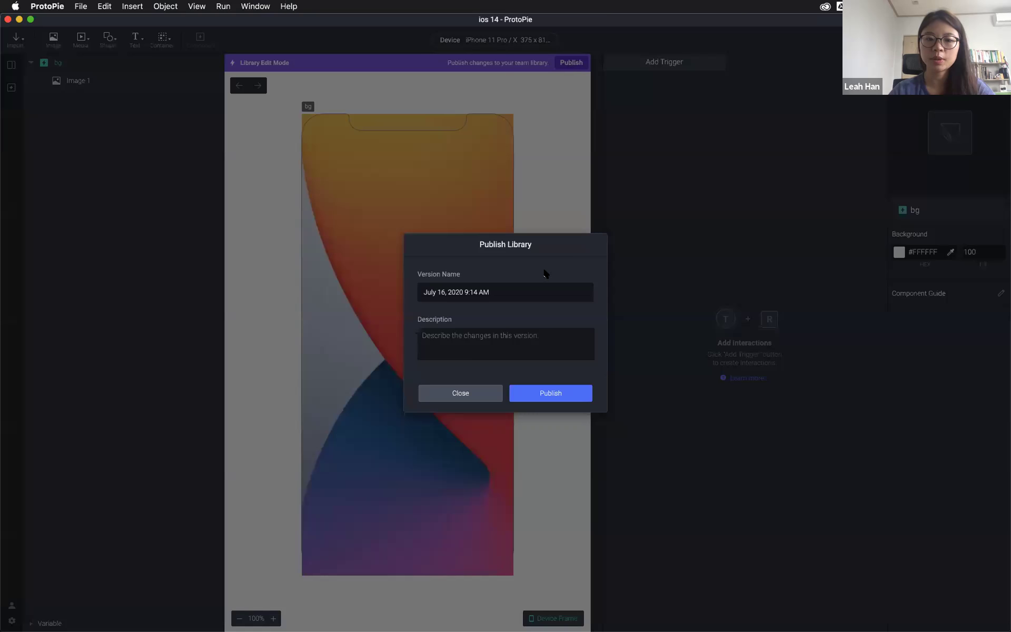
pyautogui.click(519, 291)
pyautogui.press('super+a')
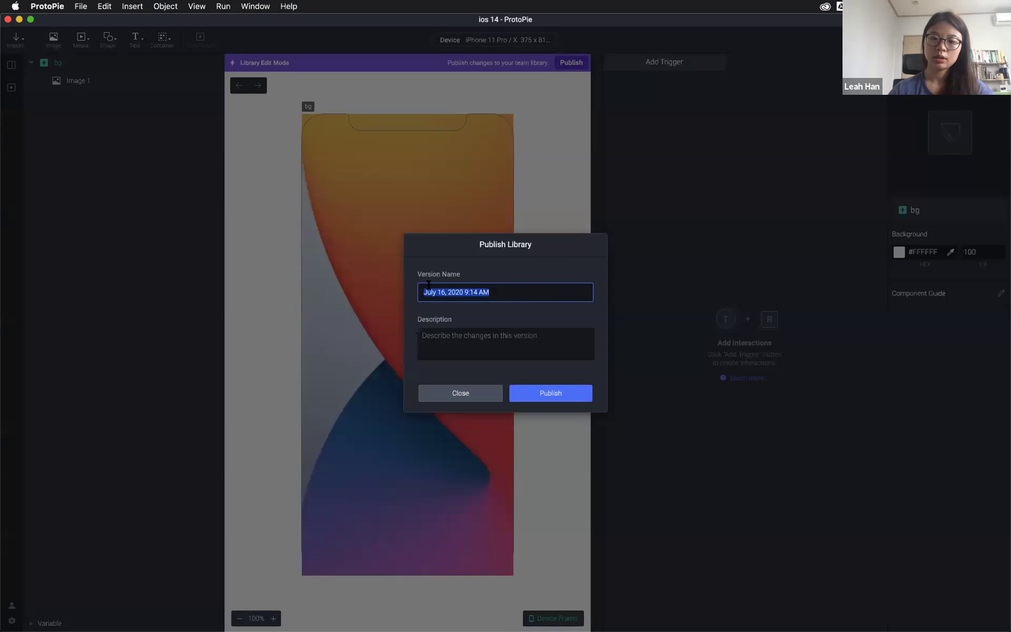
pyautogui.press('BackSpace')
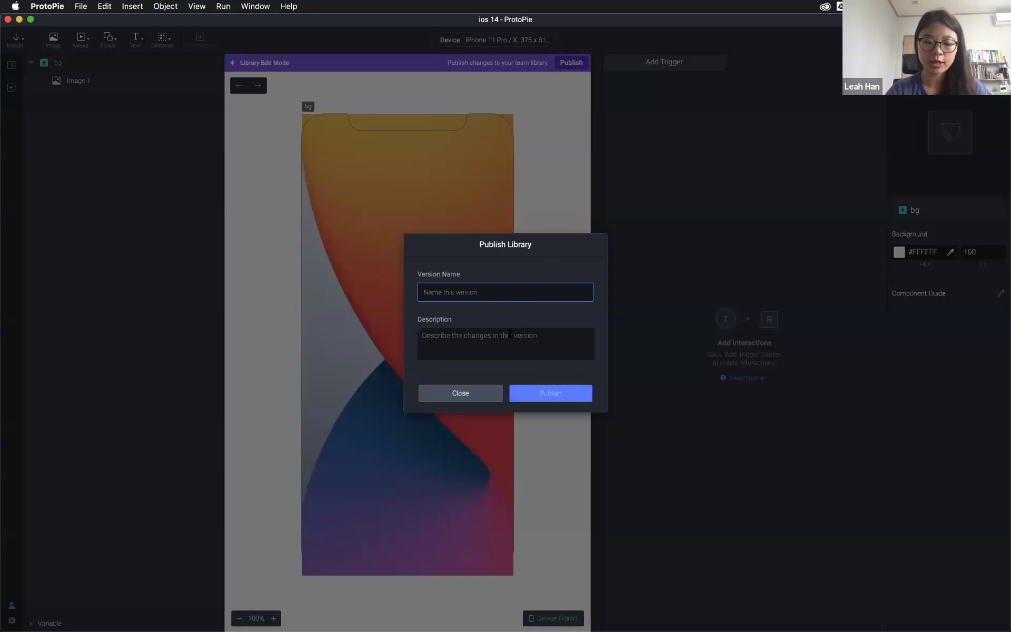
pyautogui.write('1st version')
pyautogui.click(477, 345)
pyautogui.write('Added 9 components')
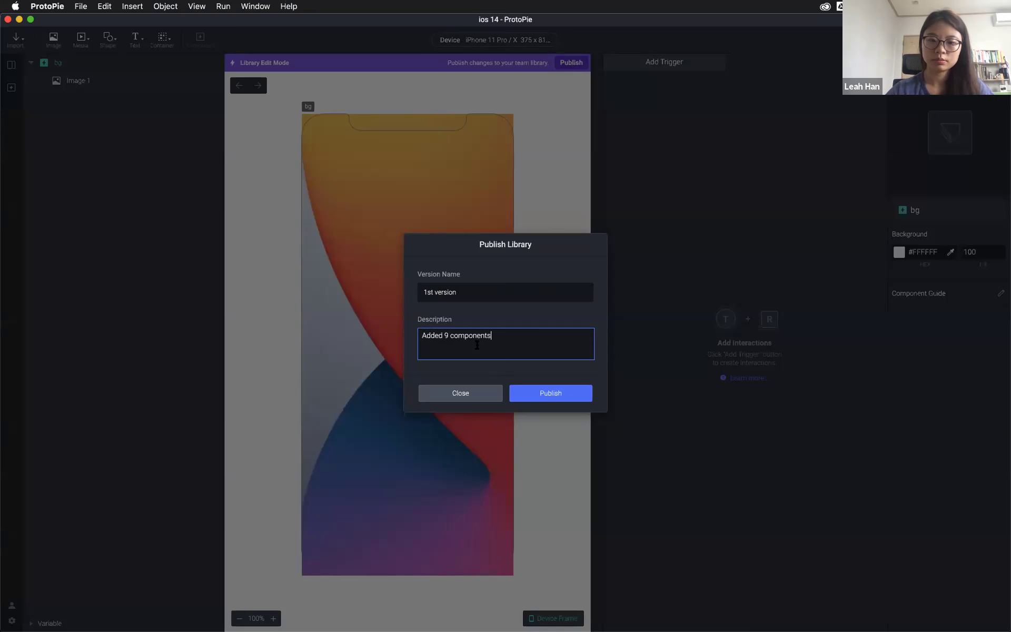
pyautogui.click(537, 394)
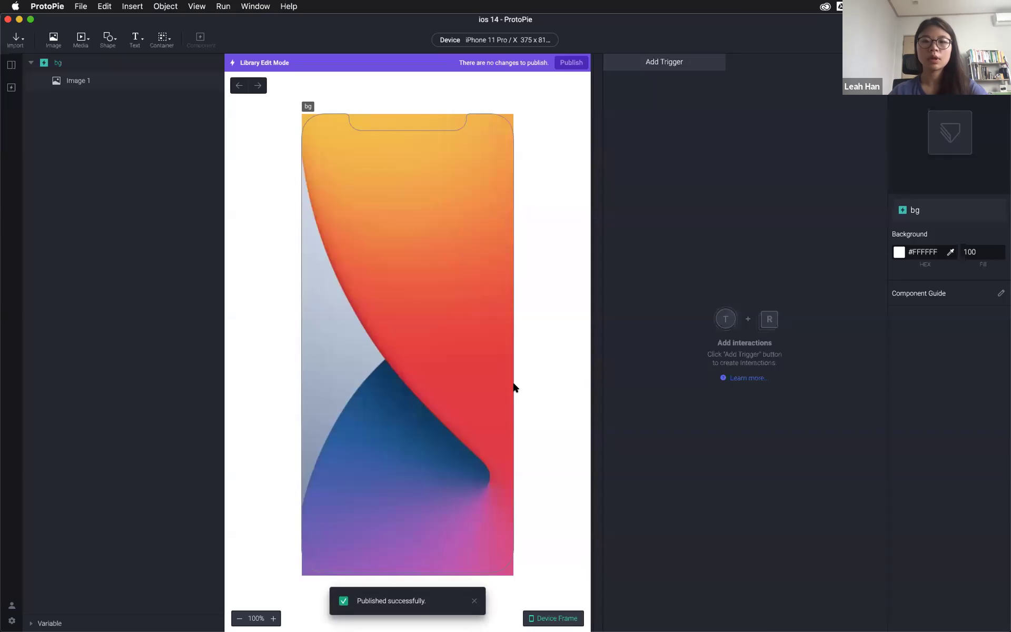
# Close the ios 14 library editor and show the library's published components from Library workshop 2
pyautogui.click(8, 19)
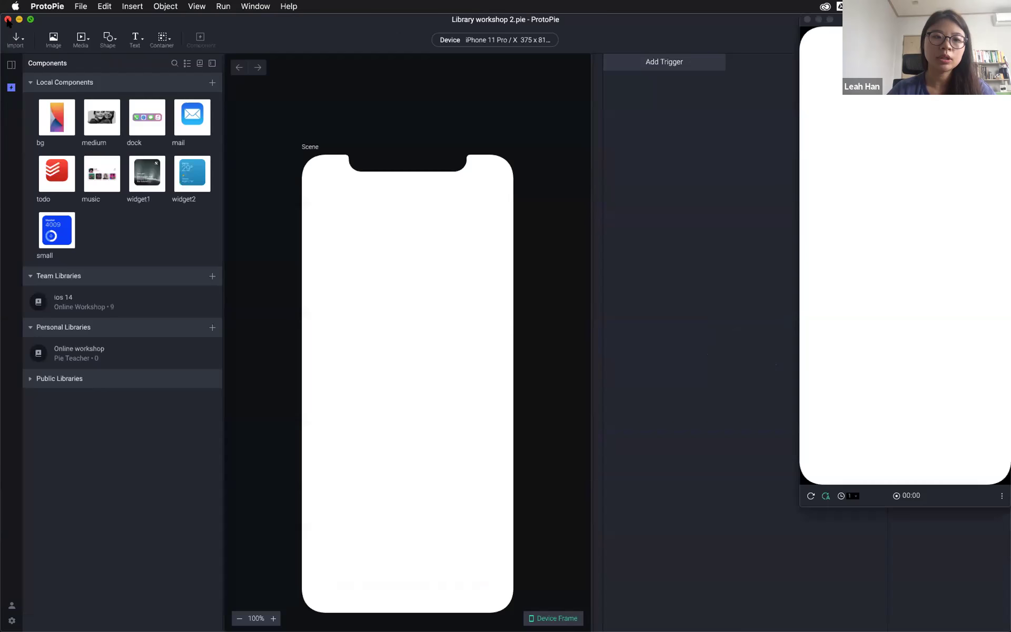
pyautogui.click(94, 307)
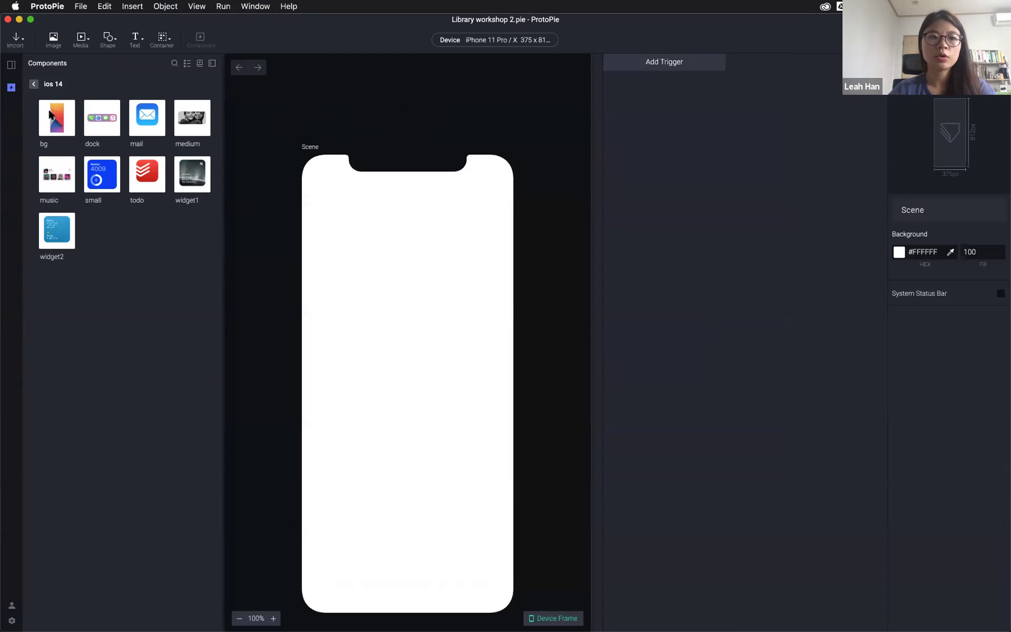
# Switch to the Keynote presentation and play it from the "Creating Interaction Libraries" slide
pyautogui.moveTo(369, 630)
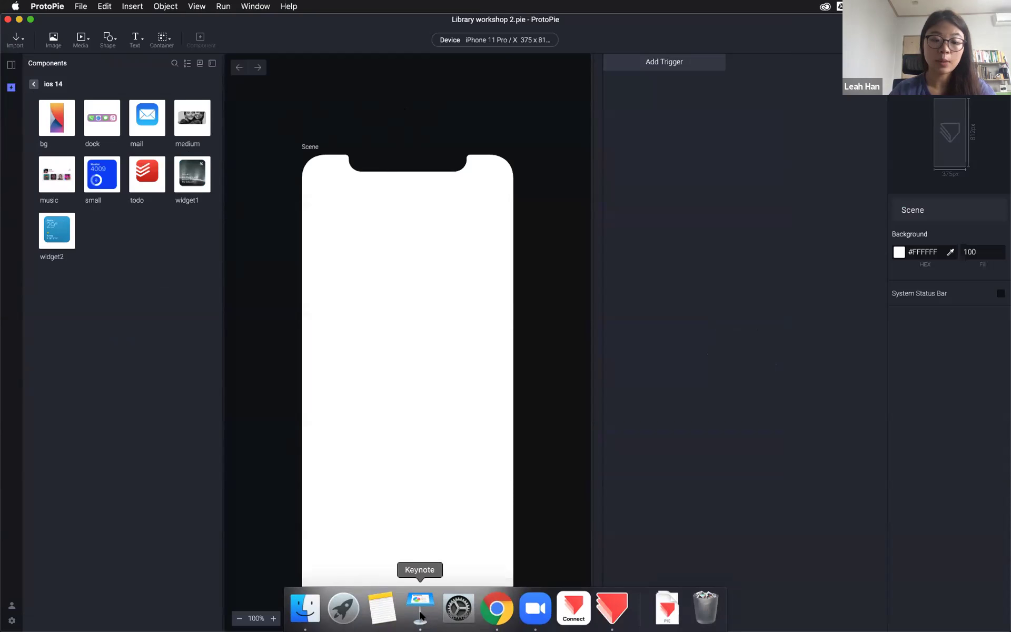
pyautogui.click(422, 612)
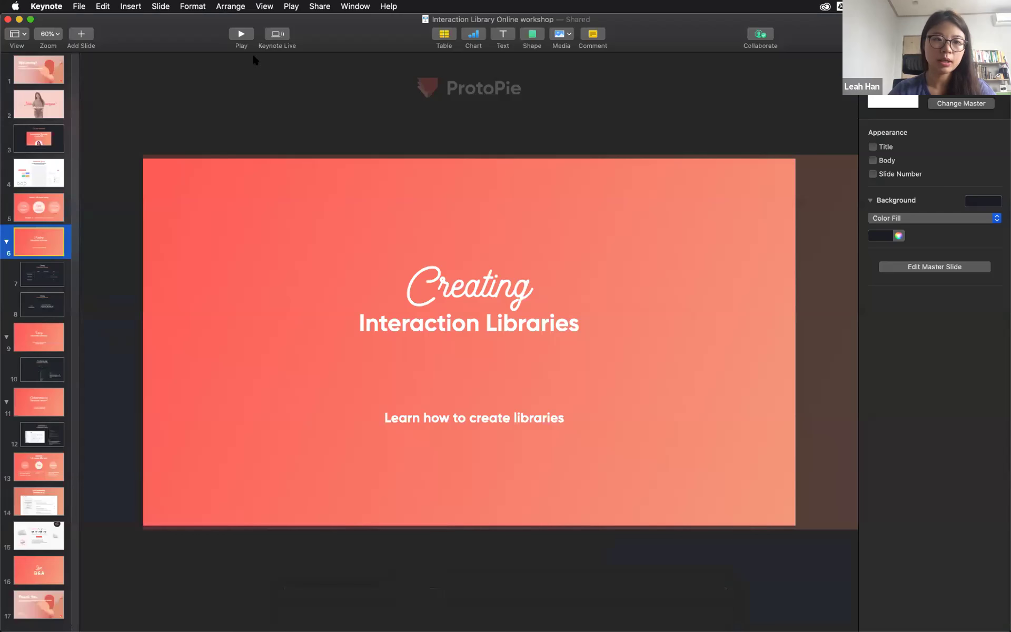
pyautogui.click(241, 34)
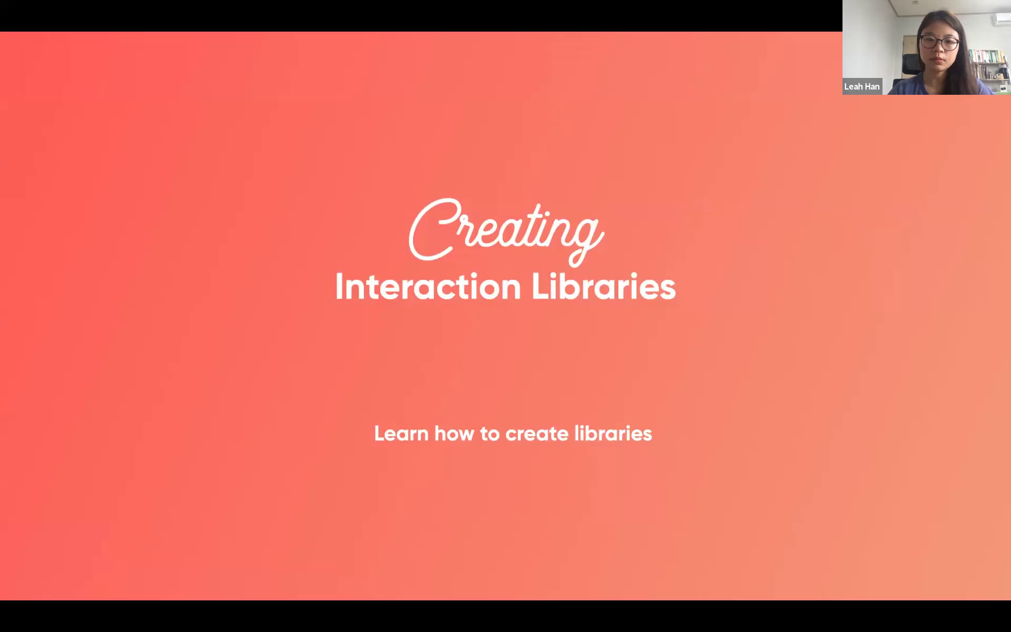
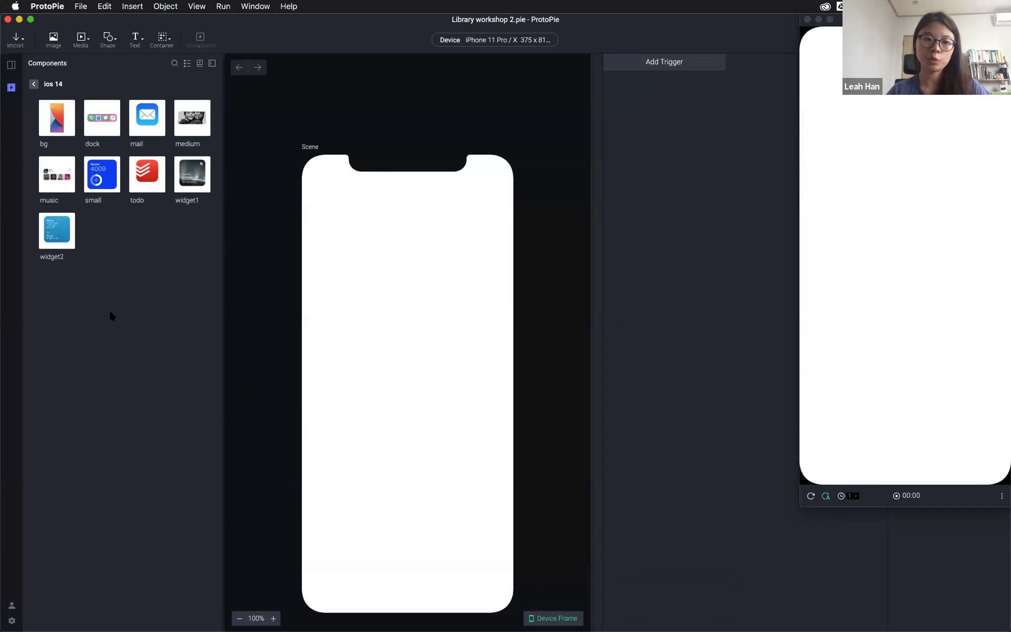
# Place the bg component from the ios 14 team library on the scene at X 0, Y 0
pyautogui.click(284, 275)
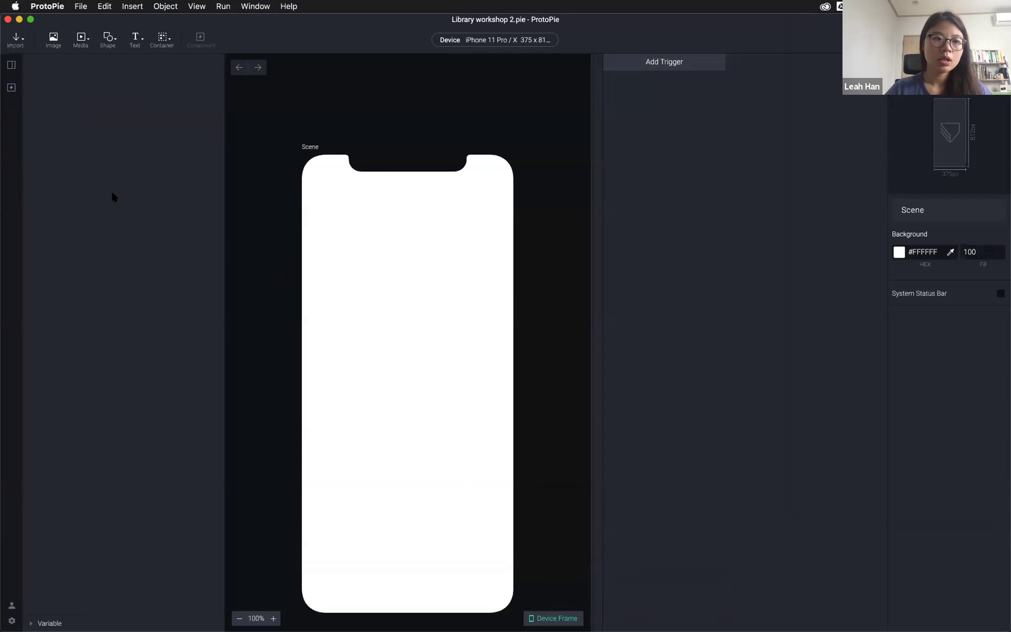
pyautogui.click(10, 88)
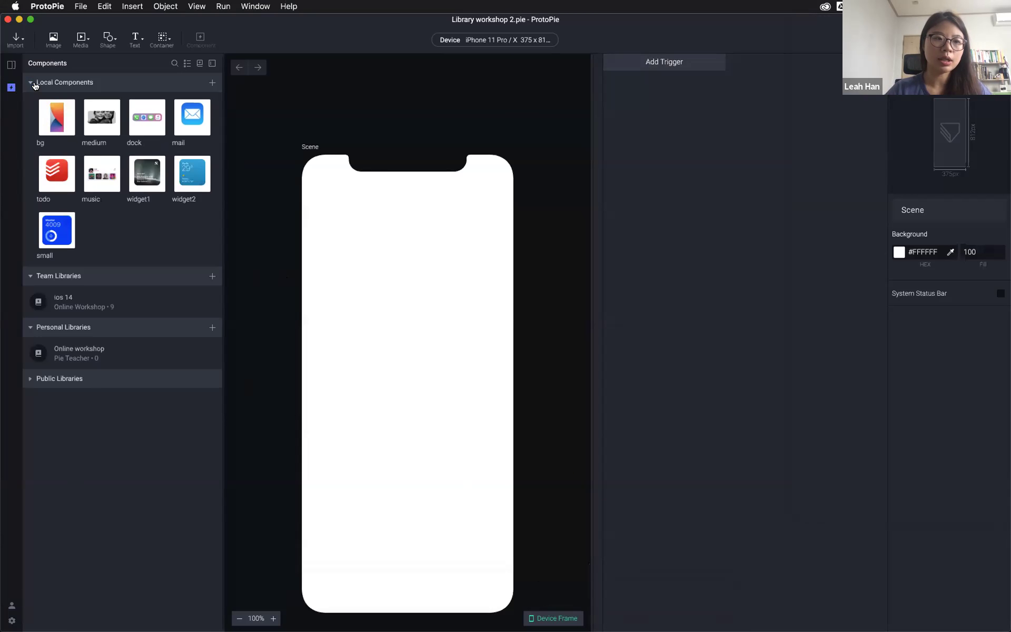
pyautogui.click(62, 304)
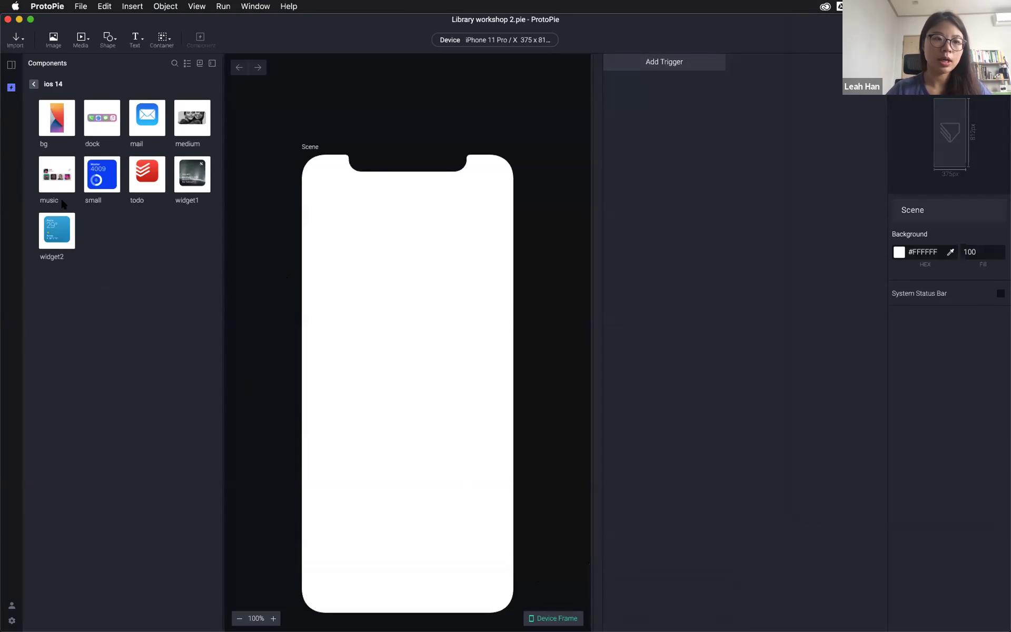
pyautogui.moveTo(56, 124); pyautogui.dragTo(443, 376)
pyautogui.click(535, 388)
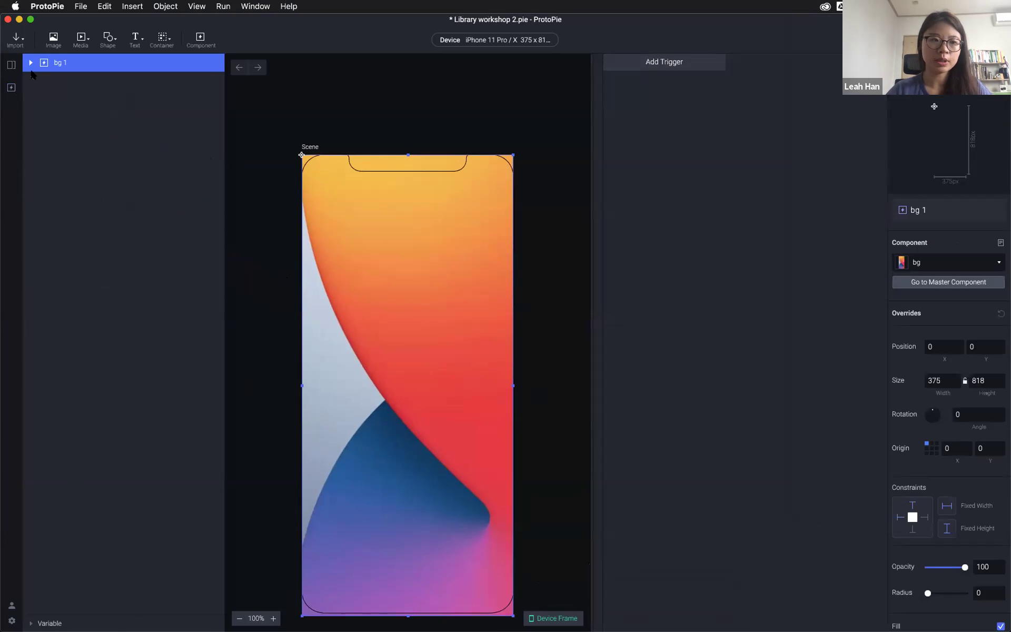
# Add the ios 14 library's medium component near the top of the scene, centred at about X 187.5, Y 128.5
pyautogui.click(15, 91)
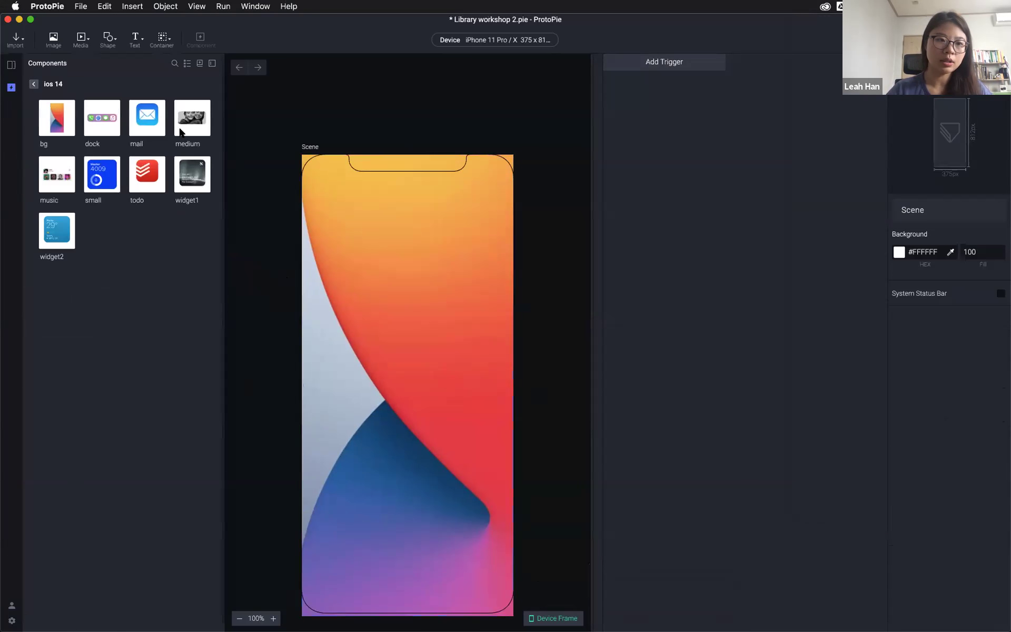
pyautogui.moveTo(203, 141); pyautogui.dragTo(415, 252)
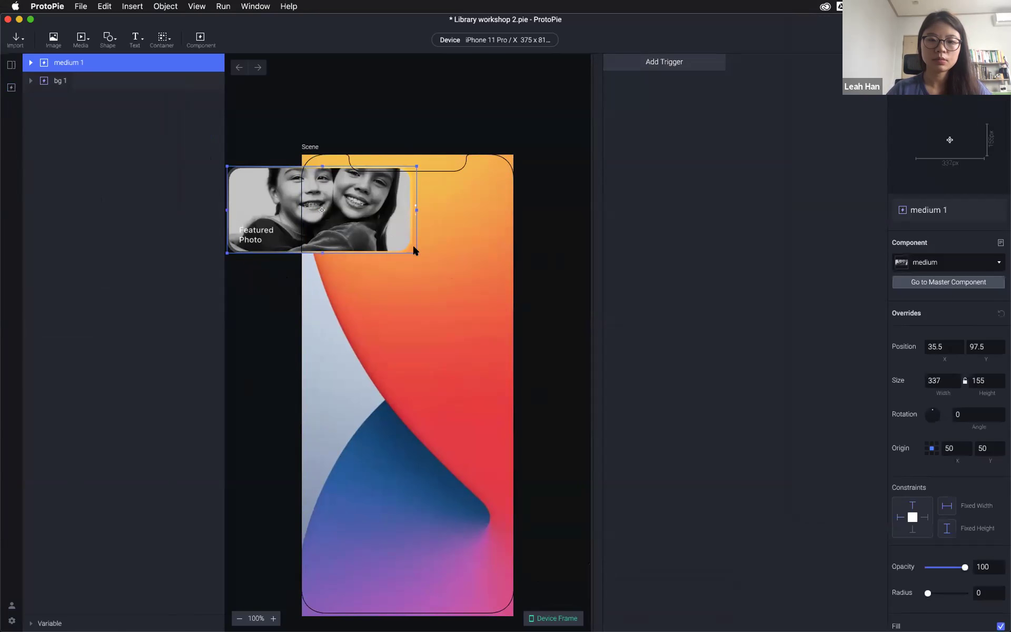
pyautogui.moveTo(362, 205); pyautogui.dragTo(447, 223)
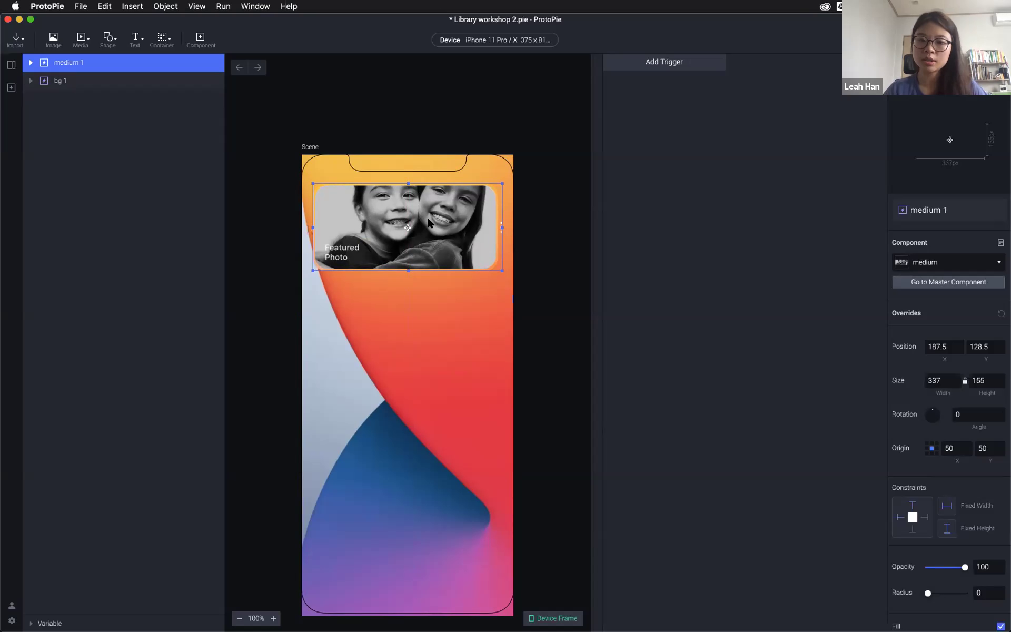
pyautogui.click(634, 66)
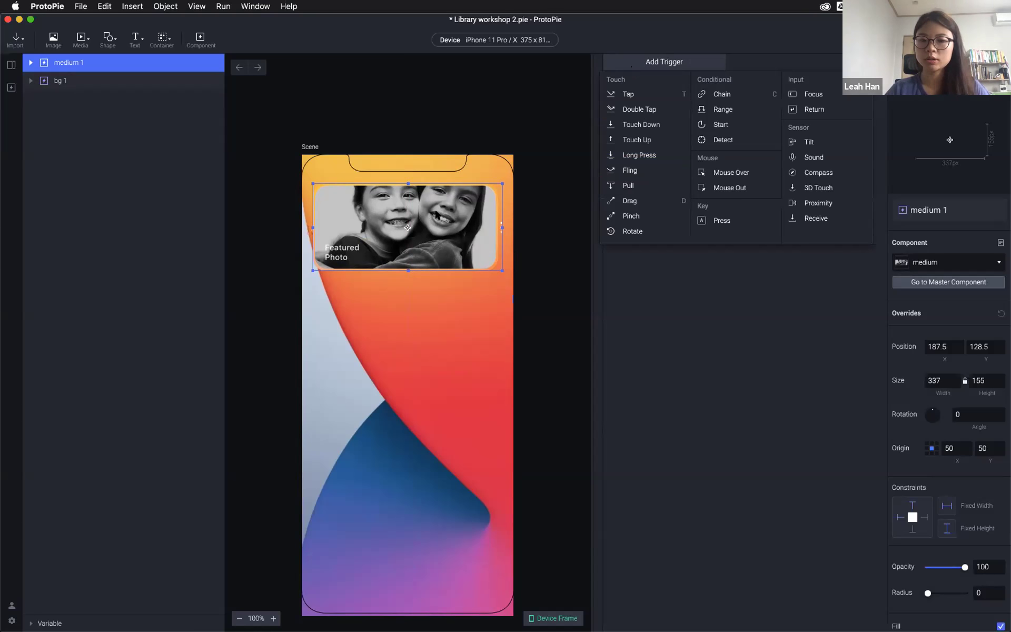
pyautogui.click(627, 301)
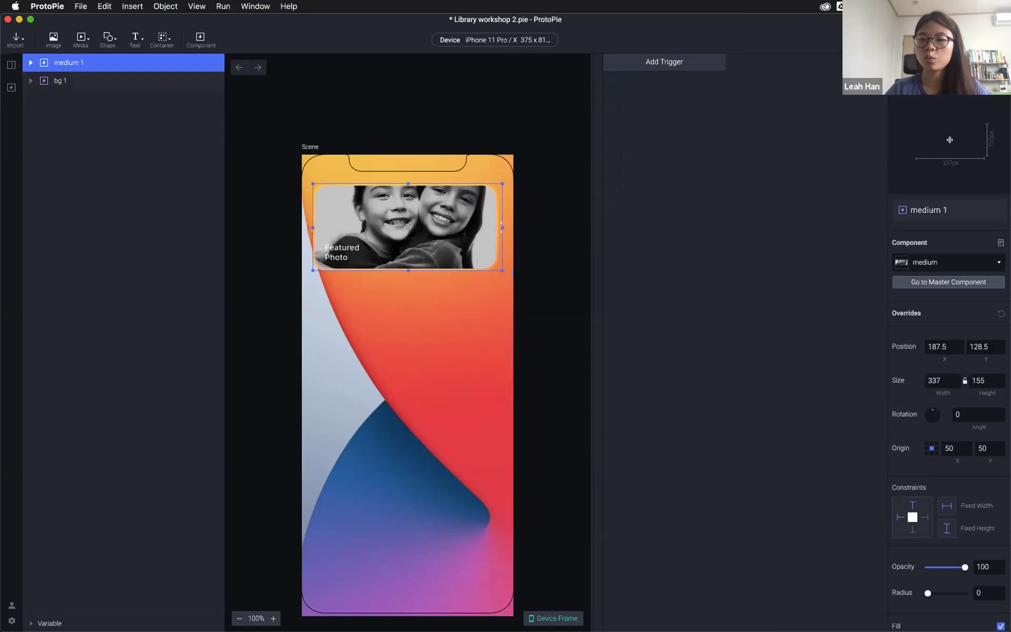
# Preview the scene with the medium component placed on it and return to the editor
pyautogui.press('super+p')
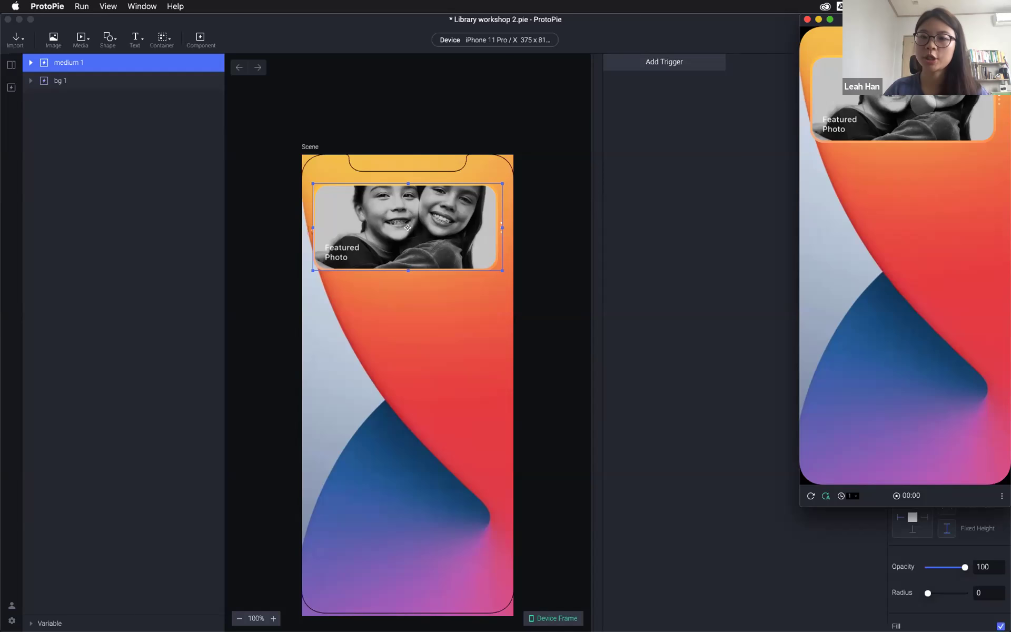
pyautogui.click(435, 218)
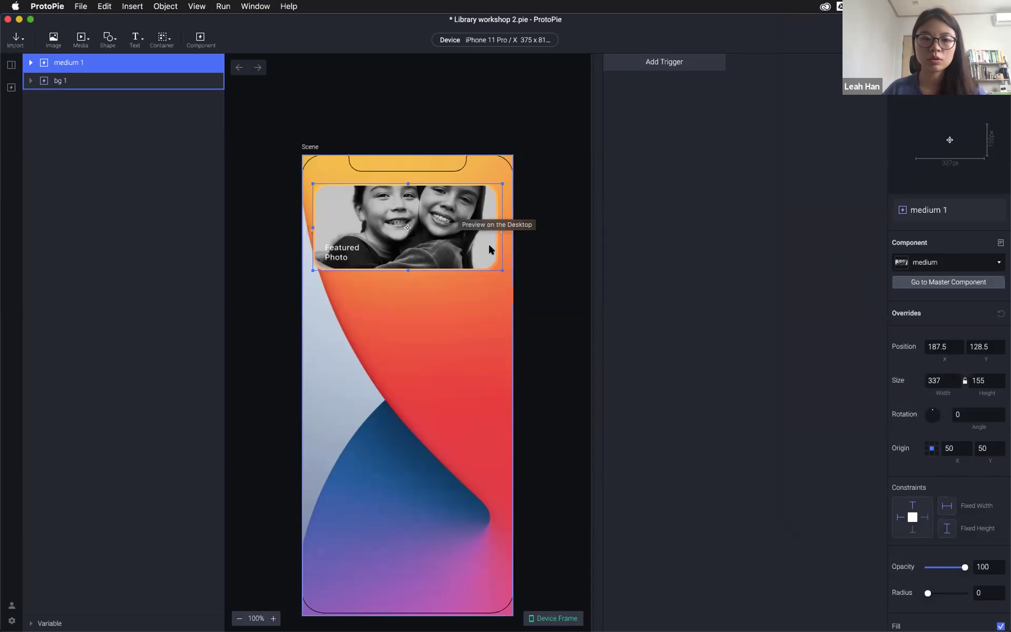
# Add a Long Press trigger to medium 1 with a Rotate response that rotates to 2 degrees
pyautogui.click(650, 61)
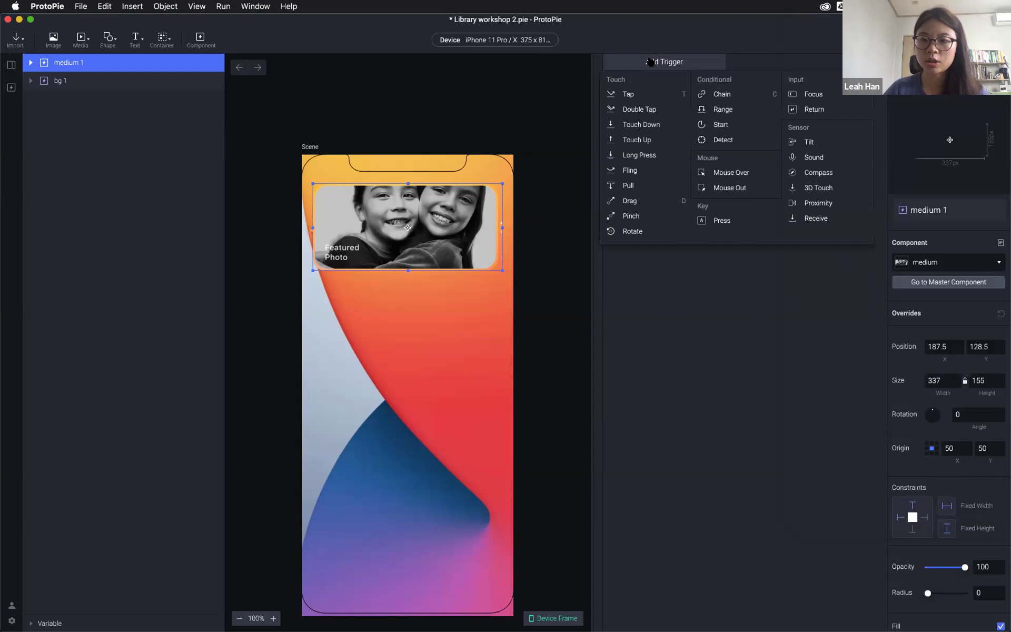
pyautogui.click(642, 154)
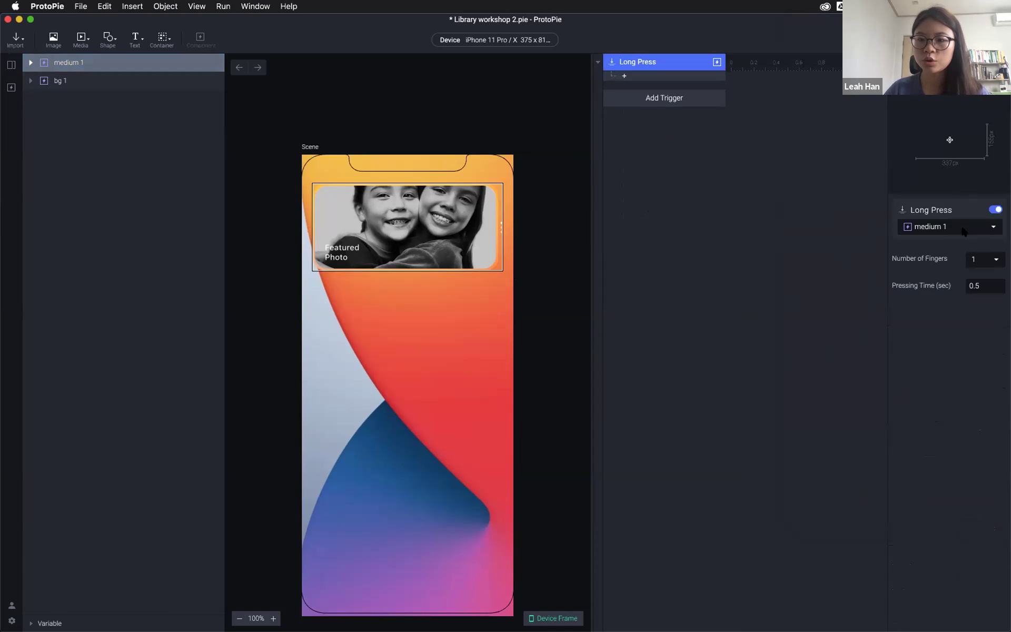
pyautogui.click(658, 77)
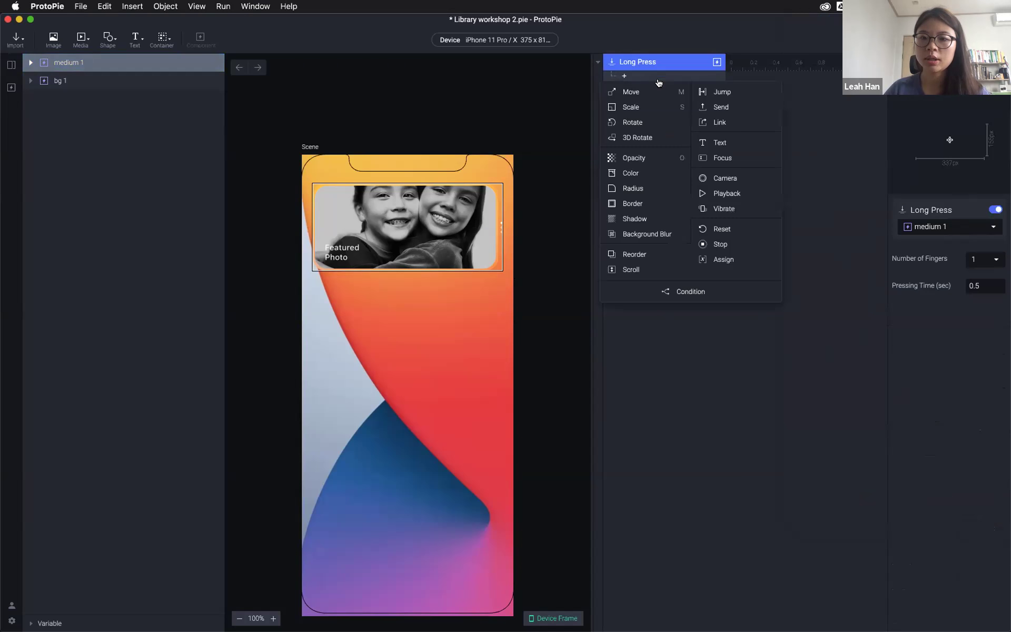
pyautogui.click(649, 123)
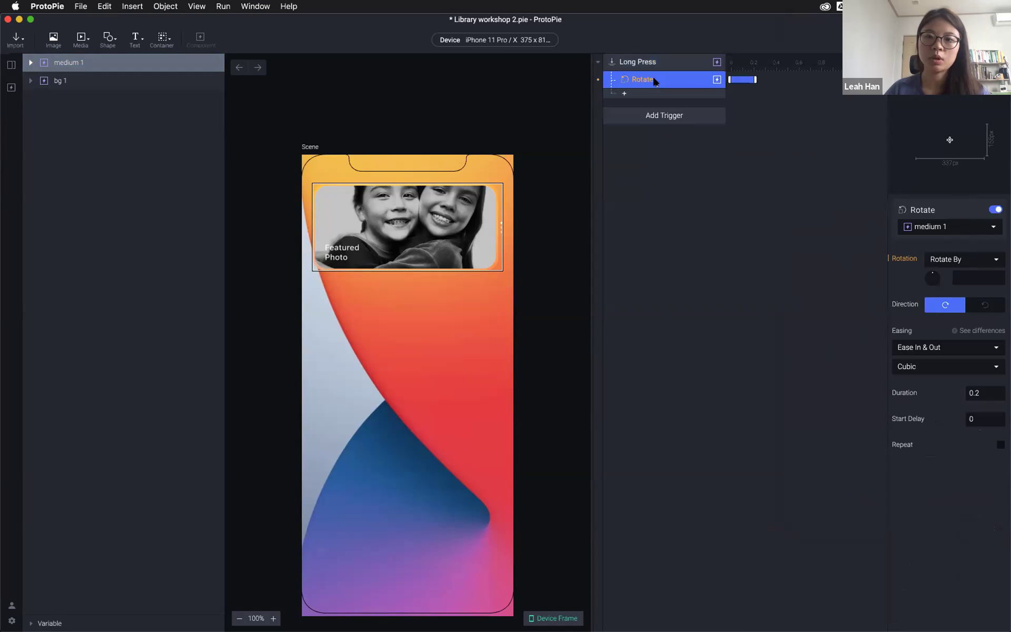
pyautogui.click(976, 260)
pyautogui.click(948, 270)
pyautogui.click(970, 277)
pyautogui.write('2')
# Set the Rotate response's duration to 0.1 and make it repeat infinitely at an interval of 0.1 seconds
pyautogui.click(993, 395)
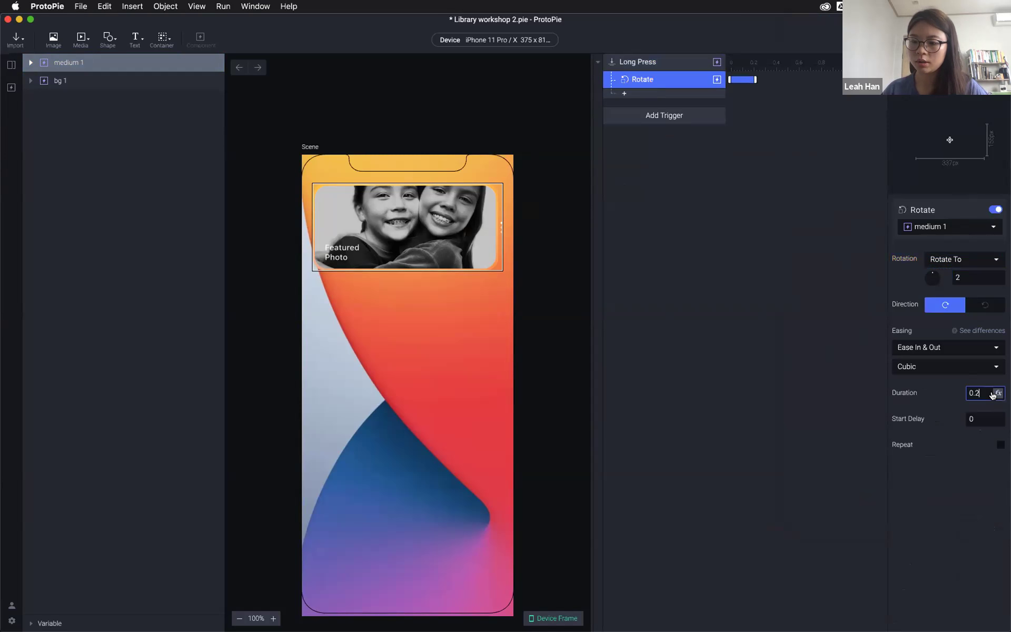
pyautogui.click(1001, 445)
pyautogui.click(986, 456)
pyautogui.press('BackSpace')
pyautogui.write('1')
pyautogui.click(930, 483)
pyautogui.click(726, 238)
# Duplicate the Rotate response with start delay 0.1, rotating counterclockwise to -2, and preview the long press
pyautogui.click(667, 82)
pyautogui.press('super+c')
pyautogui.press('super+v')
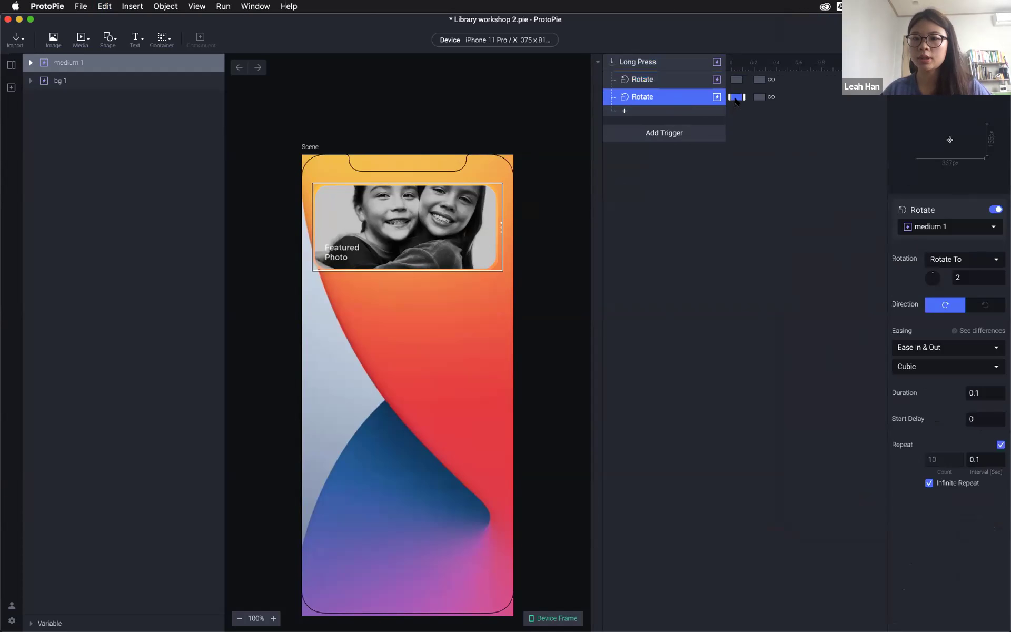
pyautogui.moveTo(736, 97); pyautogui.dragTo(747, 97)
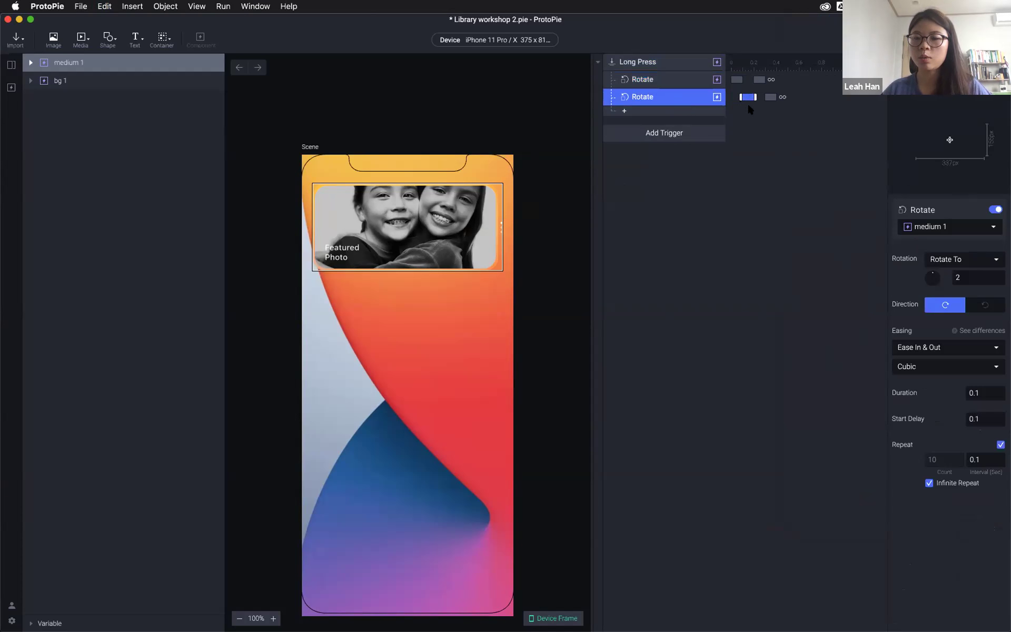
pyautogui.click(957, 275)
pyautogui.write('-')
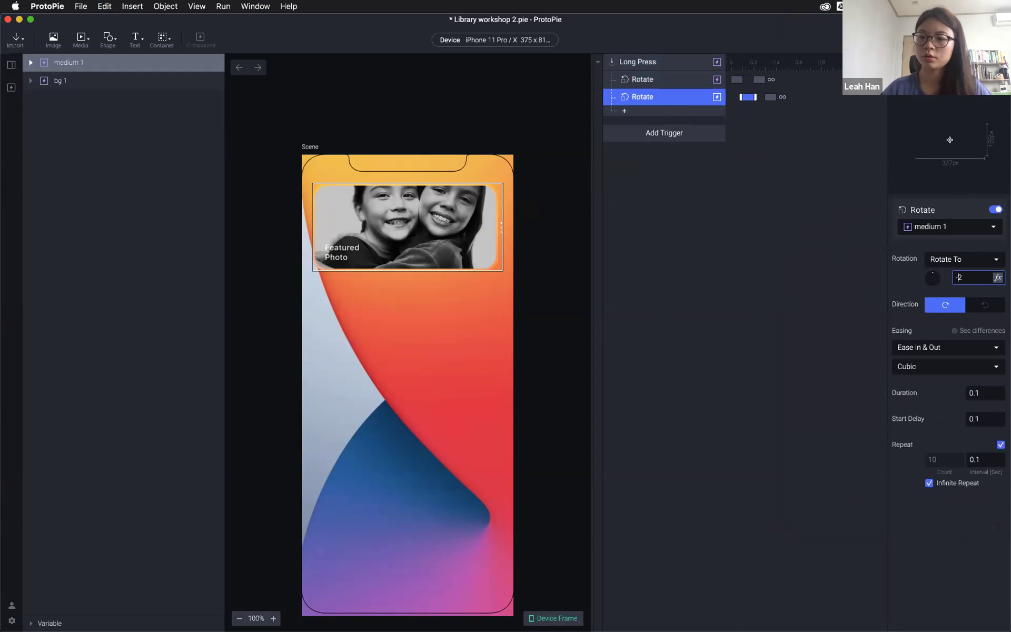
pyautogui.click(978, 308)
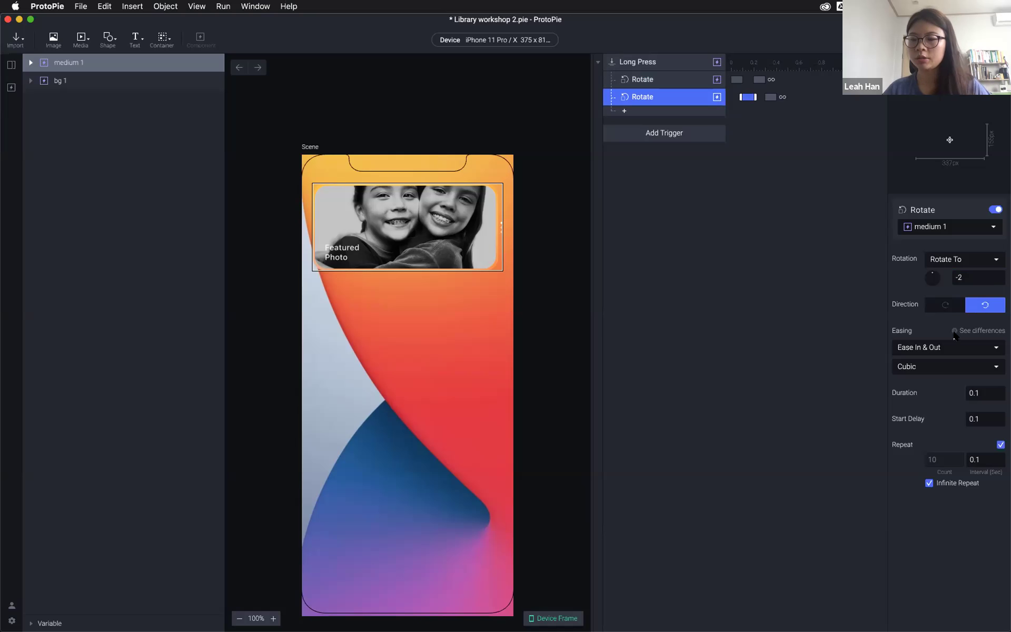
pyautogui.press('super+p')
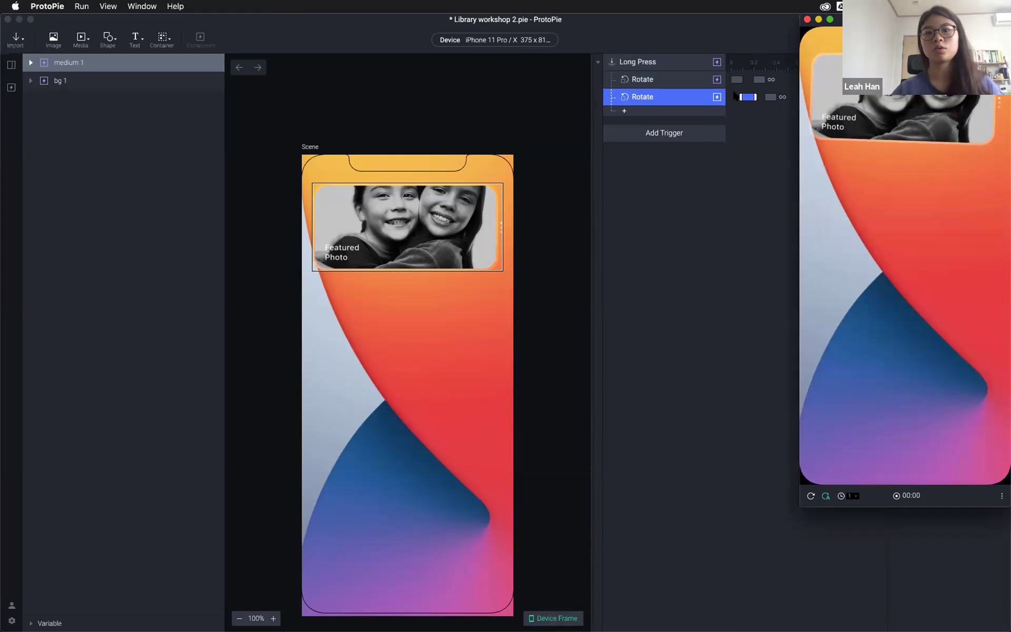
pyautogui.click(682, 189)
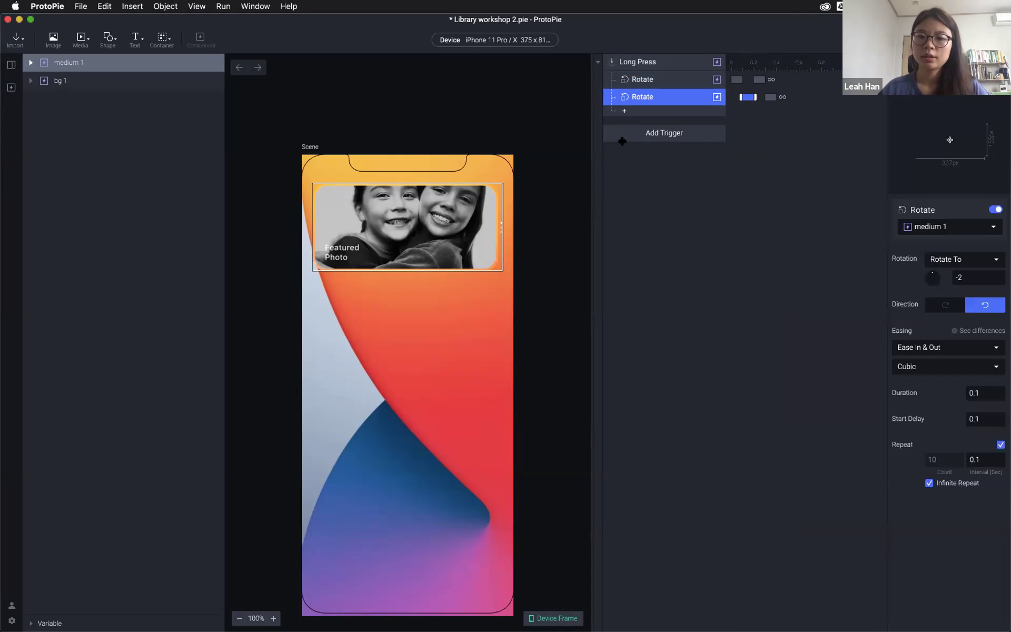
# Add a Tap trigger to medium 1 with a Stop response
pyautogui.click(657, 134)
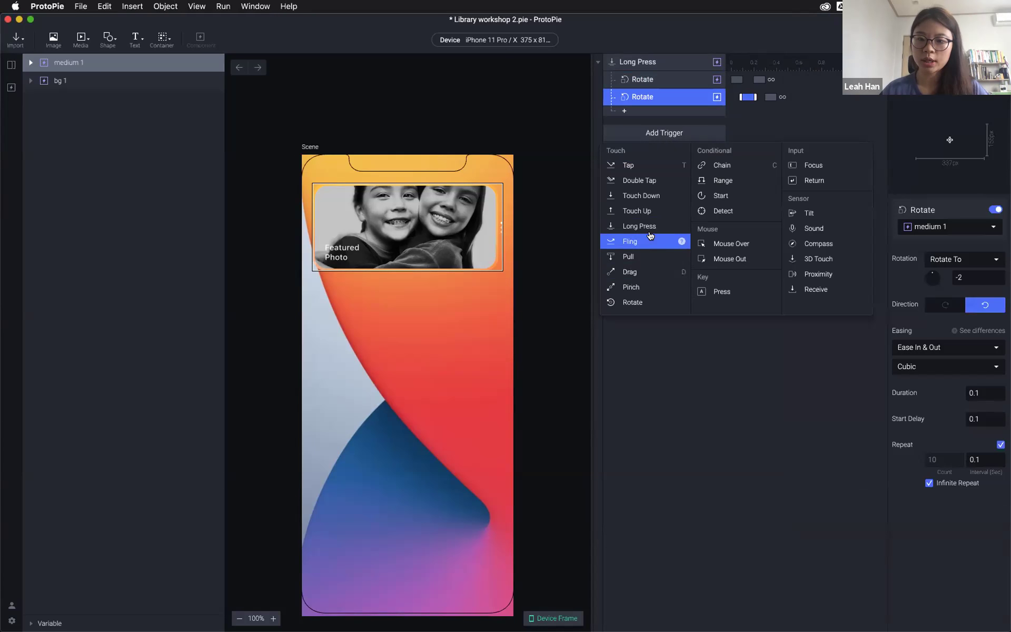
pyautogui.click(629, 165)
pyautogui.click(624, 147)
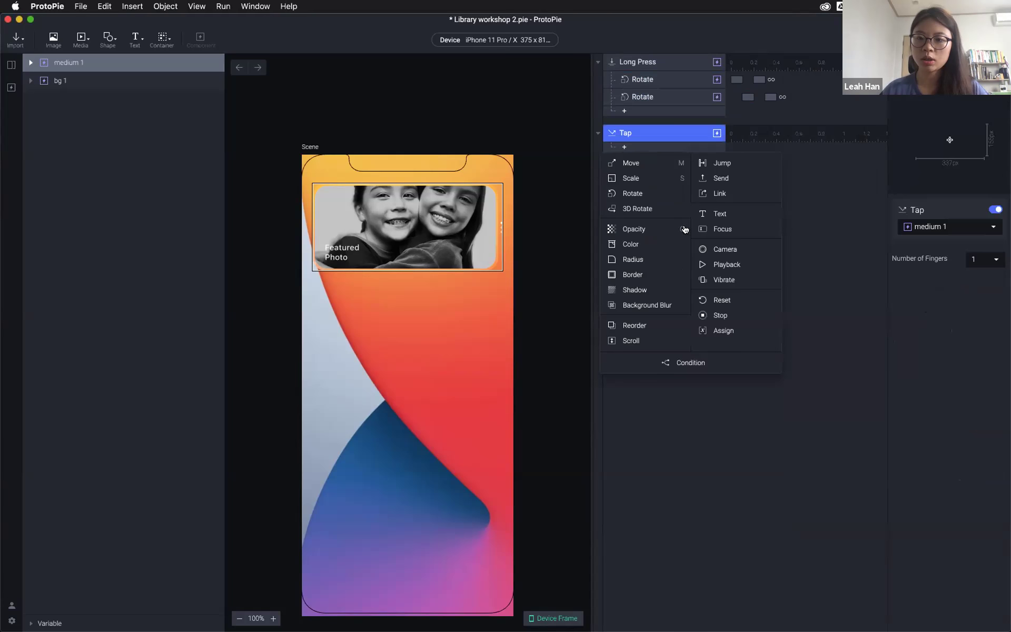
pyautogui.click(735, 320)
# Add a Rotate response to the Tap trigger, rotating medium 1 to 0 with duration 0, and preview the interaction
pyautogui.click(645, 167)
pyautogui.click(647, 209)
pyautogui.click(960, 263)
pyautogui.click(964, 271)
pyautogui.write('0')
pyautogui.click(976, 393)
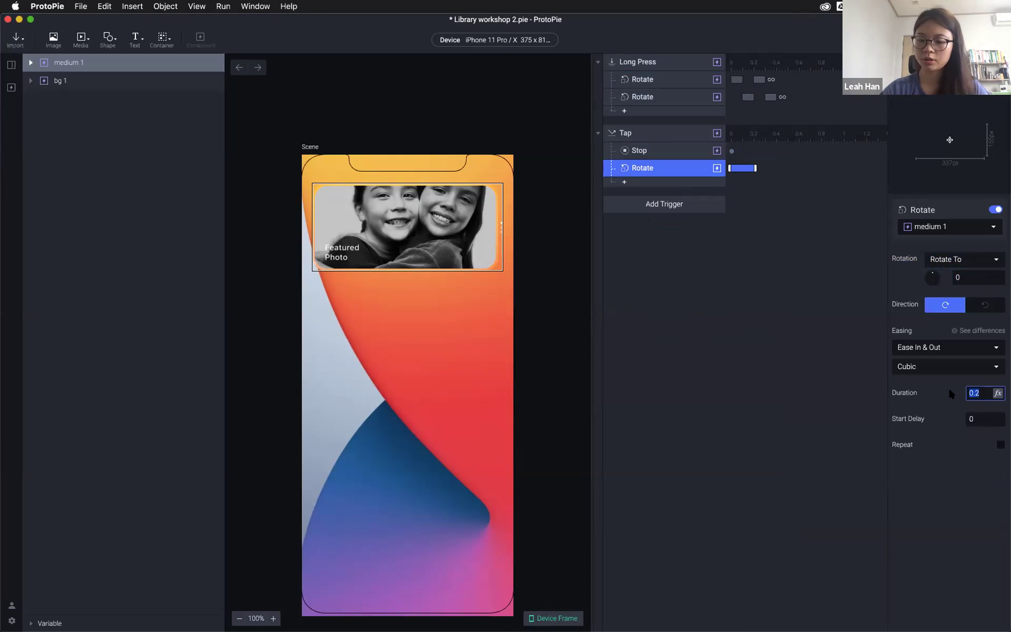
pyautogui.write('0')
pyautogui.press('Return')
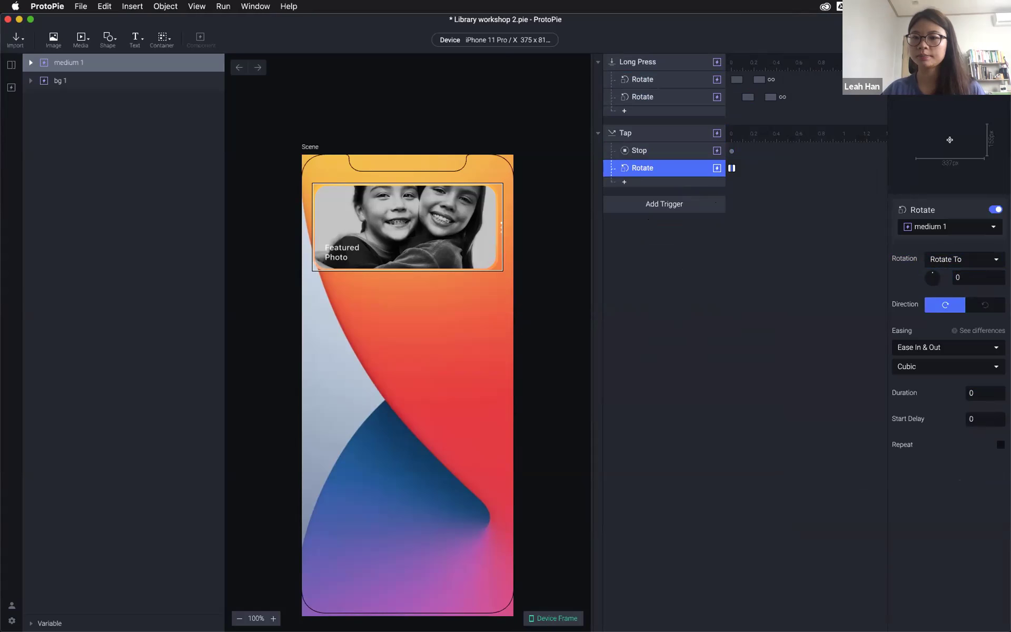
pyautogui.press('super+p')
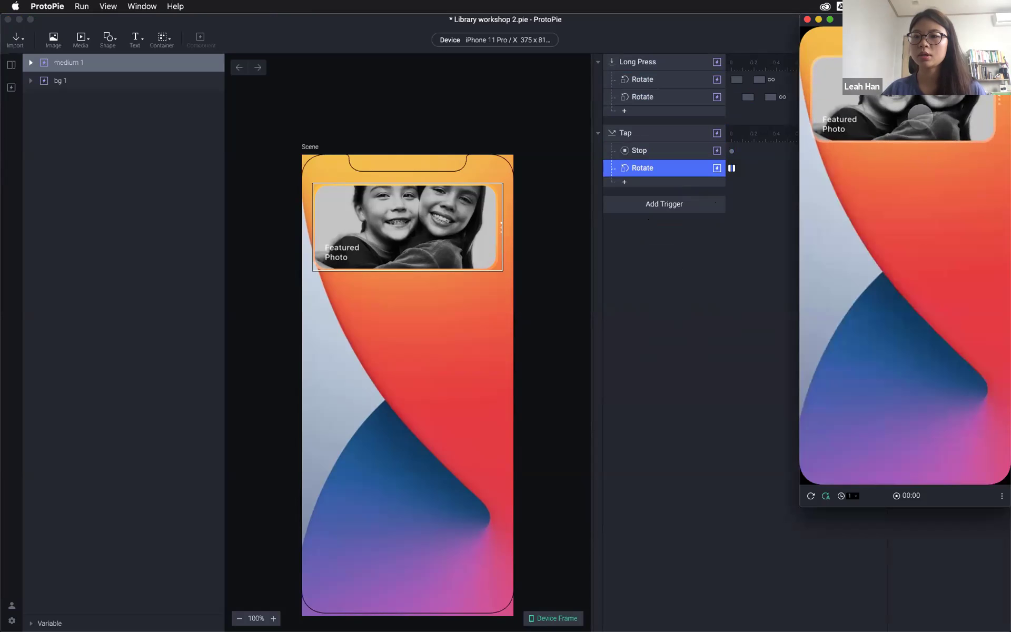
pyautogui.click(723, 326)
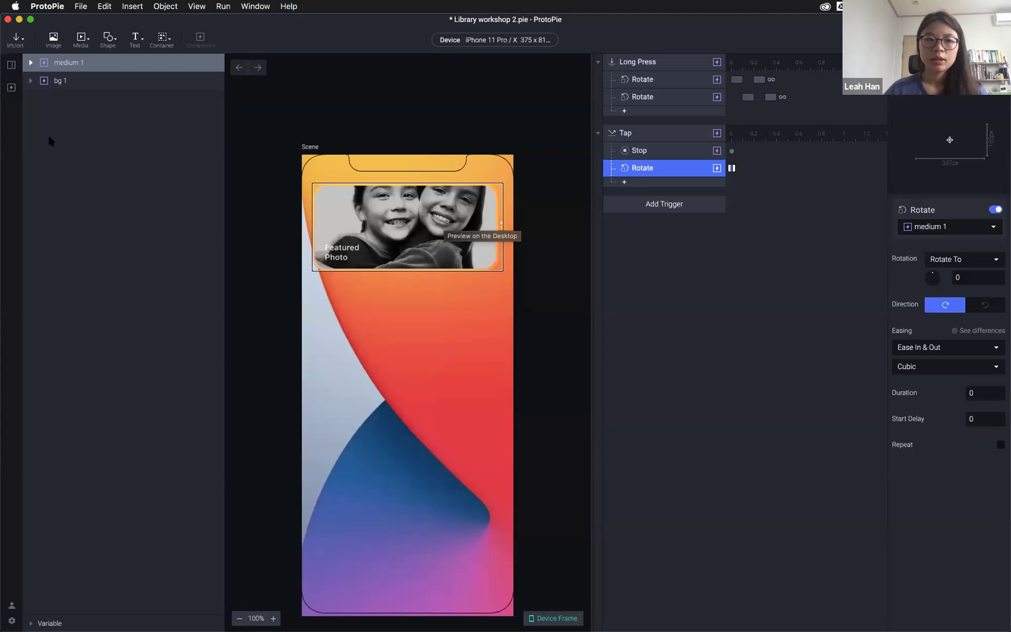
# Open the ios 14 team library for editing and close the preview window
pyautogui.click(13, 91)
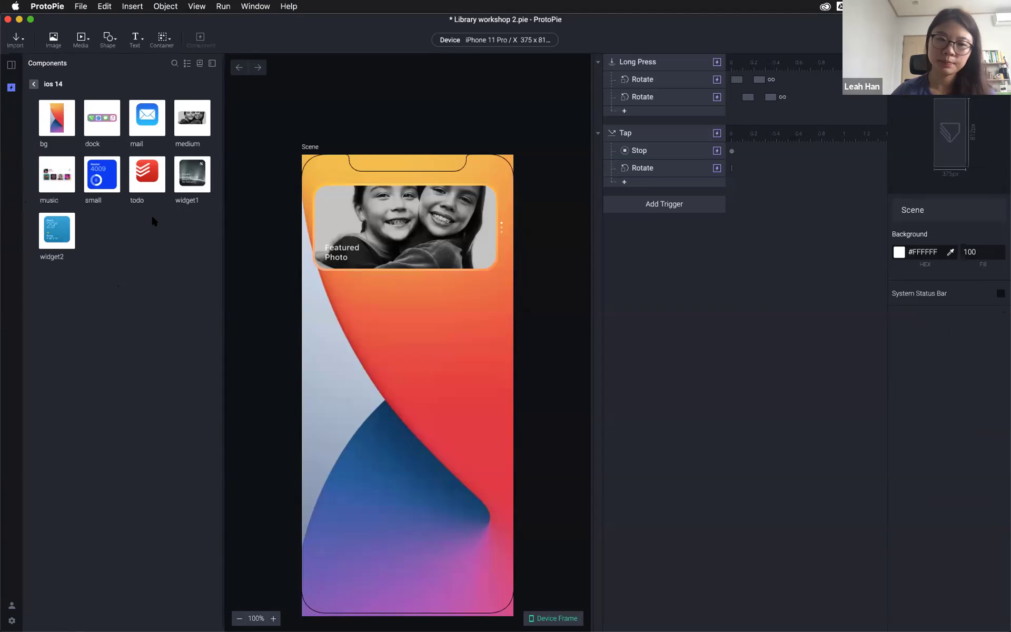
pyautogui.click(33, 86)
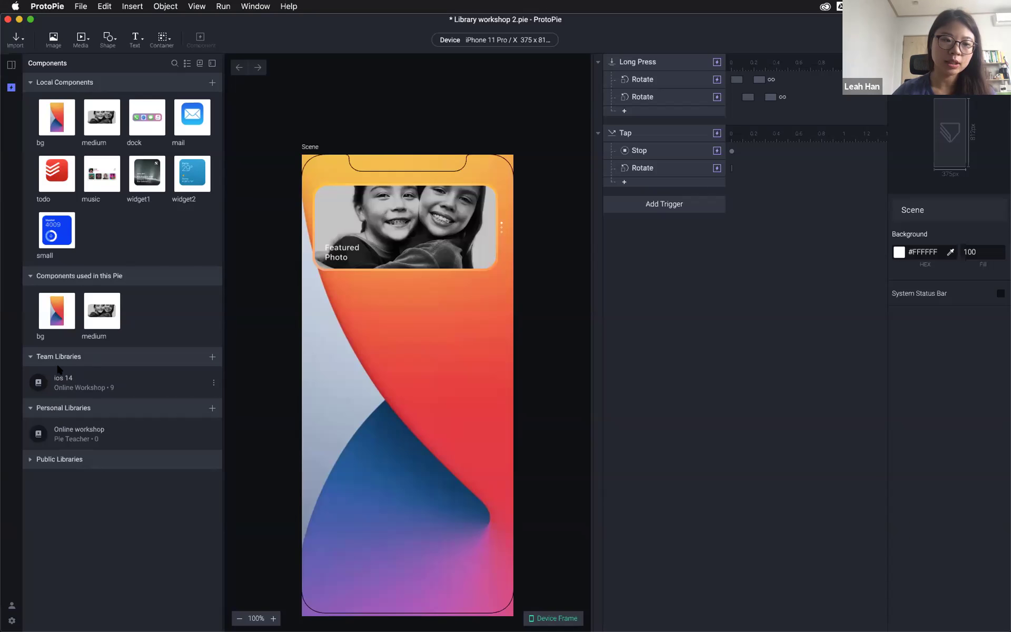
pyautogui.click(213, 385)
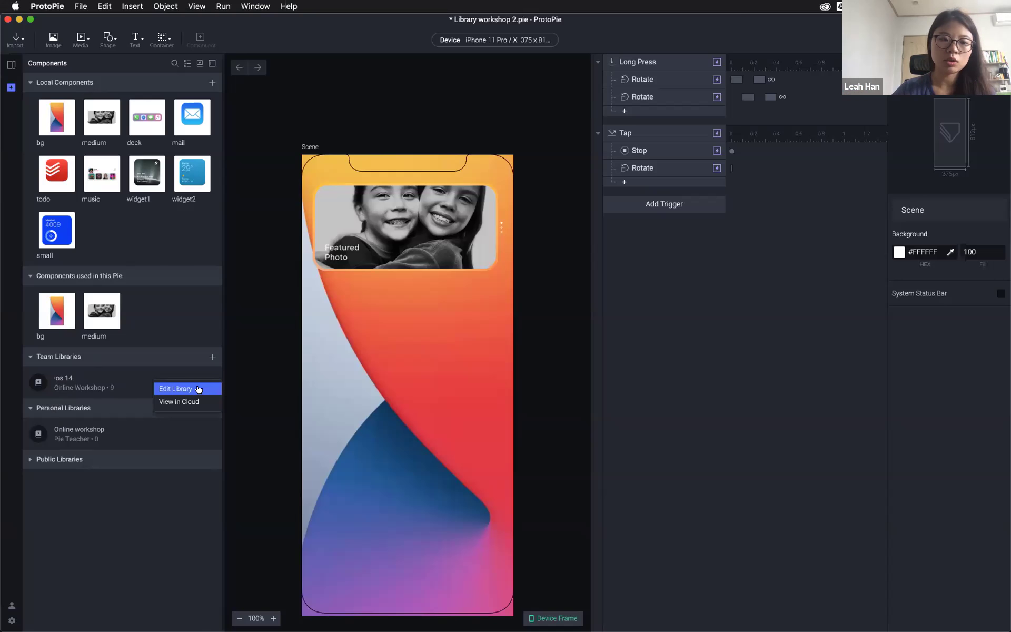
pyautogui.click(193, 390)
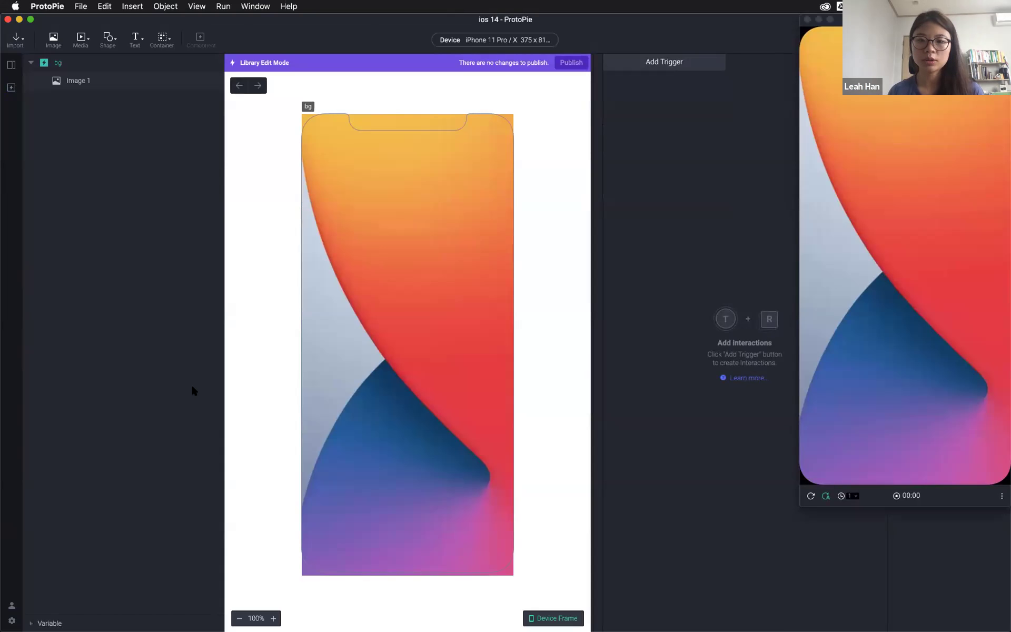
pyautogui.click(158, 295)
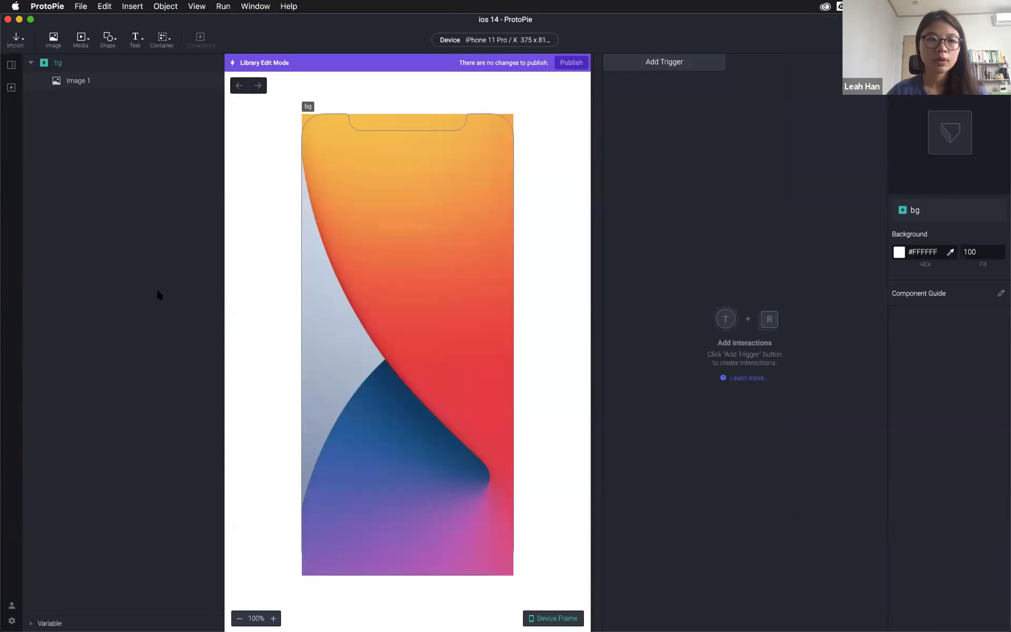
# Rename the bg component in the ios 14 library to Image/bg
pyautogui.click(12, 87)
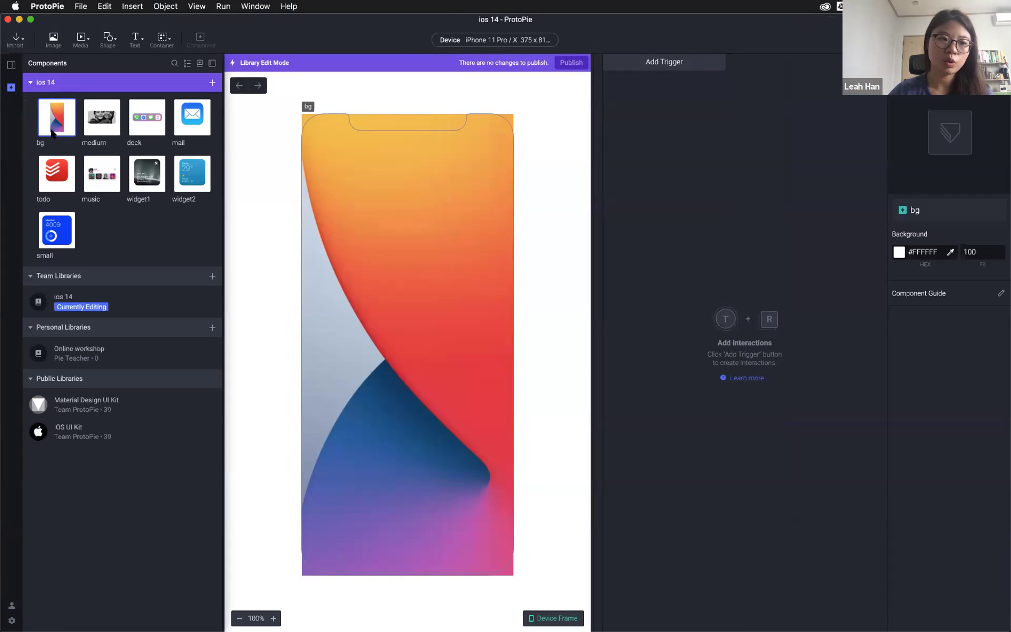
pyautogui.rightClick(52, 133)
pyautogui.click(90, 213)
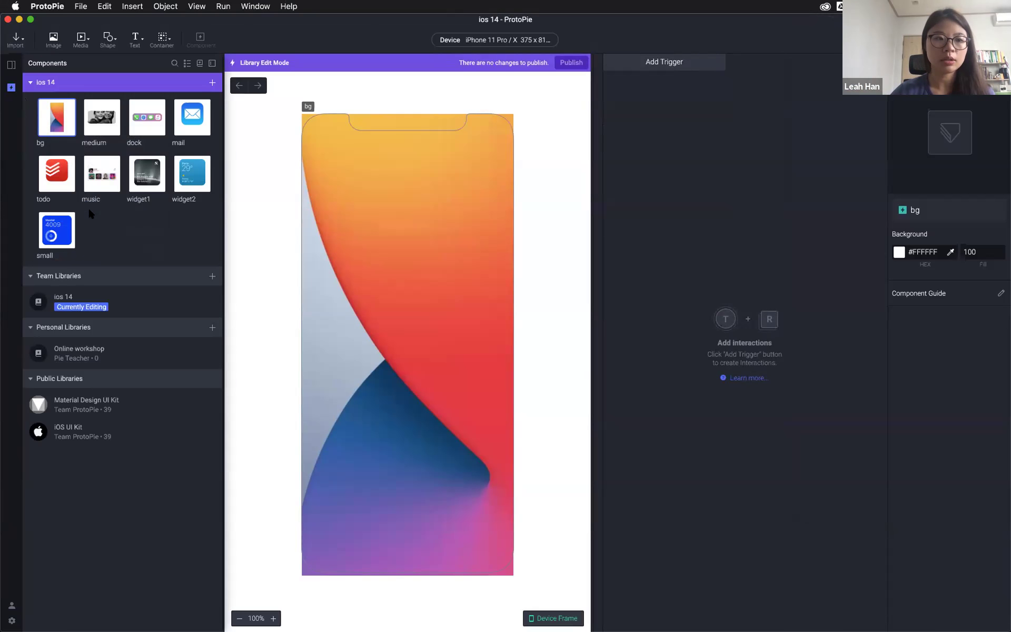
pyautogui.press('Left')
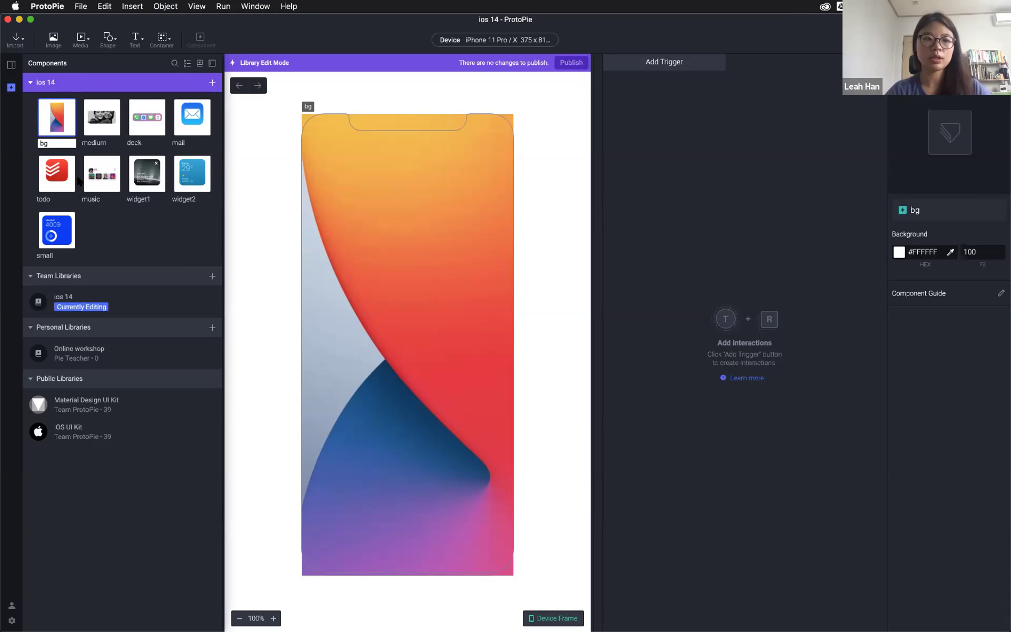
pyautogui.write('Image/')
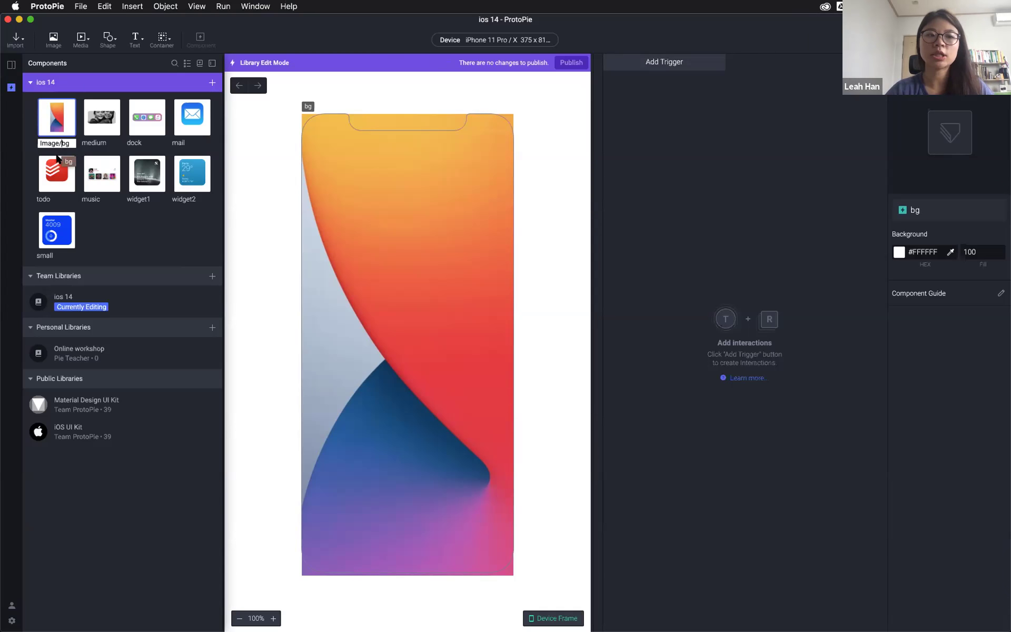
pyautogui.press('Return')
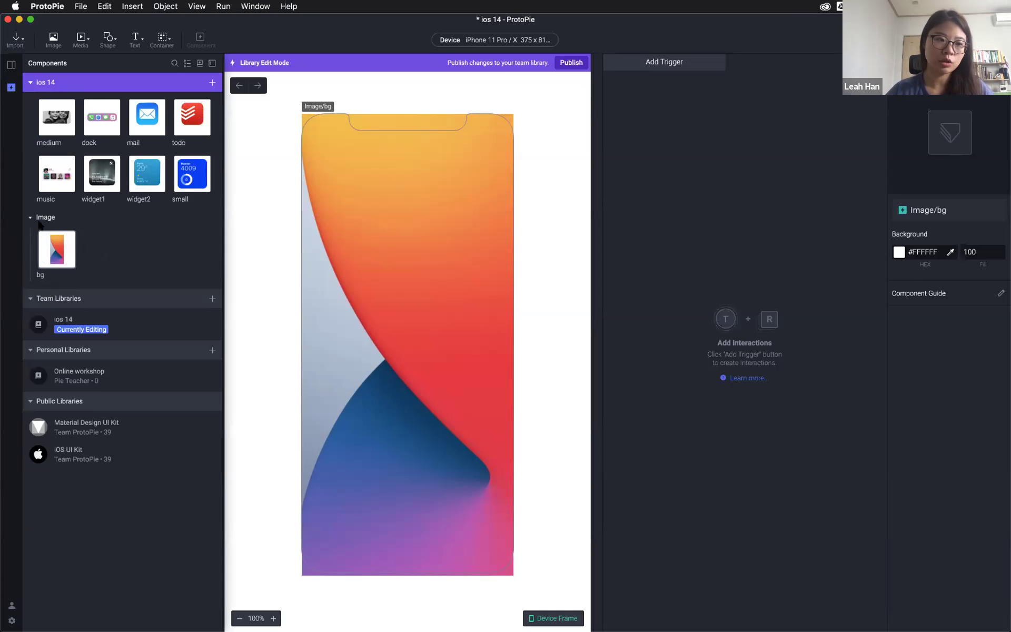
# Rename the widget1 component to Widget/widget1
pyautogui.click(103, 198)
pyautogui.rightClick(103, 198)
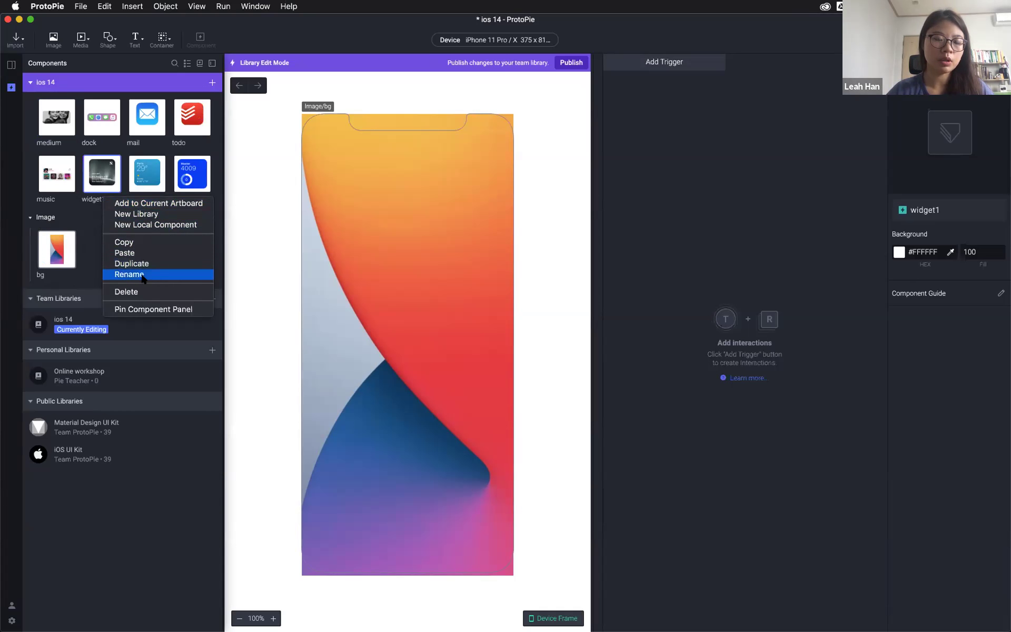
pyautogui.click(140, 274)
pyautogui.write('Wid')
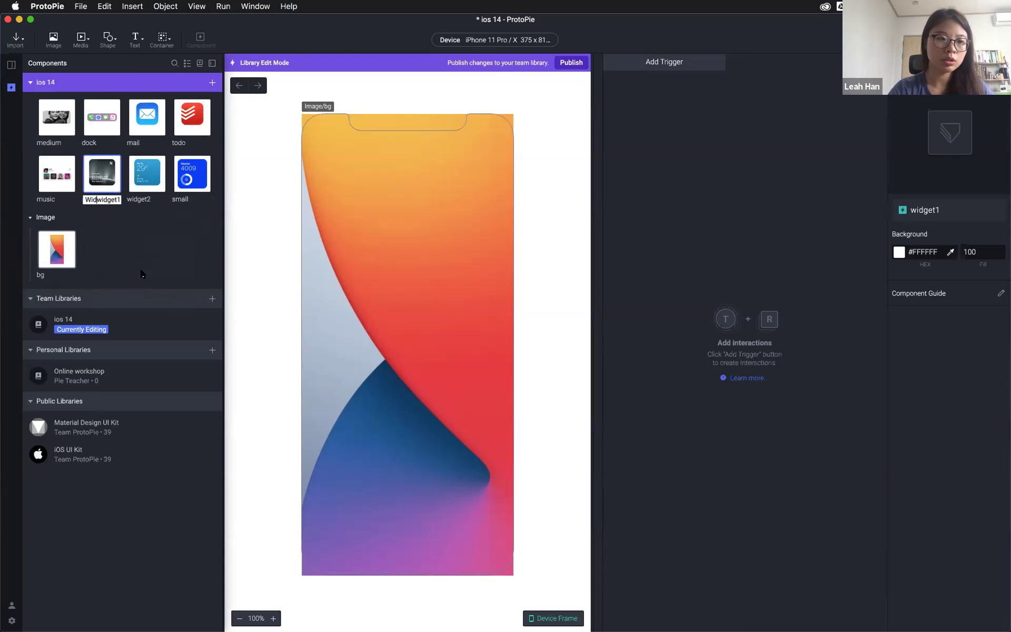
pyautogui.write('get/')
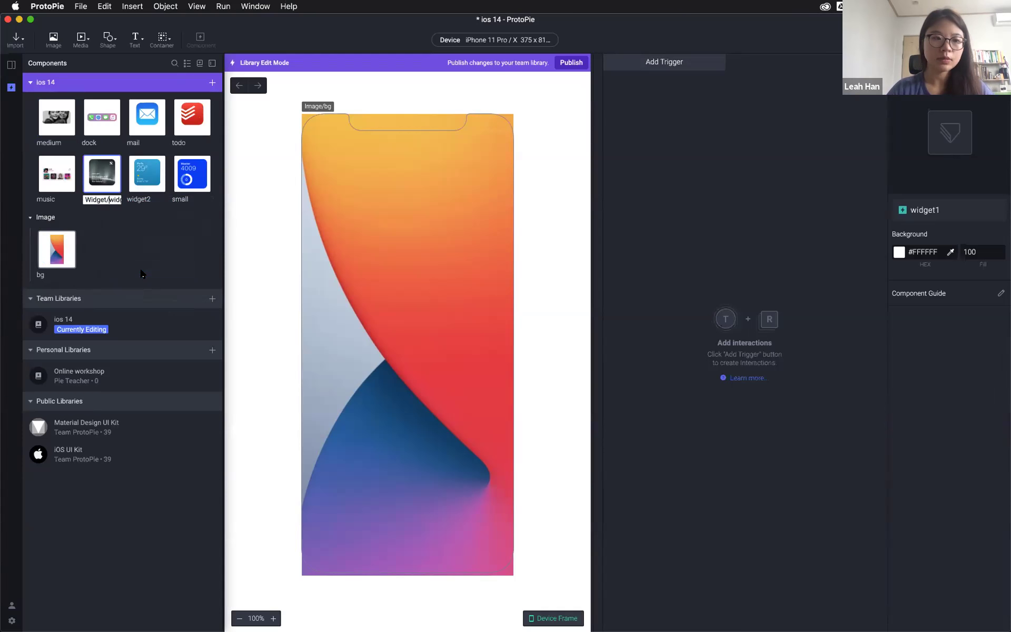
pyautogui.press('Return')
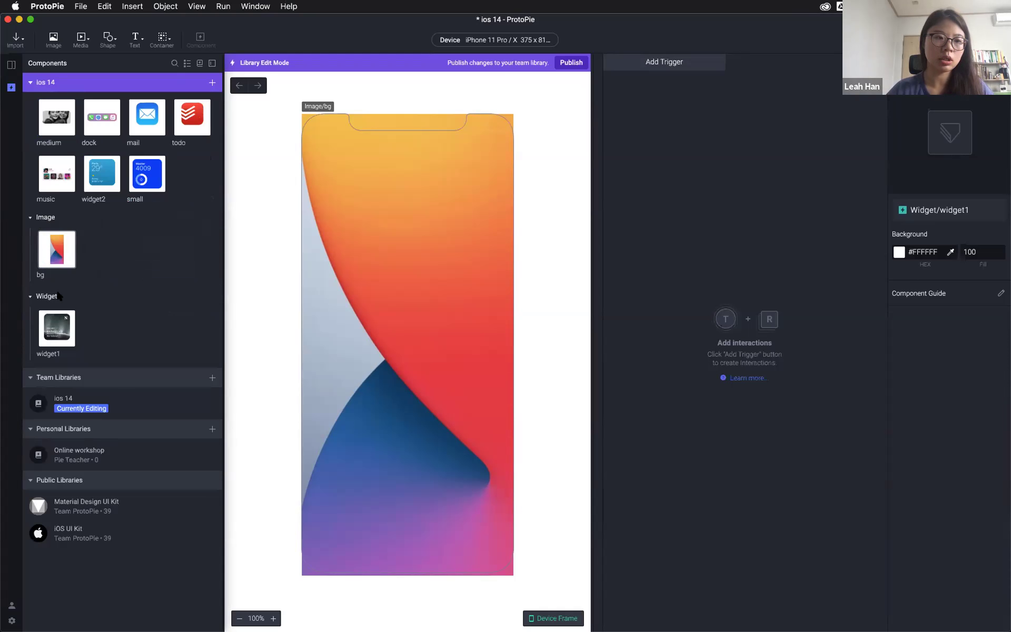
# Rename the widget2 component in the ios 14 library to Widget/widget2
pyautogui.rightClick(100, 201)
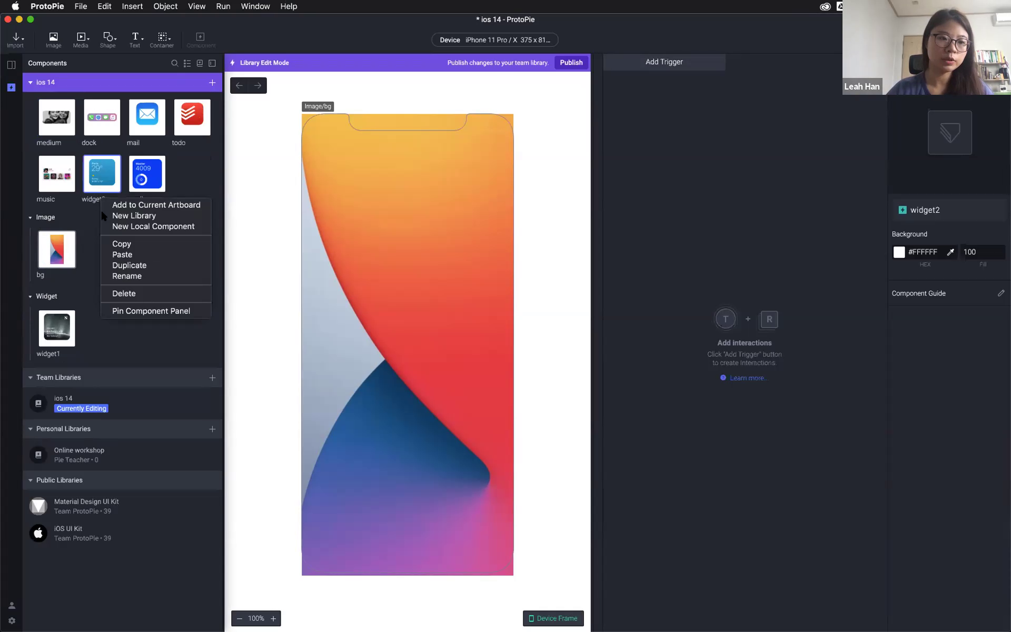
pyautogui.click(123, 276)
pyautogui.write('Wid')
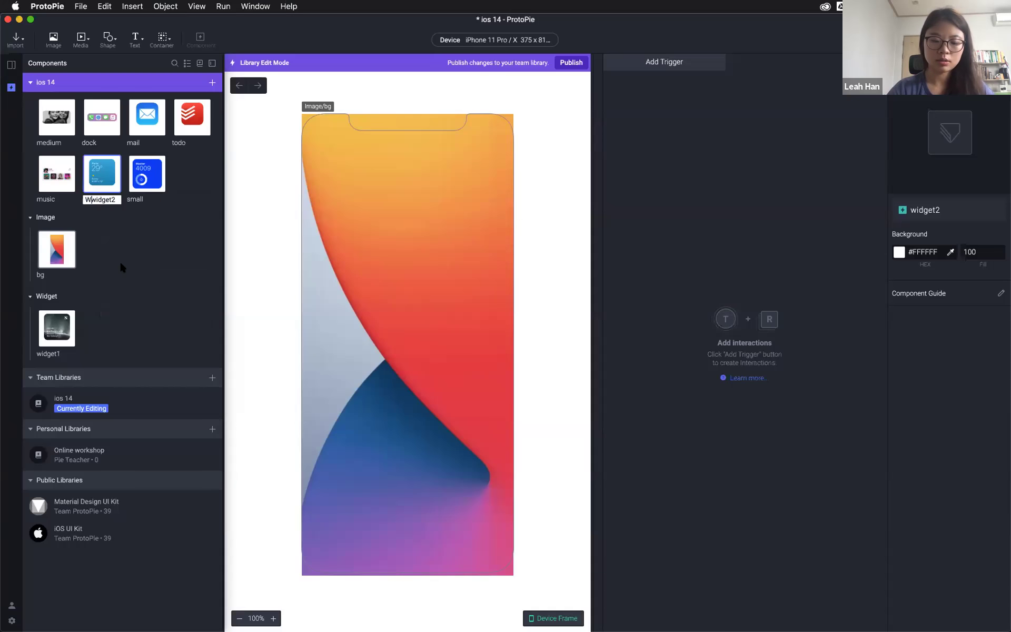
pyautogui.write('get/widg')
pyautogui.press('Return')
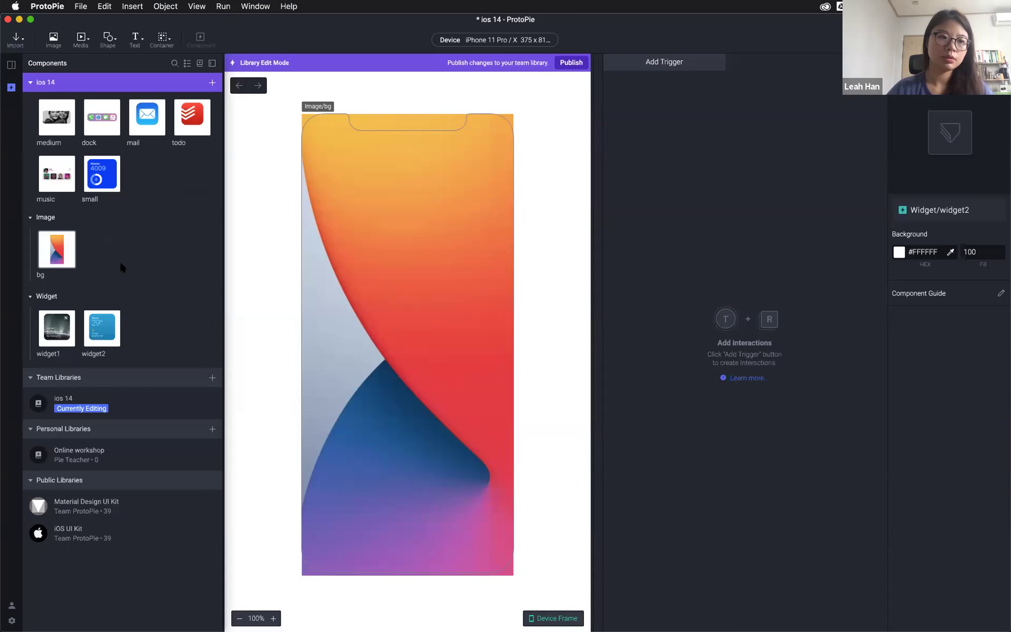
# Rename the medium component in the ios 14 library to Interaction/medium
pyautogui.rightClick(55, 120)
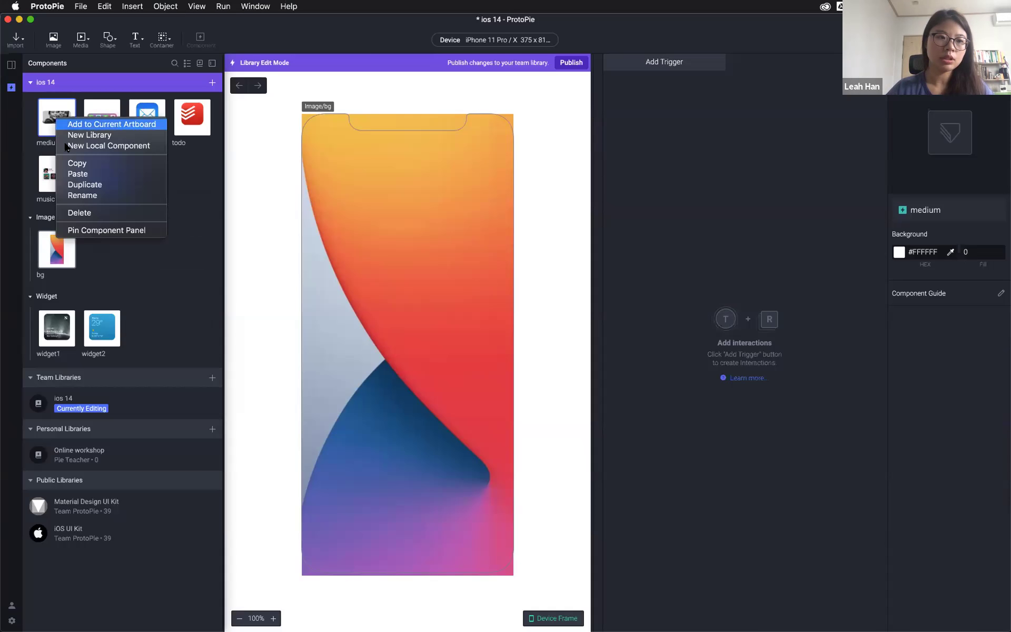
pyautogui.click(100, 194)
pyautogui.press('Left')
pyautogui.write('Interaction')
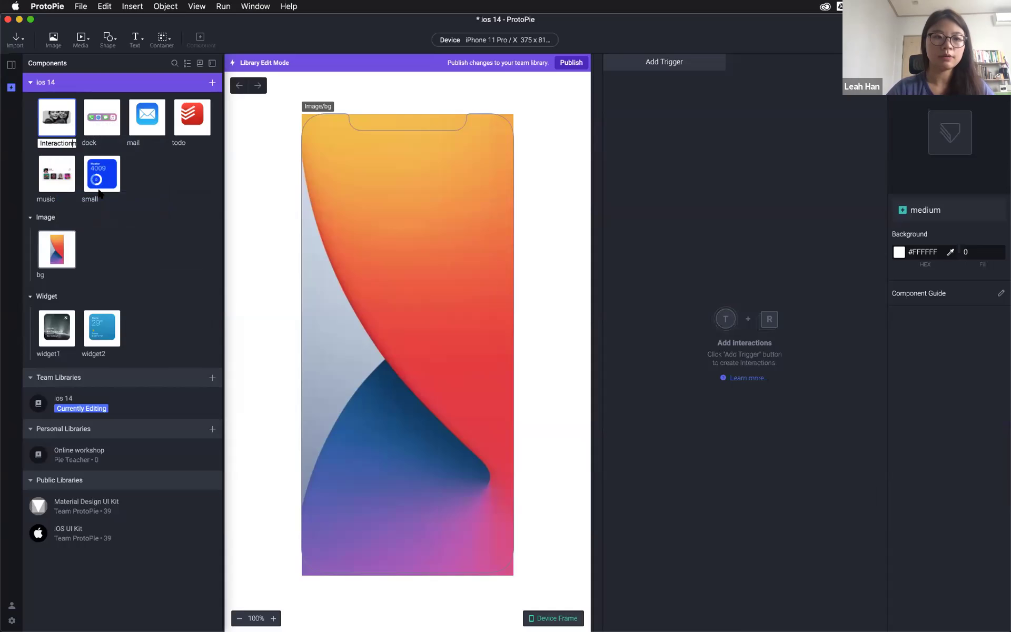
pyautogui.write('/')
pyautogui.press('Return')
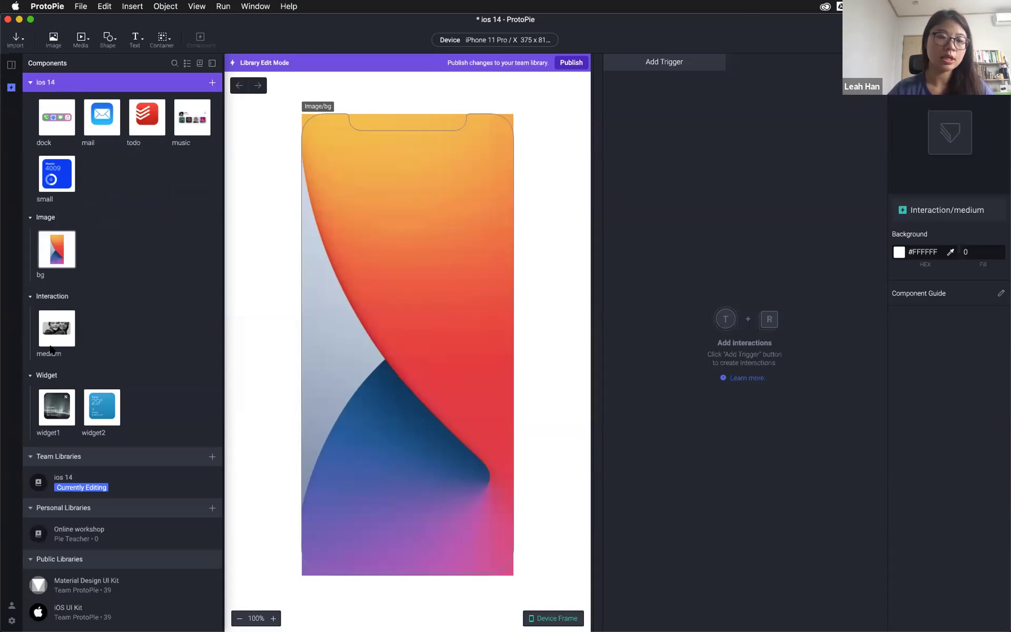
# Rename the music component in the ios 14 library to Interaction/music
pyautogui.rightClick(178, 129)
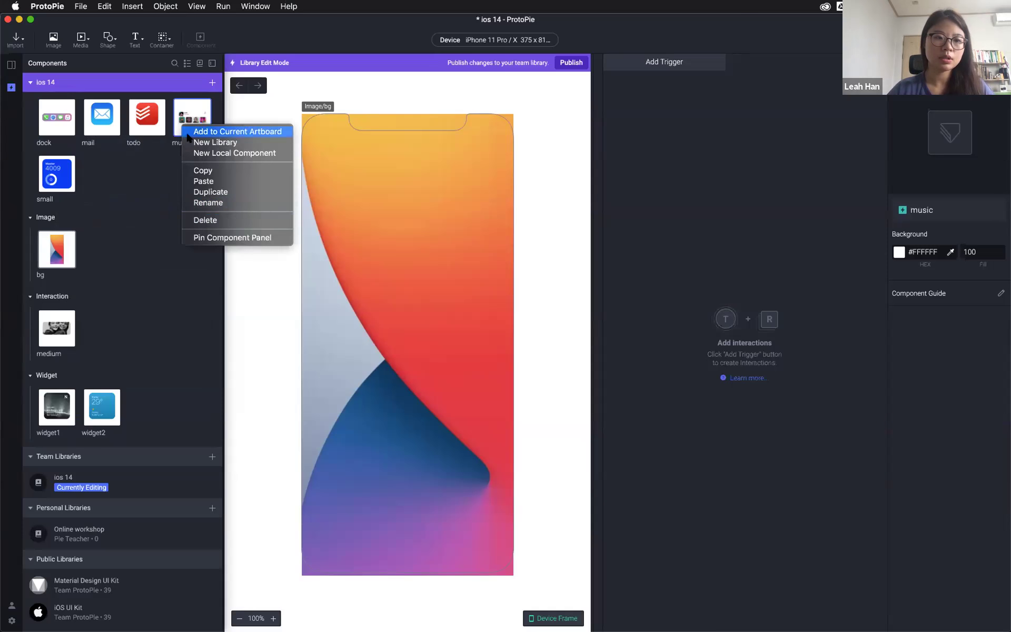
pyautogui.click(233, 201)
pyautogui.press('Left')
pyautogui.write('Interaction')
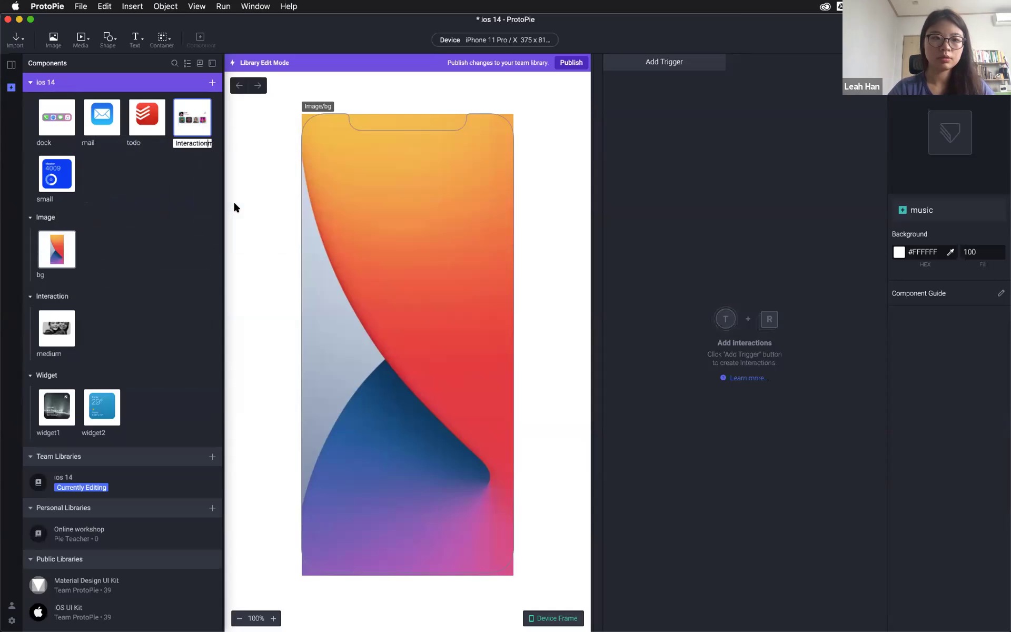
pyautogui.write('/')
pyautogui.press('Return')
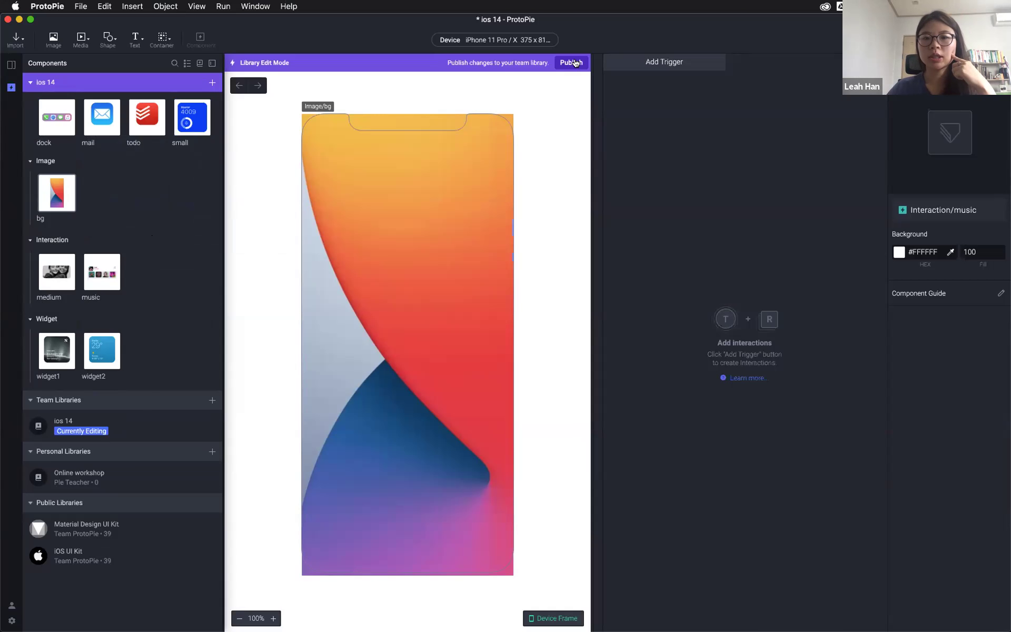
# Save the ios 14 library and publish it as "2nd version" with the description "grouped components", closing the library window
pyautogui.press('super+s')
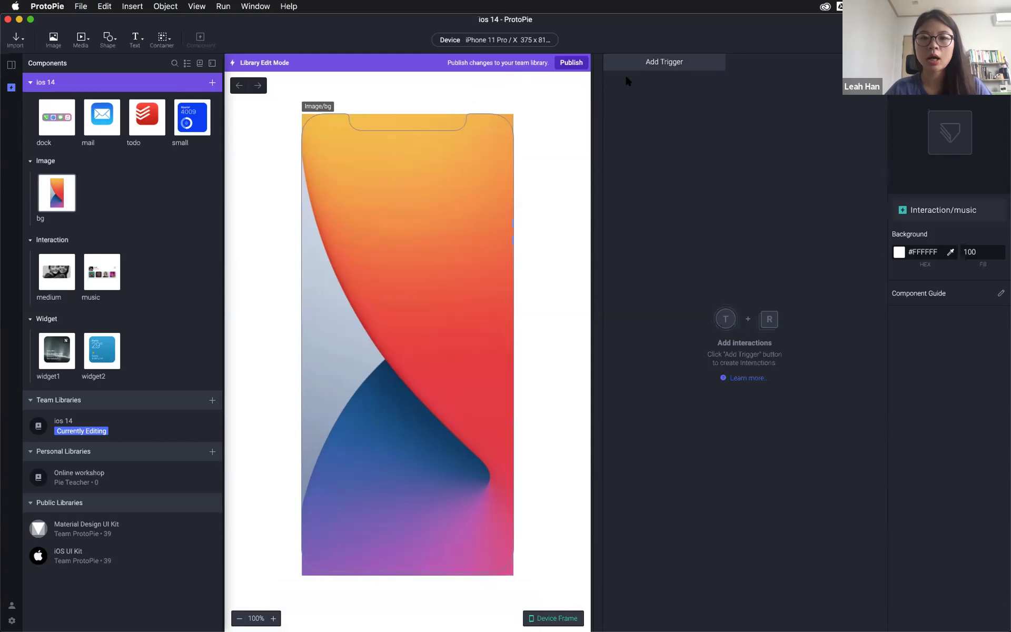
pyautogui.click(568, 63)
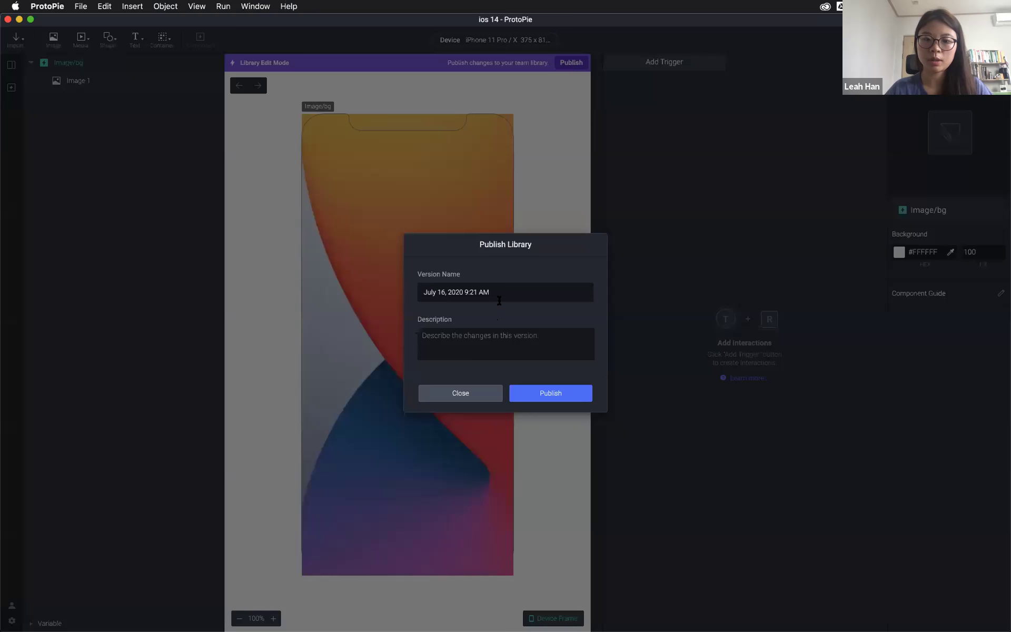
pyautogui.write('2')
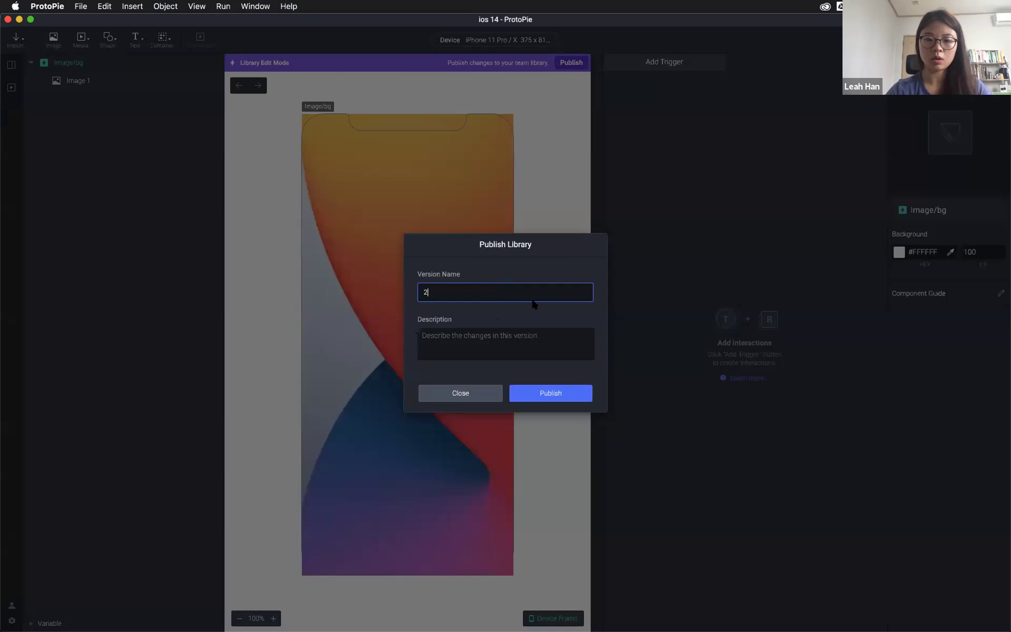
pyautogui.write('nd version')
pyautogui.click(476, 341)
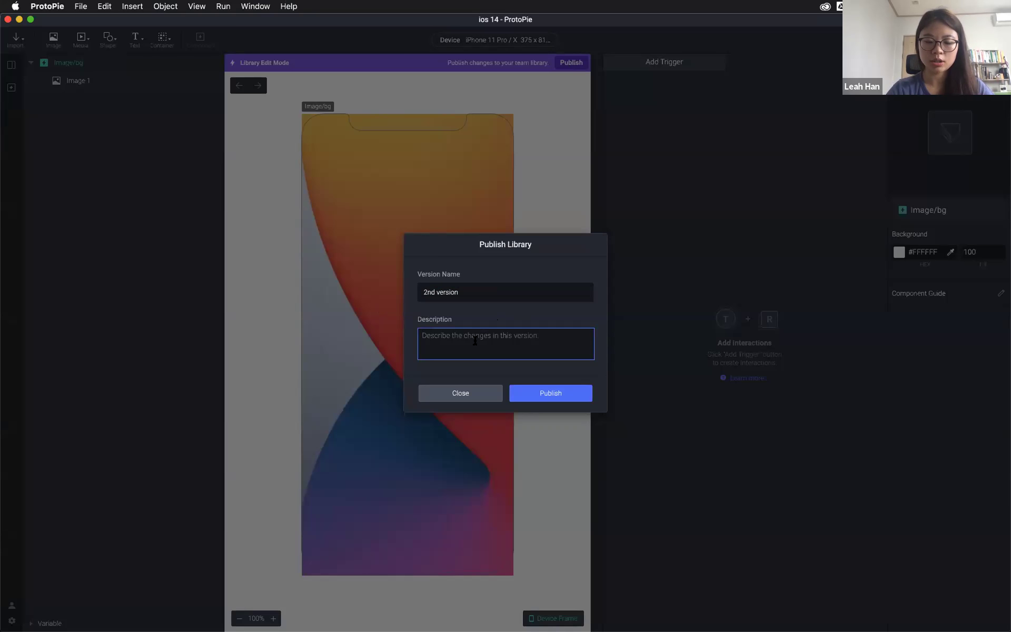
pyautogui.write('grouped')
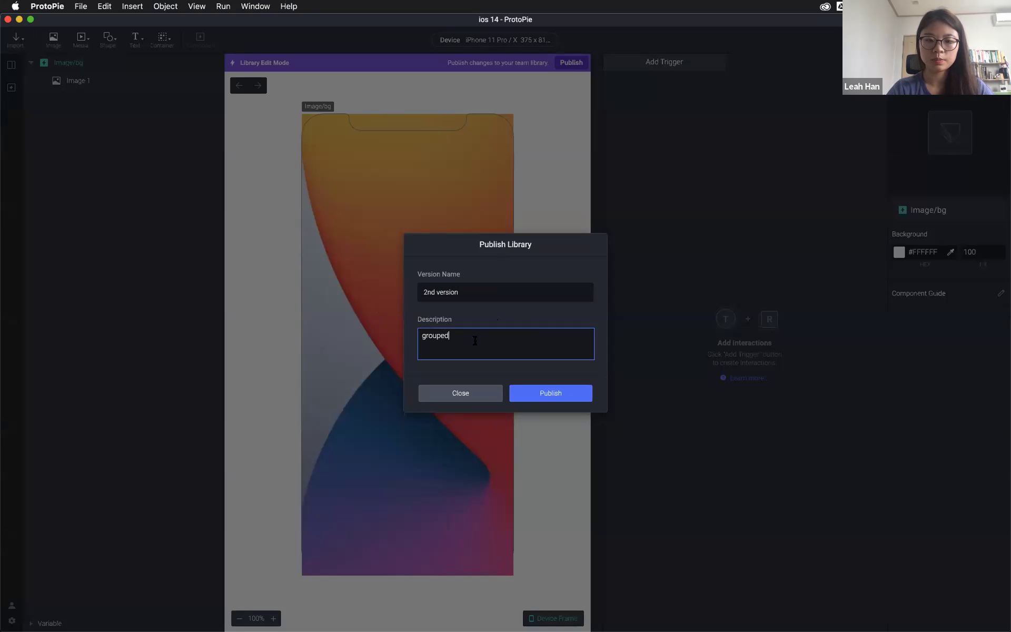
pyautogui.write(' components')
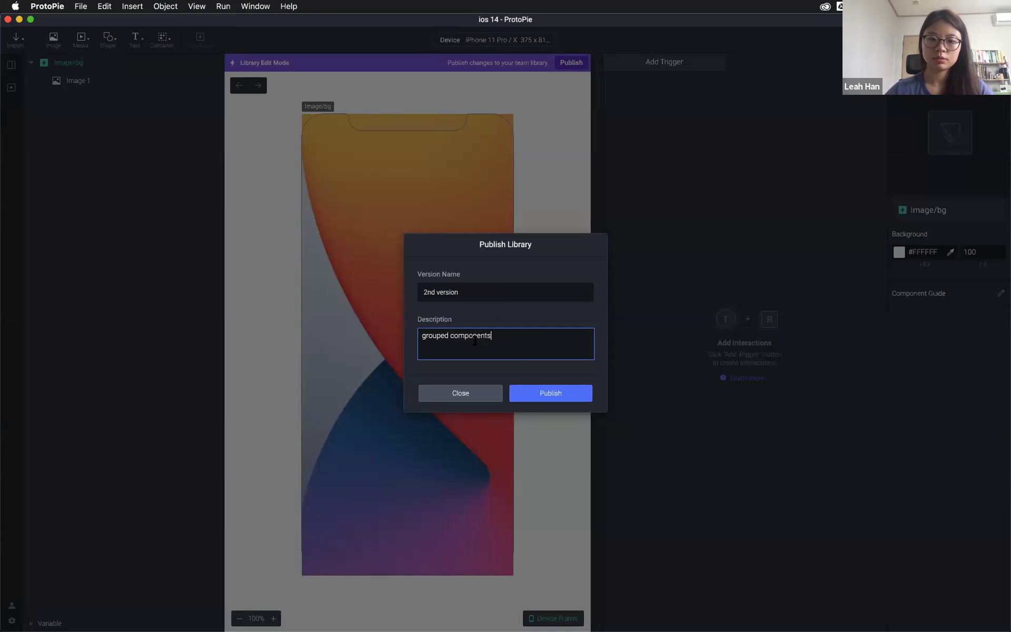
pyautogui.click(531, 394)
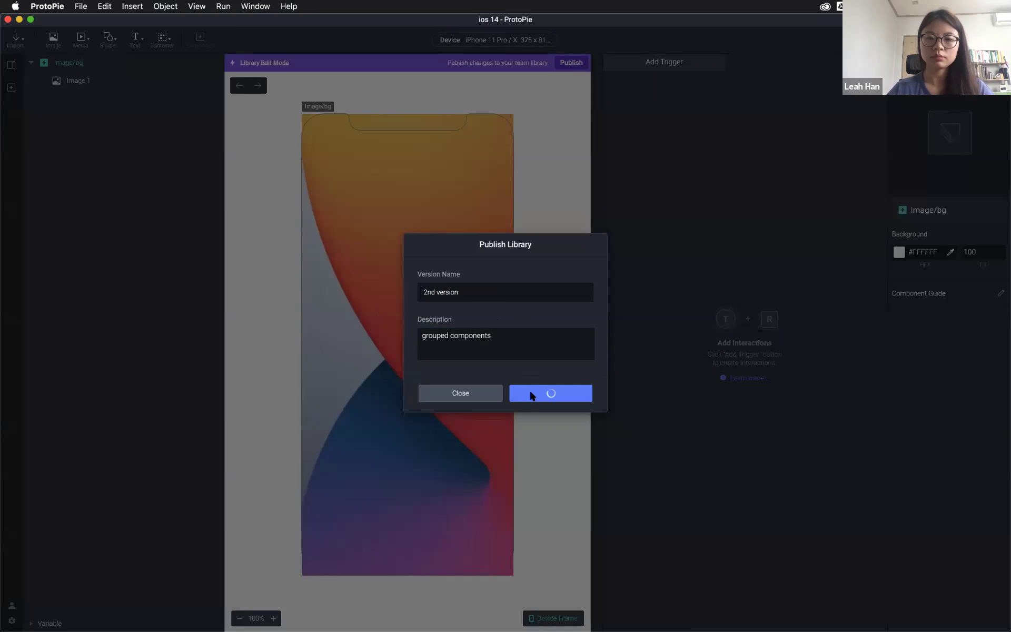
pyautogui.click(8, 20)
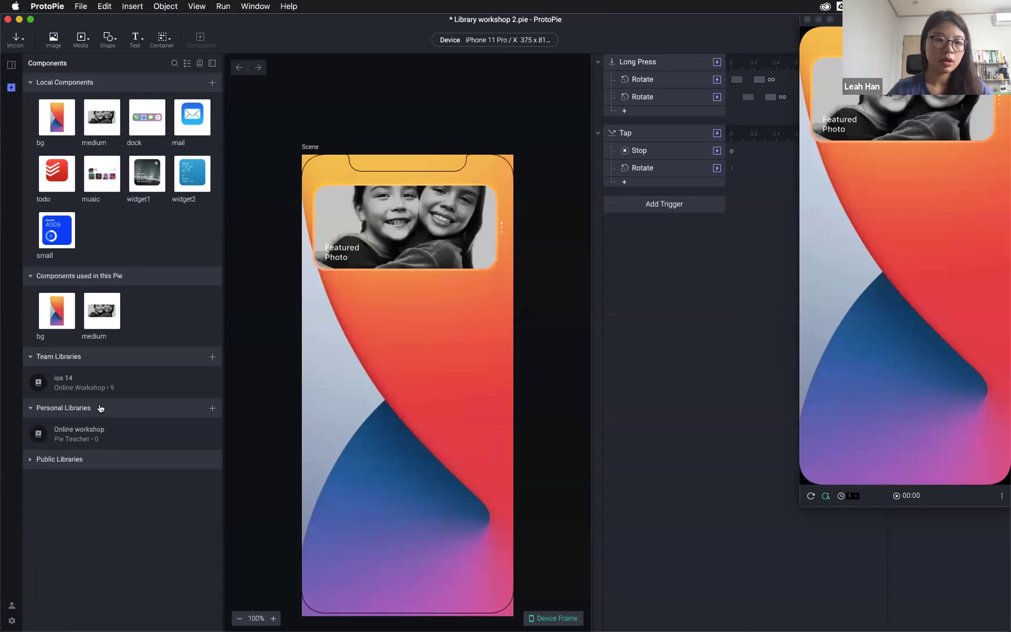
# Check the ios 14 team library for updates and update all its components used in the Library workshop 2 pie
pyautogui.click(91, 382)
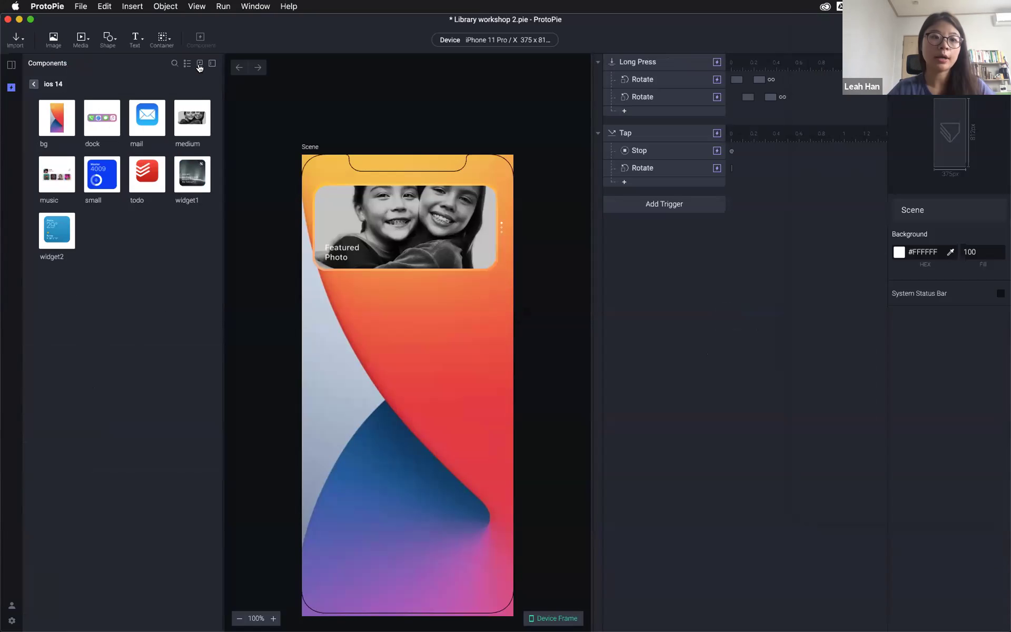
pyautogui.click(199, 64)
pyautogui.click(509, 333)
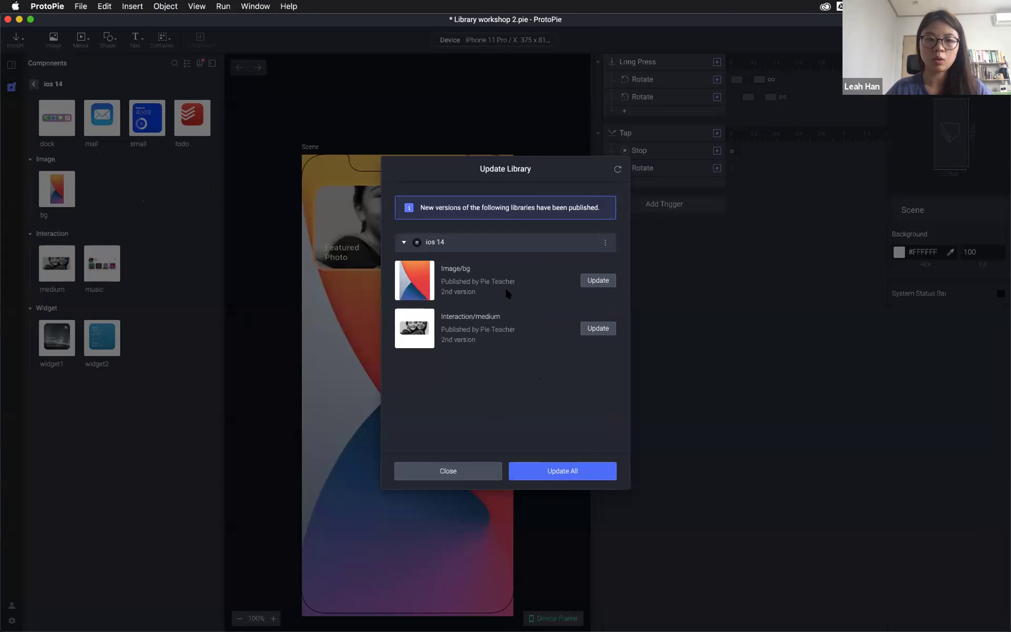
pyautogui.click(561, 464)
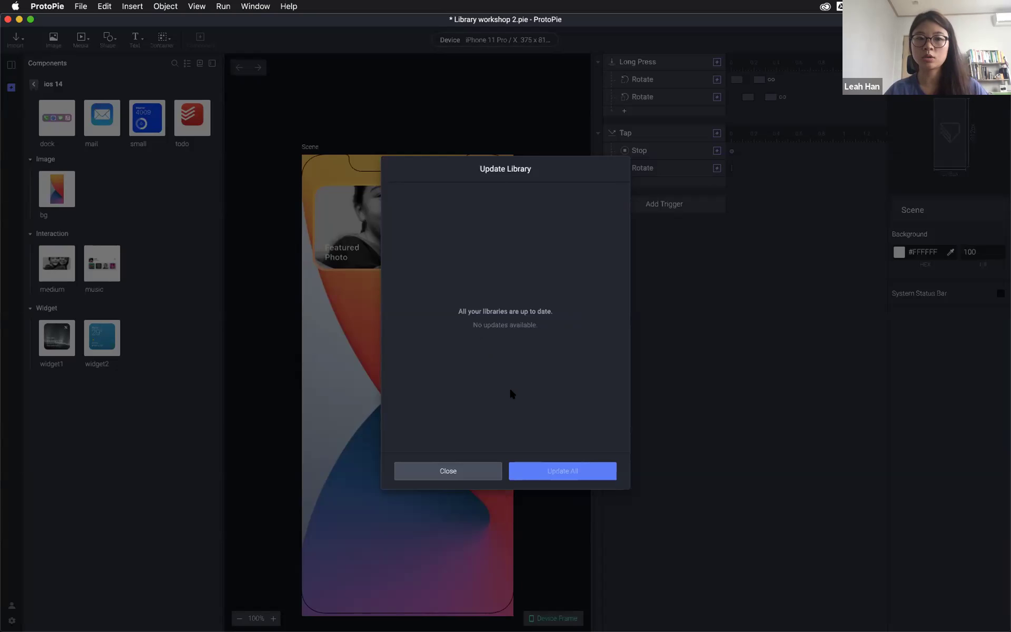
pyautogui.click(464, 471)
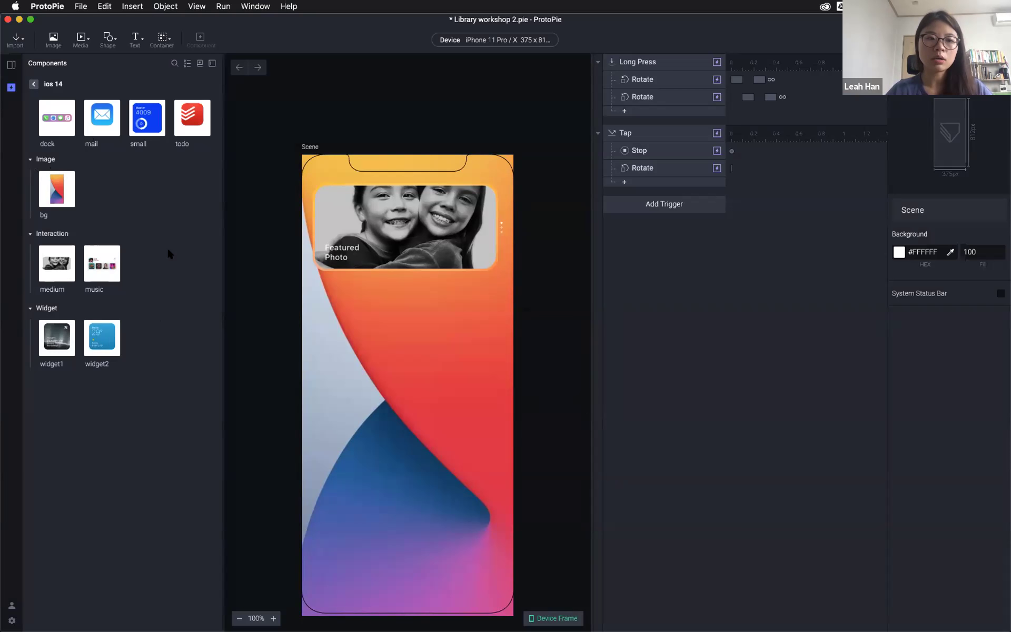
# Swap the medium 1 instance's component to Interaction/music and back to Interaction/medium
pyautogui.click(407, 228)
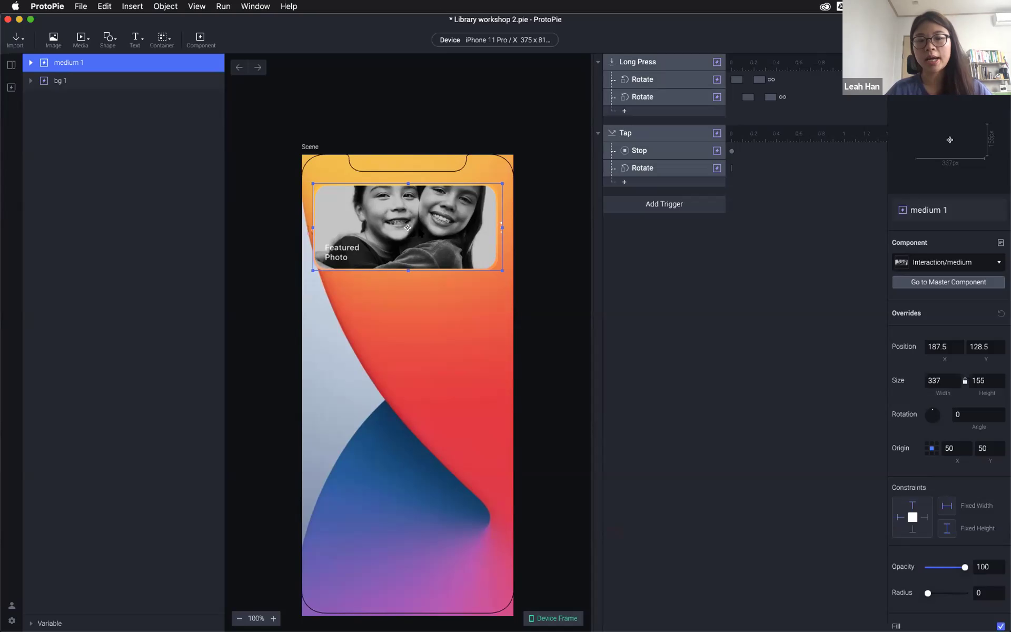
pyautogui.click(933, 264)
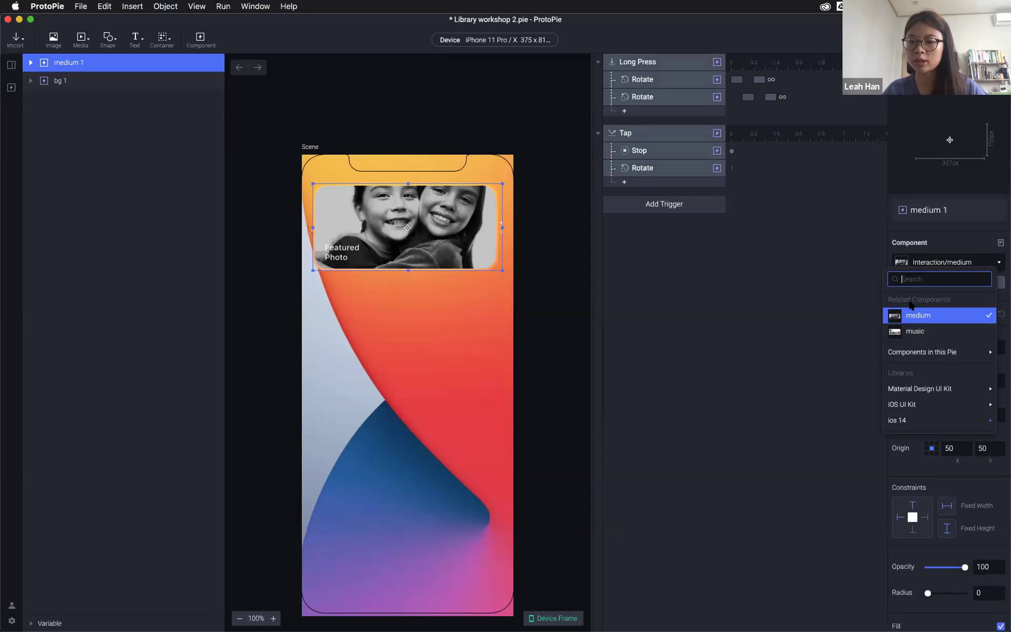
pyautogui.click(944, 331)
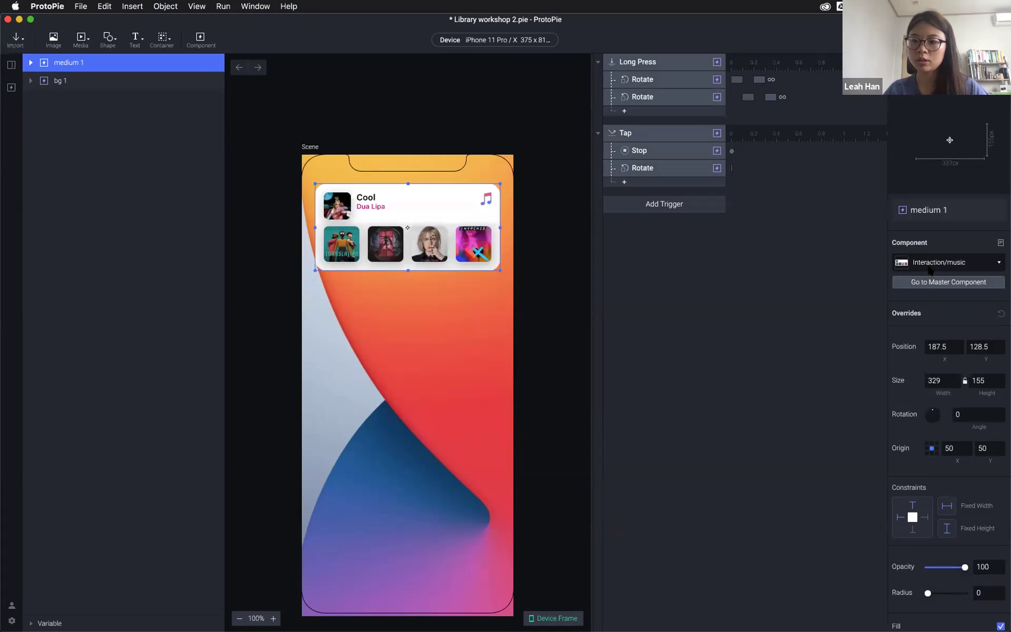
pyautogui.click(931, 263)
pyautogui.click(928, 320)
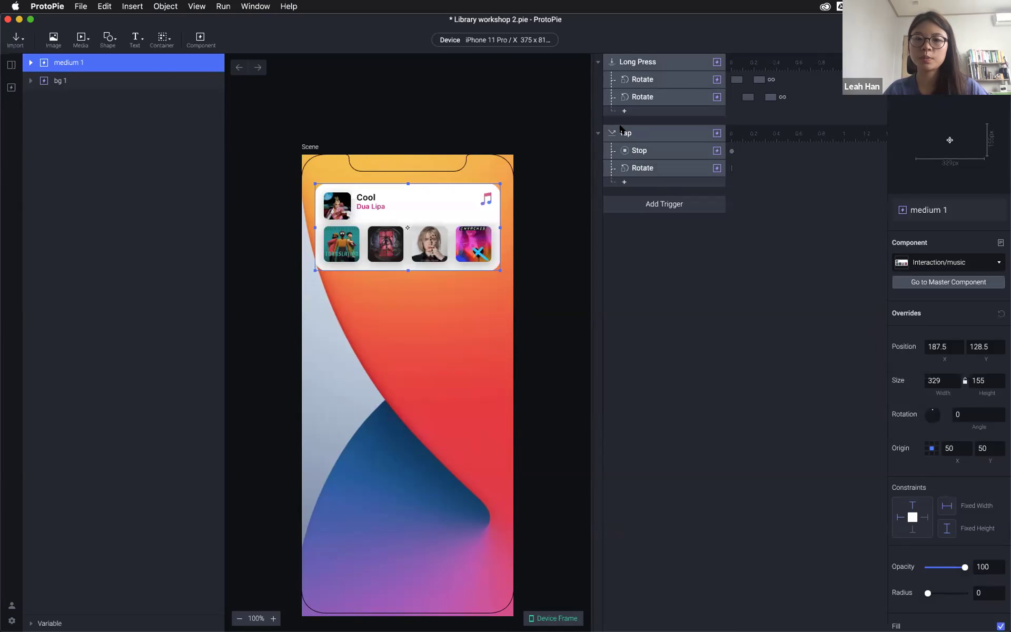
# Examine the replacement components available for medium 1 in this Pie, the iOS UI Kit and the ios 14 library
pyautogui.click(961, 263)
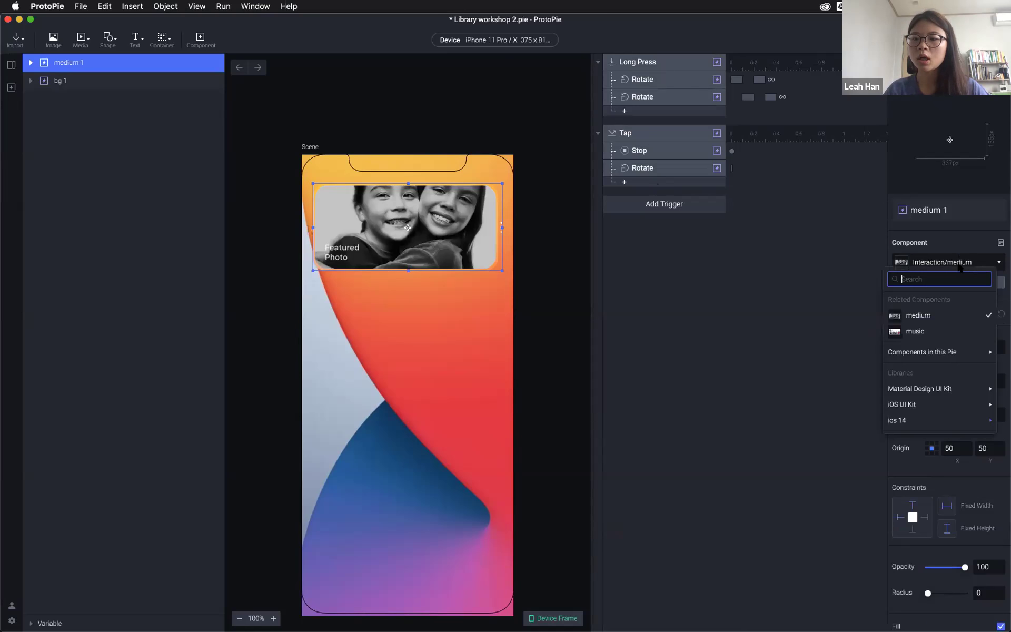
pyautogui.moveTo(935, 350)
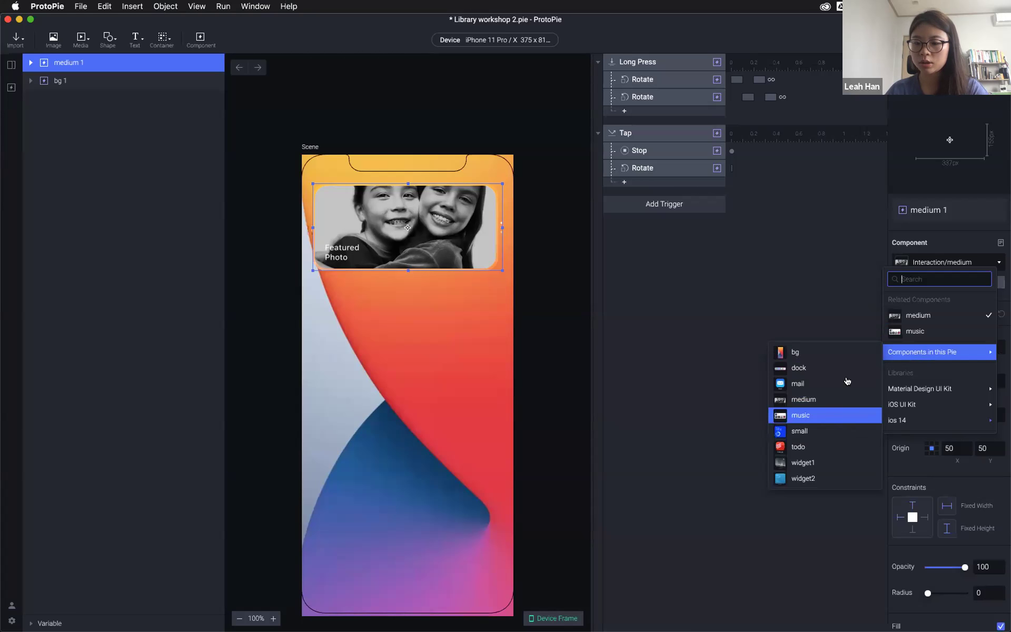
pyautogui.moveTo(920, 389)
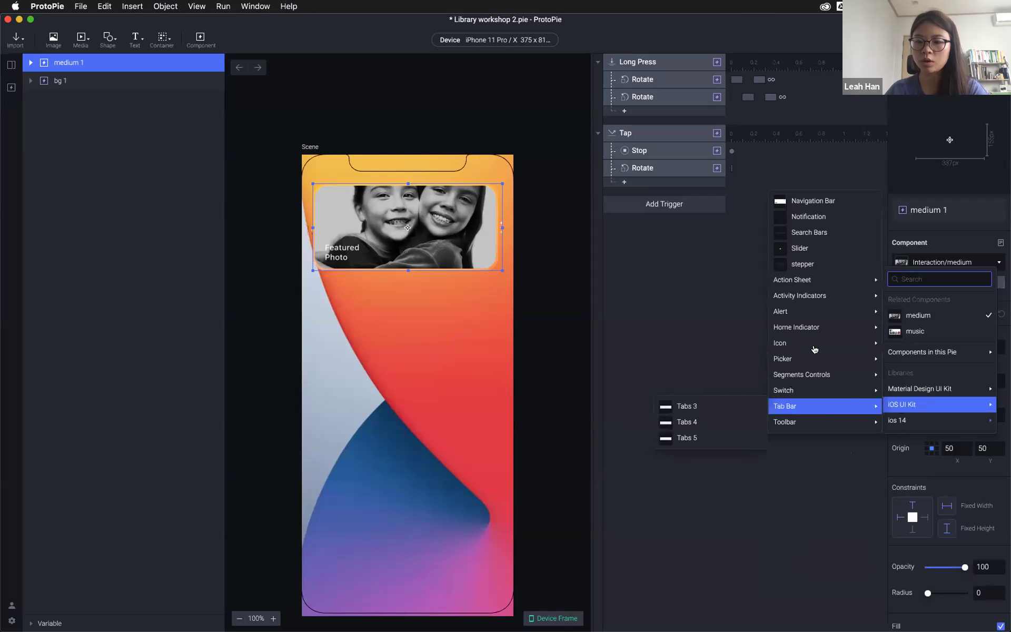
pyautogui.moveTo(906, 421)
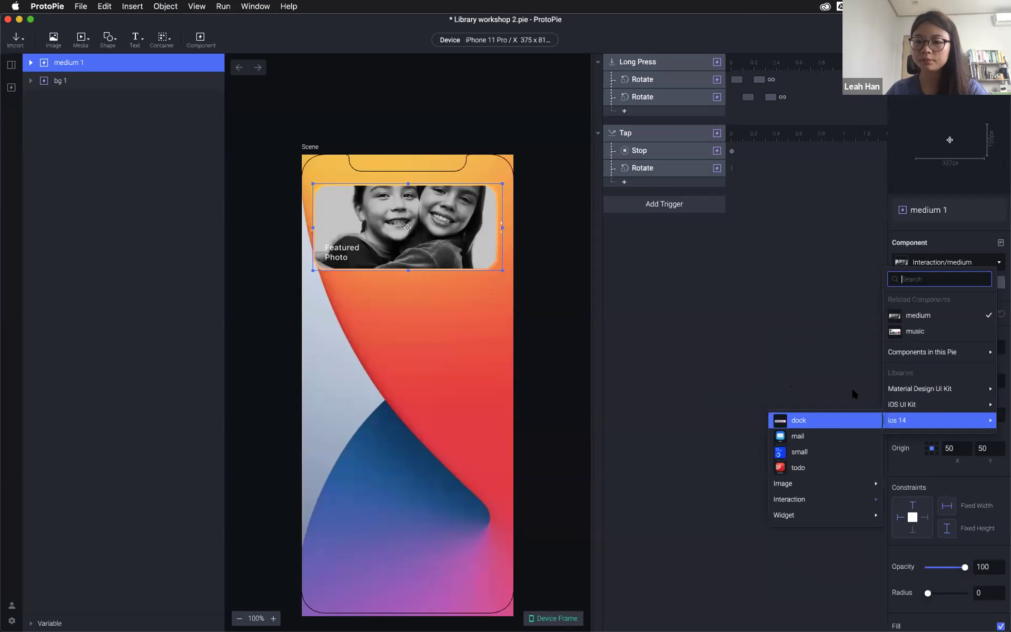
pyautogui.click(785, 336)
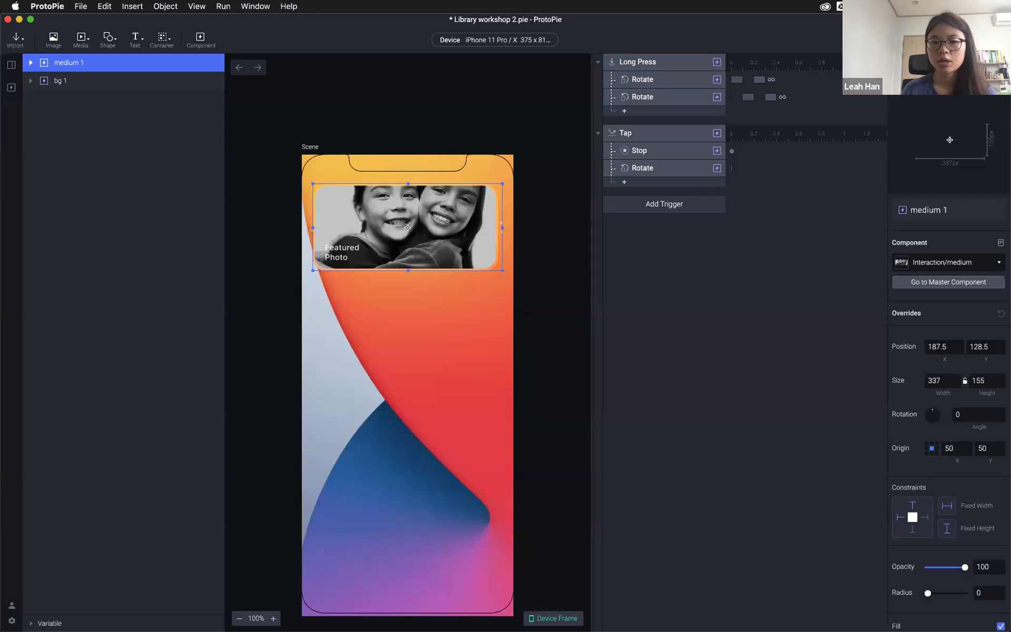
# Review the grouped components of the ios 14 library and preview the scene
pyautogui.click(11, 88)
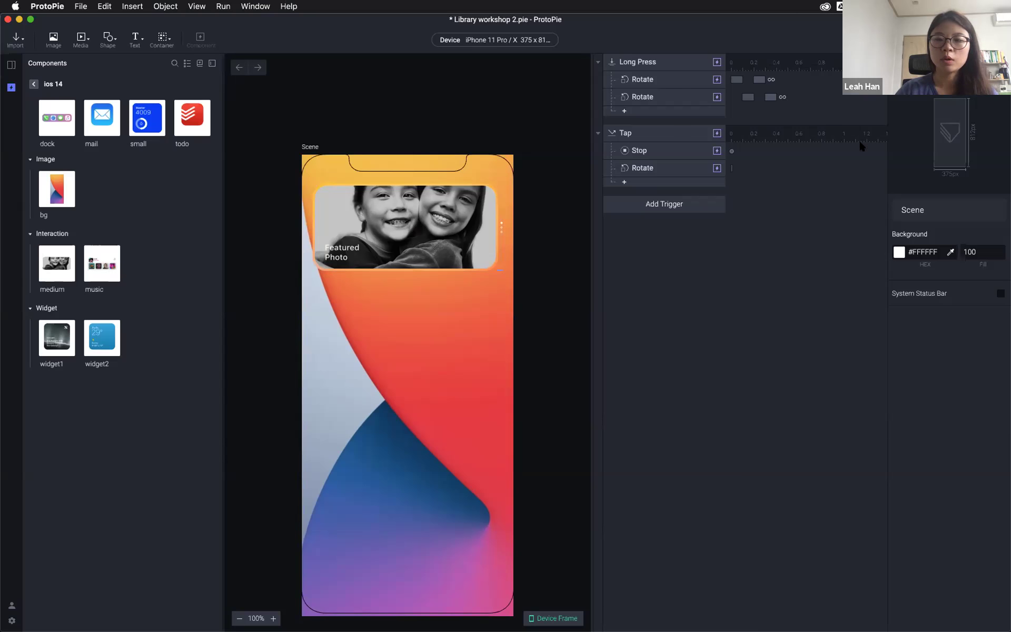
pyautogui.press('super+r')
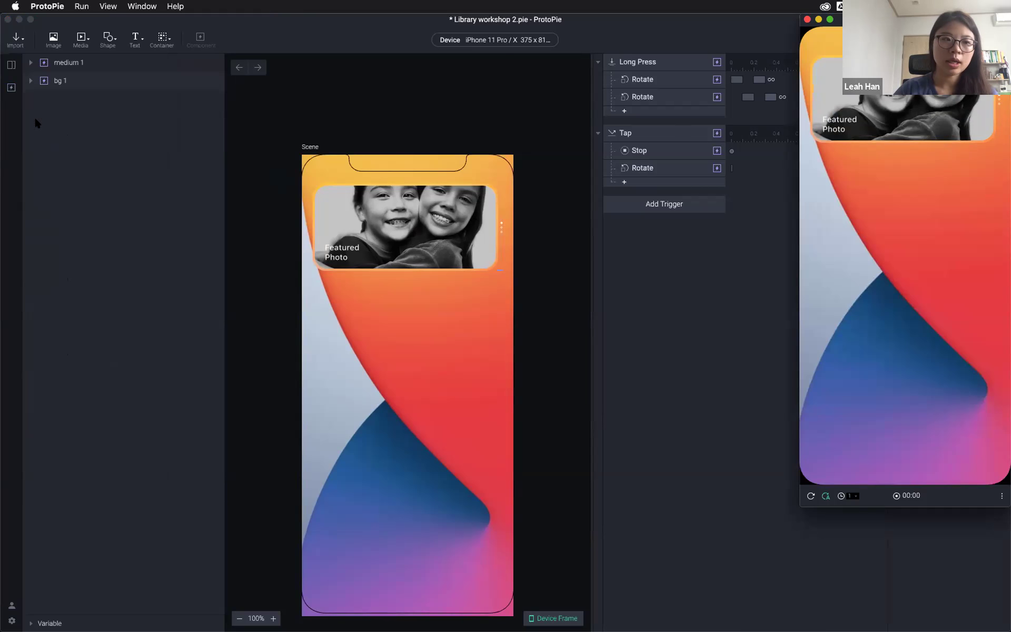
pyautogui.click(11, 89)
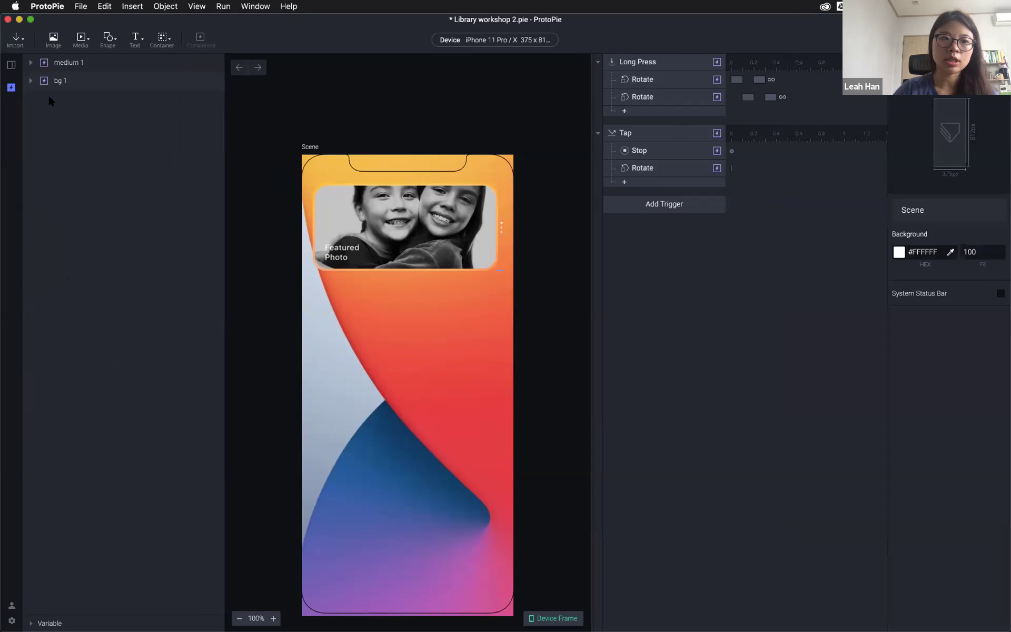
pyautogui.click(325, 219)
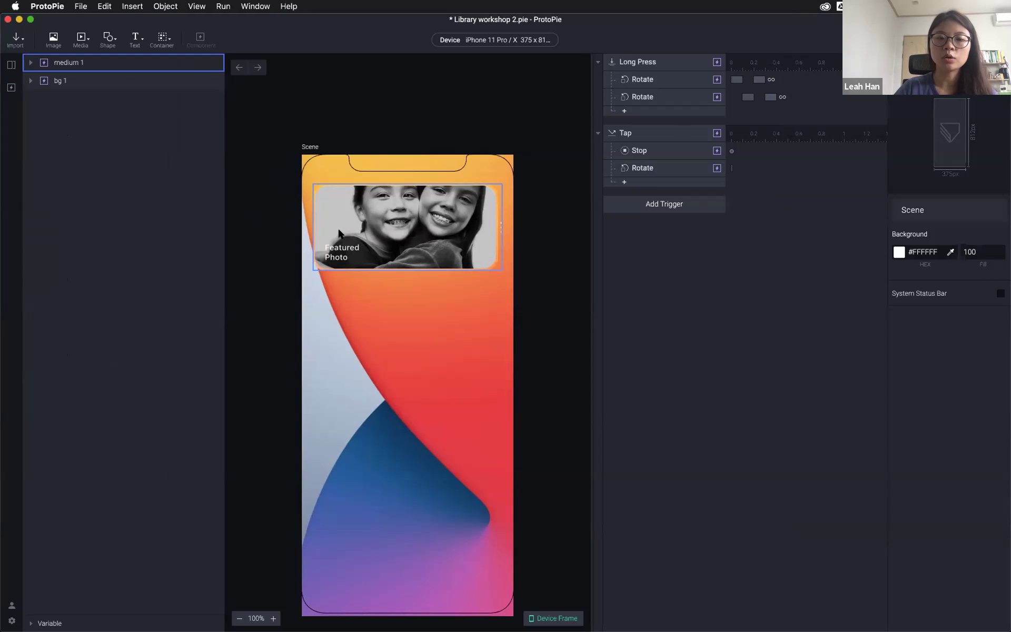
pyautogui.click(280, 232)
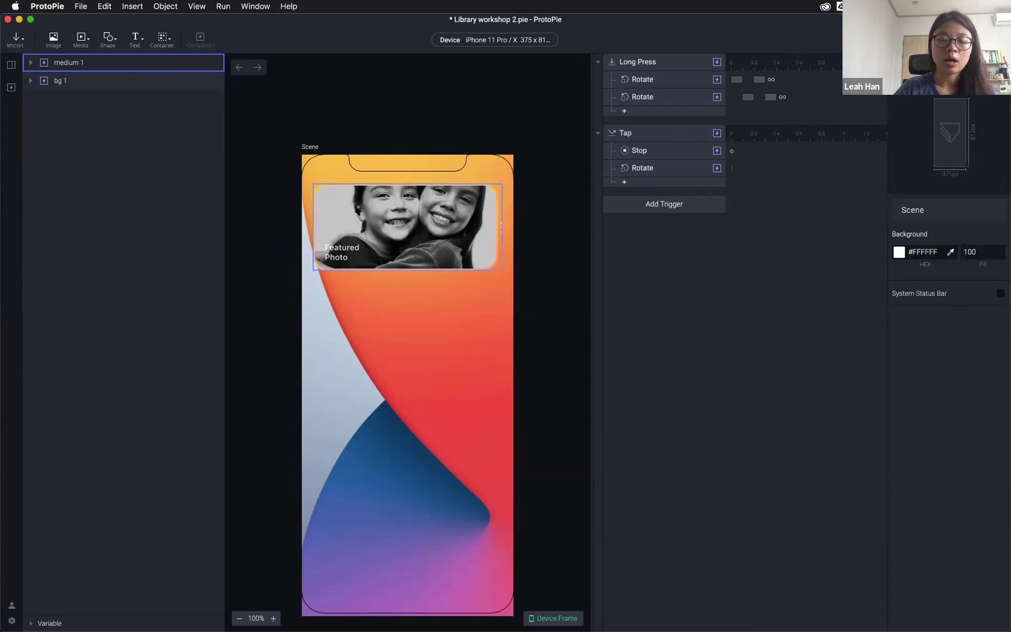
# Open the ios 14 team library for editing and display its Interaction/medium component with its layers
pyautogui.click(11, 87)
pyautogui.click(33, 84)
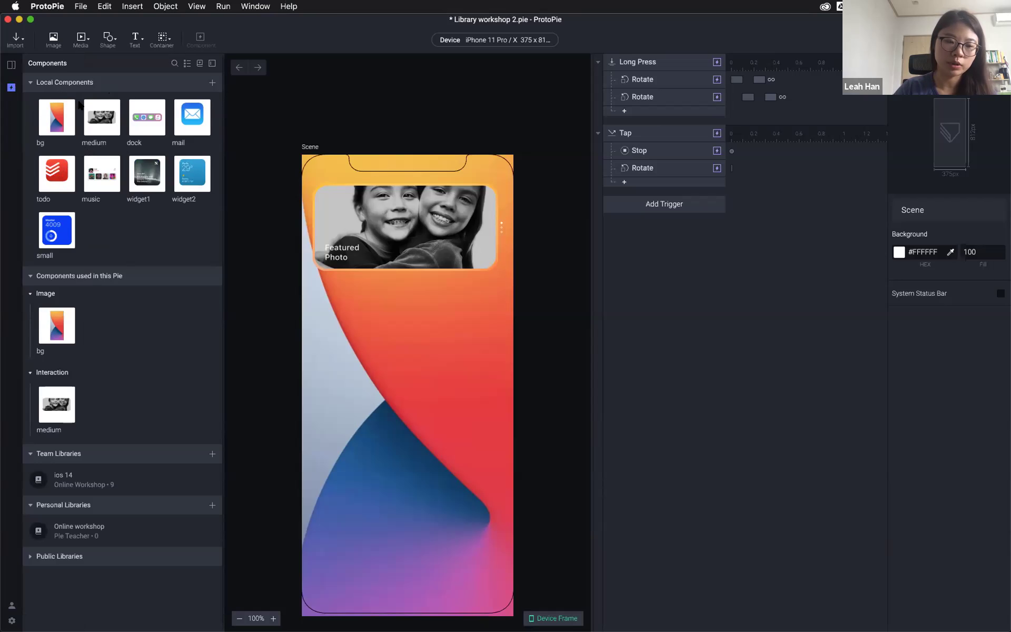
pyautogui.moveTo(203, 484)
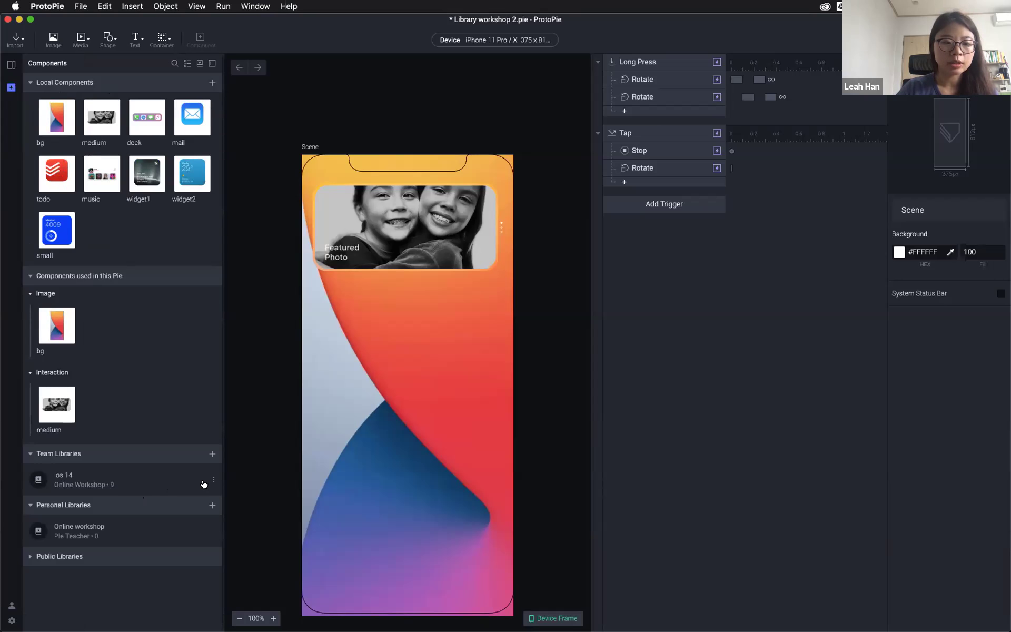
pyautogui.click(211, 482)
pyautogui.click(209, 483)
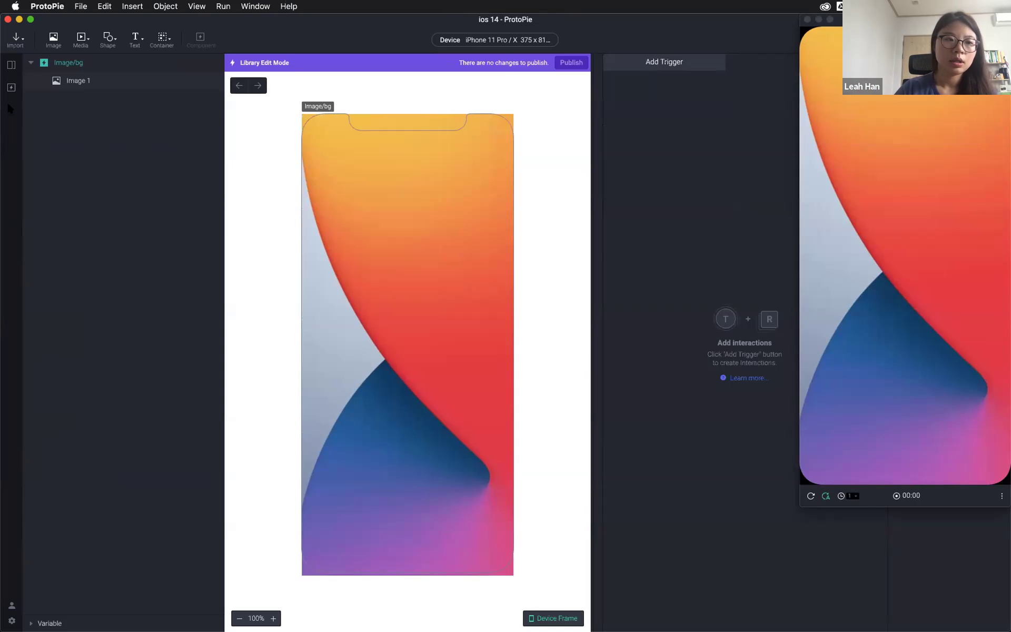
pyautogui.click(11, 87)
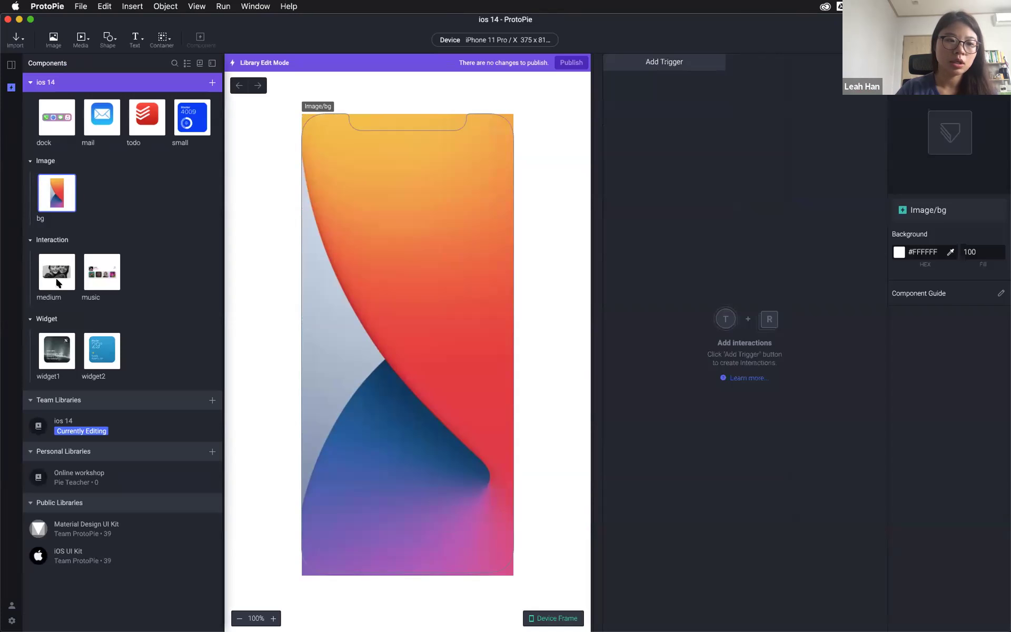
pyautogui.click(60, 279)
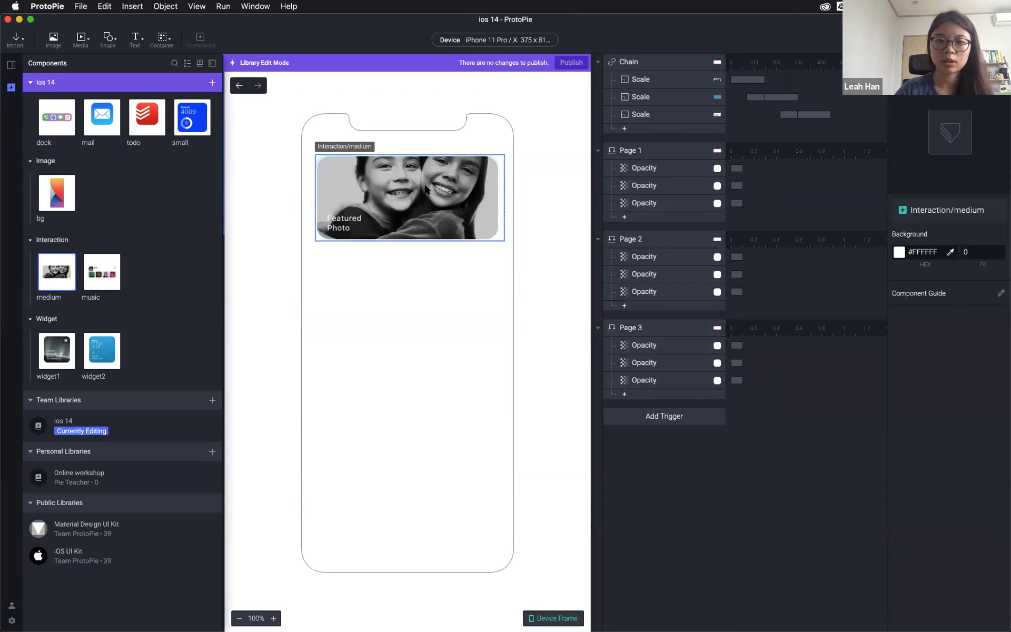
pyautogui.click(692, 490)
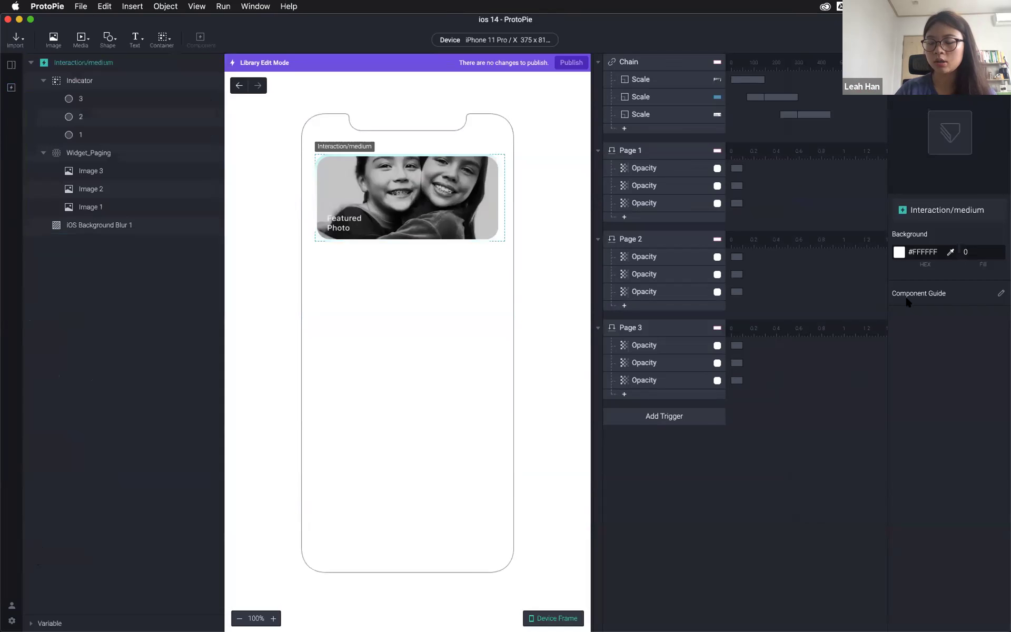
# Add the description "Paging up & down to swith widgets" to the component guide of Interaction/medium
pyautogui.click(1001, 293)
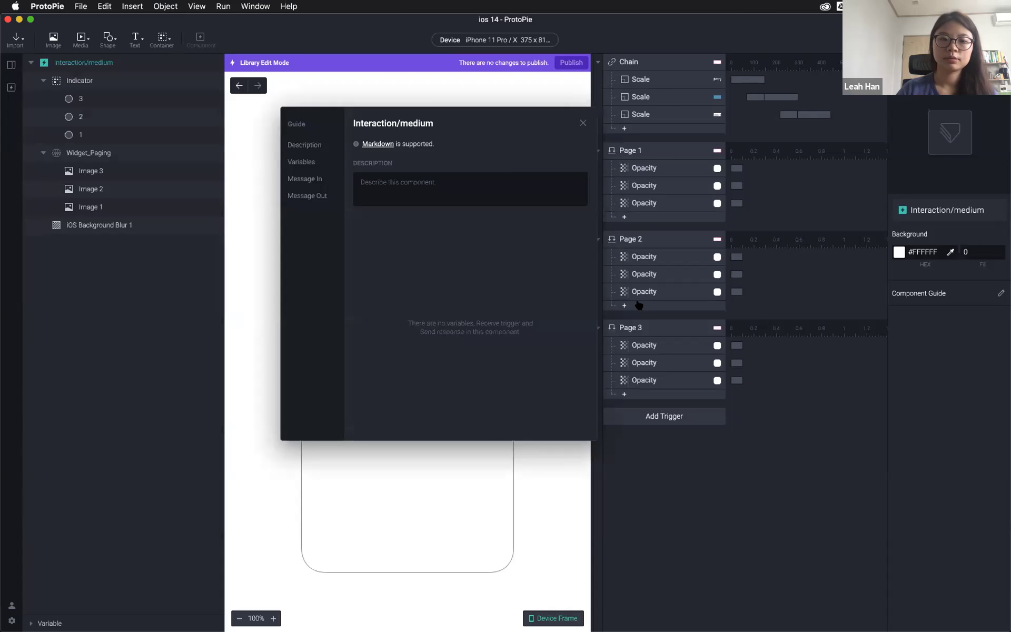
pyautogui.click(387, 186)
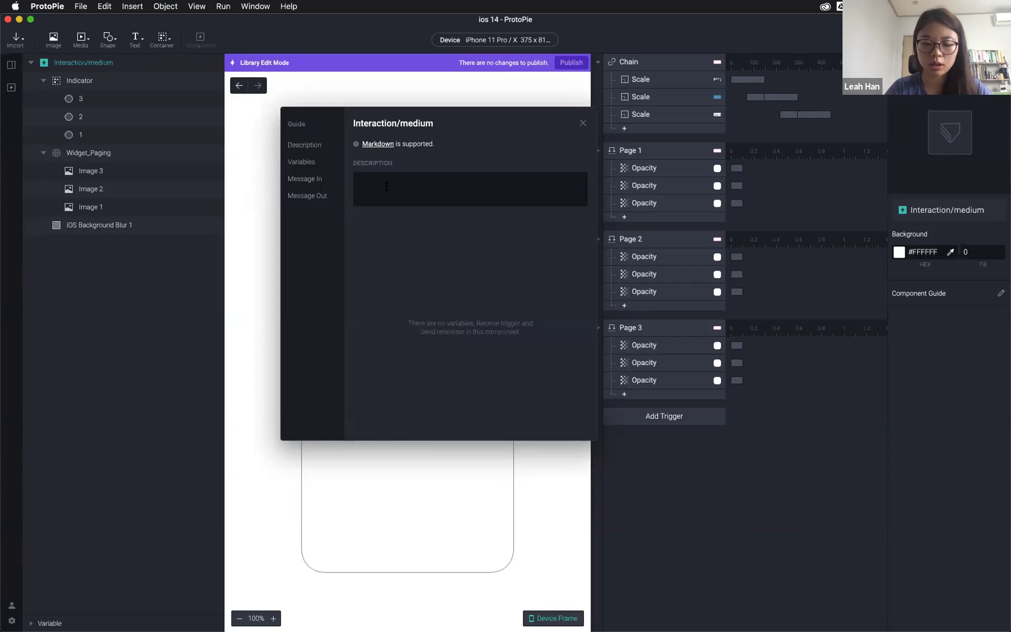
pyautogui.write('Paging')
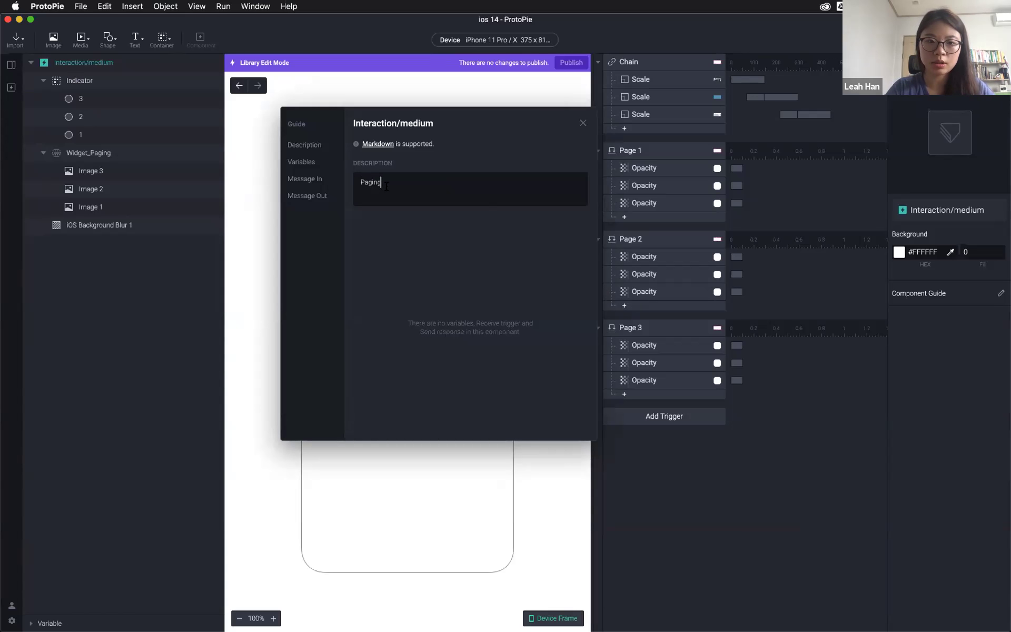
pyautogui.write(' up & down to swith')
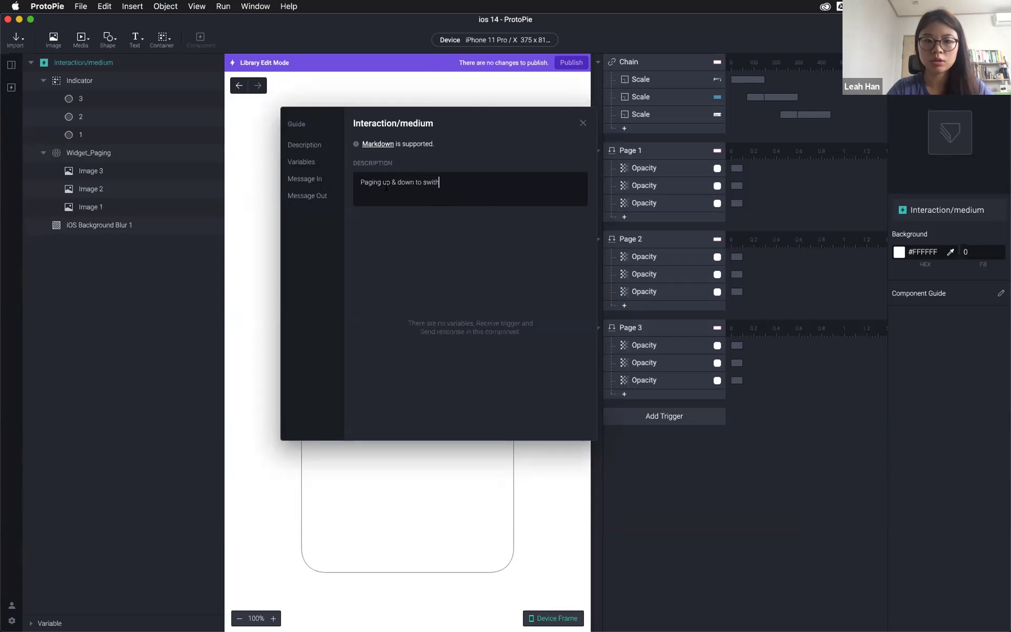
pyautogui.write(' wig')
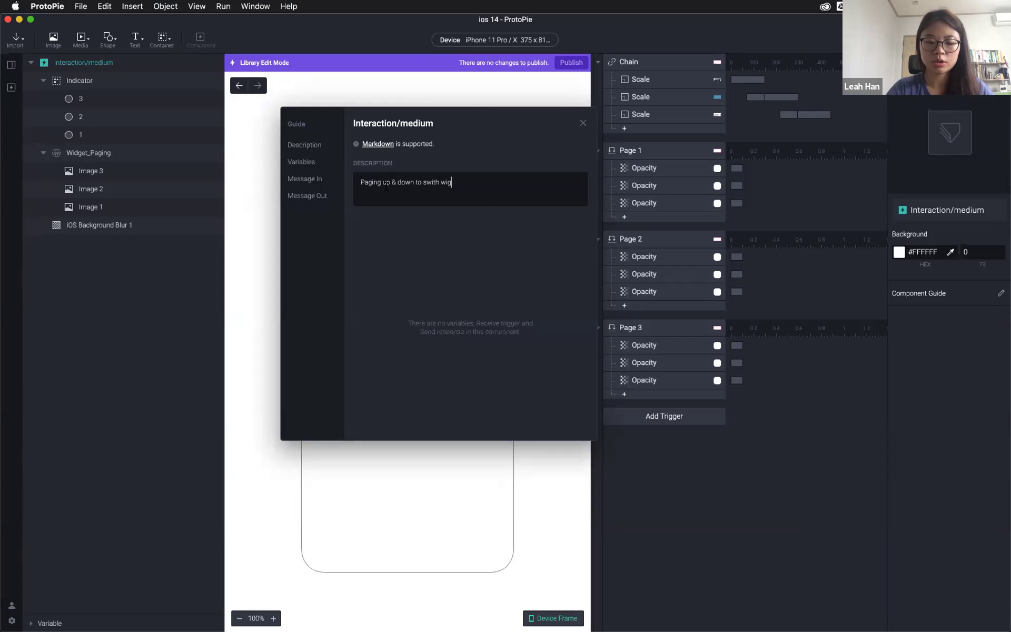
pyautogui.press('BackSpace')
pyautogui.write('dgets')
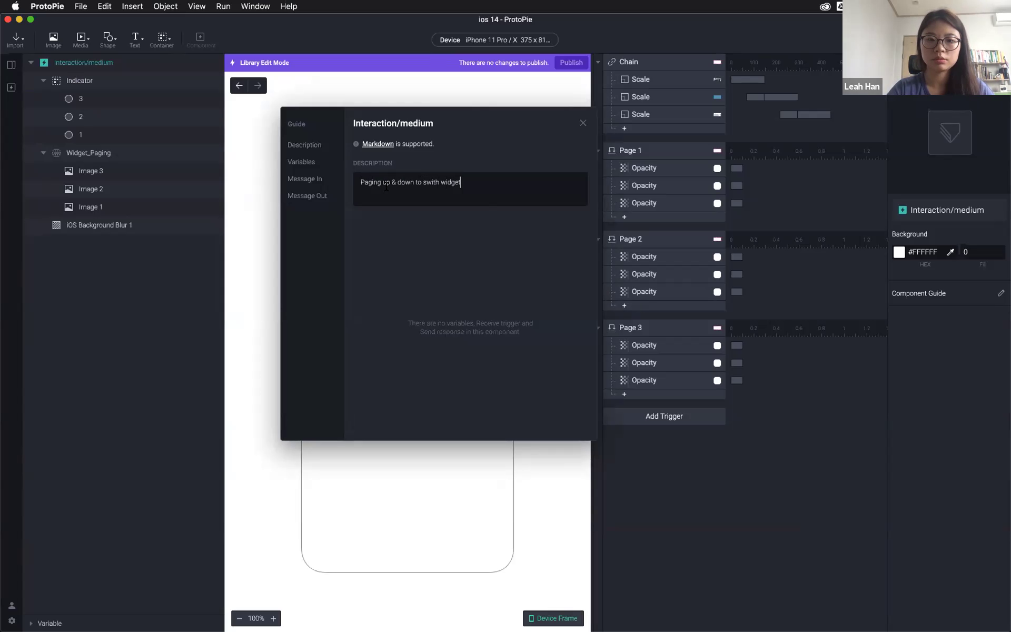
pyautogui.click(582, 123)
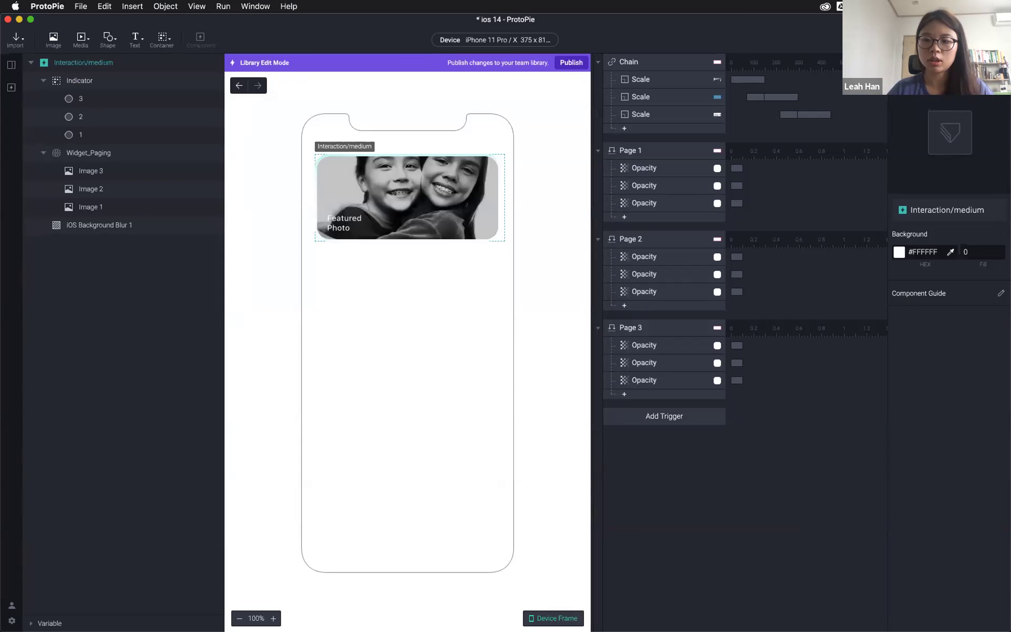
# Review the Interaction/medium component guide beside the component on the canvas
pyautogui.click(1000, 293)
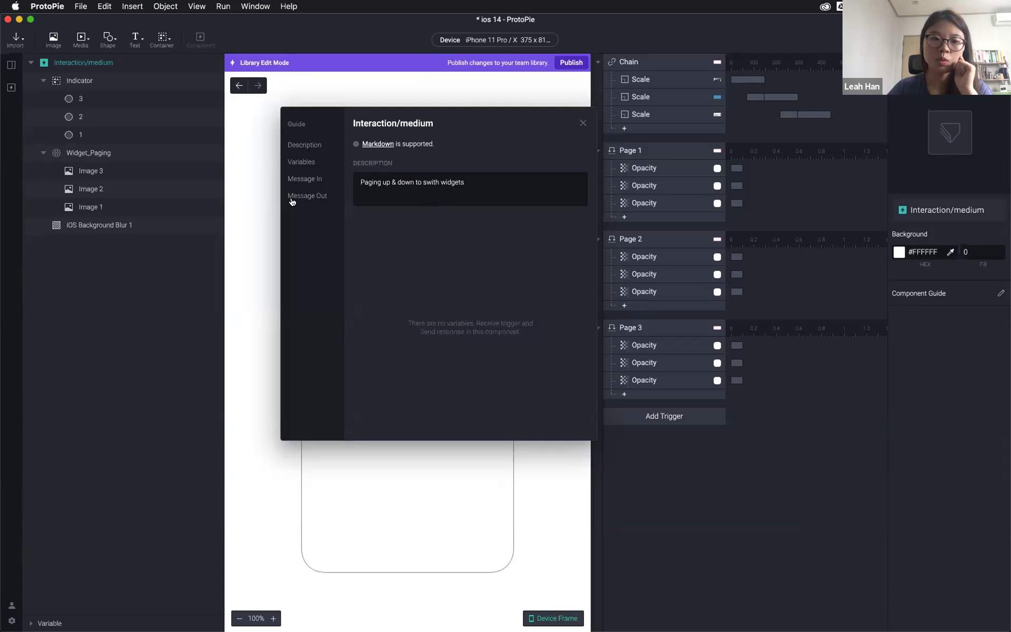
pyautogui.moveTo(462, 119); pyautogui.dragTo(704, 103)
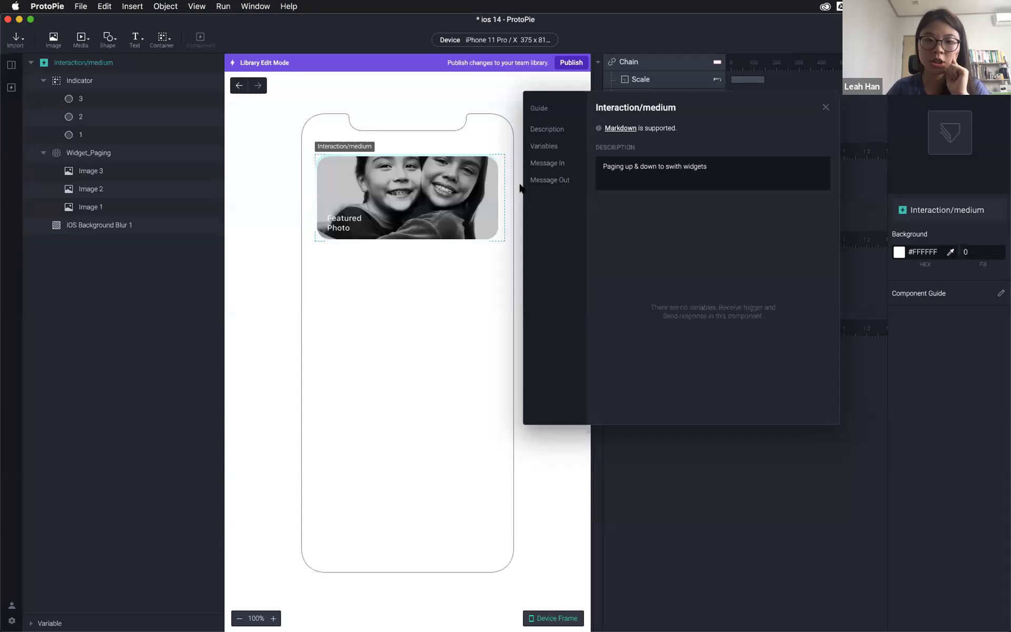
pyautogui.click(407, 199)
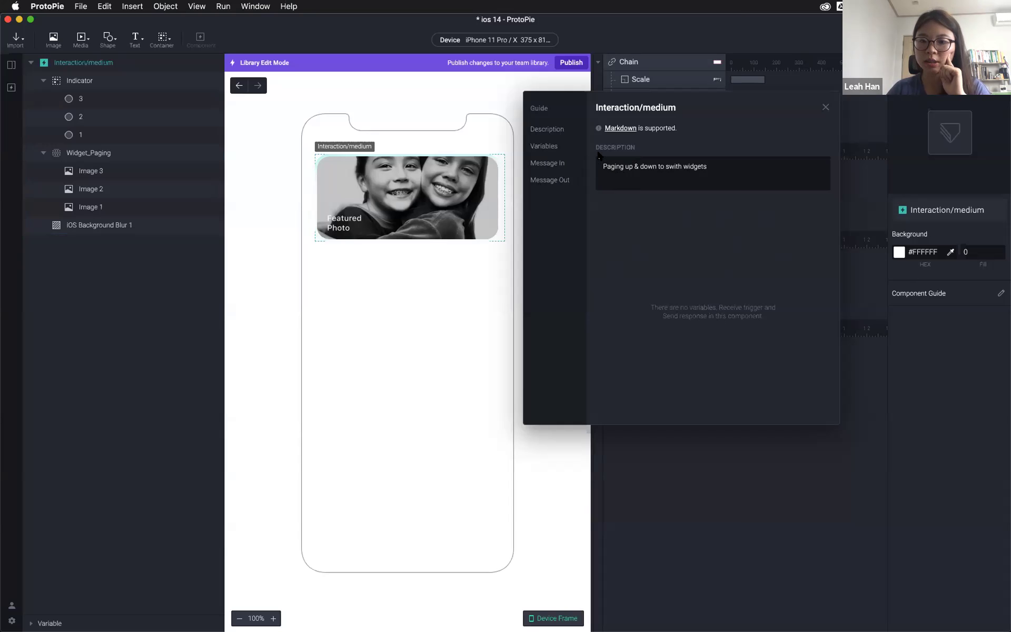
pyautogui.click(826, 109)
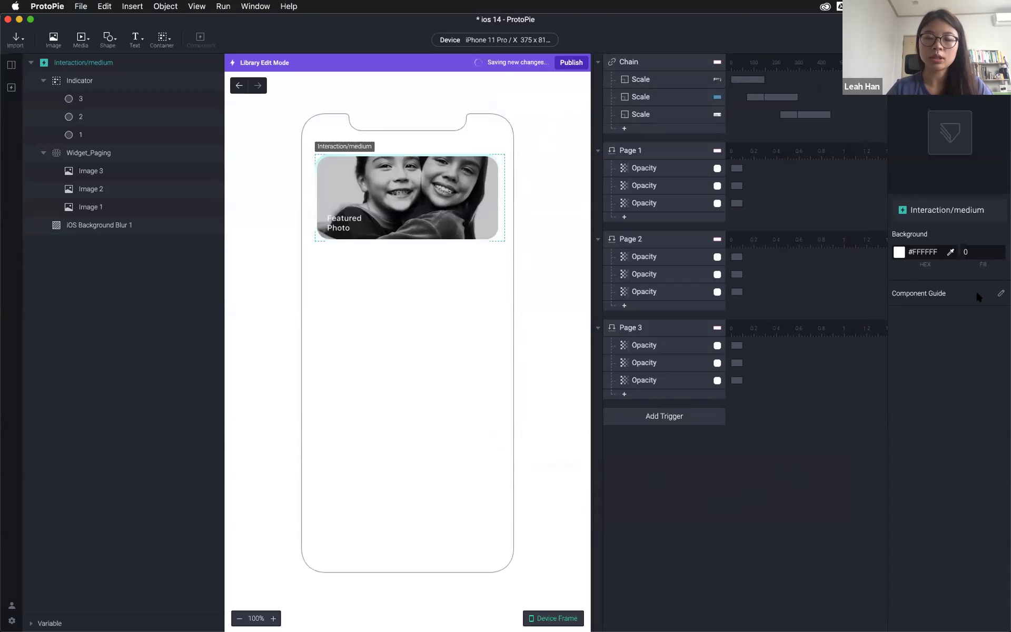
# Publish the ios 14 library as "3rd version" with the description "Added component guides"
pyautogui.click(571, 63)
pyautogui.moveTo(514, 293); pyautogui.dragTo(416, 294)
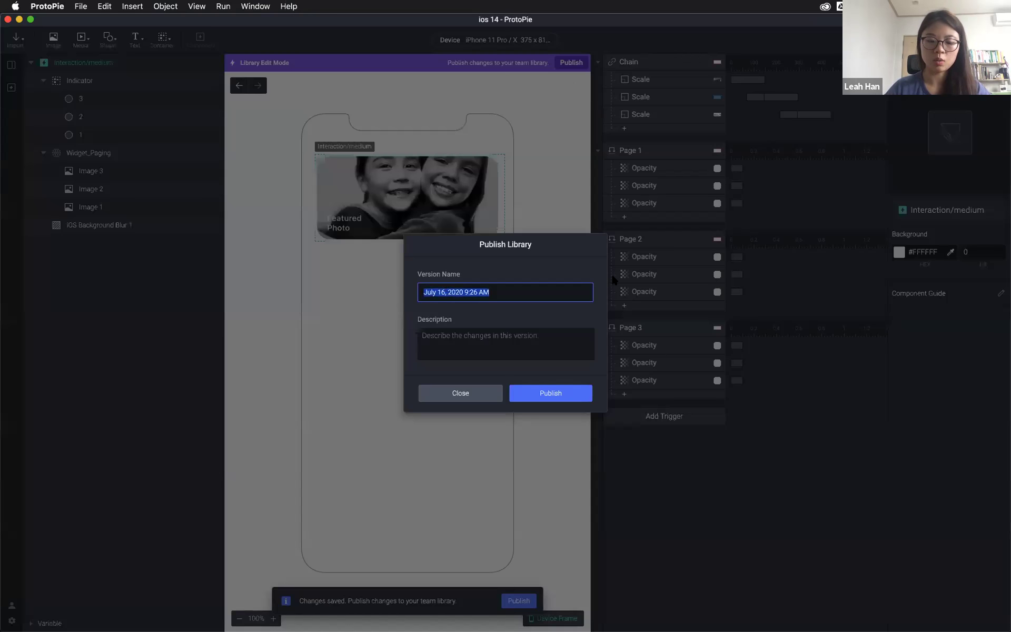
pyautogui.write('3rd version')
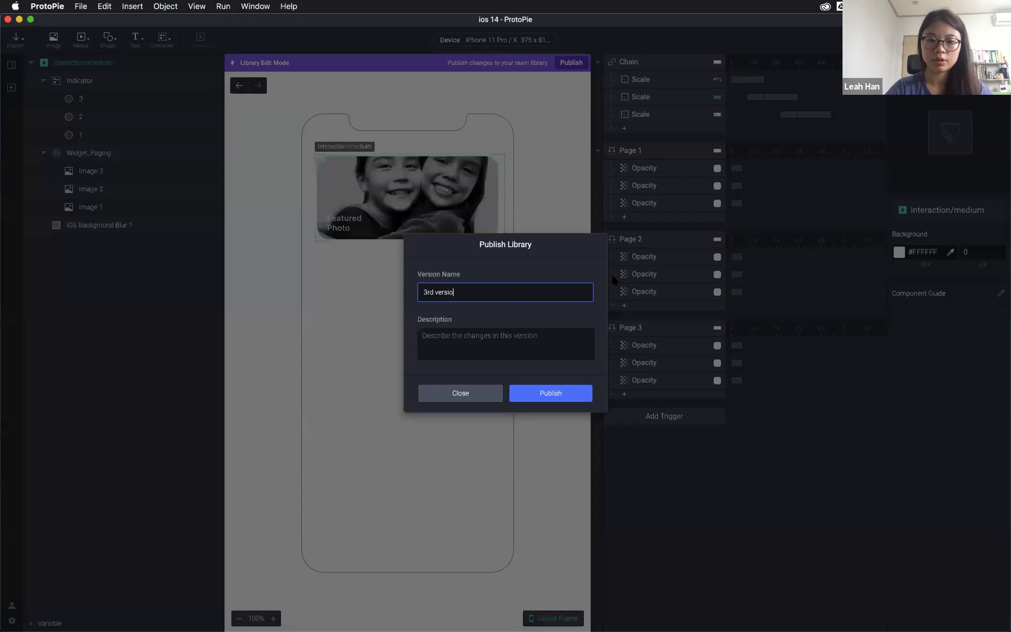
pyautogui.click(503, 338)
pyautogui.write('Add')
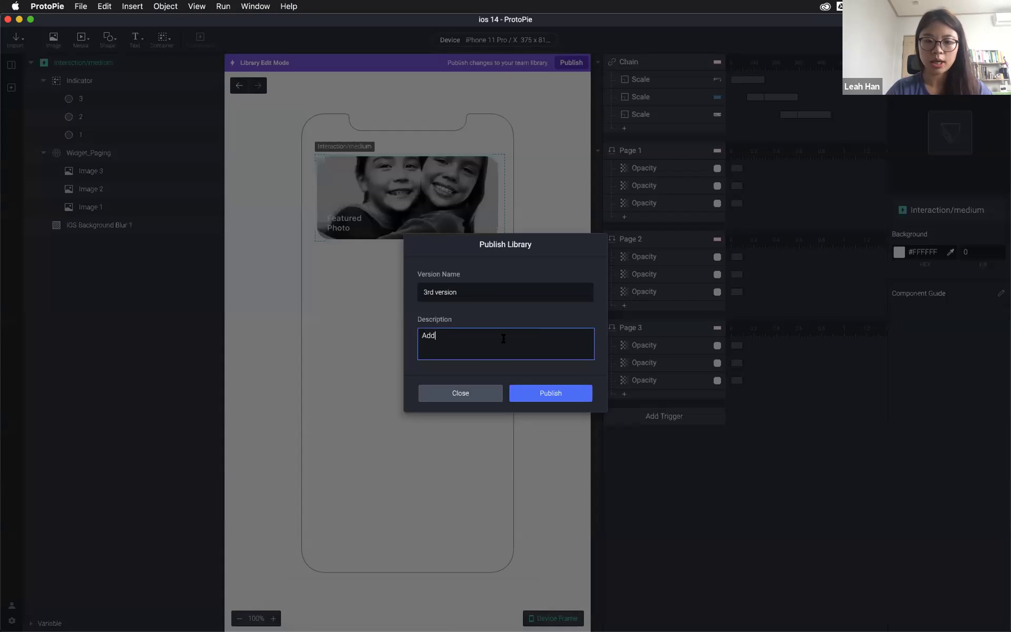
pyautogui.write('ed componen')
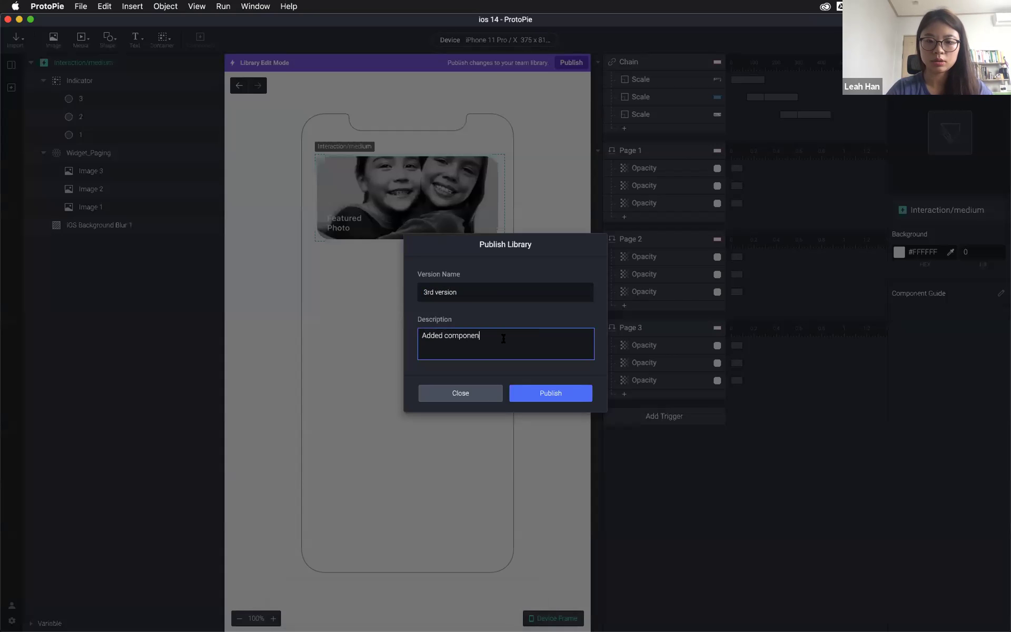
pyautogui.write('t guides')
pyautogui.click(551, 393)
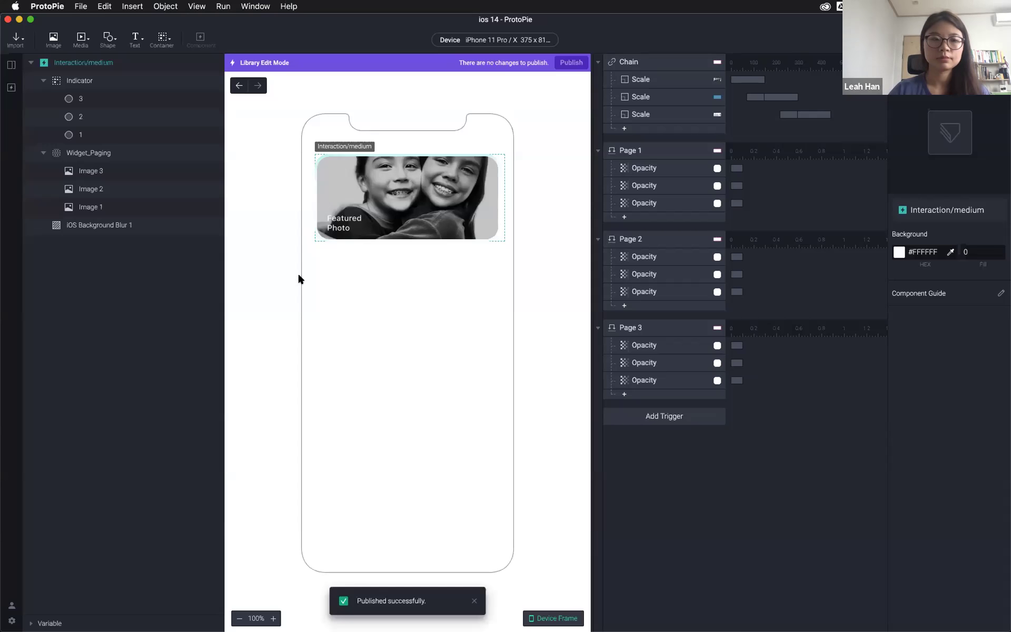
# Return to the Library workshop 2 pie, check the ios 14 library for new versions and apply the update
pyautogui.click(8, 20)
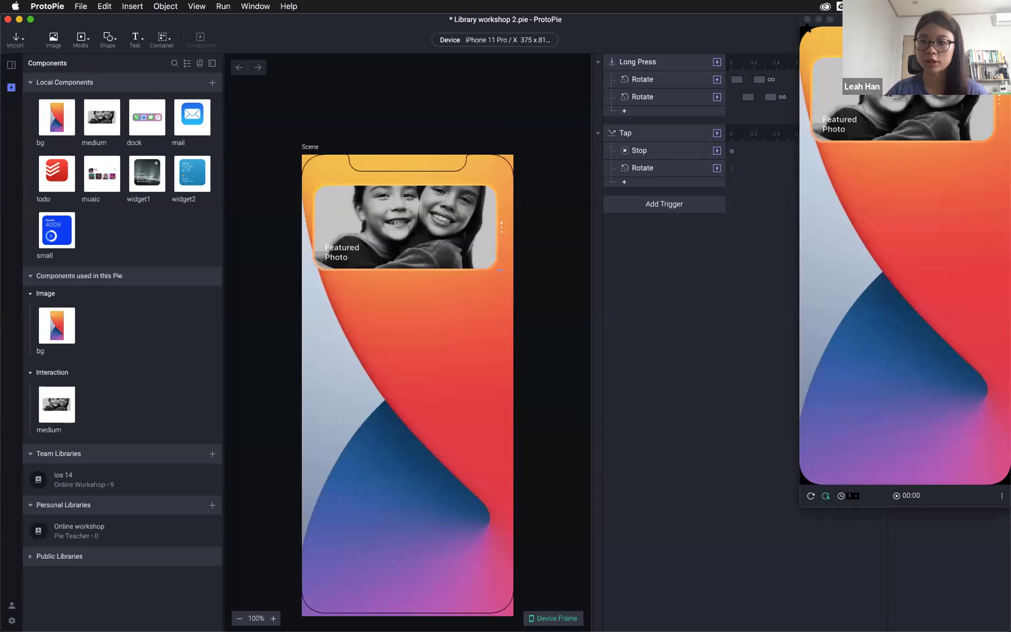
pyautogui.click(808, 20)
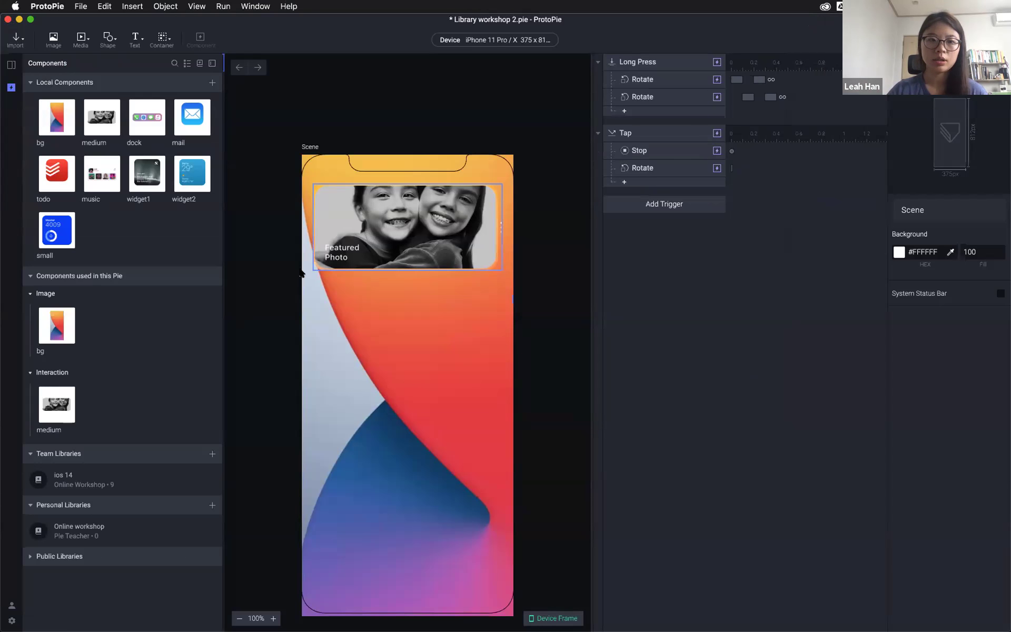
pyautogui.click(200, 64)
pyautogui.click(514, 334)
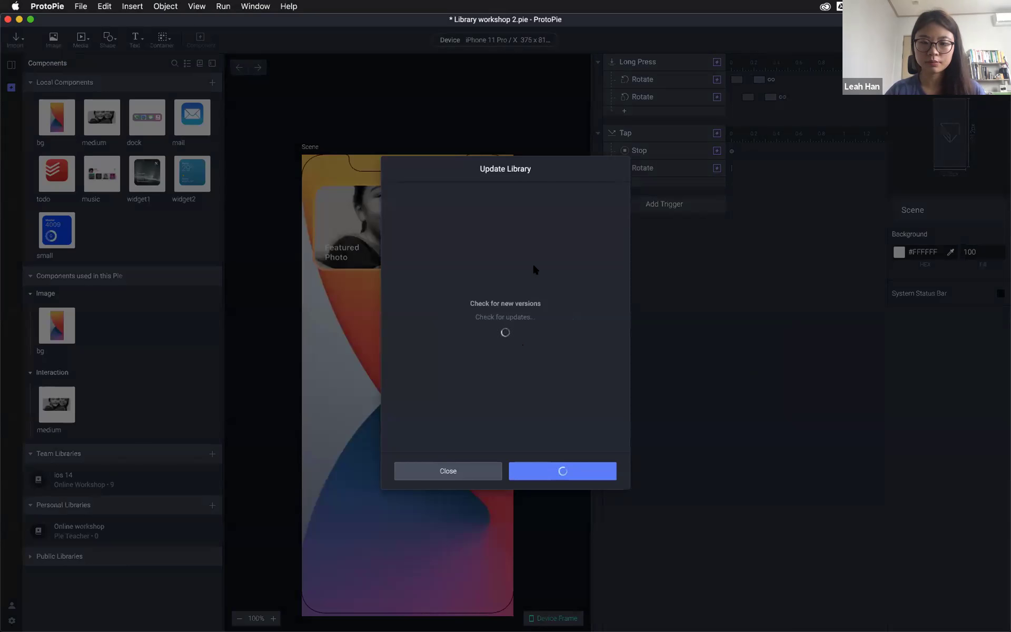
pyautogui.click(599, 282)
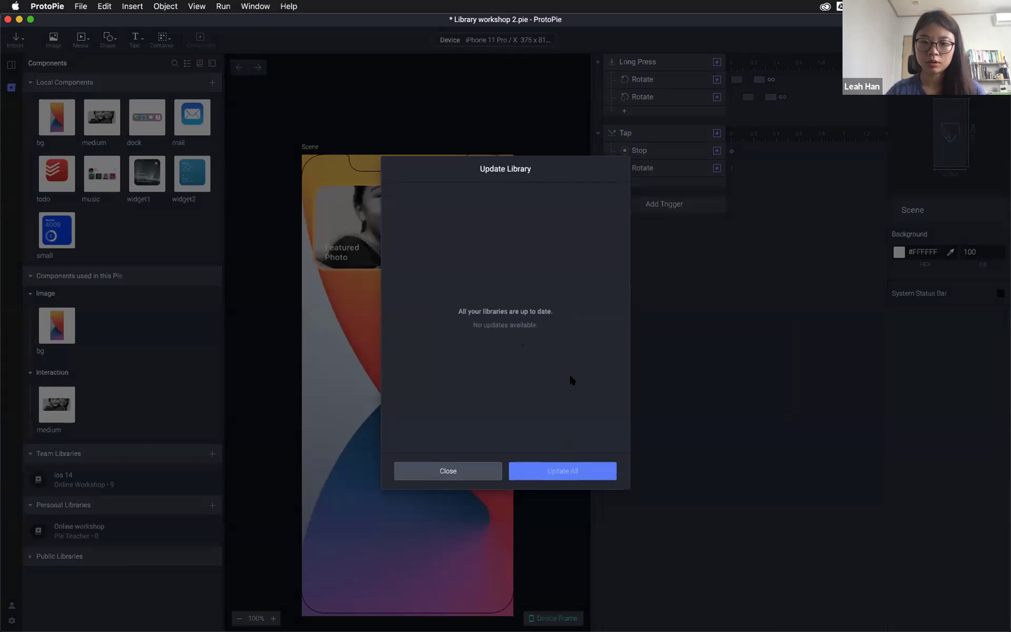
pyautogui.click(457, 470)
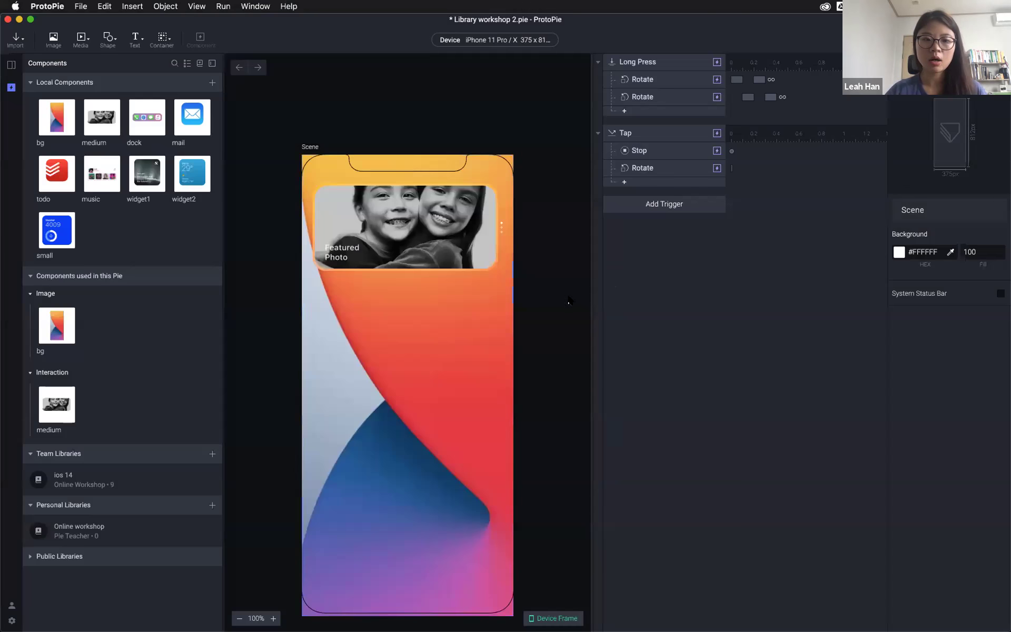
# Read the component guide of the medium 1 instance in the scene
pyautogui.click(416, 234)
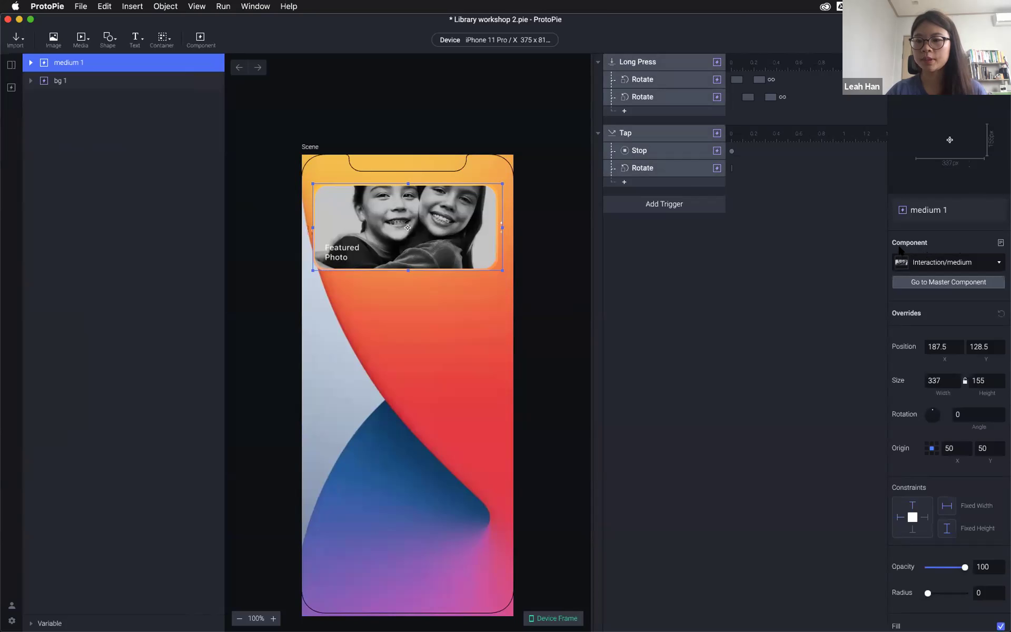
pyautogui.click(1000, 242)
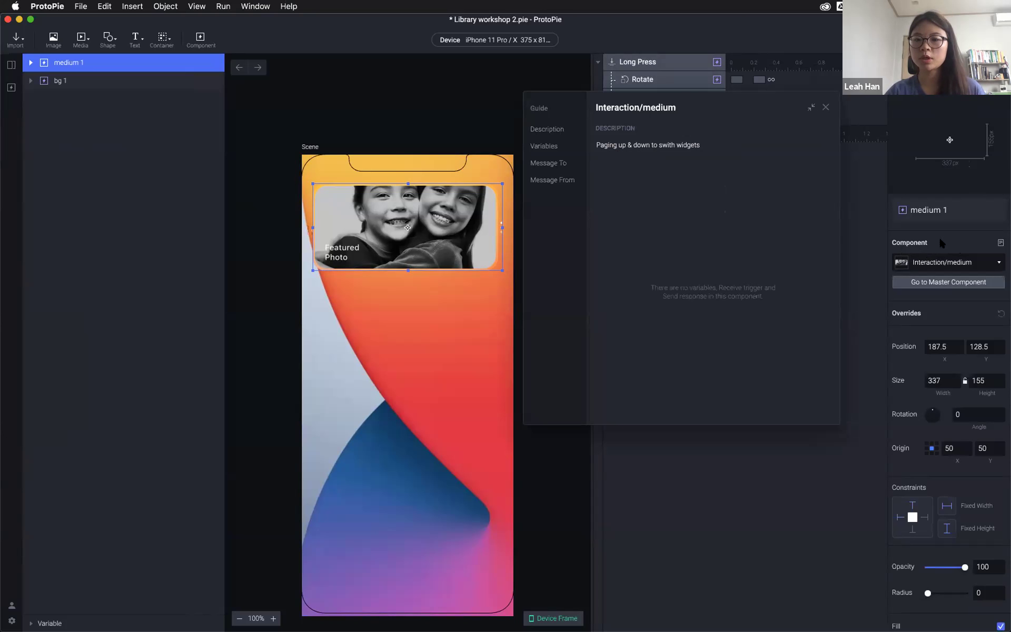
pyautogui.click(825, 108)
pyautogui.click(999, 243)
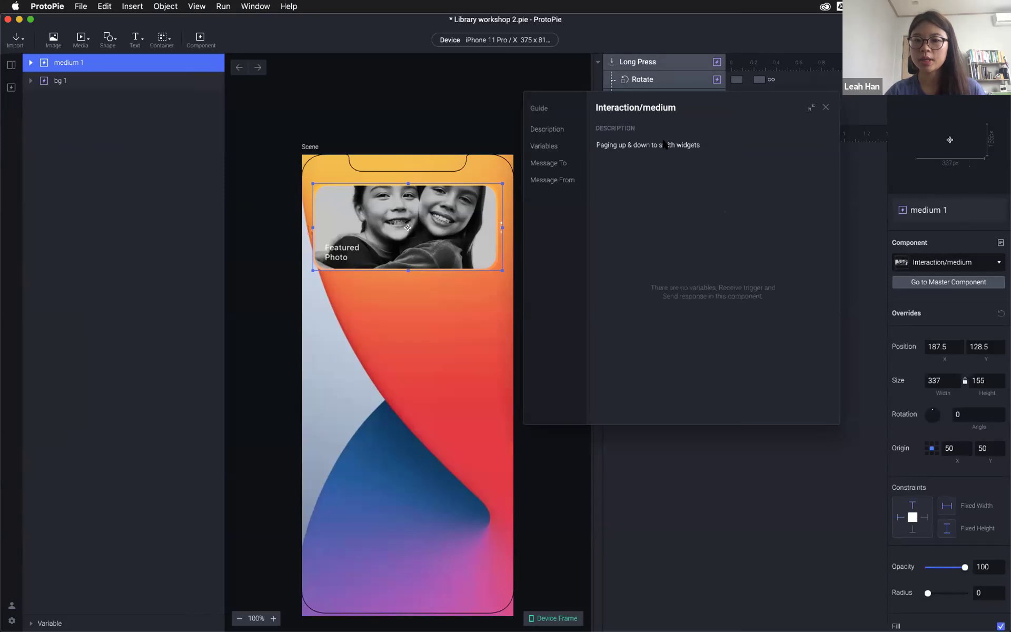
pyautogui.click(826, 108)
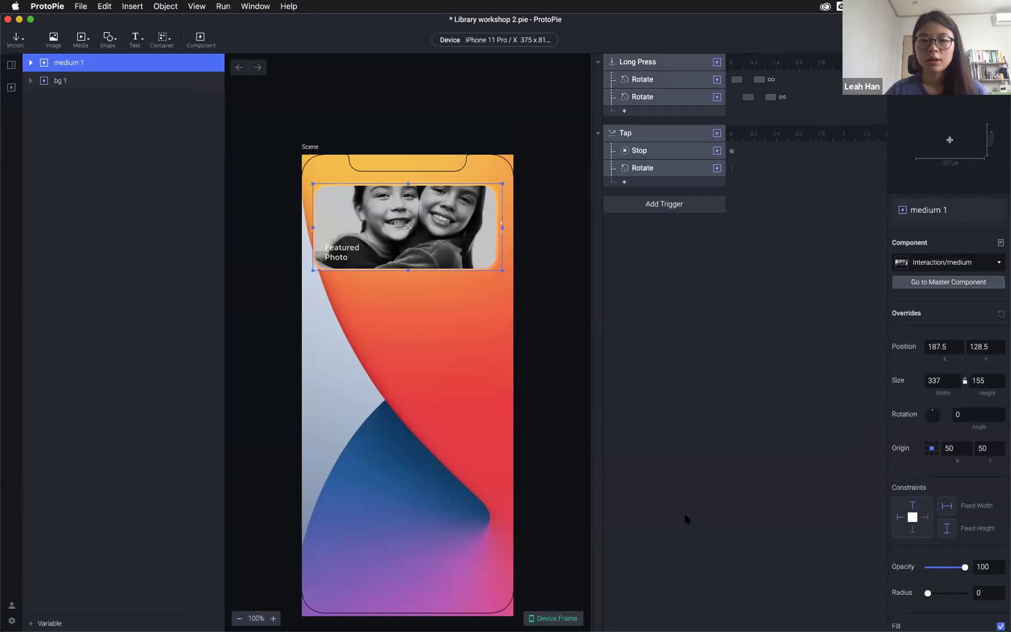
pyautogui.click(242, 323)
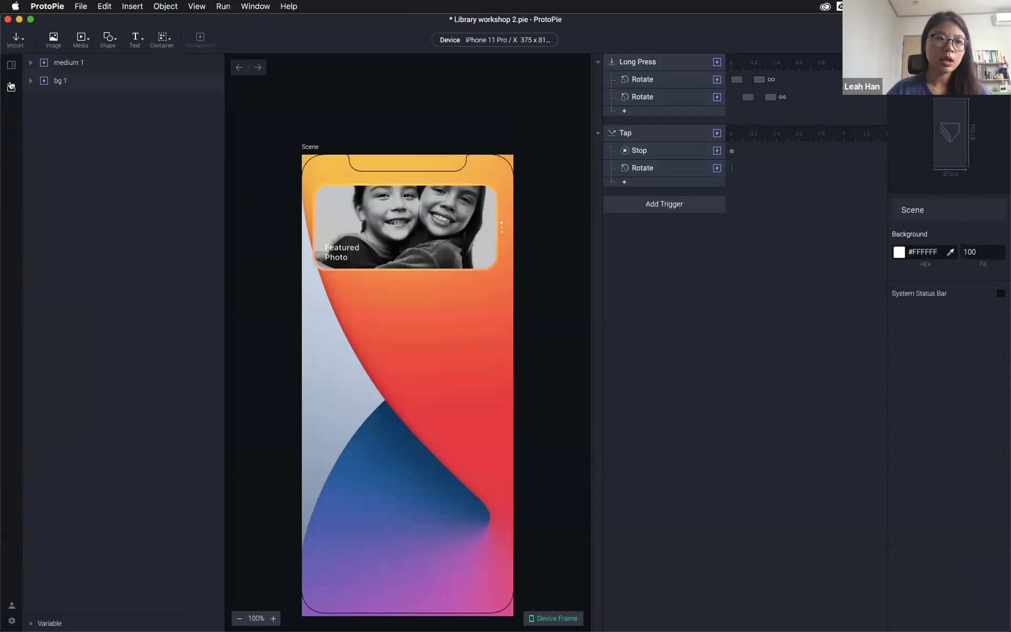
# Open the ios 14 team library in ProtoPie Cloud from the library's options in the pie
pyautogui.click(11, 87)
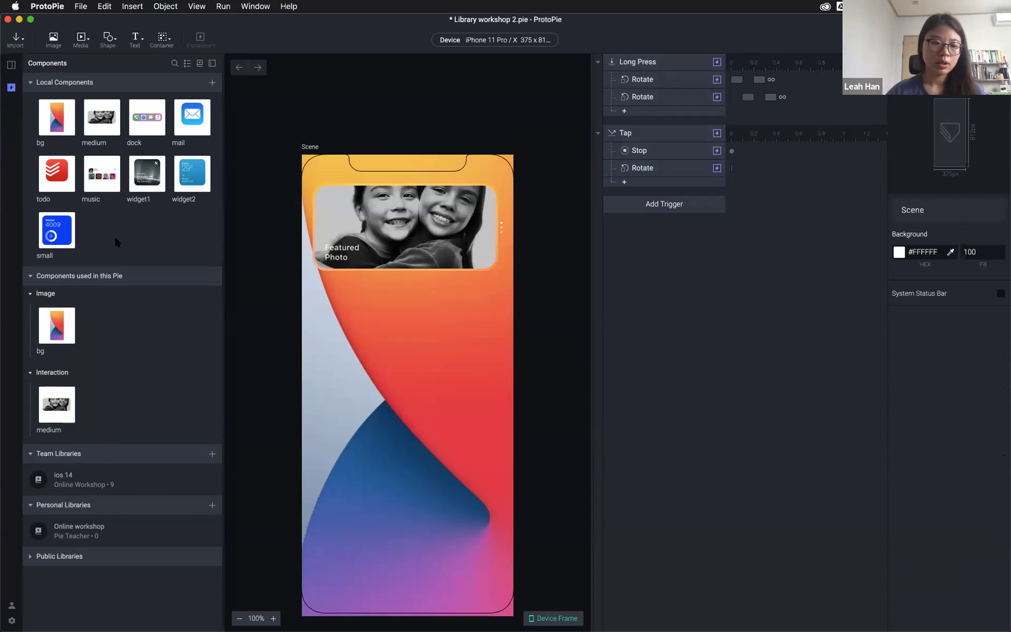
pyautogui.moveTo(162, 484)
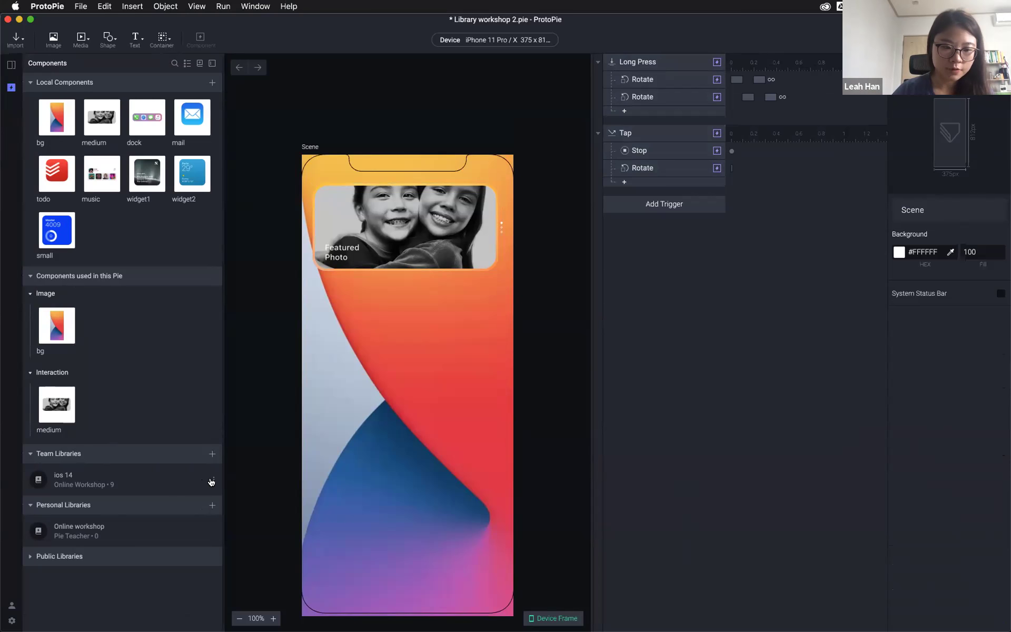
pyautogui.click(214, 480)
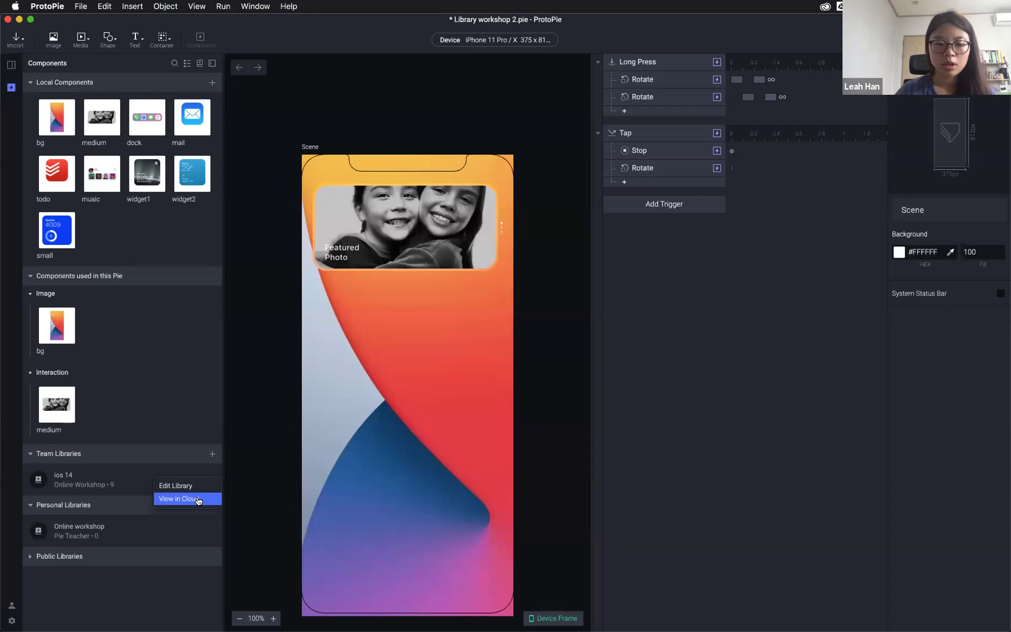
pyautogui.click(199, 500)
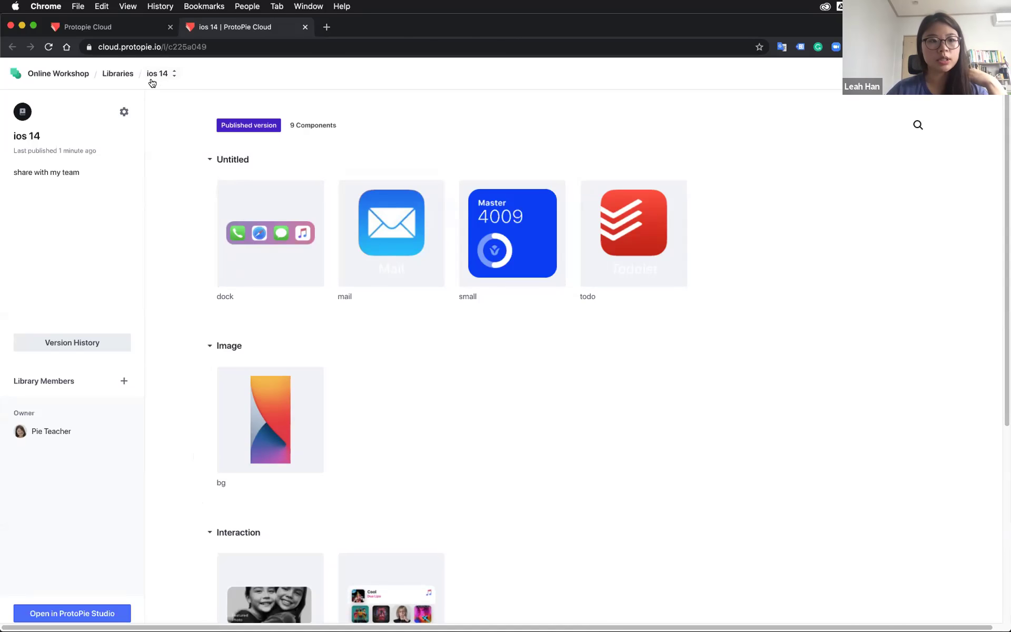
# Collapse the Untitled, Image, Interaction and Widget component groups on the library's Cloud page
pyautogui.click(233, 159)
pyautogui.click(230, 192)
pyautogui.click(232, 223)
pyautogui.click(233, 254)
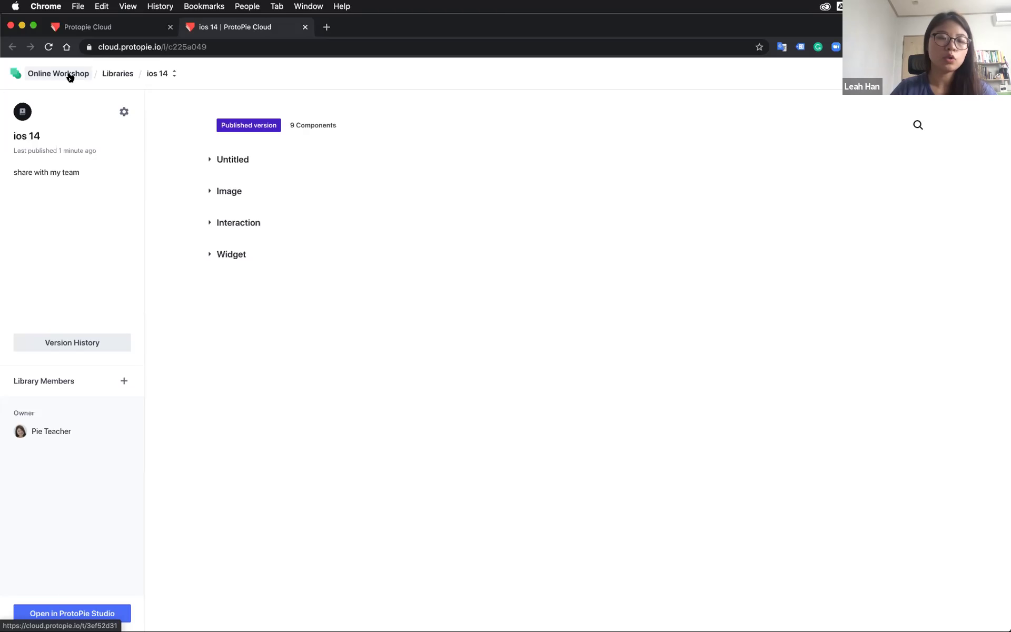
# Add the third listed teammate as a member of the ios 14 library
pyautogui.click(122, 385)
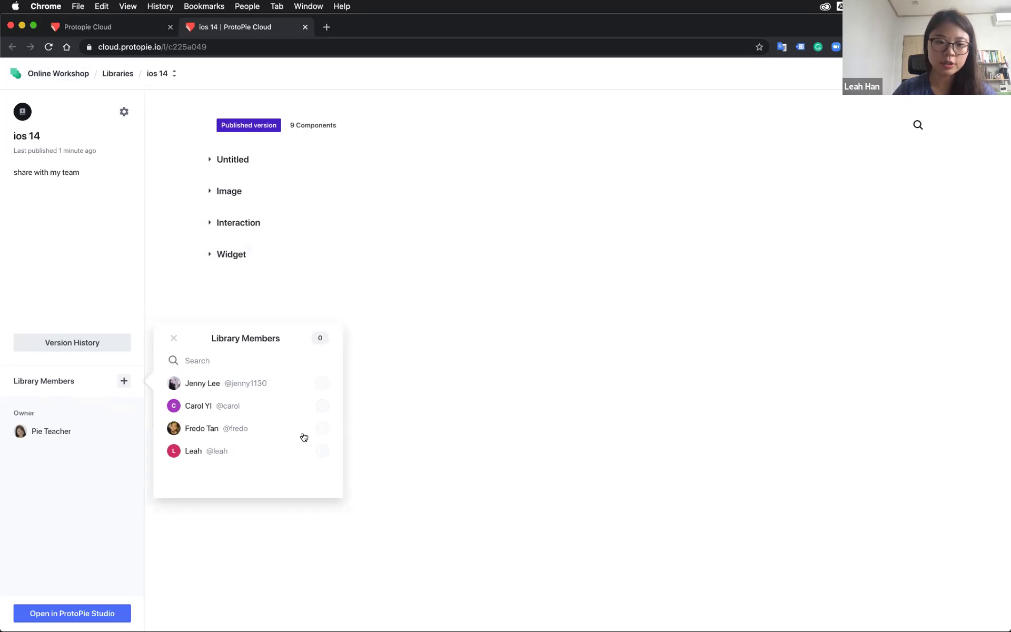
pyautogui.click(320, 430)
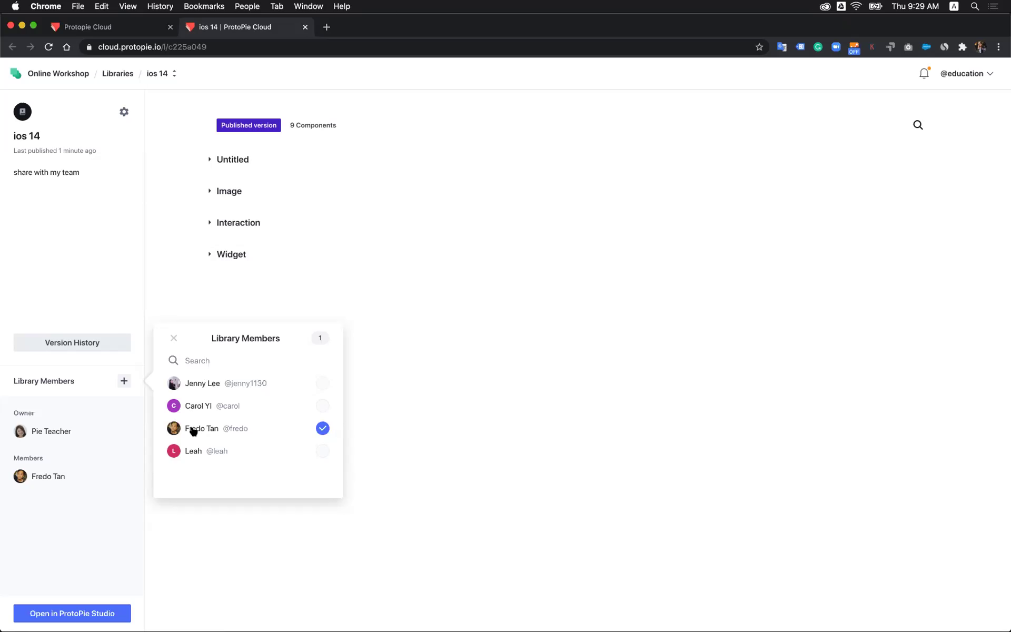
pyautogui.click(173, 339)
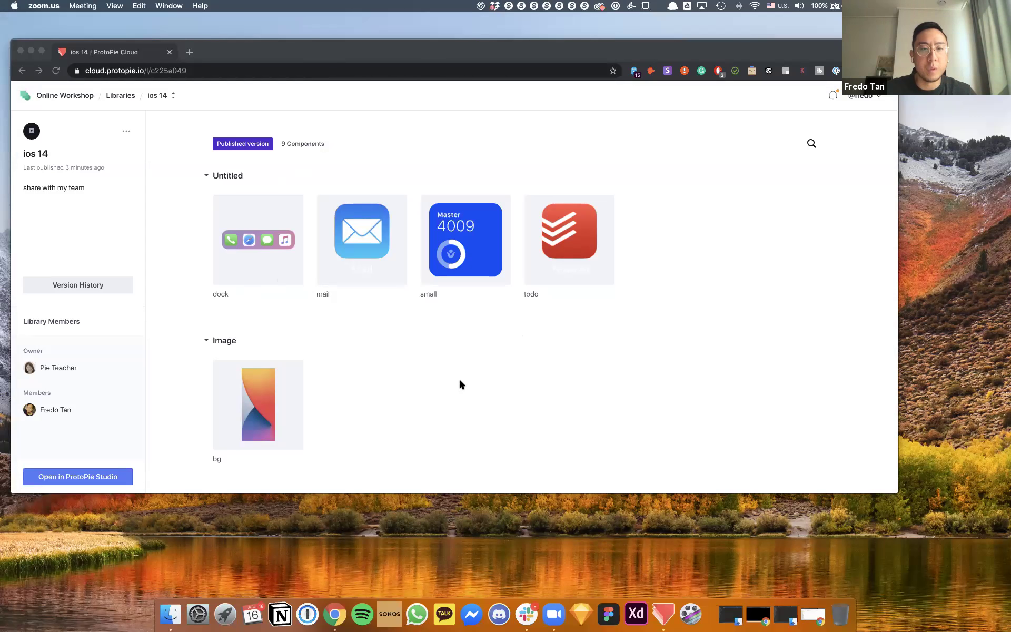
# From the new member's account, open the ios 14 library from Cloud in ProtoPie Studio
pyautogui.scroll(-1, 487, 295)
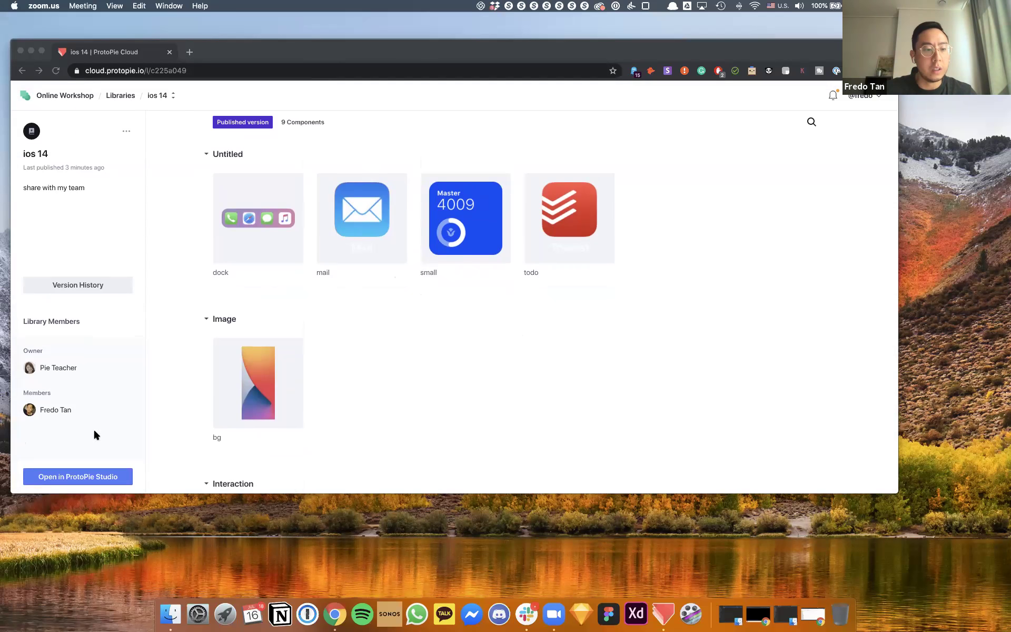
pyautogui.click(87, 463)
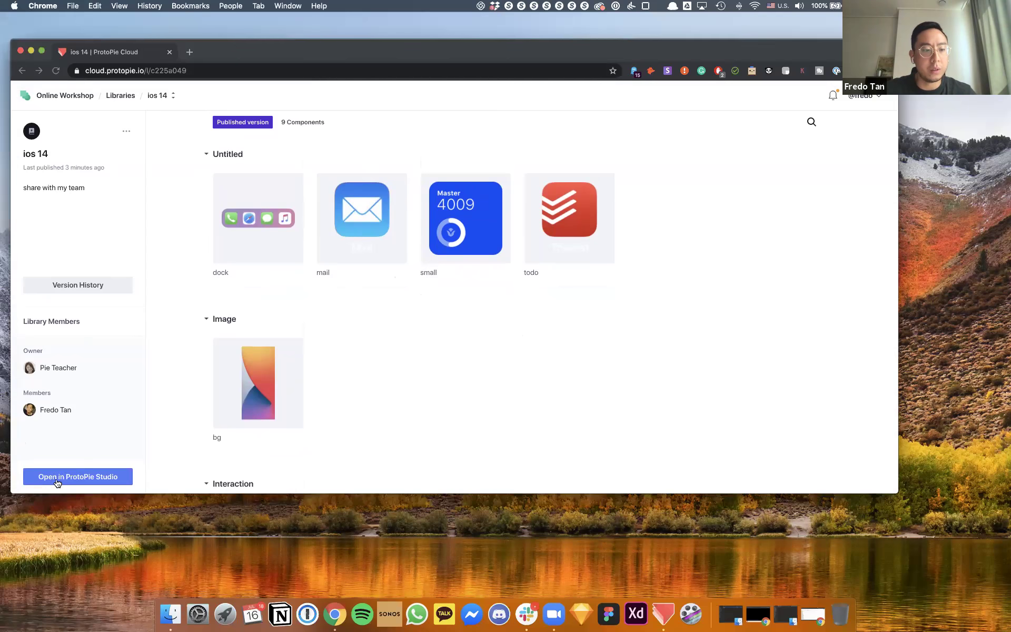
pyautogui.click(67, 478)
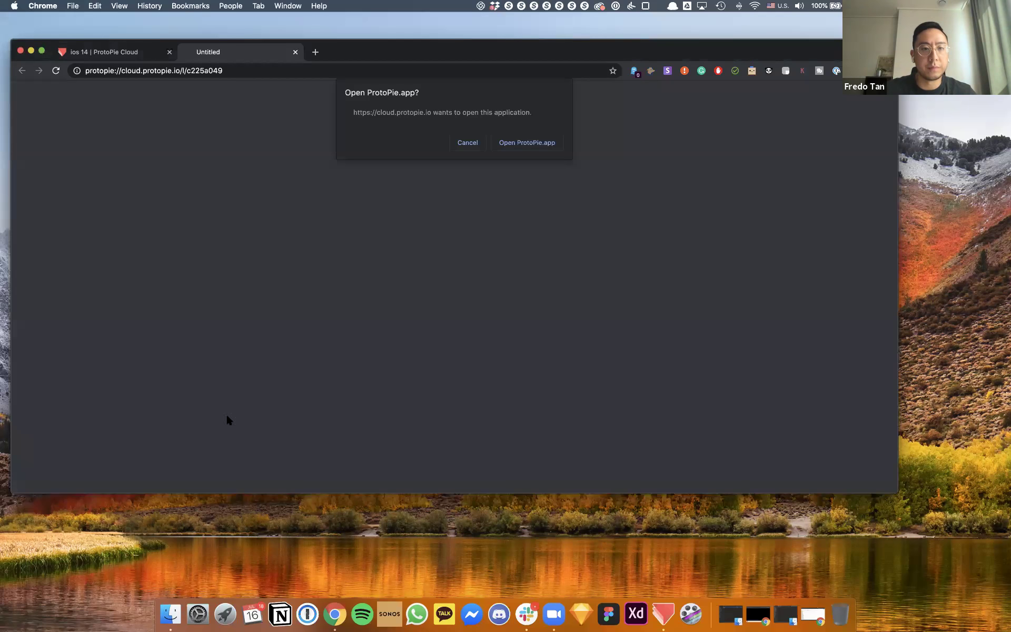
pyautogui.click(533, 145)
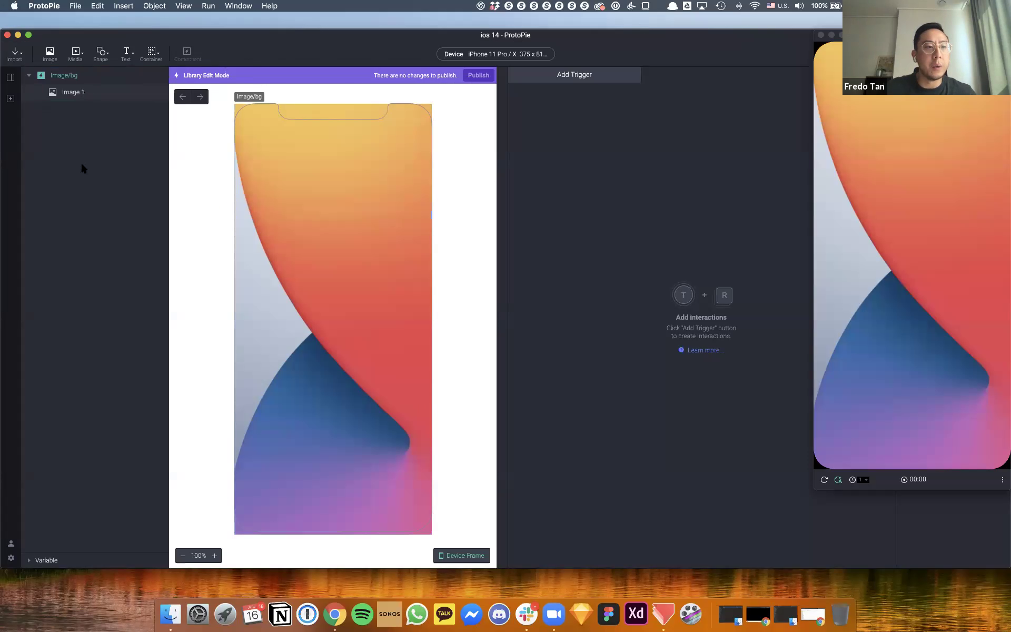
# Open the medium component from the Interaction group of the ios 14 library for editing
pyautogui.click(11, 100)
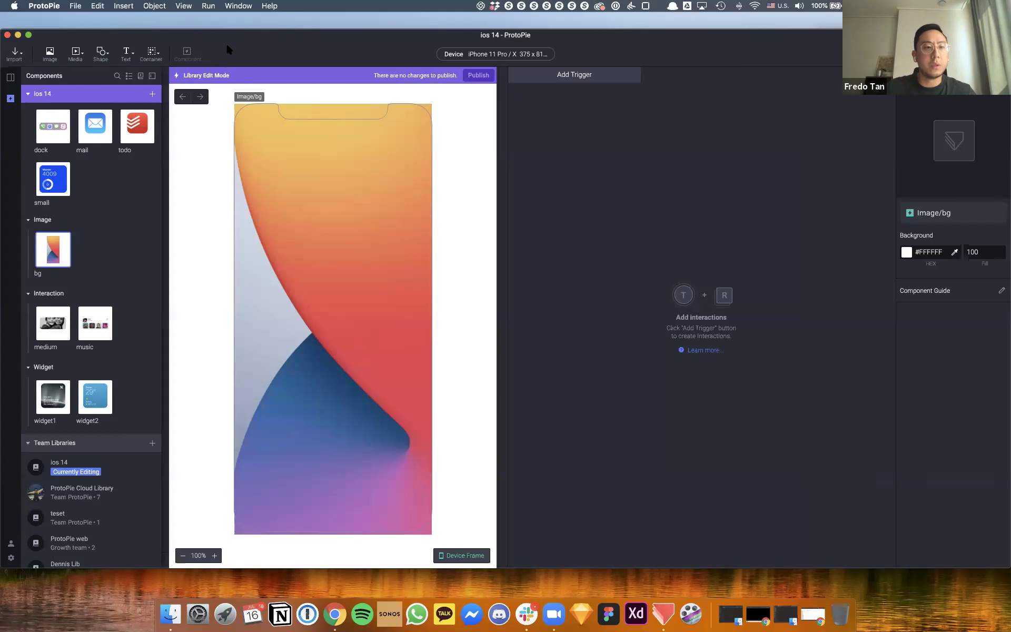
pyautogui.click(1002, 291)
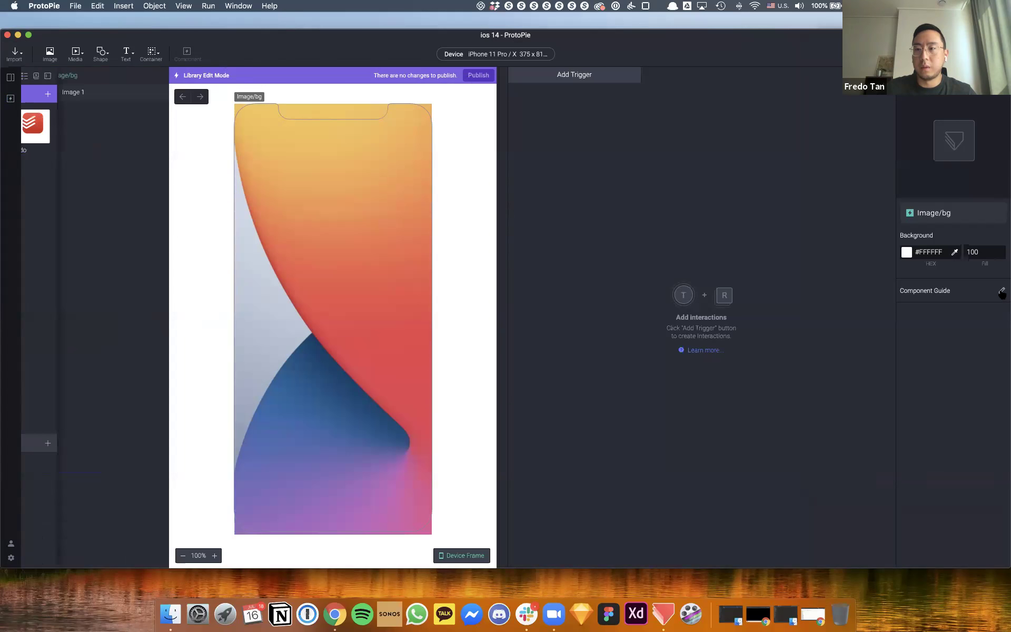
pyautogui.click(18, 101)
pyautogui.click(54, 333)
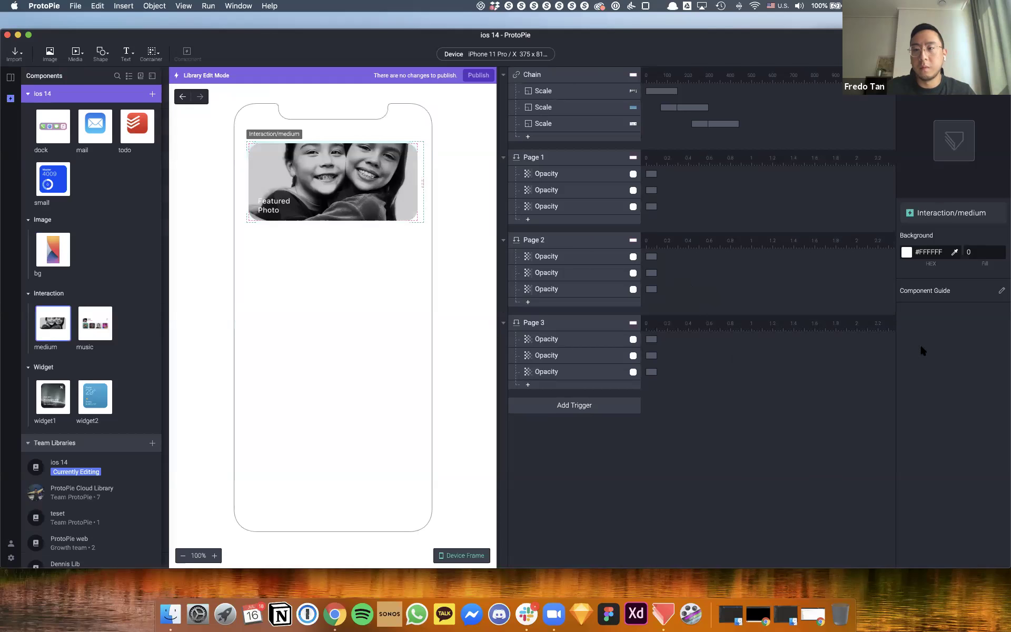
# Correct the Interaction/medium component guide's description to "Paging up & down to switch widgets"
pyautogui.click(1002, 292)
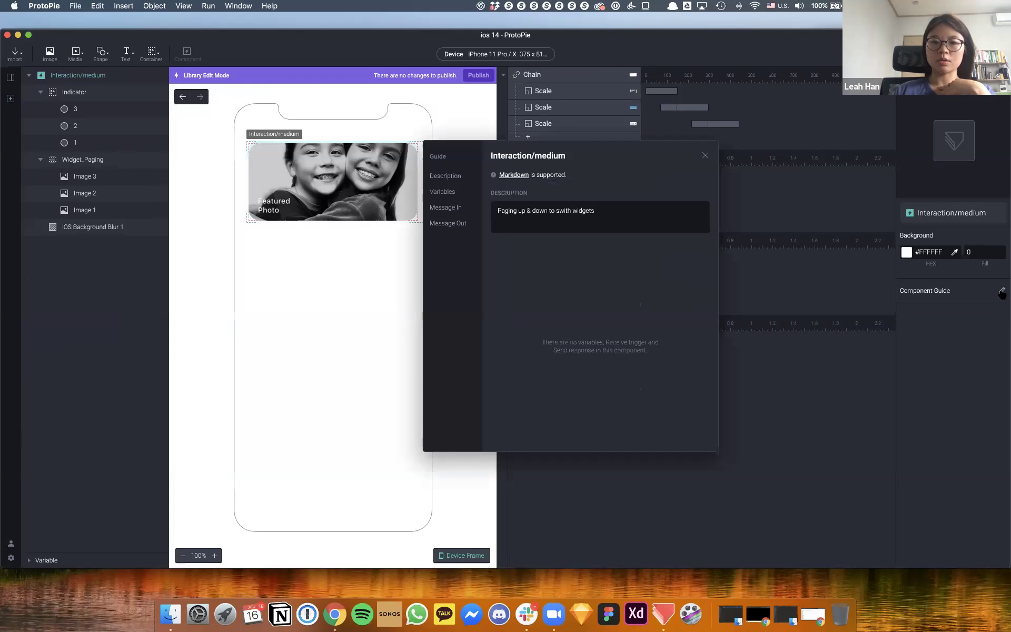
pyautogui.click(621, 211)
pyautogui.click(539, 211)
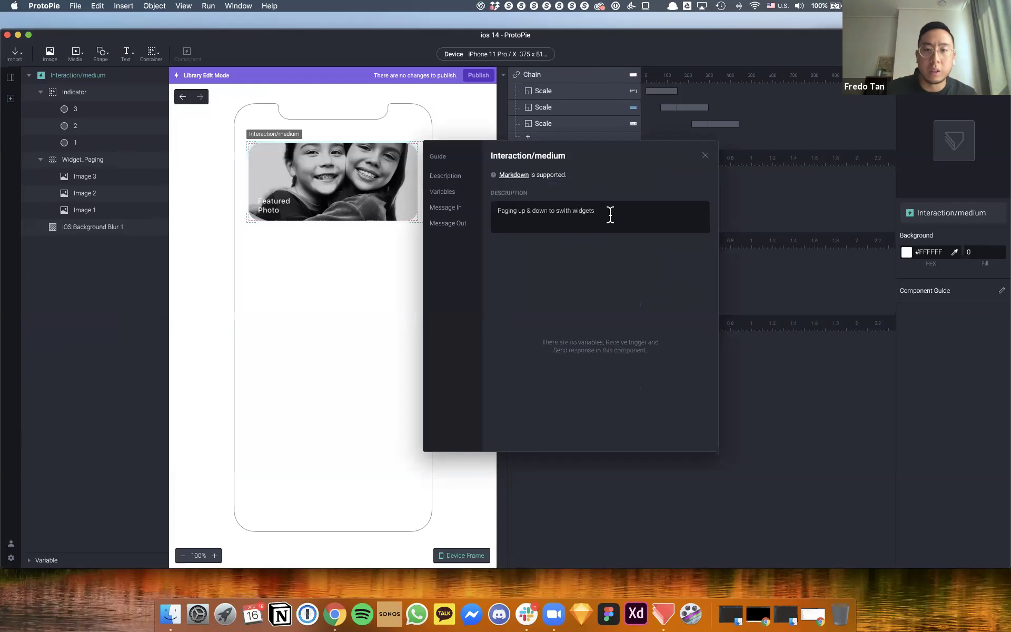
pyautogui.click(567, 211)
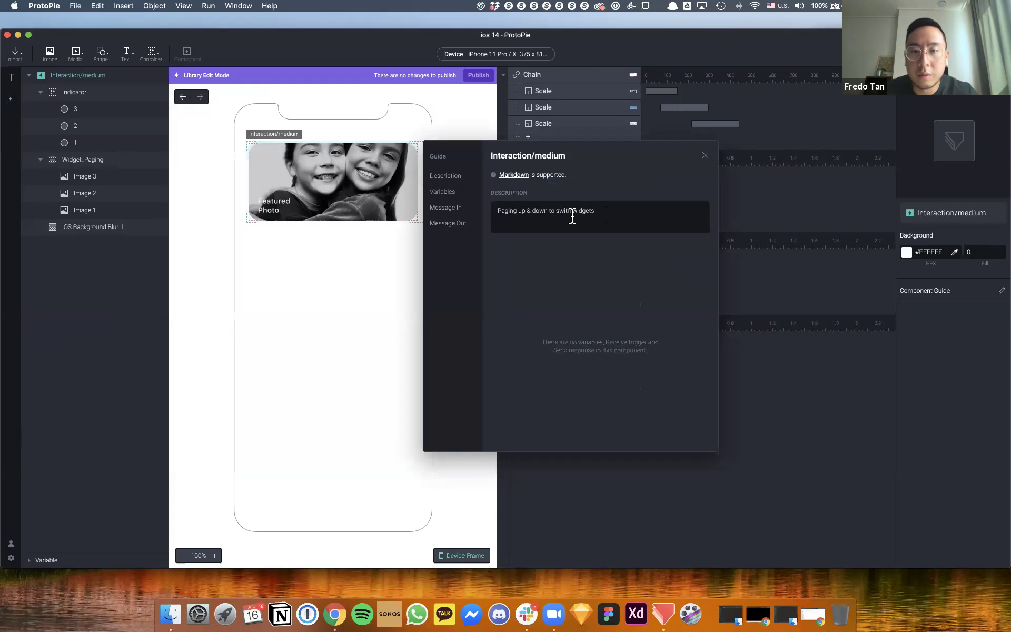
pyautogui.write('c')
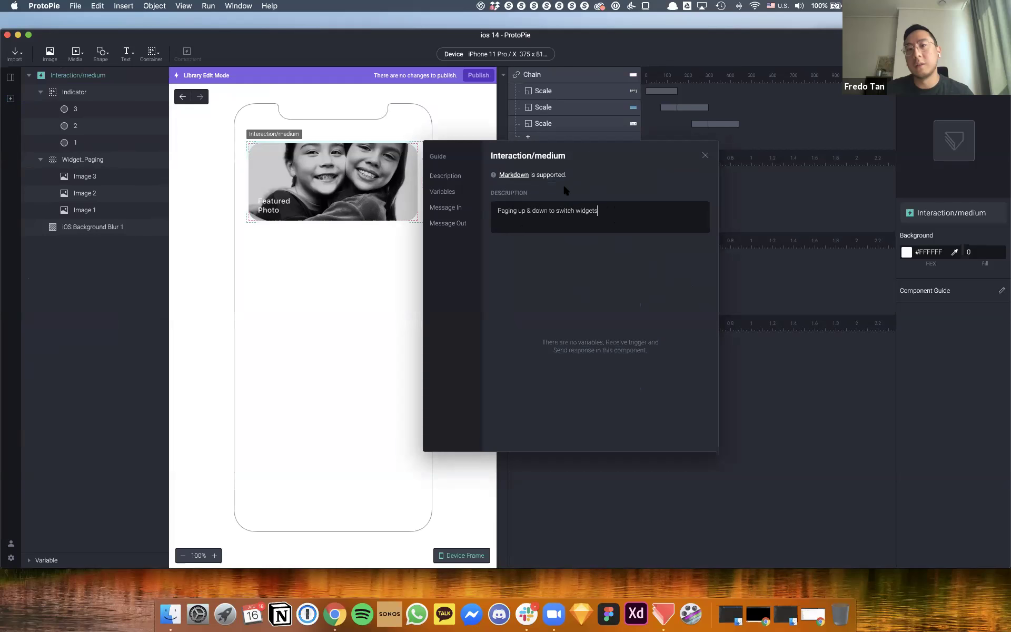
pyautogui.click(642, 232)
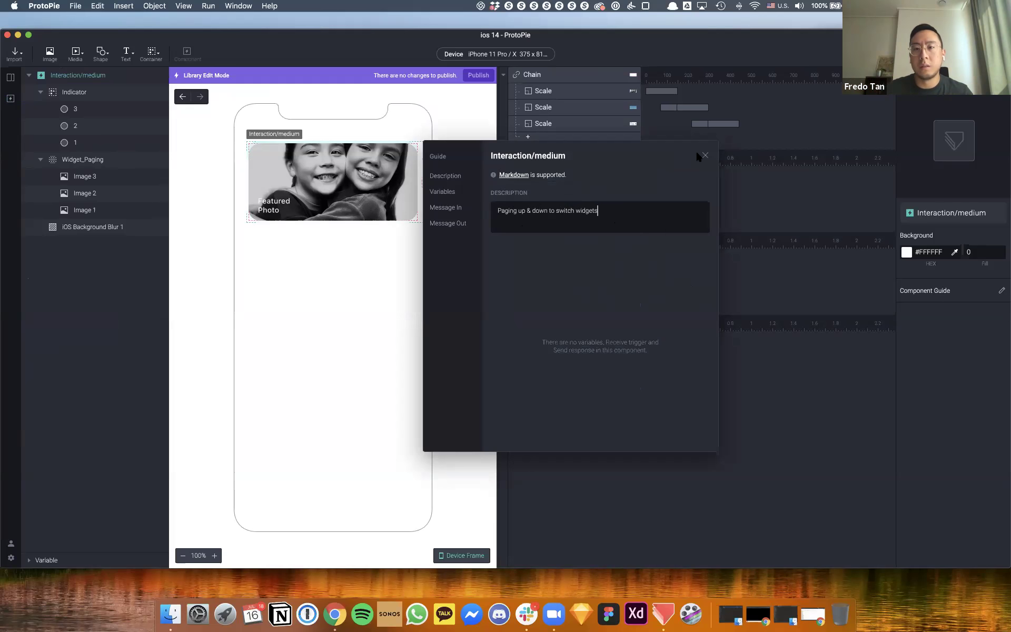
pyautogui.click(752, 414)
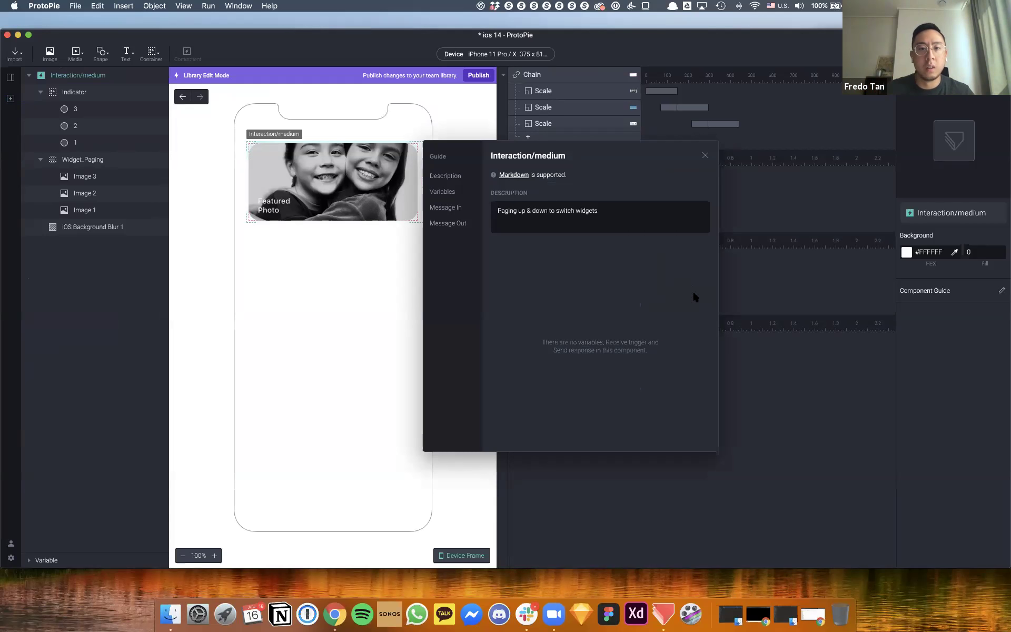
pyautogui.click(706, 157)
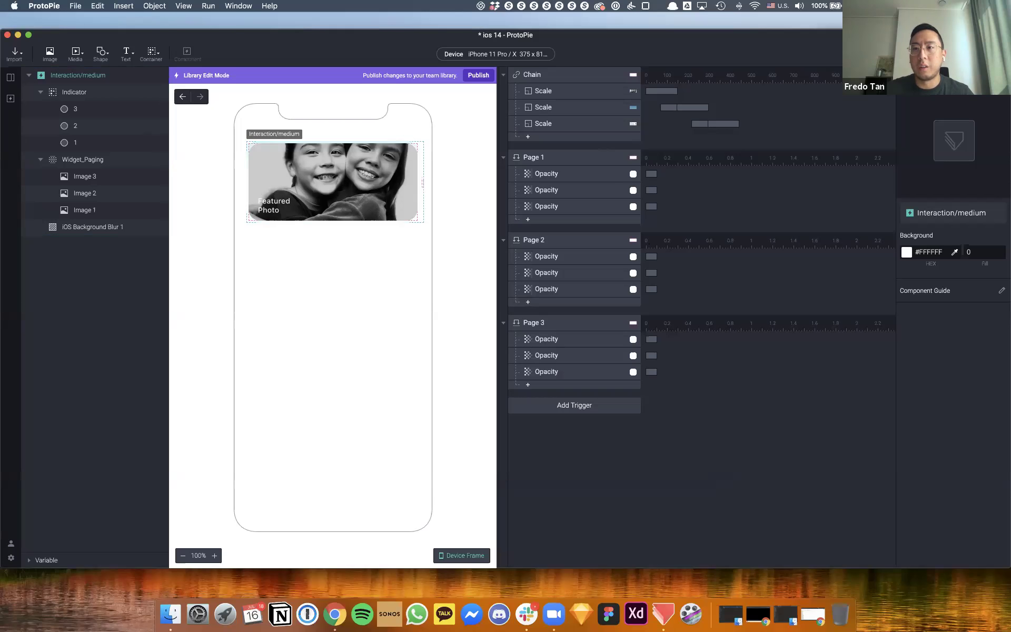
# Check the Interaction/medium component in the preview and return to the editor
pyautogui.press('super+p')
pyautogui.moveTo(939, 137)
pyautogui.mouseDown()
pyautogui.moveTo(939, 74)
pyautogui.moveTo(930, 147)
pyautogui.mouseUp()
pyautogui.click(691, 415)
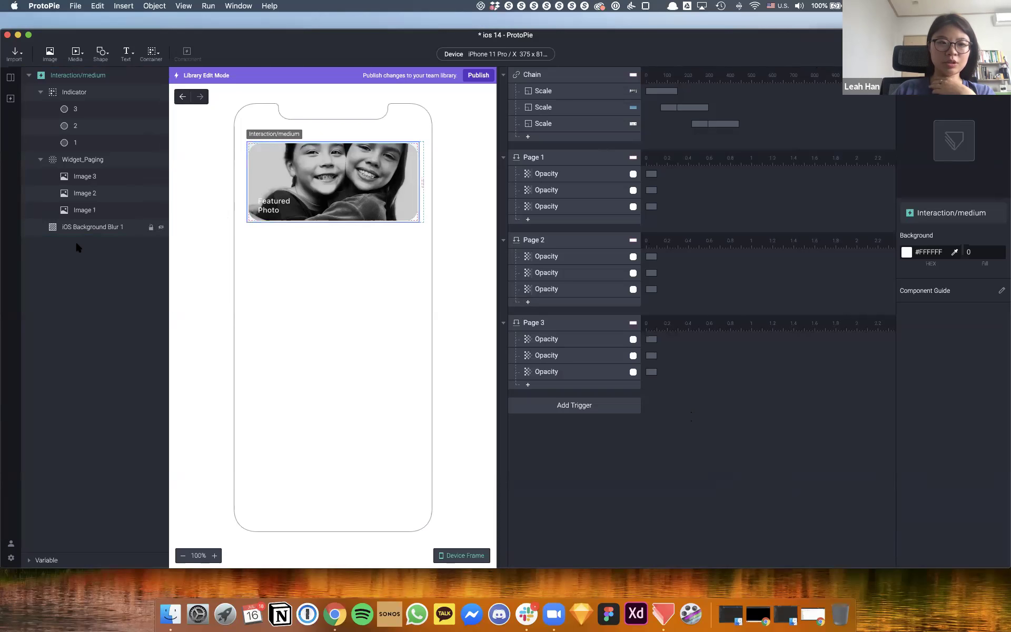
# Replace the picture of Image 1 in Widget_Paging with the library workshop PNG from the Workshop folder
pyautogui.click(85, 213)
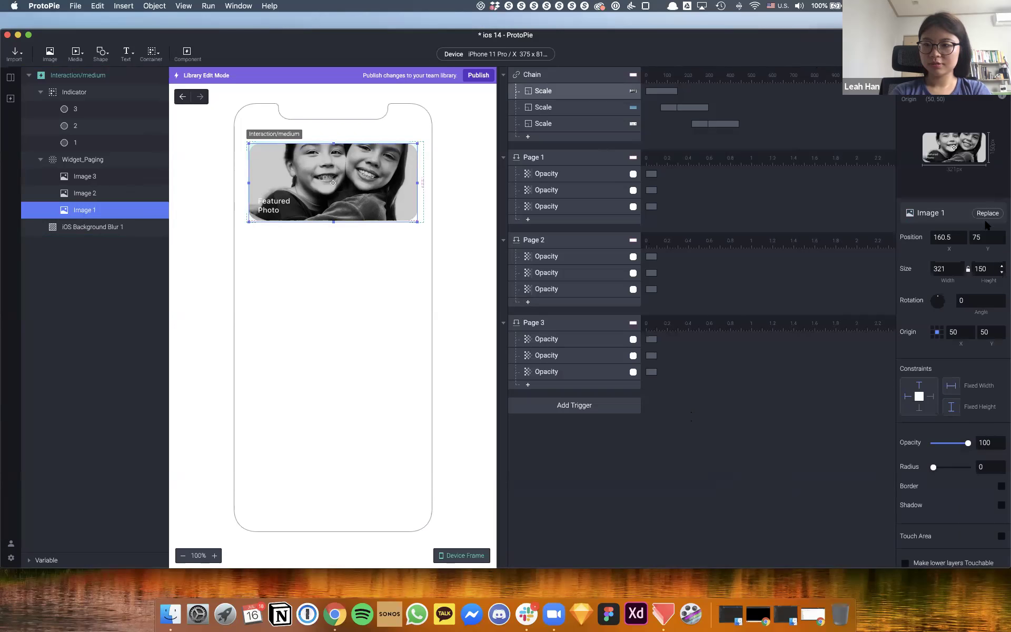
pyautogui.click(989, 214)
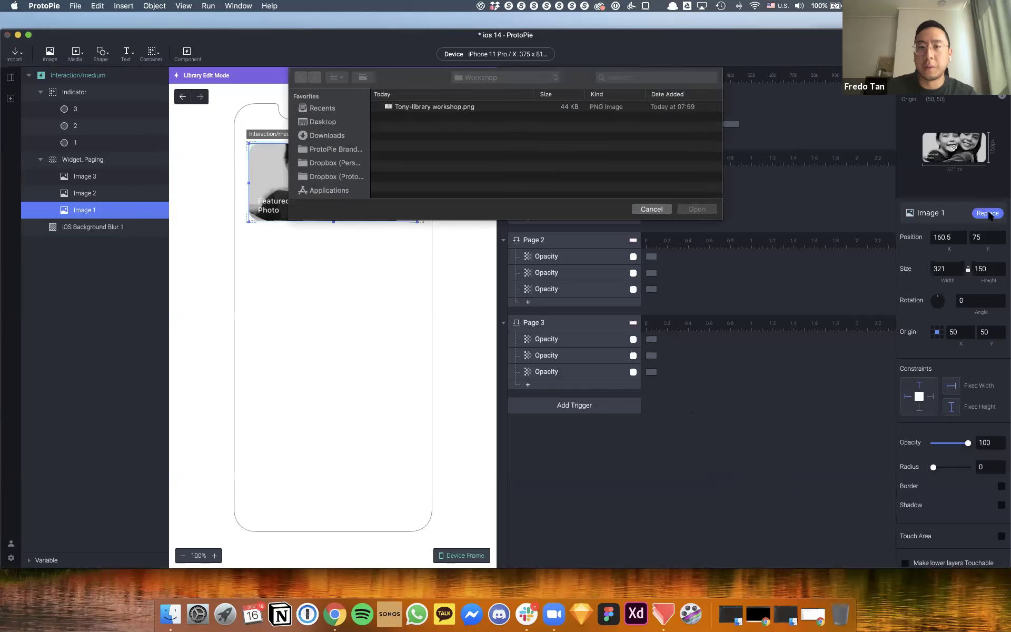
pyautogui.doubleClick(422, 108)
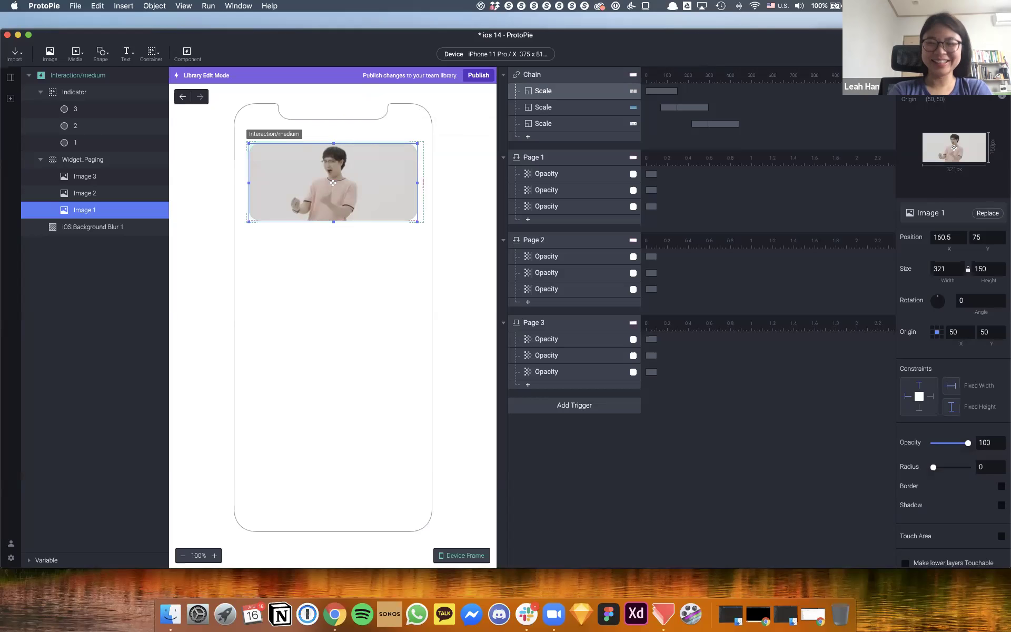
# Preview the medium component with its replacement image and save the ios 14 library
pyautogui.press('super+p')
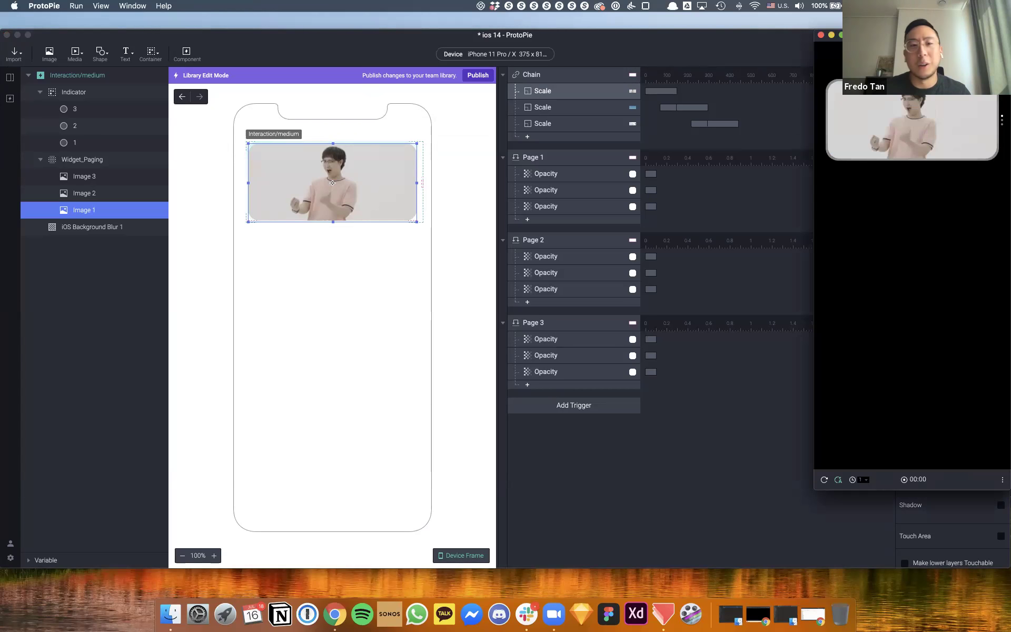
pyautogui.moveTo(933, 38); pyautogui.dragTo(861, 143)
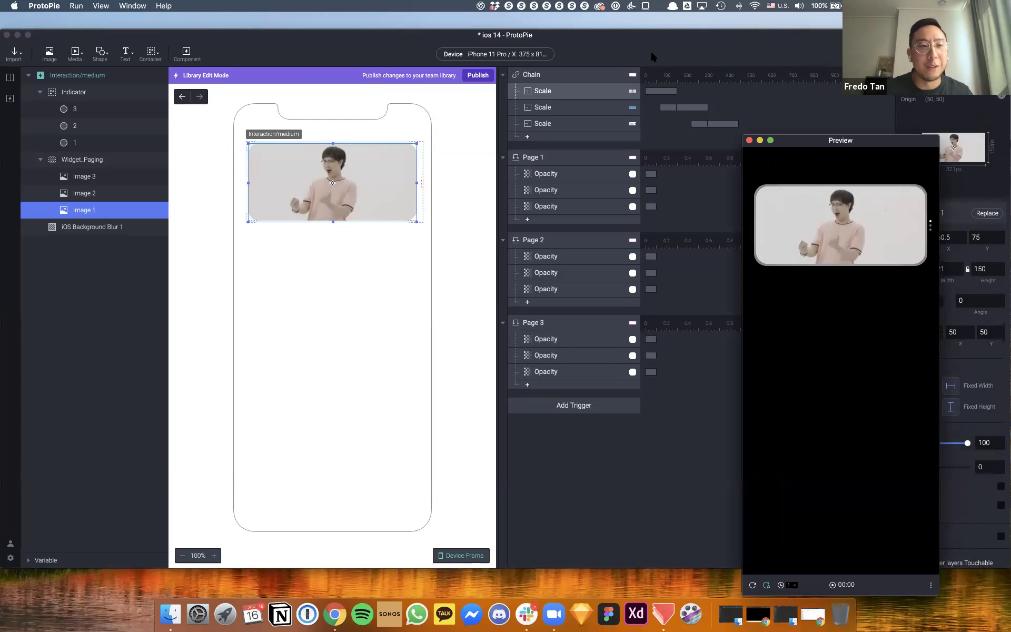
pyautogui.click(612, 35)
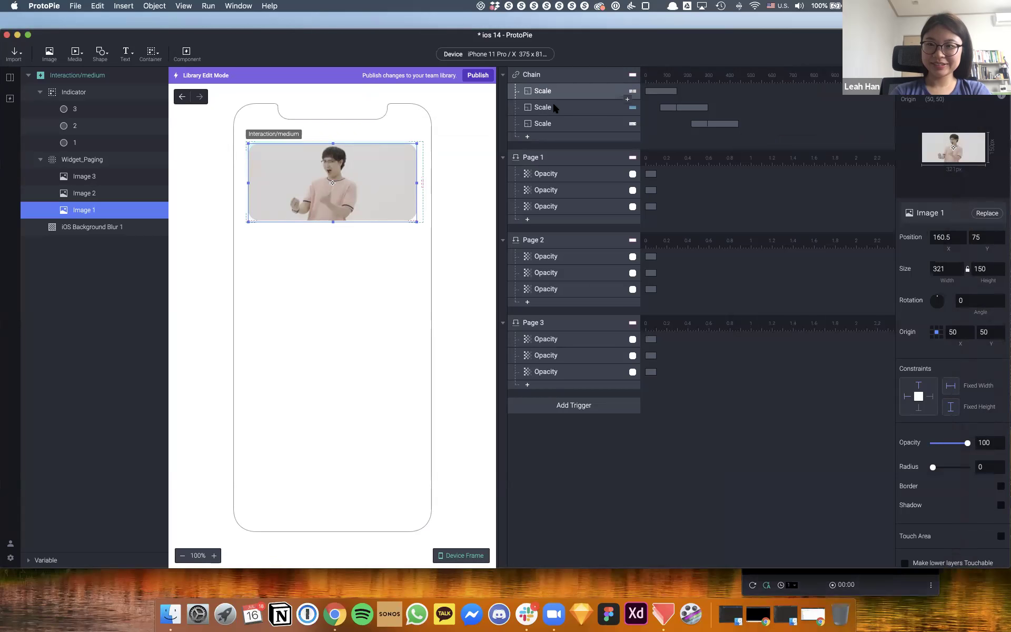
pyautogui.press('super+s')
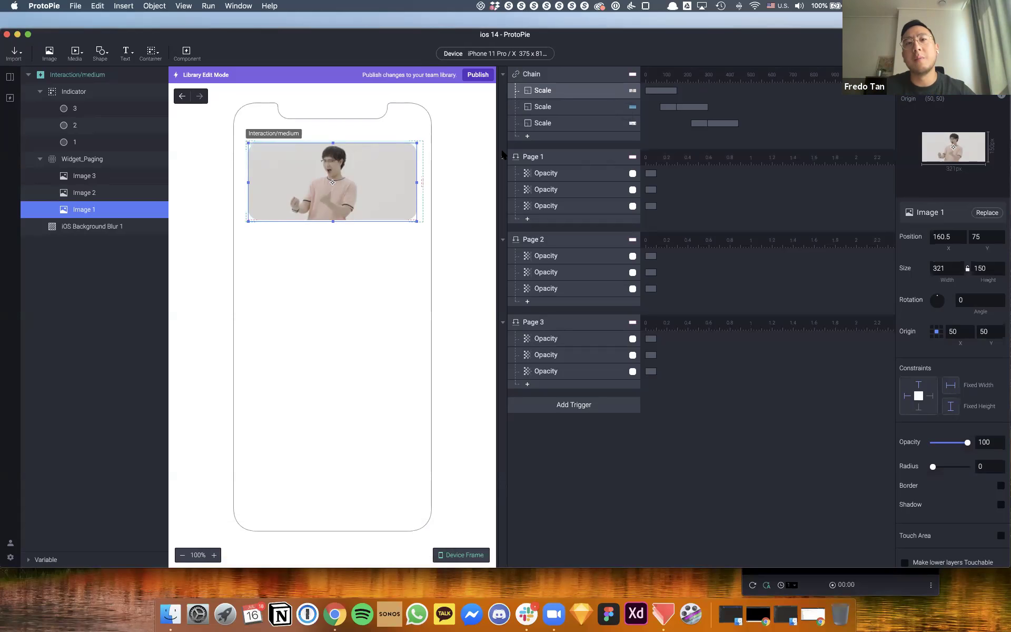
# Publish the ios 14 library as "4th Version" with a description crediting the replaced image 1 to a teammate's awesome photo
pyautogui.click(475, 78)
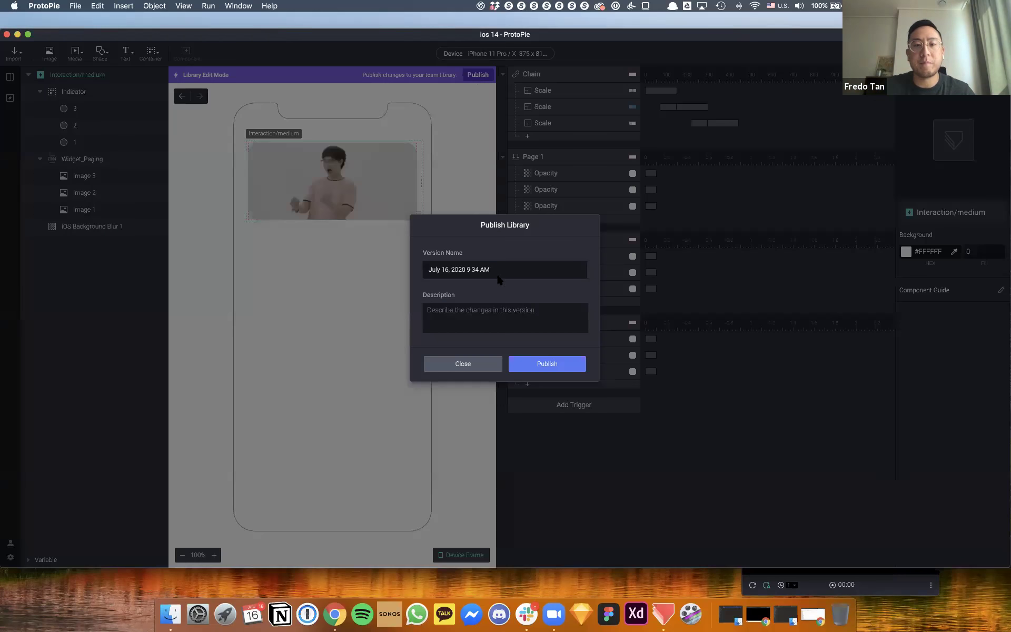
pyautogui.tripleClick(500, 269)
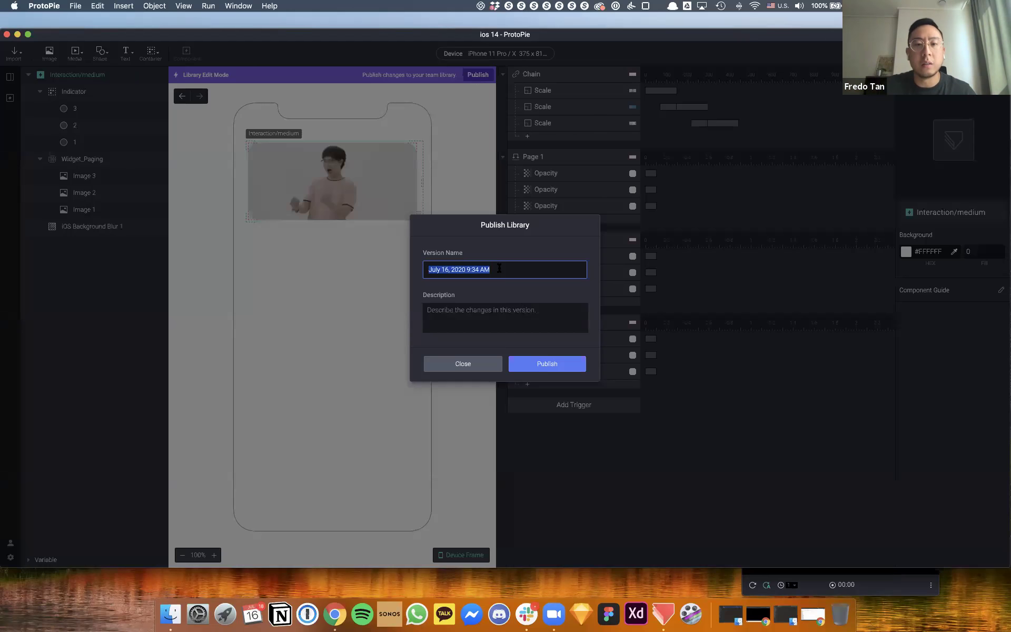
pyautogui.press('BackSpace')
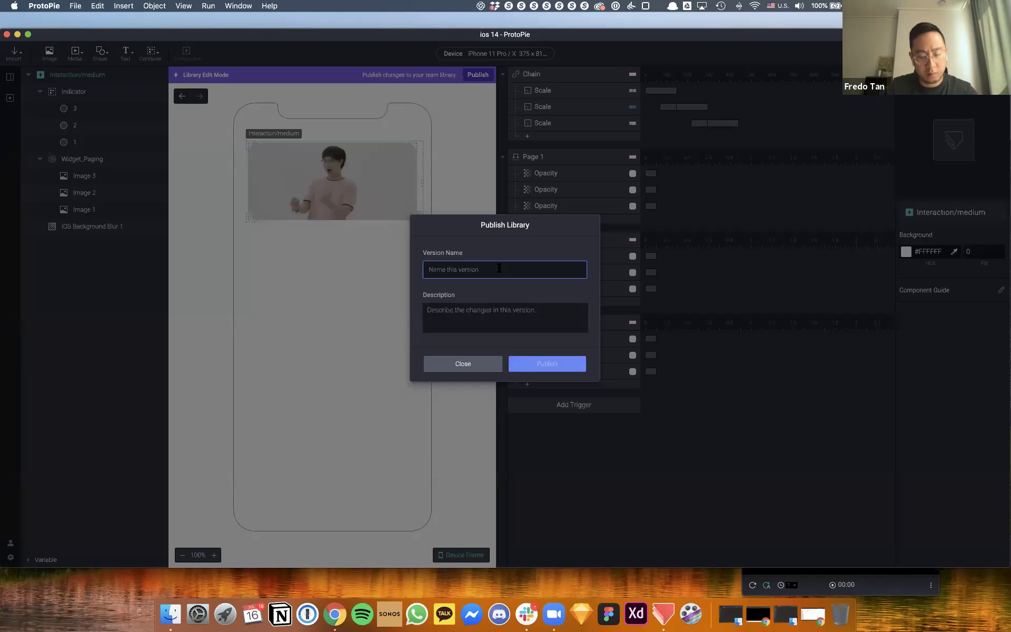
pyautogui.write('4th Version')
pyautogui.press('Tab')
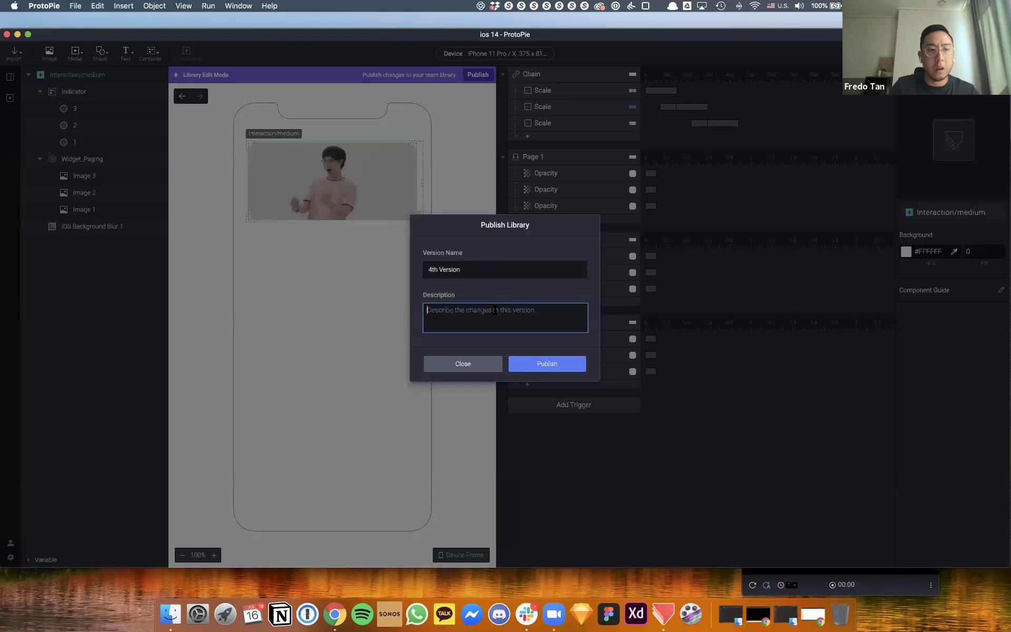
pyautogui.write('Replaced ')
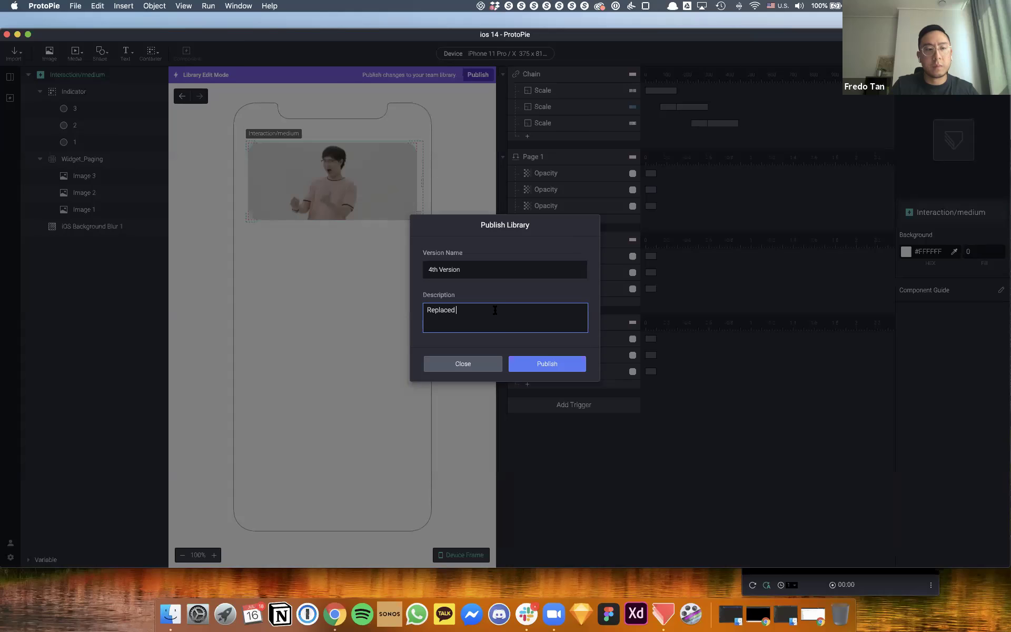
pyautogui.write("image 1 with Tony's awesome photo.")
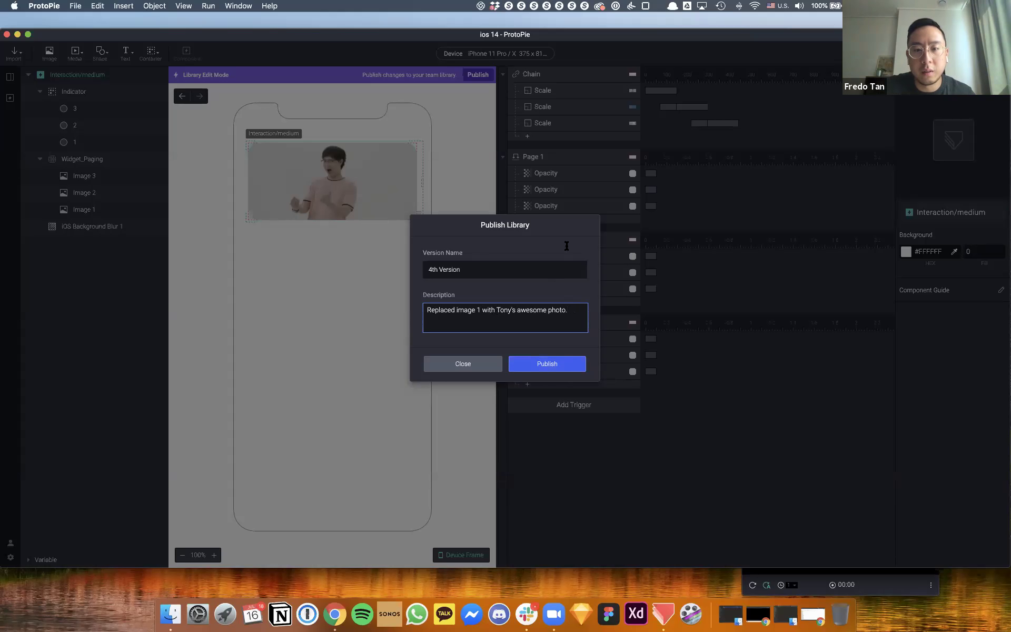
pyautogui.click(545, 369)
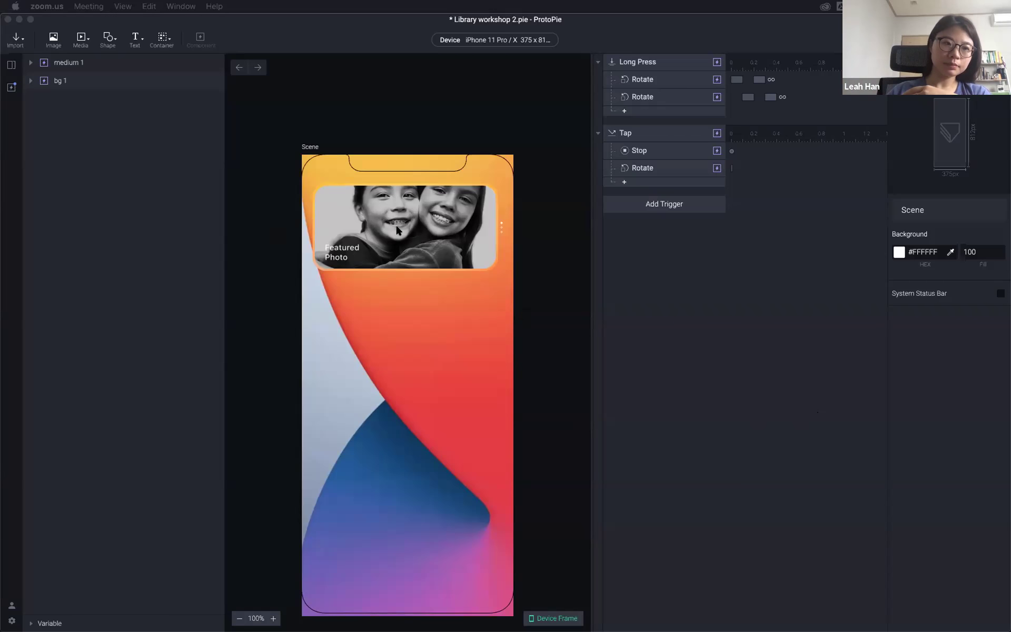
# Update the Interaction/medium component in Library workshop 2 to the ios 14 library's 4th Version and close the update dialog
pyautogui.click(11, 89)
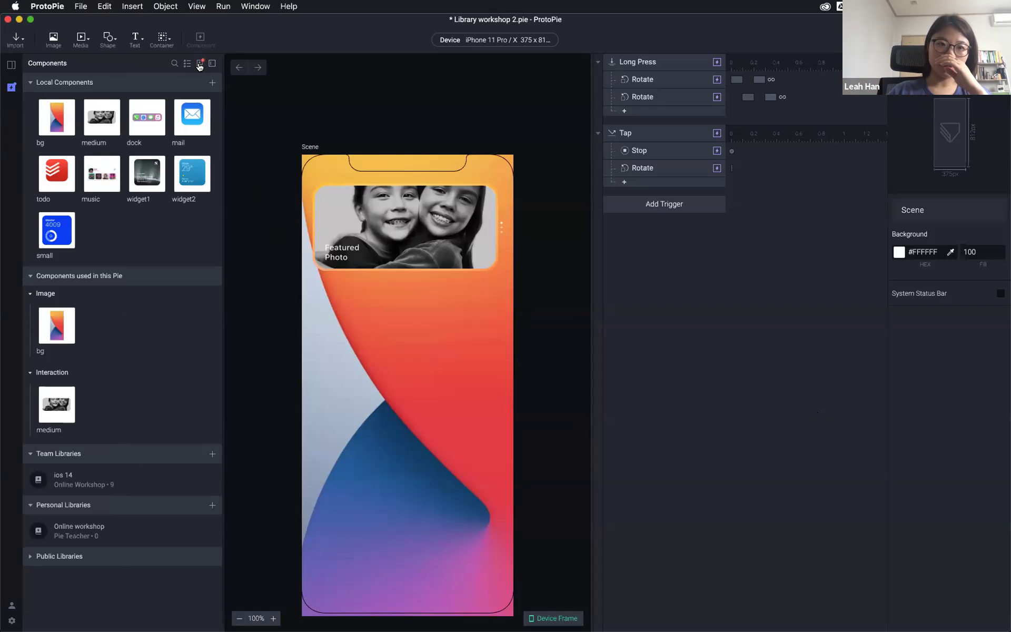
pyautogui.click(199, 65)
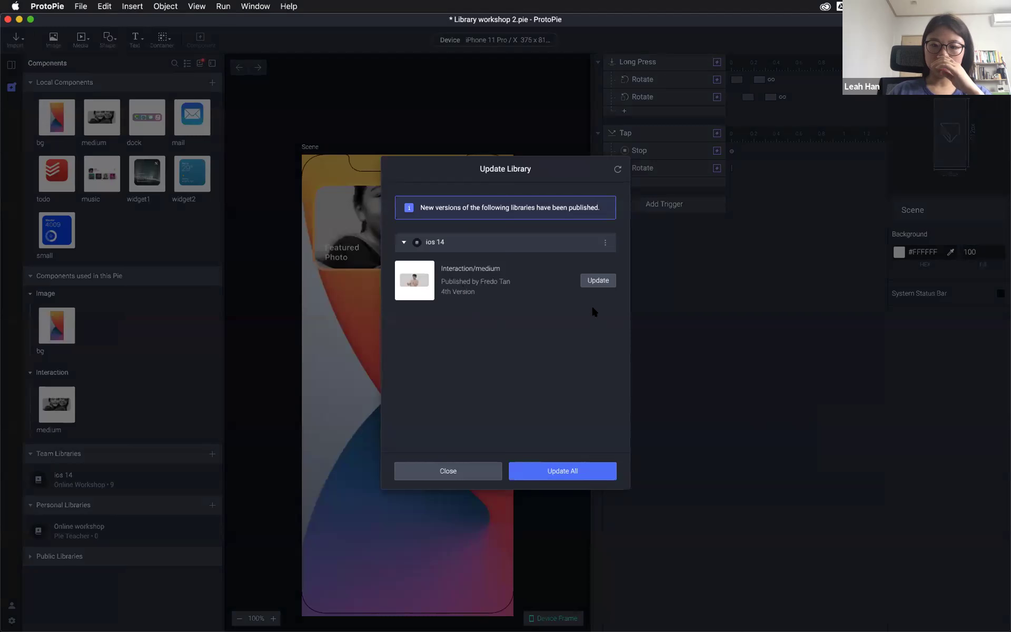
pyautogui.click(597, 282)
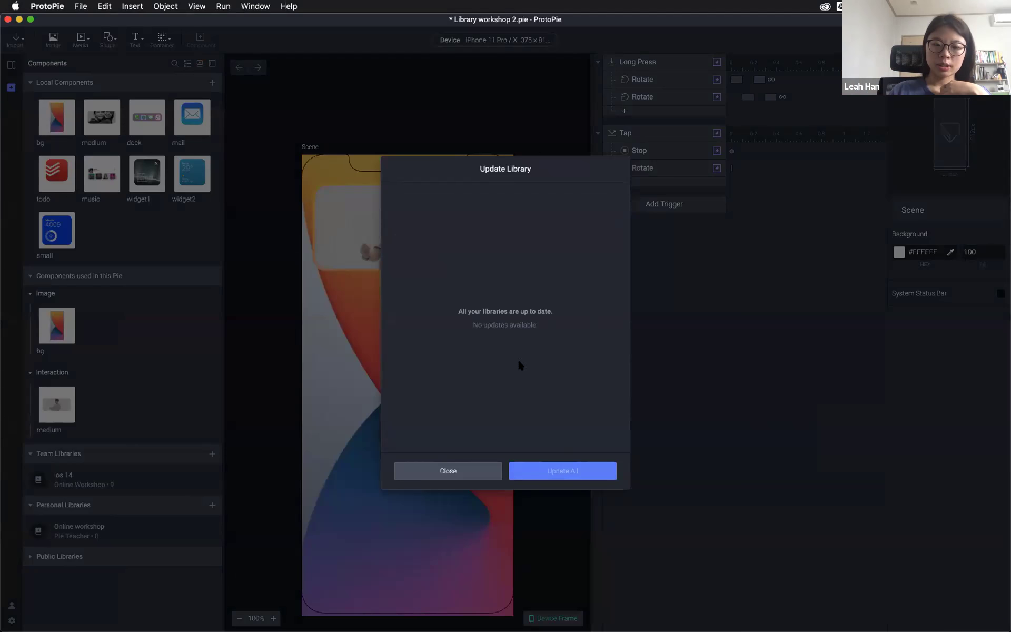
pyautogui.click(447, 470)
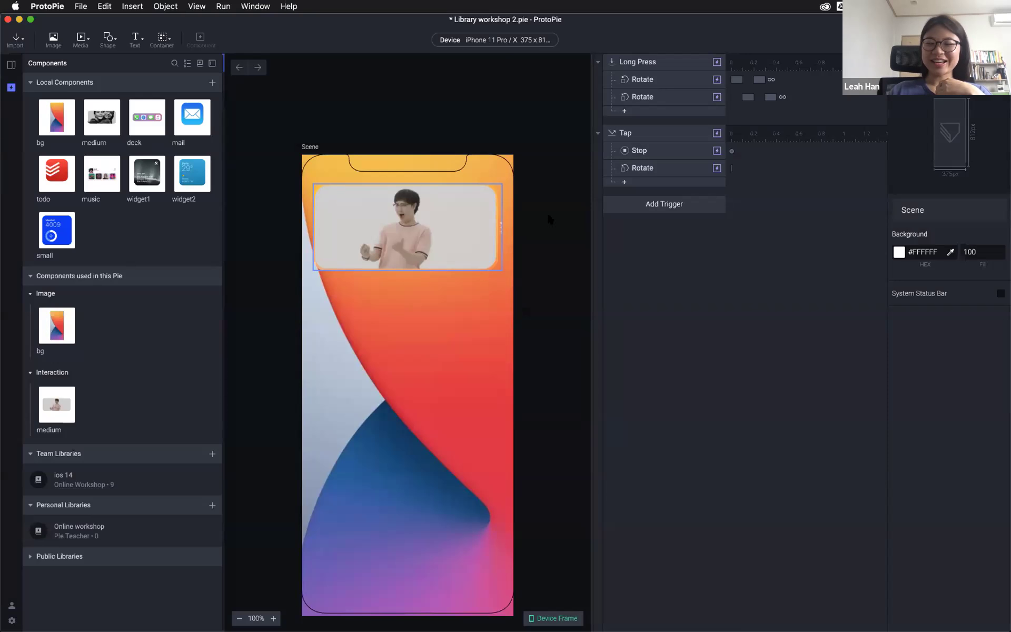
# Preview the scene with the updated medium component, close the preview and look over the component list
pyautogui.press('super+p')
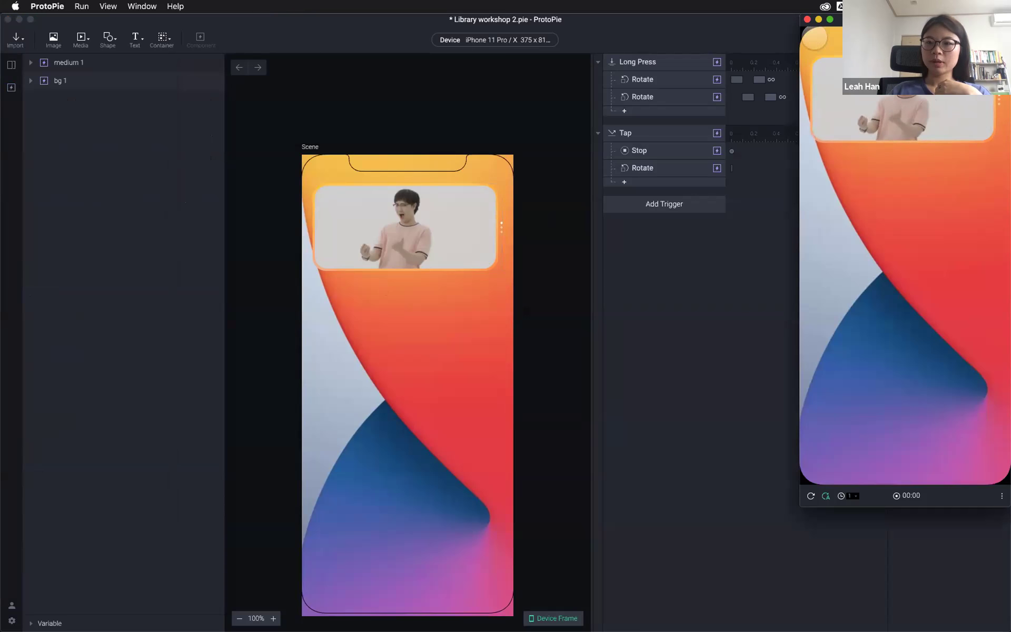
pyautogui.click(806, 20)
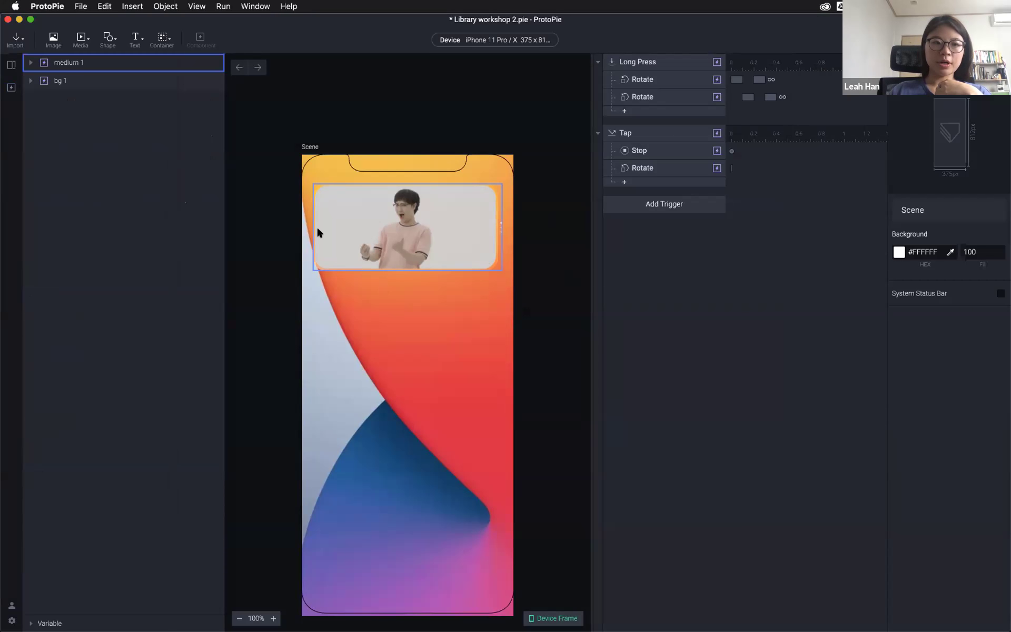
pyautogui.click(10, 90)
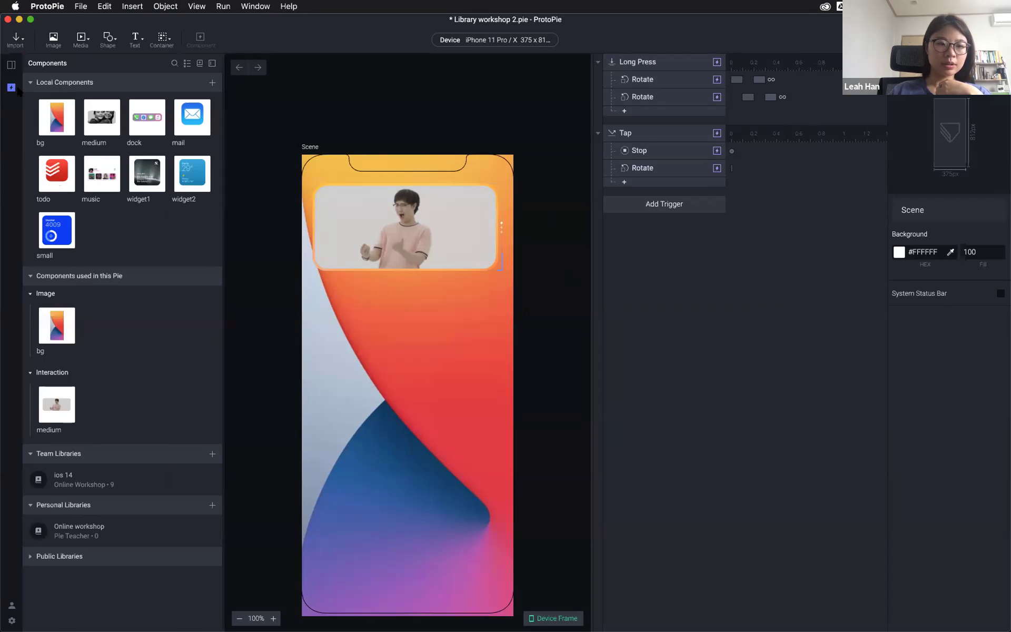
pyautogui.click(364, 117)
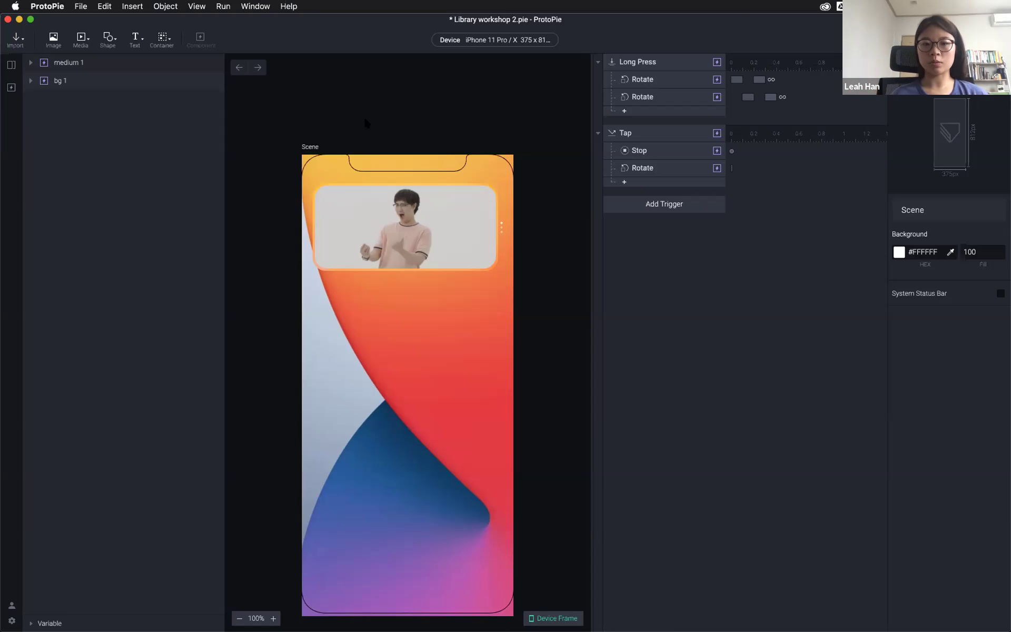
pyautogui.scroll(-2, 367, 123)
pyautogui.click(466, 386)
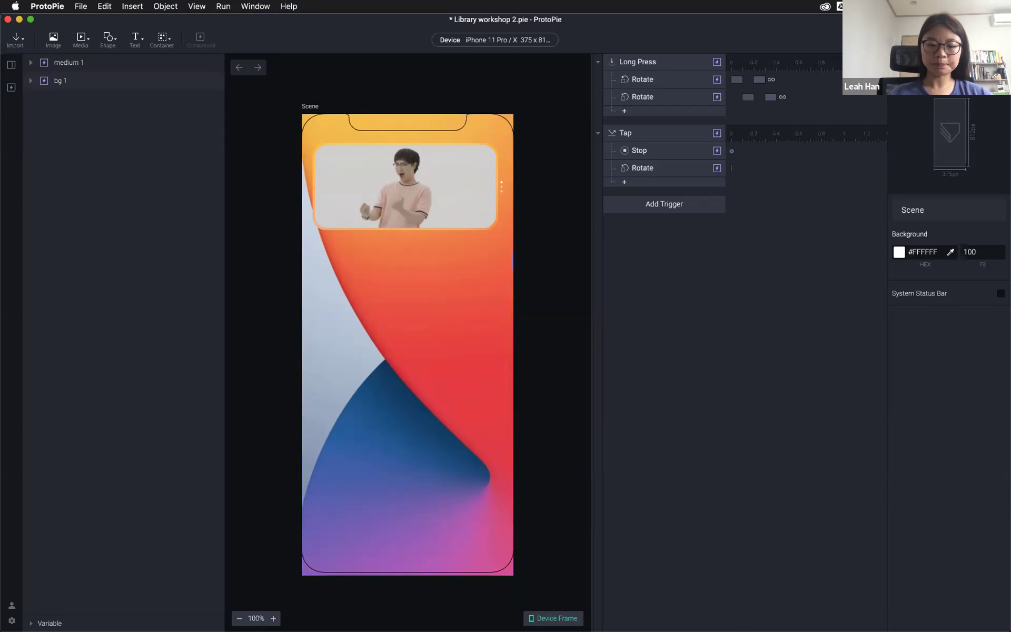
# Switch to the Interaction Library Online workshop deck in Keynote and play it from the "Using Interaction Libraries" slide
pyautogui.click(420, 607)
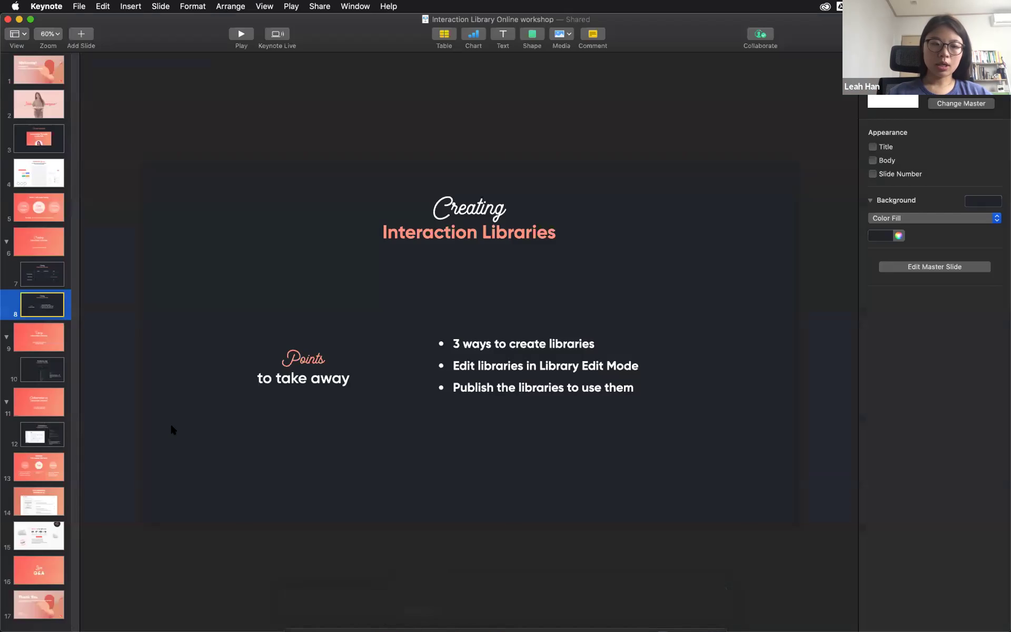
pyautogui.click(31, 336)
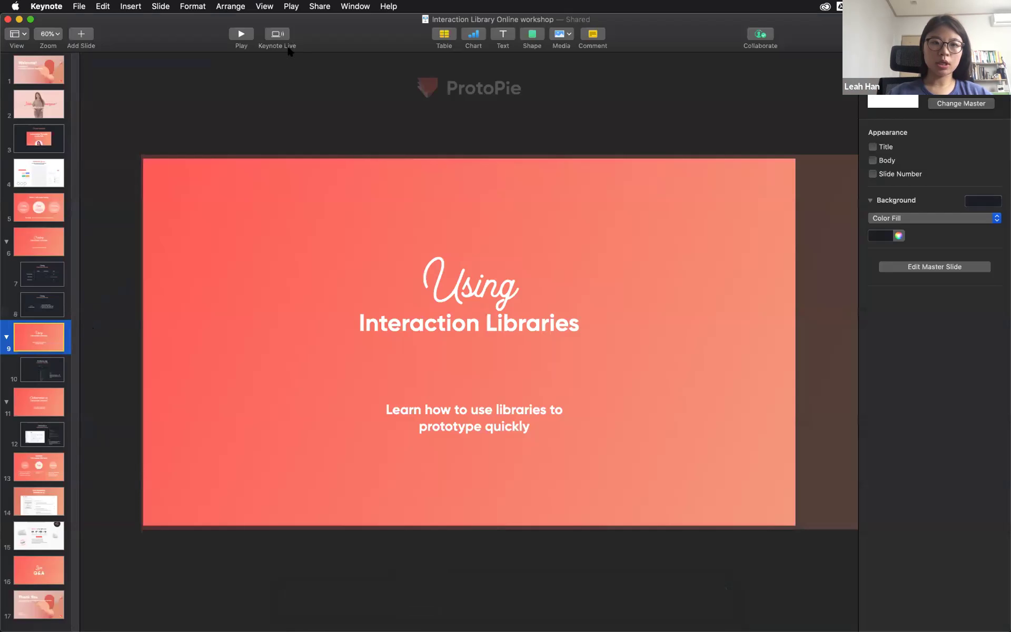
pyautogui.click(241, 34)
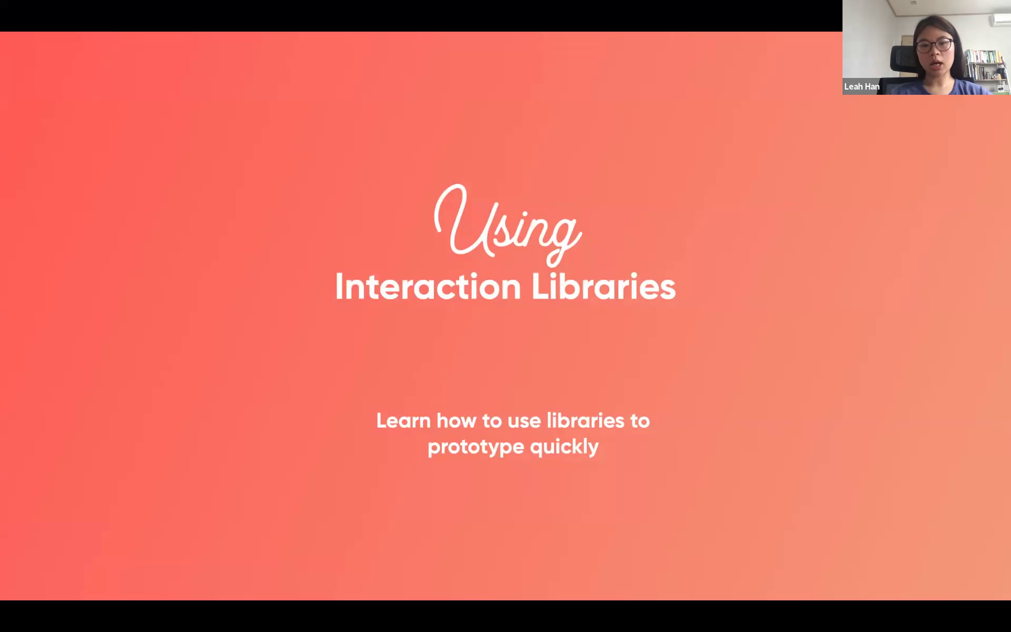
pyautogui.press('Right')
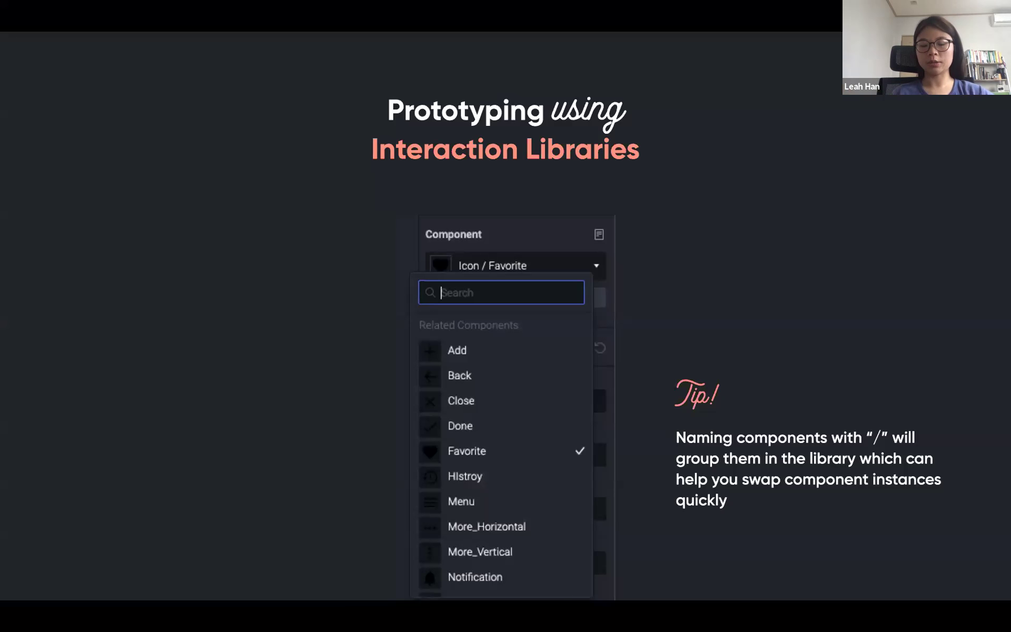
pyautogui.press('Right')
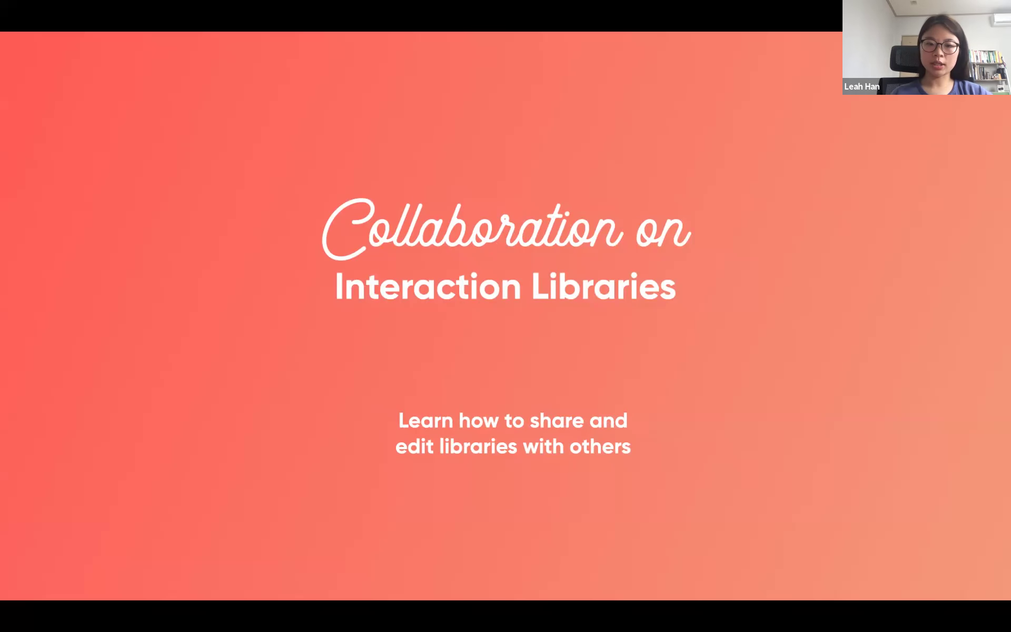
pyautogui.press('Right')
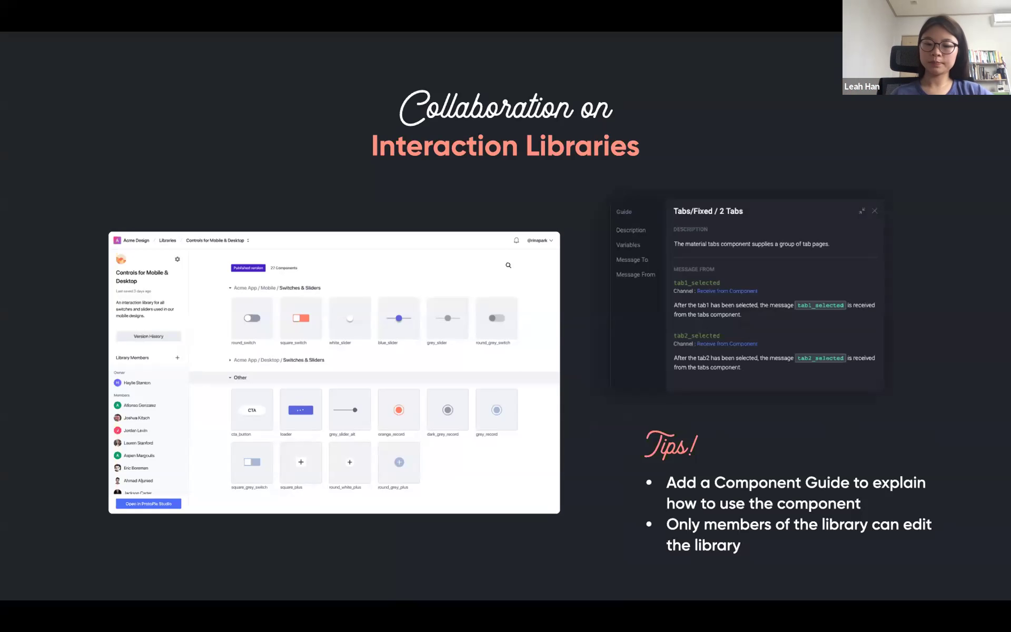
pyautogui.press('Right')
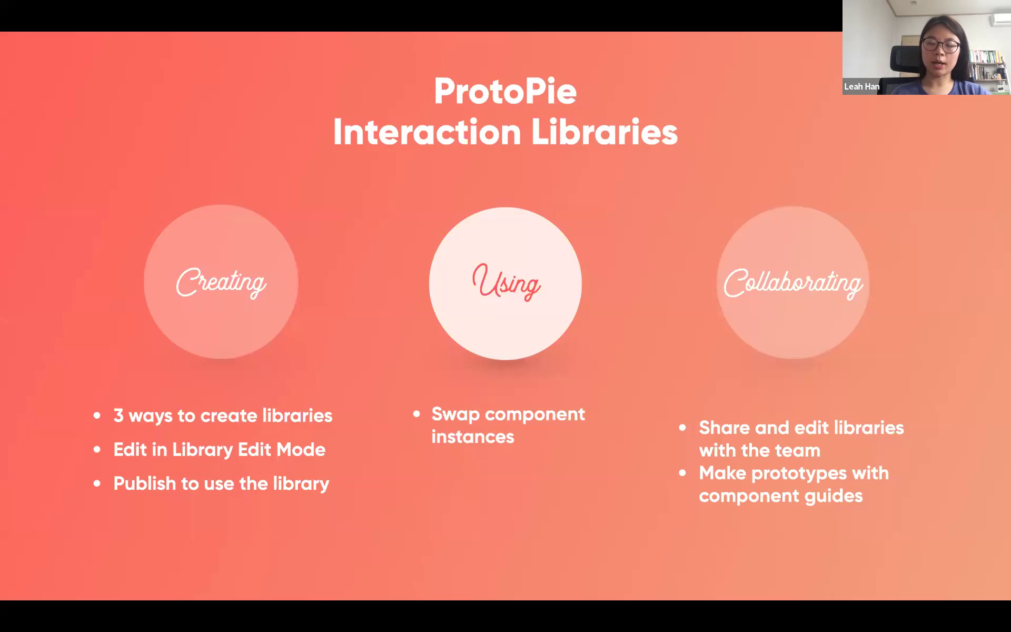
pyautogui.press('Right')
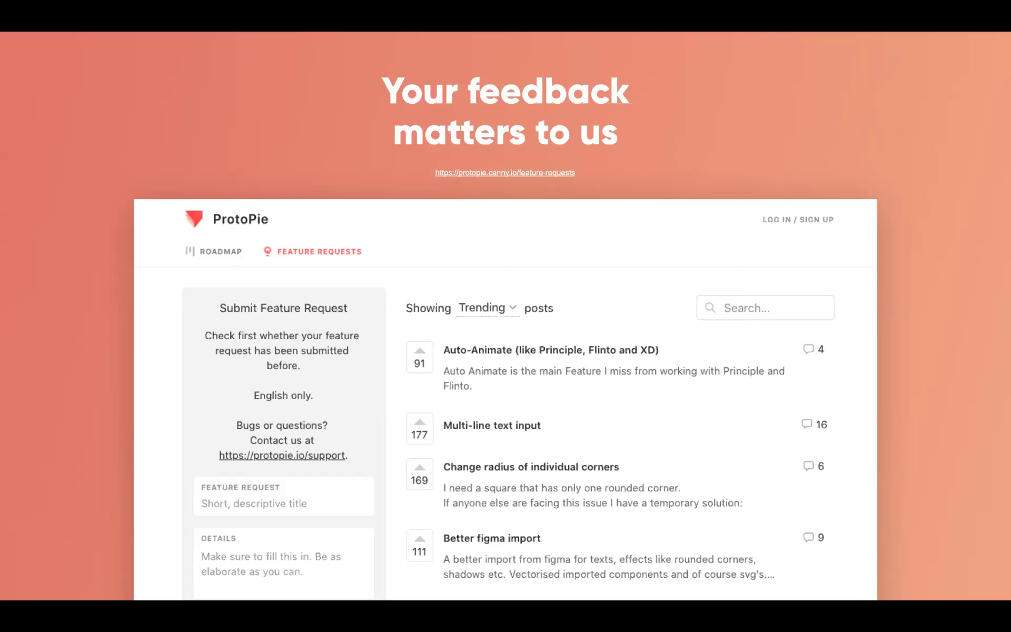
pyautogui.press('Right')
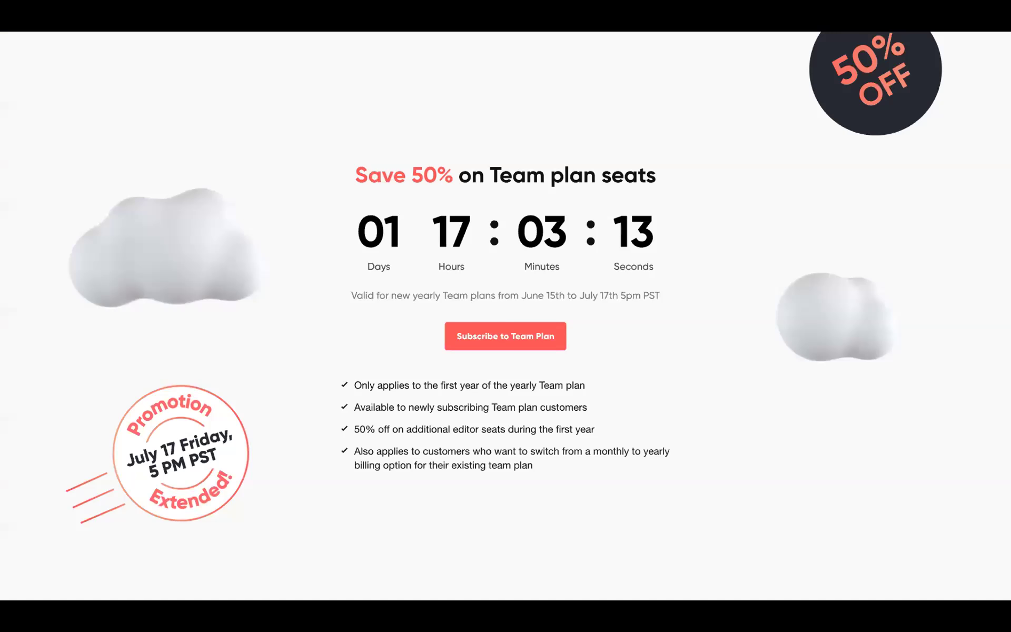
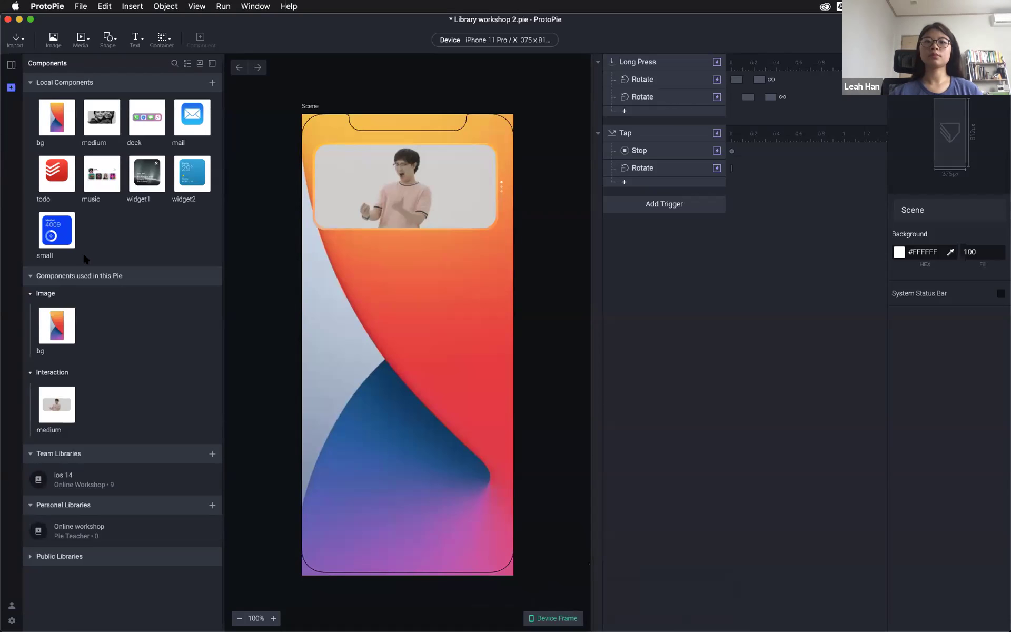
# Open the Online workshop personal library in Library Edit Mode and show its components
pyautogui.moveTo(344, 611)
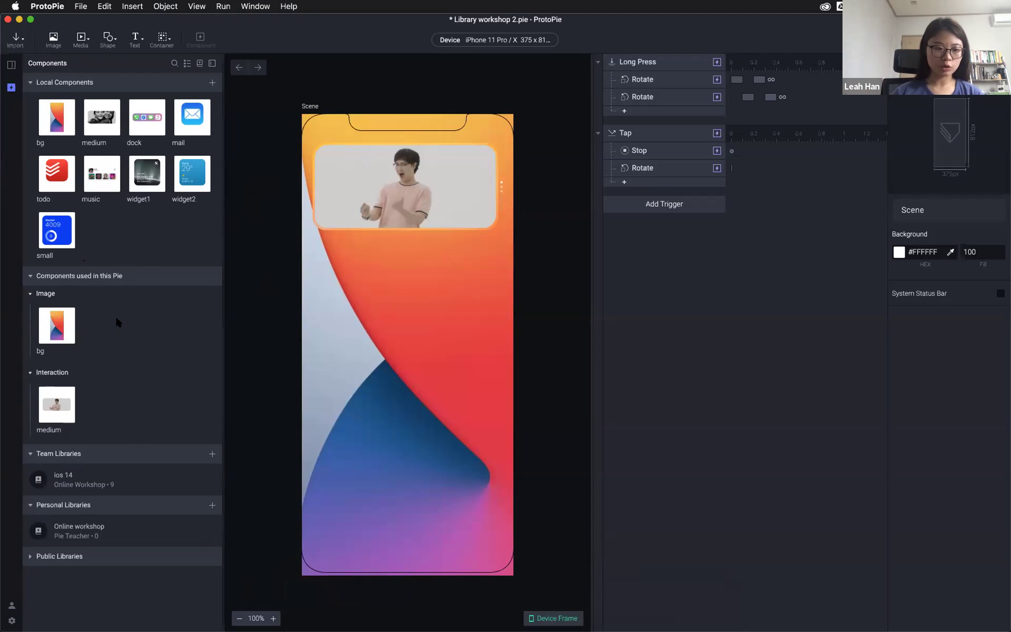
pyautogui.click(215, 534)
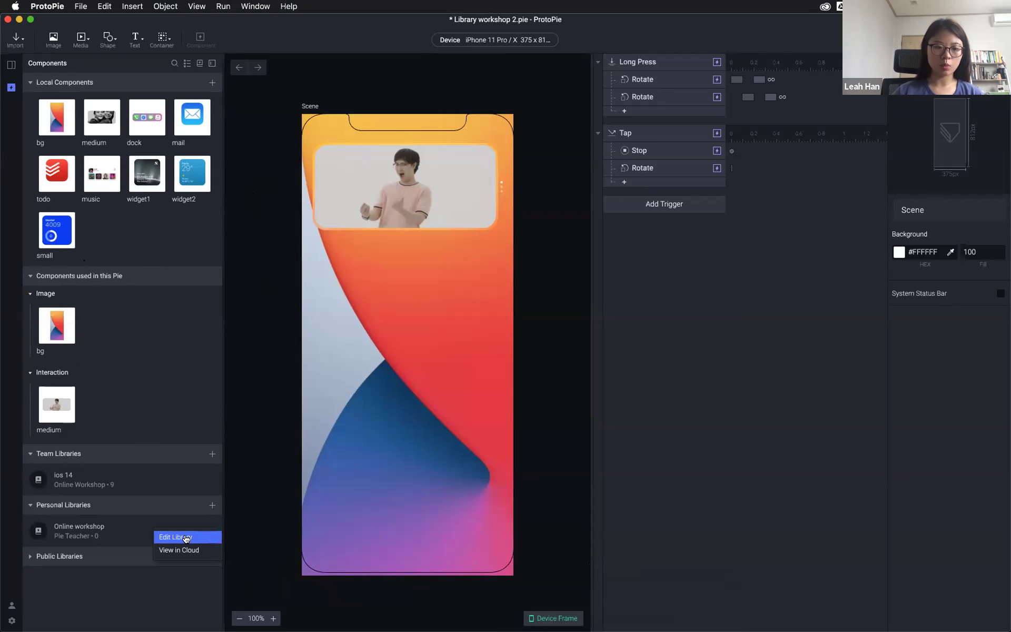
pyautogui.click(186, 538)
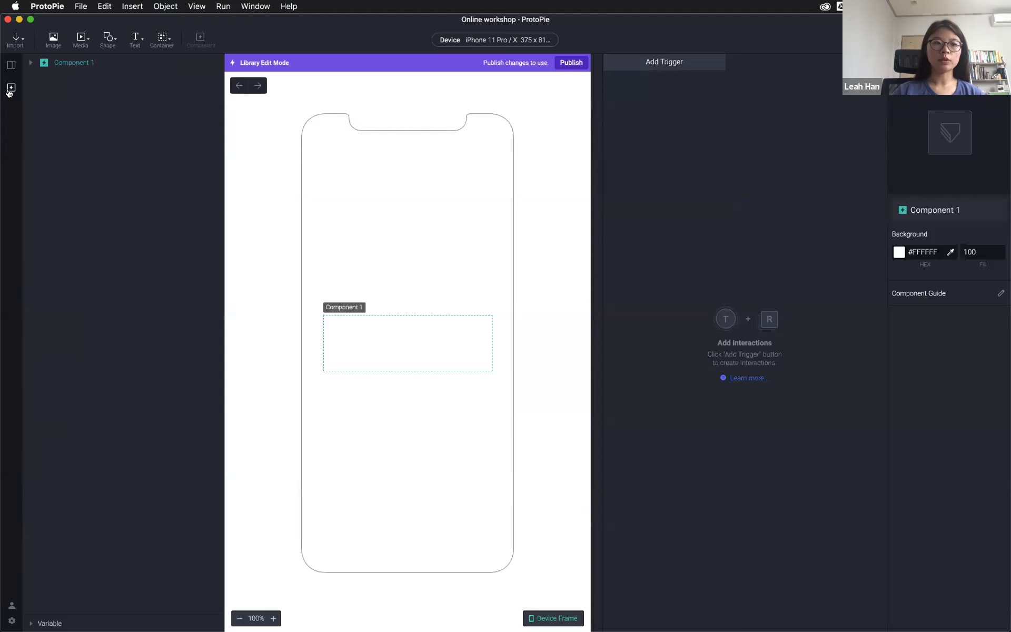
pyautogui.click(10, 88)
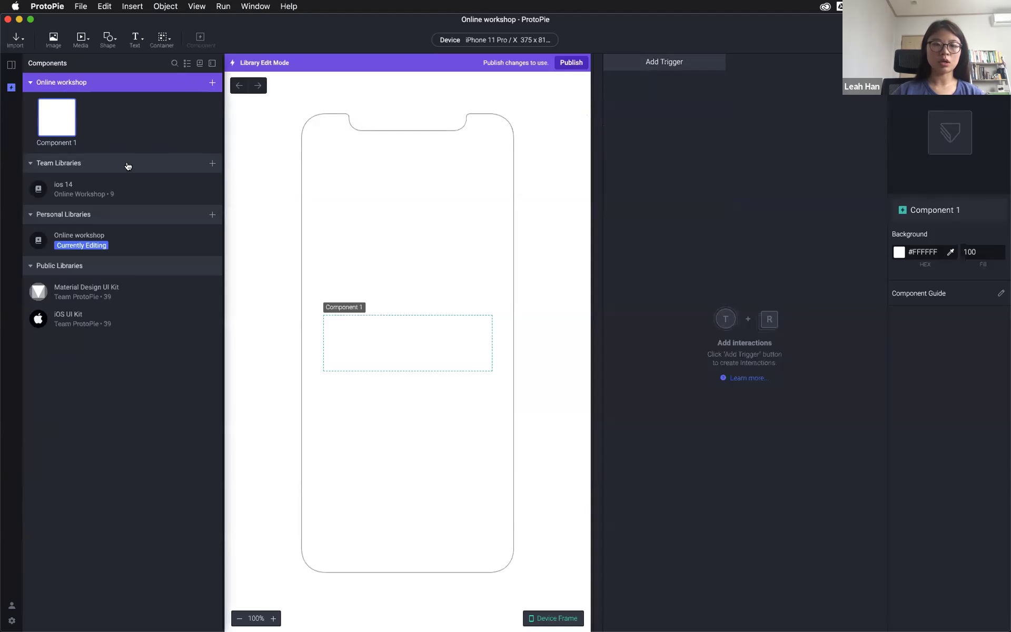
# Move the Online workshop library window aside to reveal Library workshop 2, and view the library's scenes and components
pyautogui.moveTo(371, 30); pyautogui.dragTo(649, 54)
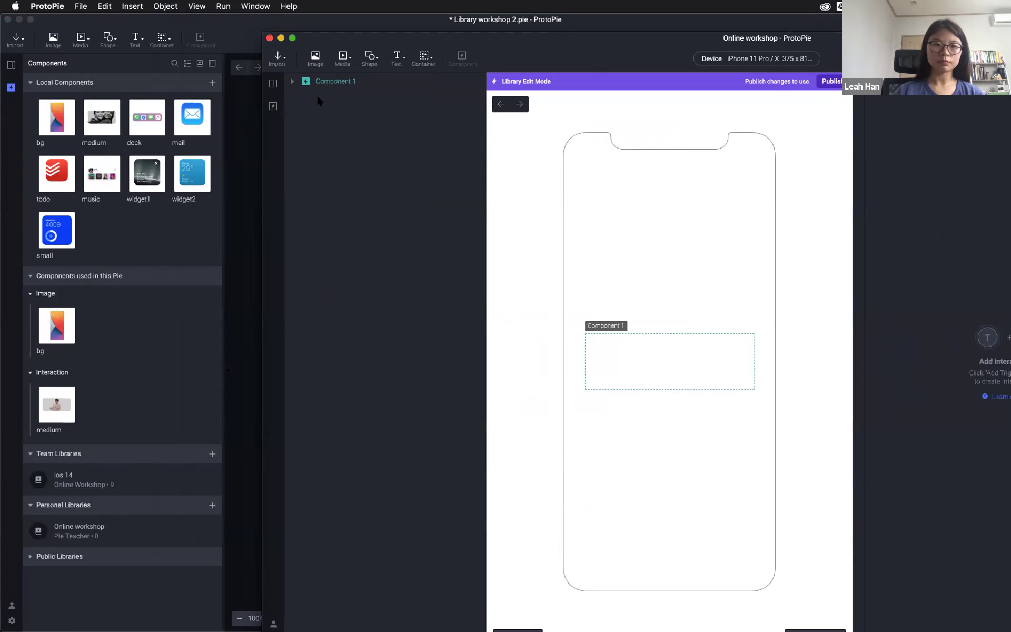
pyautogui.click(273, 83)
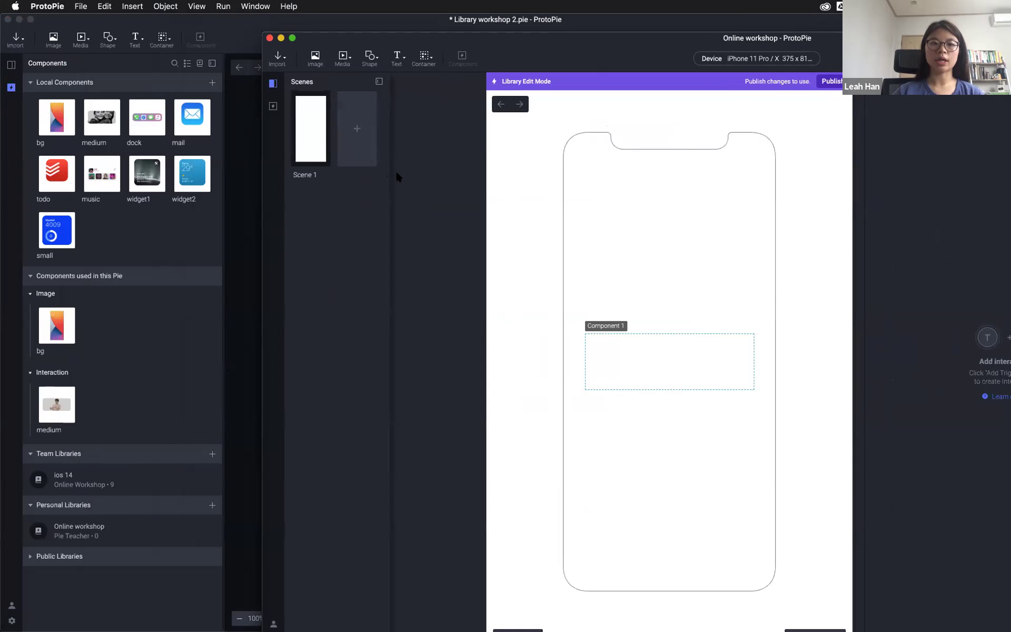
pyautogui.click(273, 106)
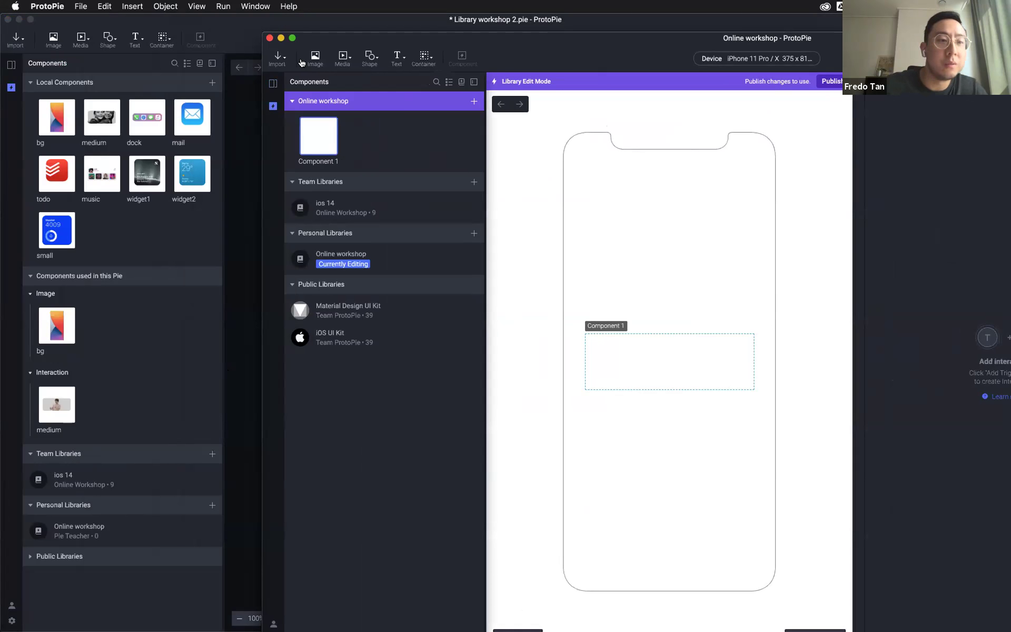
# Close the Online workshop library and show the components of Library workshop 2
pyautogui.click(270, 39)
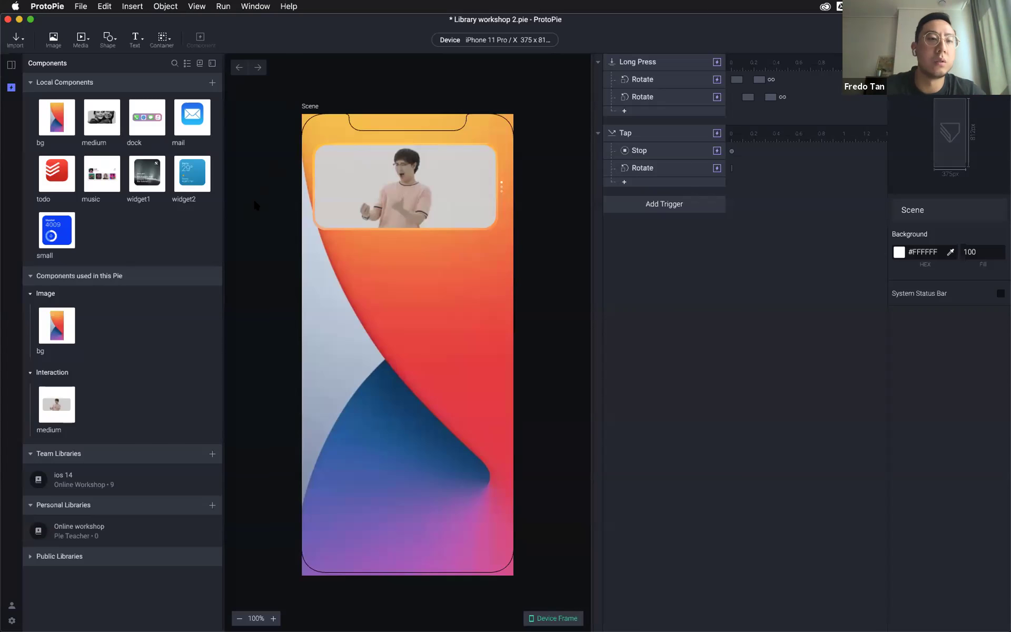
pyautogui.press('super+1')
pyautogui.click(9, 89)
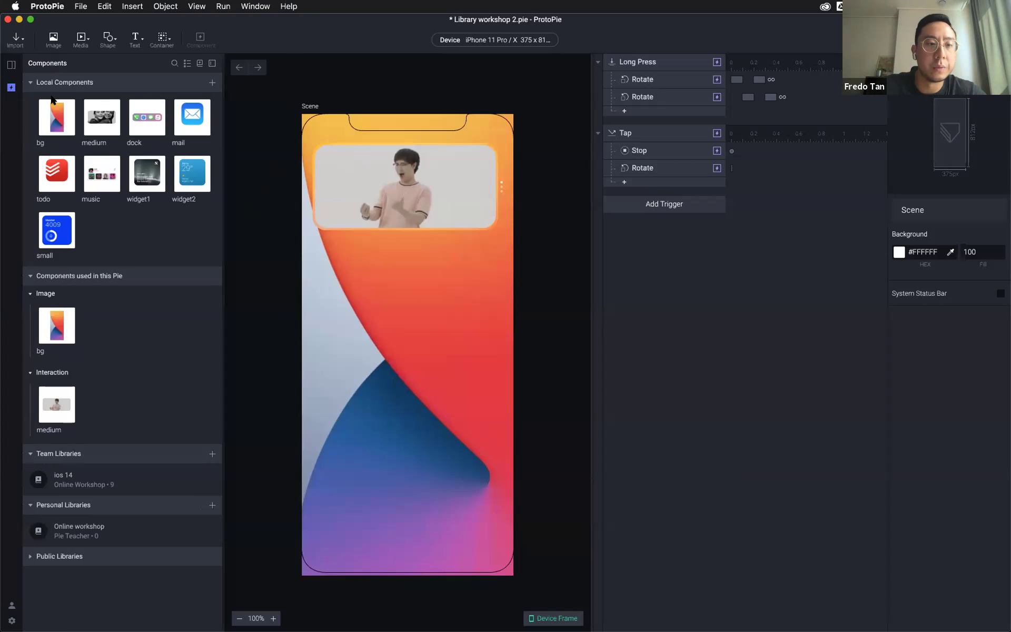
# Collapse the used-in-this-Pie and team library sections, and show the local components, personal libraries and public libraries
pyautogui.click(73, 334)
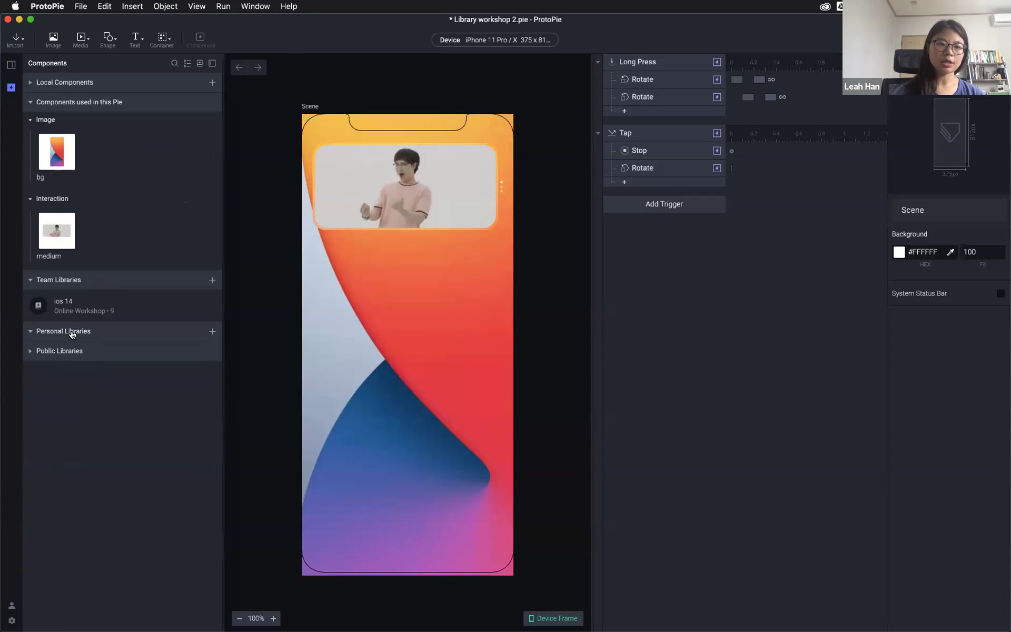
pyautogui.click(57, 282)
pyautogui.click(91, 102)
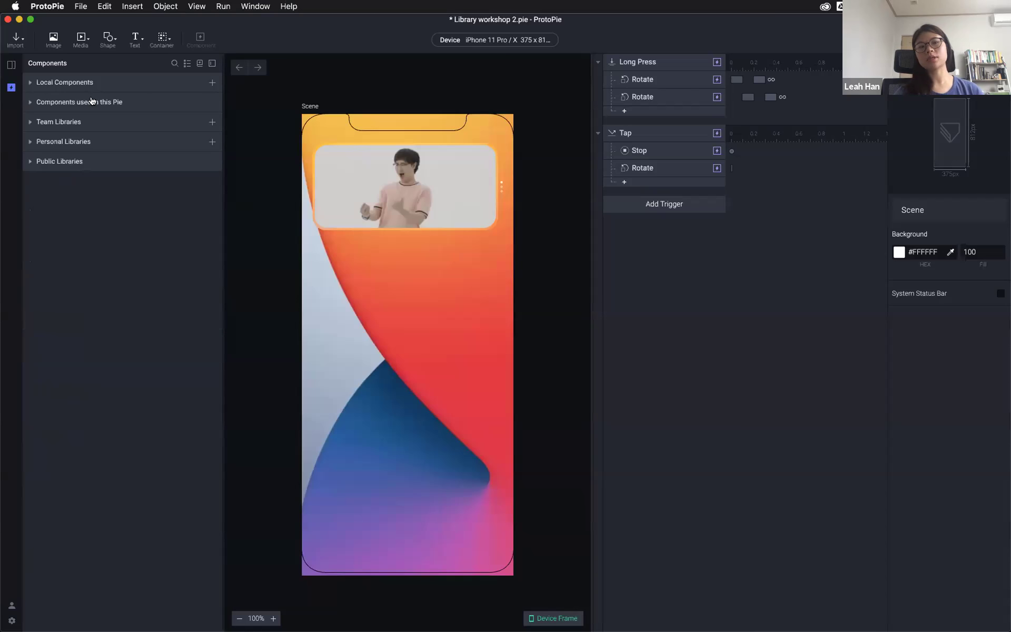
pyautogui.click(63, 83)
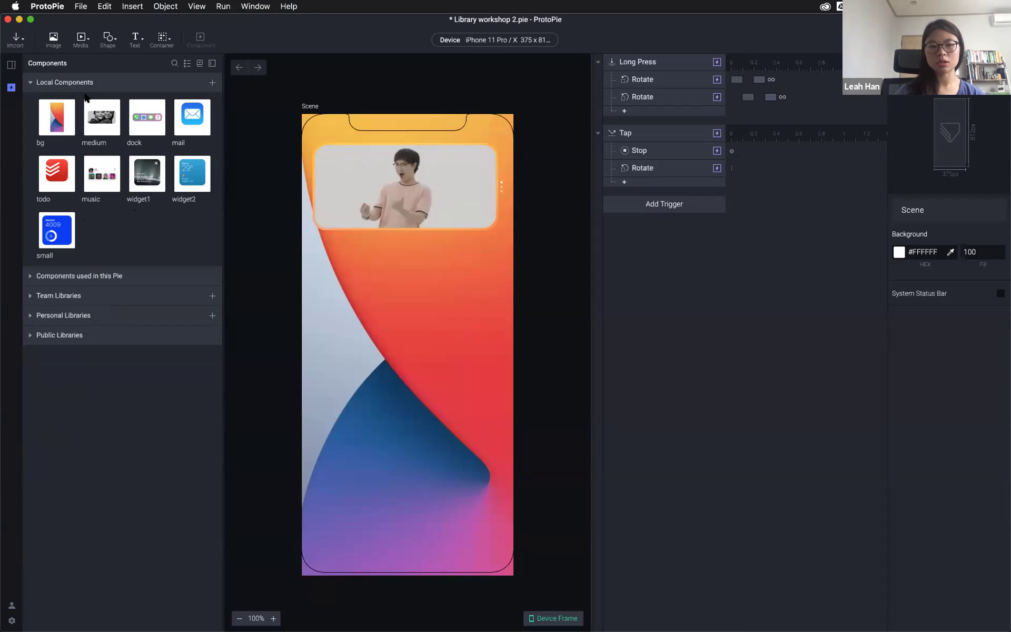
pyautogui.click(84, 316)
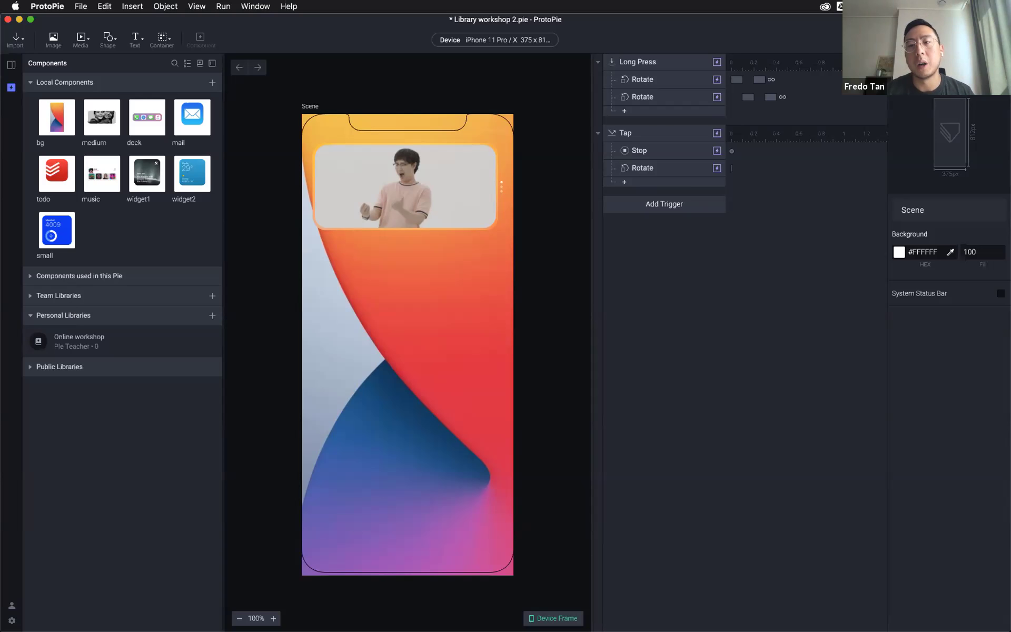
pyautogui.click(58, 368)
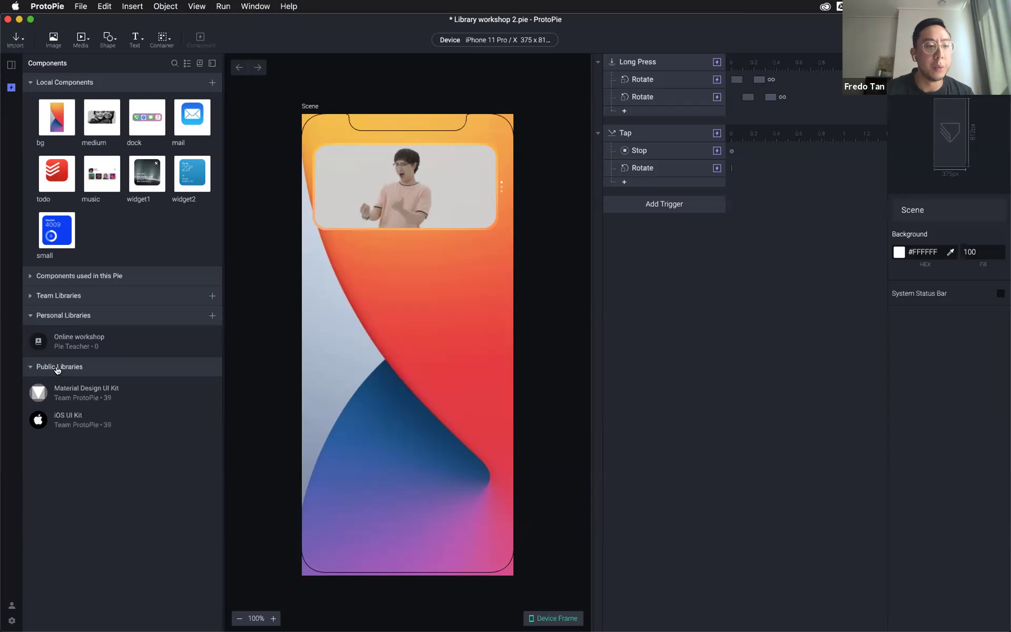
# Switch to the blank Scene 1 and return to its component libraries
pyautogui.click(11, 64)
pyautogui.click(97, 116)
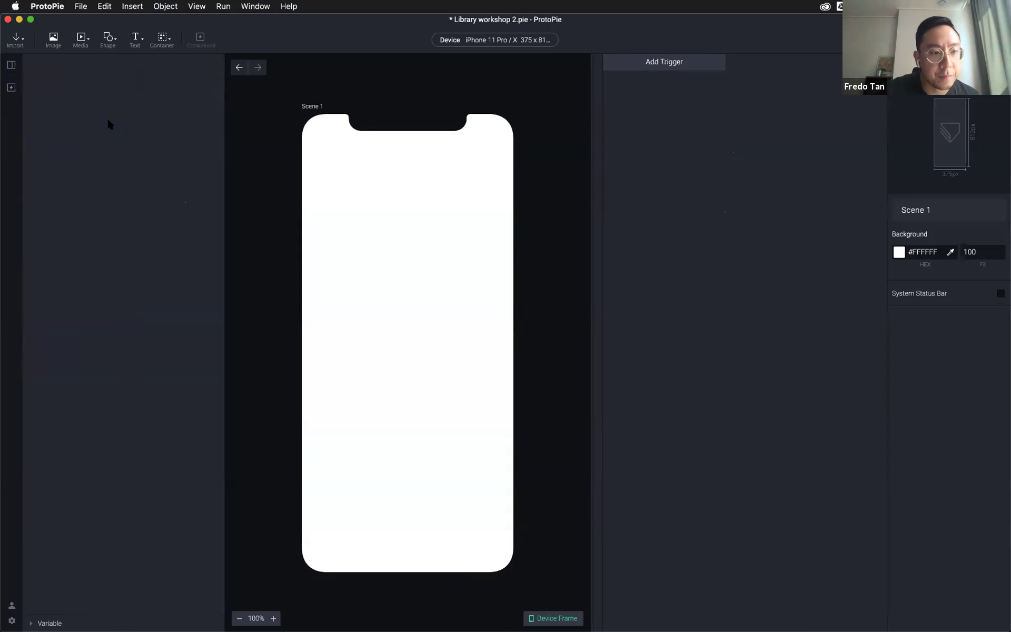
pyautogui.click(11, 88)
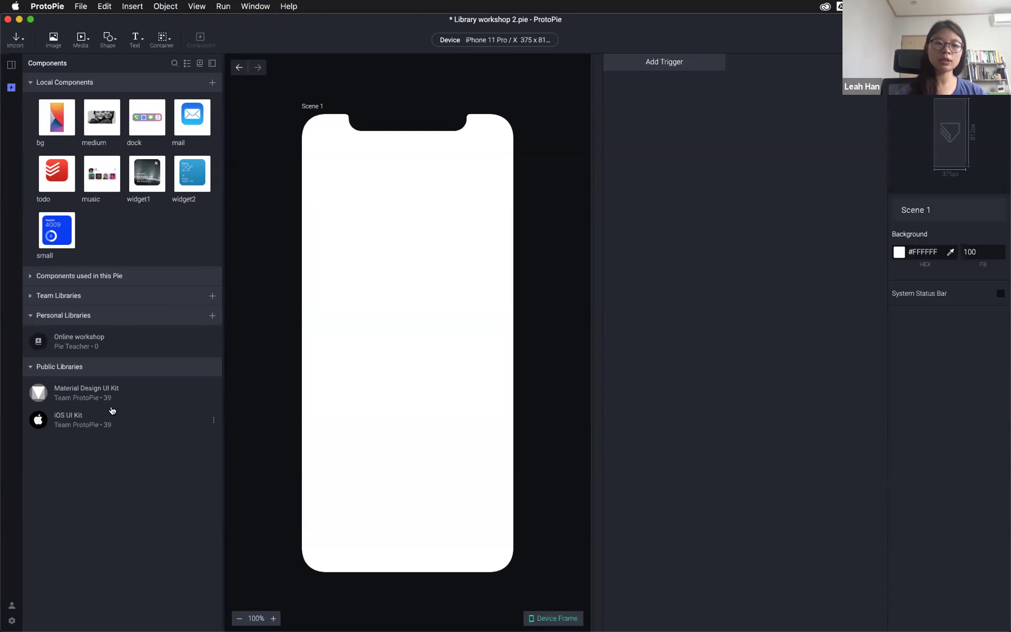
# Place the Navigation Bar, Search Bars and Slider components from the iOS UI Kit public library on Scene 1
pyautogui.click(64, 419)
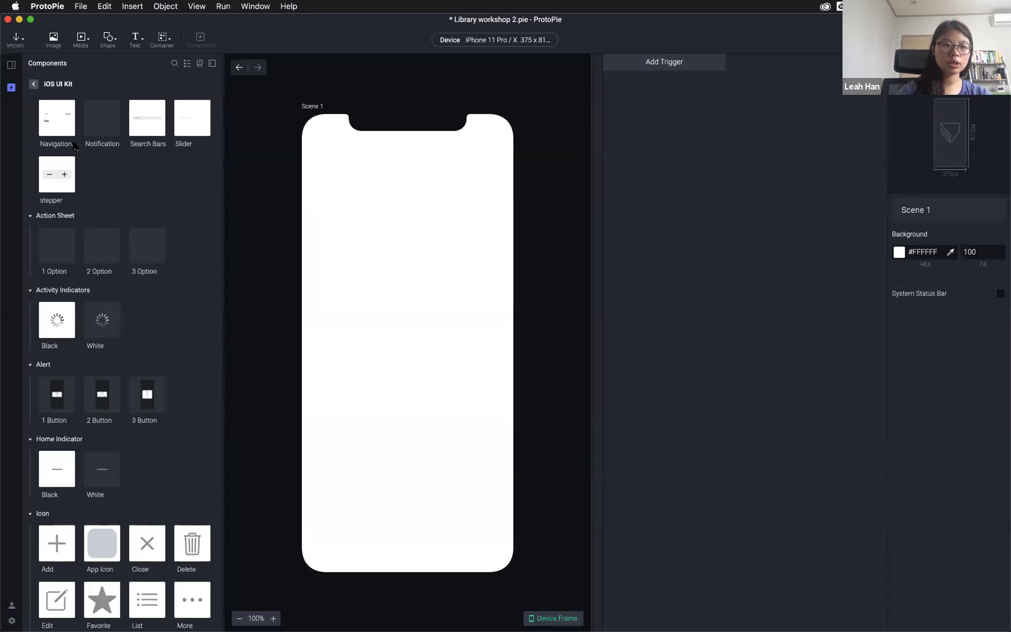
pyautogui.moveTo(62, 120); pyautogui.dragTo(391, 164)
pyautogui.moveTo(141, 116); pyautogui.dragTo(432, 242)
pyautogui.moveTo(201, 127); pyautogui.dragTo(367, 301)
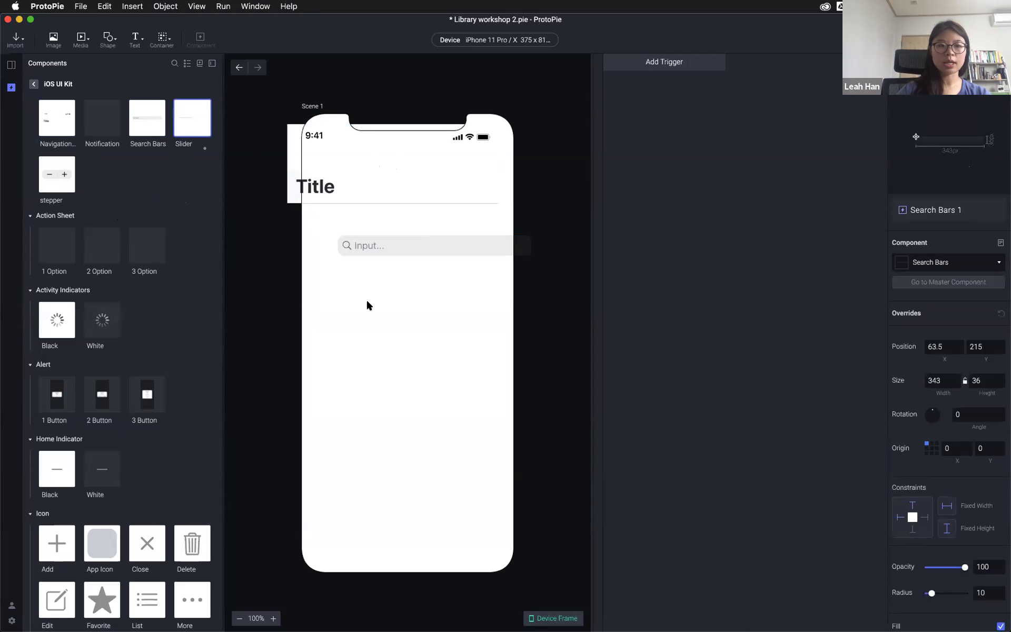
pyautogui.moveTo(587, 247); pyautogui.dragTo(417, 330)
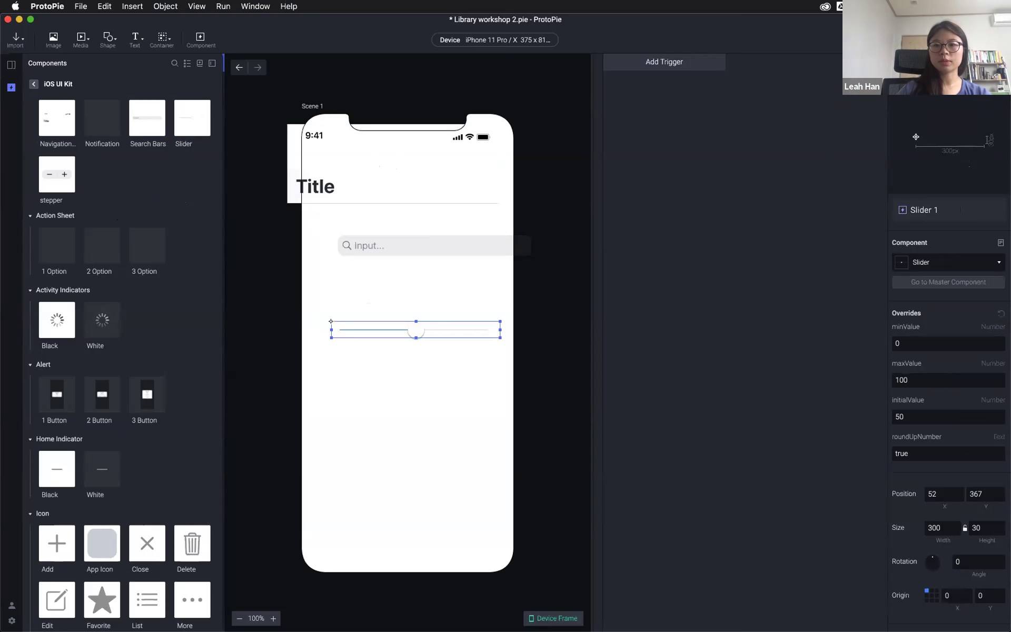
# Preview the scene, enter "fbhdjs" in the search bar and move the slider handle to a higher value
pyautogui.press('super+p')
pyautogui.click(879, 159)
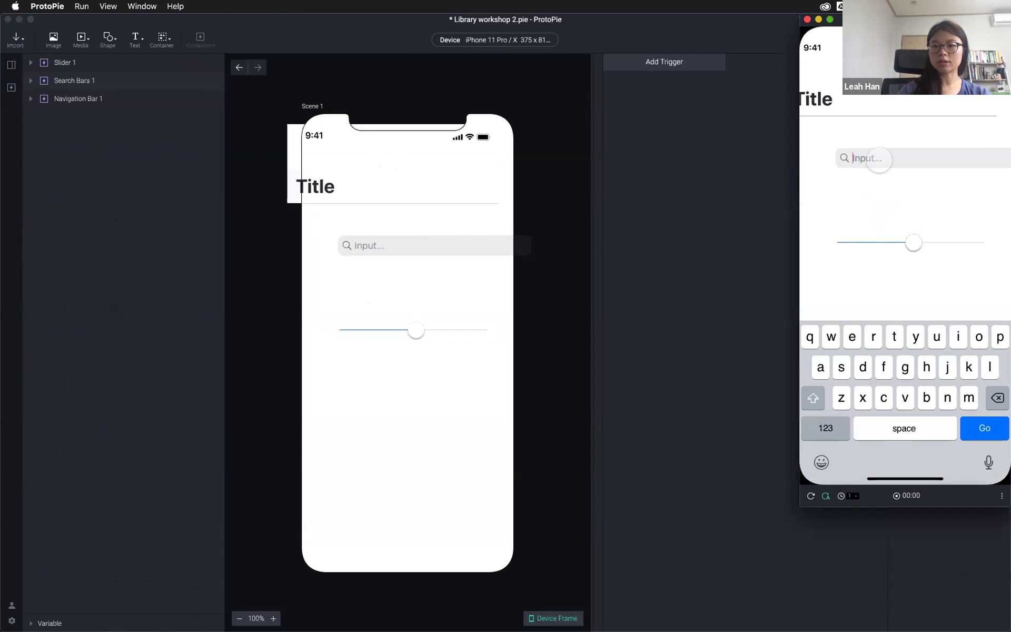
pyautogui.write('fbhdjs')
pyautogui.moveTo(914, 242)
pyautogui.mouseDown()
pyautogui.moveTo(901, 242)
pyautogui.moveTo(931, 242)
pyautogui.mouseUp()
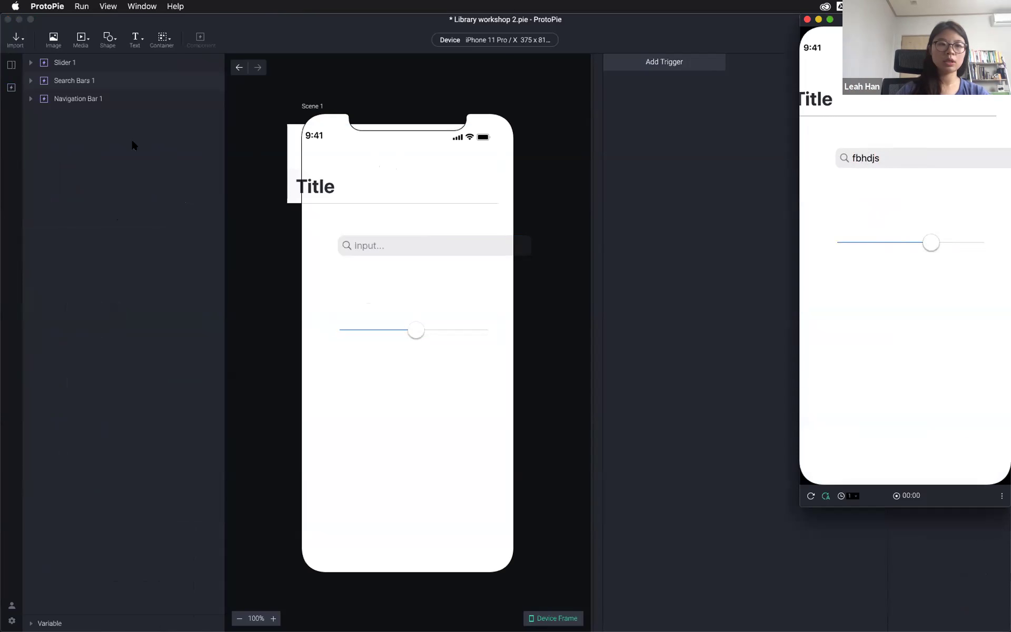
# Place the iOS UI Kit's 2 Option Action Sheet on Scene 1 at about X 0, Y -309, and inspect its inner layers
pyautogui.click(7, 85)
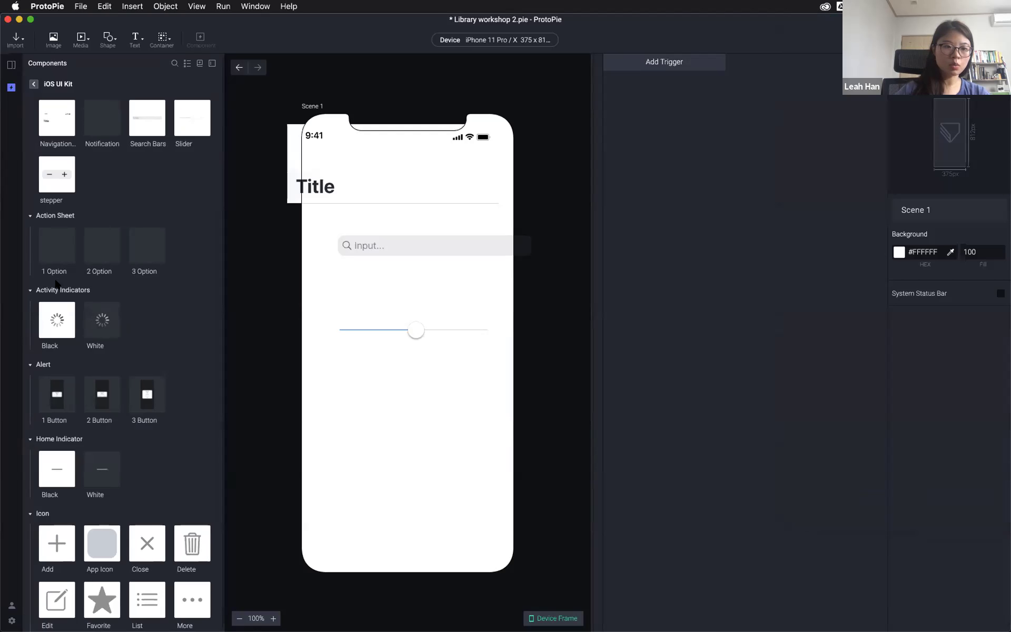
pyautogui.click(106, 247)
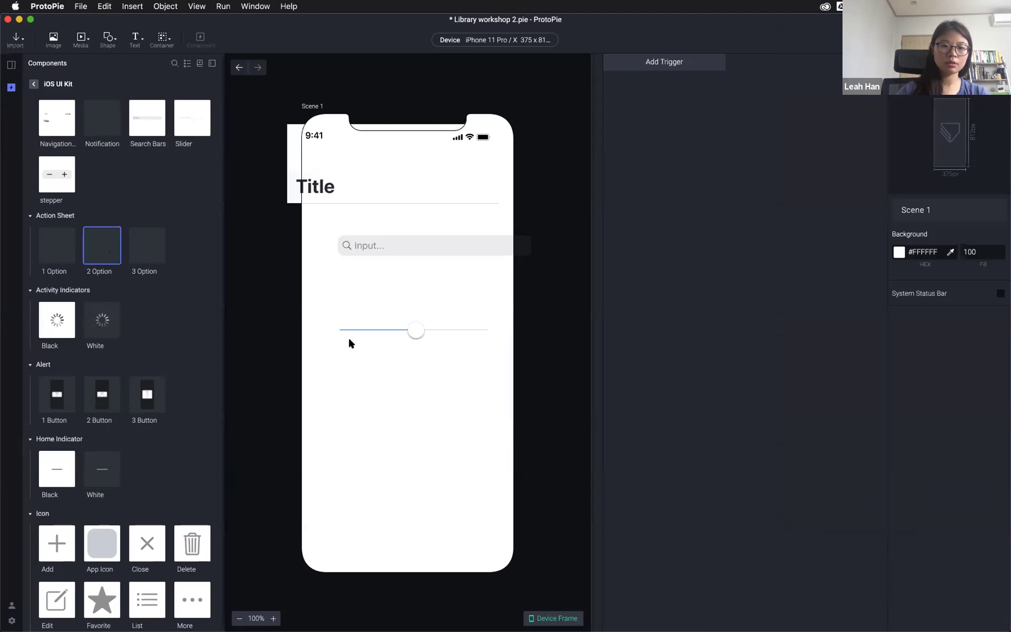
pyautogui.moveTo(394, 350); pyautogui.dragTo(394, 350)
pyautogui.click(460, 438)
pyautogui.moveTo(434, 451); pyautogui.dragTo(434, 459)
pyautogui.scroll(-2, 434, 462)
pyautogui.scroll(-2, 434, 465)
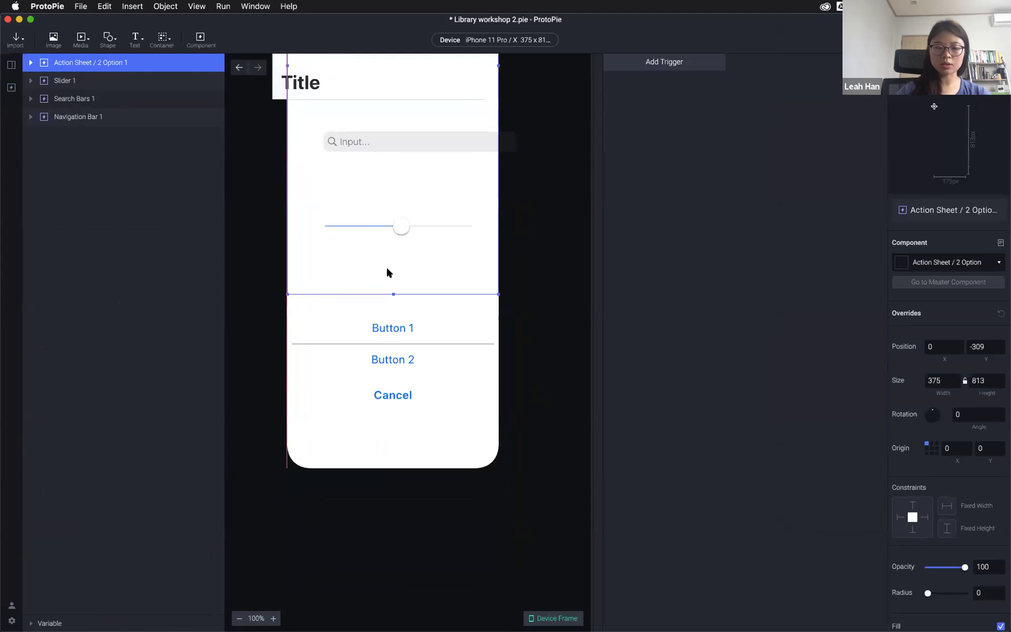
pyautogui.doubleClick(385, 323)
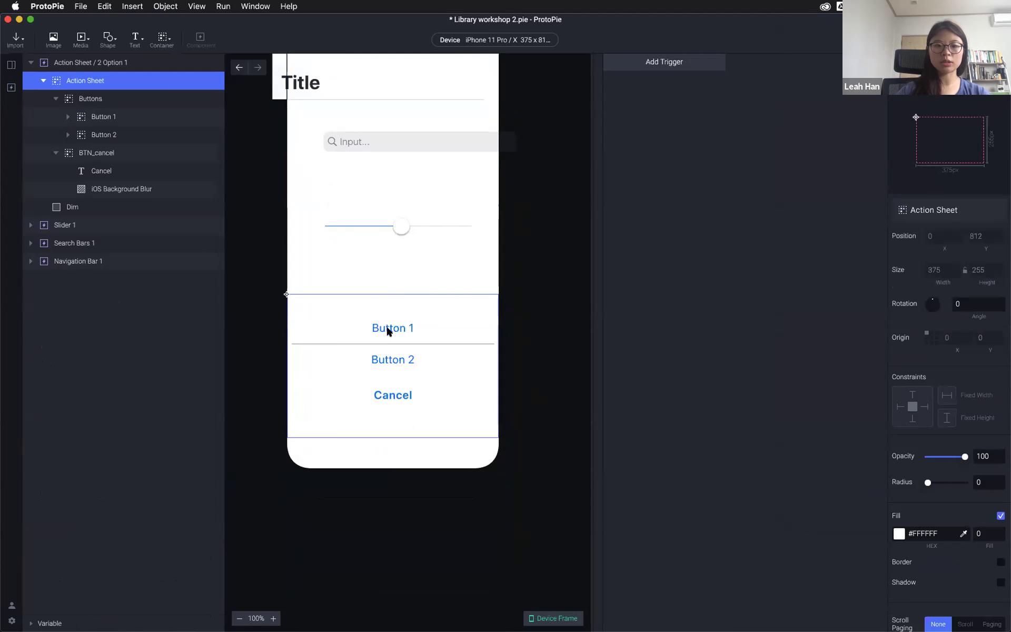
pyautogui.click(431, 272)
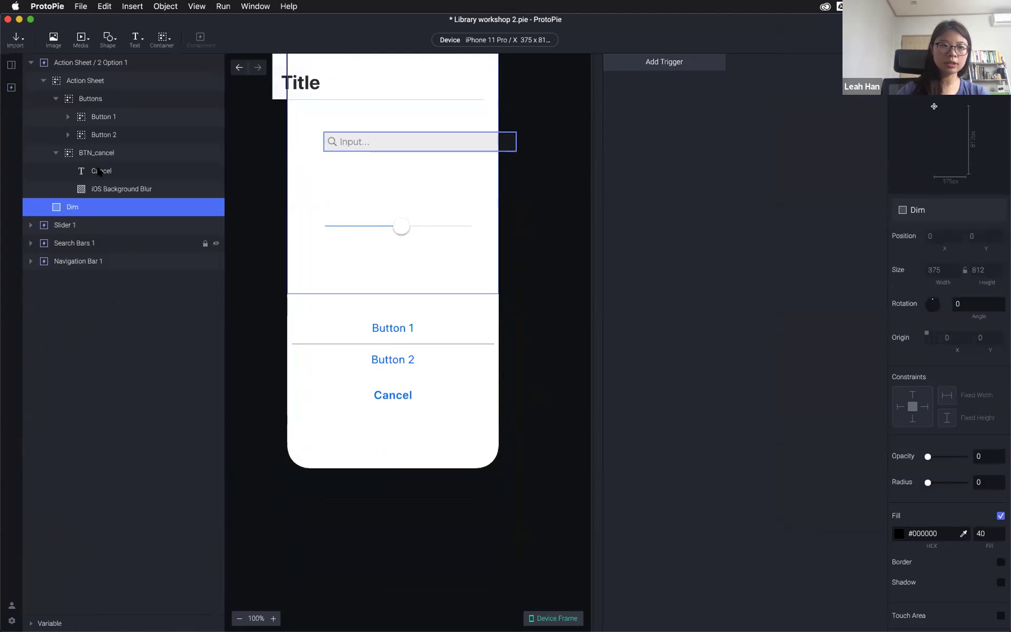
# Place the black Activity Indicator from the iOS UI Kit between the slider and Button 1, and preview it
pyautogui.click(11, 87)
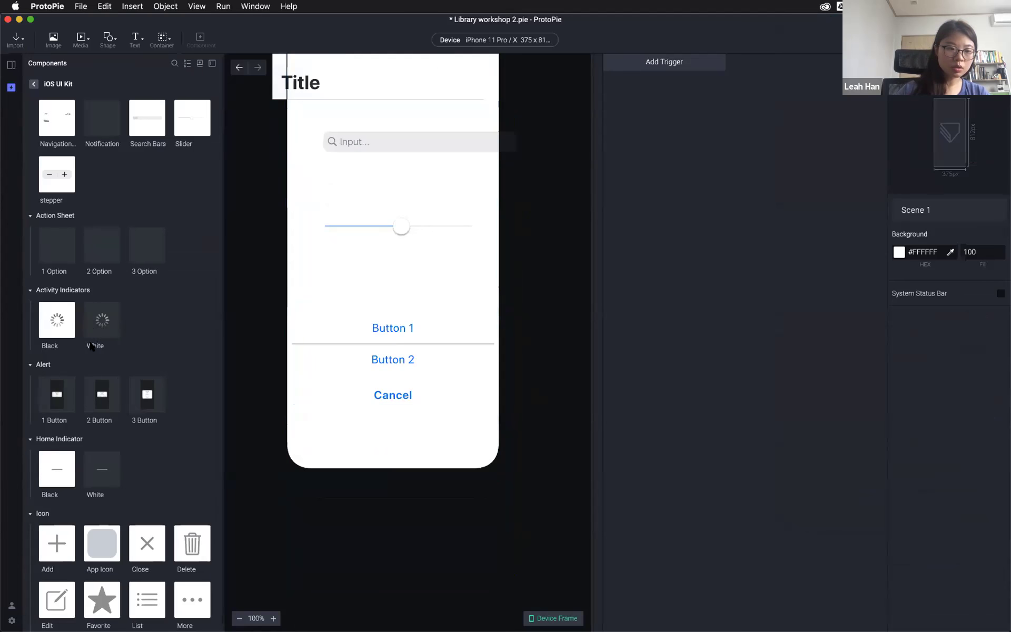
pyautogui.moveTo(57, 320); pyautogui.dragTo(402, 279)
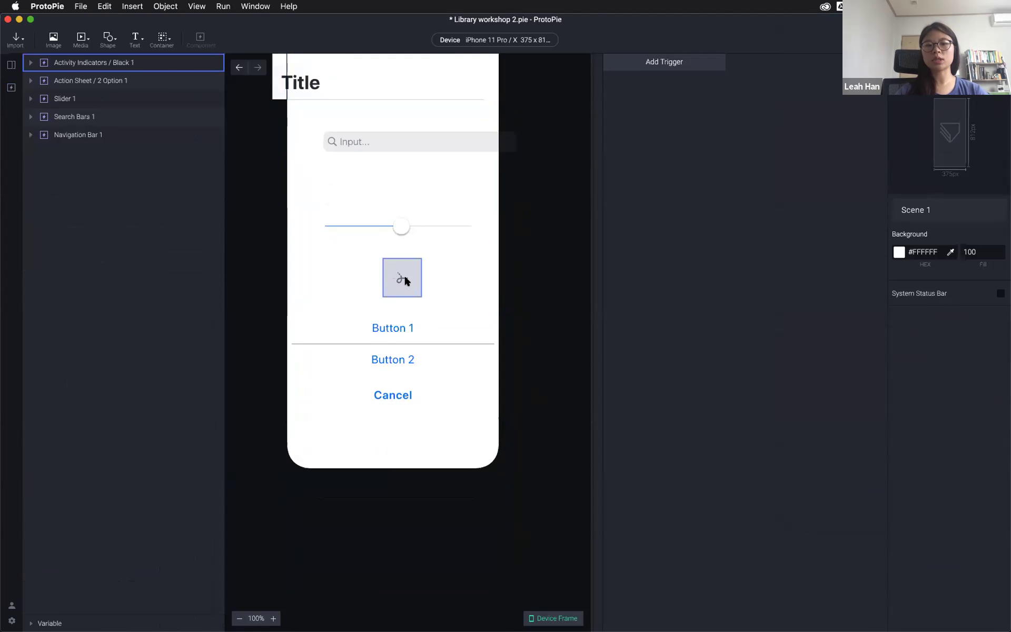
pyautogui.press('super+p')
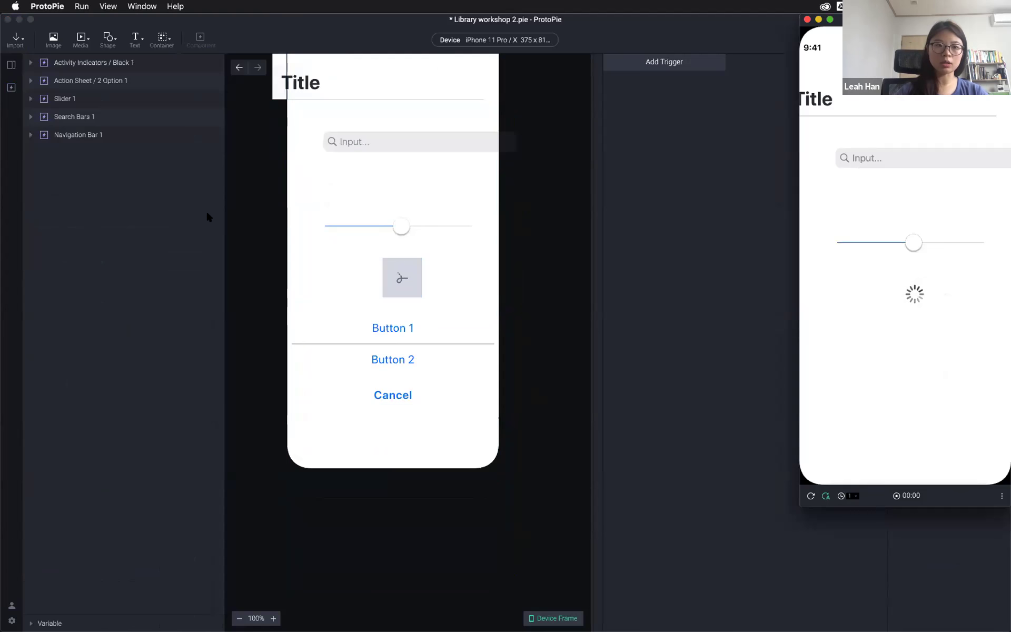
# Place the 1 Button Alert from the iOS UI Kit over Scene 1 at about X -27.5, Y 5, and preview it
pyautogui.click(13, 104)
pyautogui.click(11, 87)
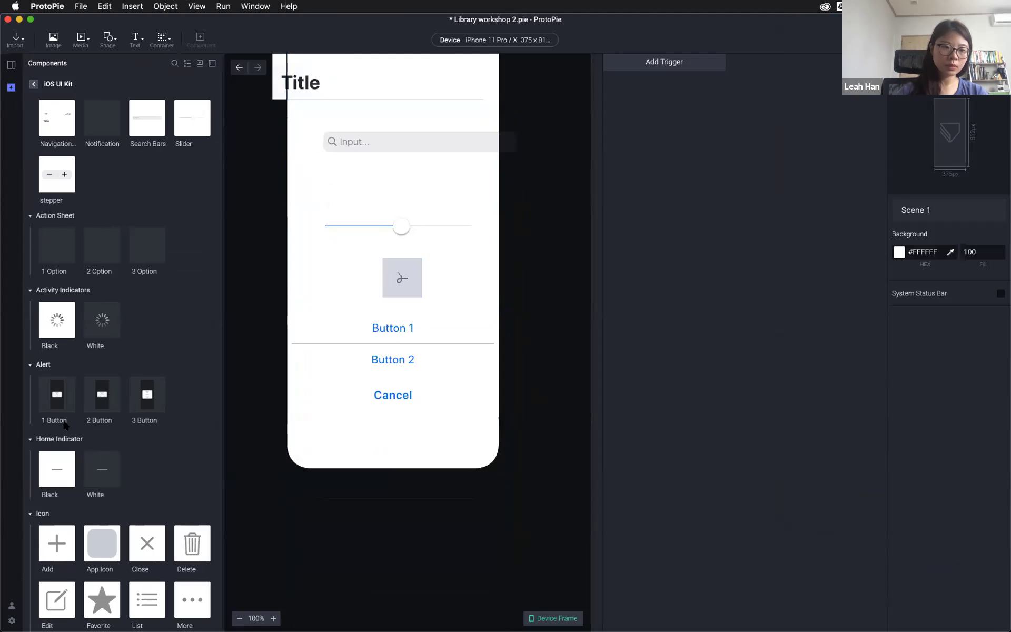
pyautogui.scroll(-3, 62, 417)
pyautogui.moveTo(68, 268); pyautogui.dragTo(374, 236)
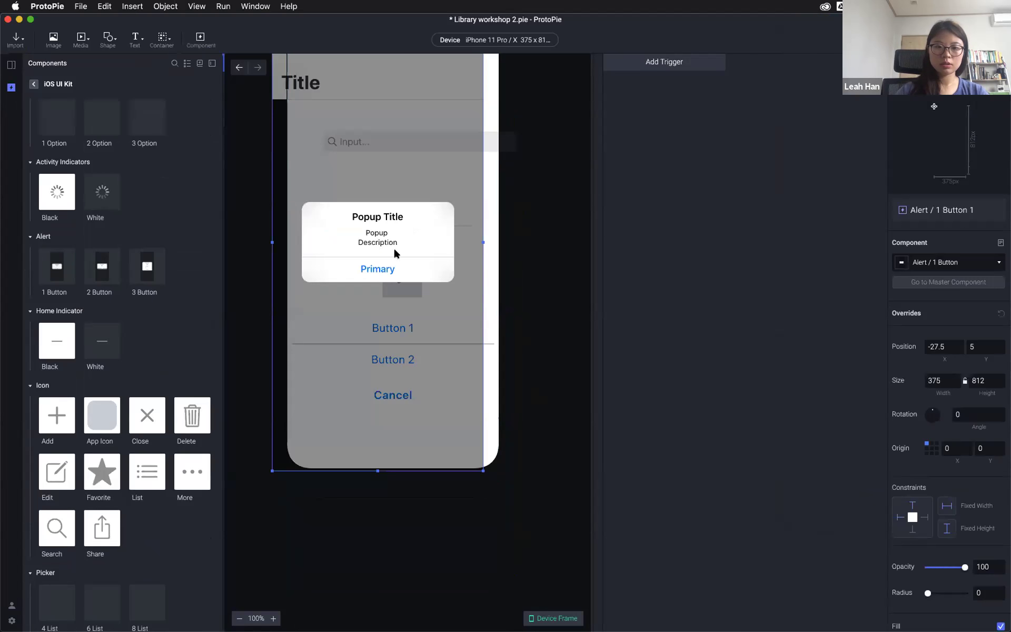
pyautogui.click(376, 267)
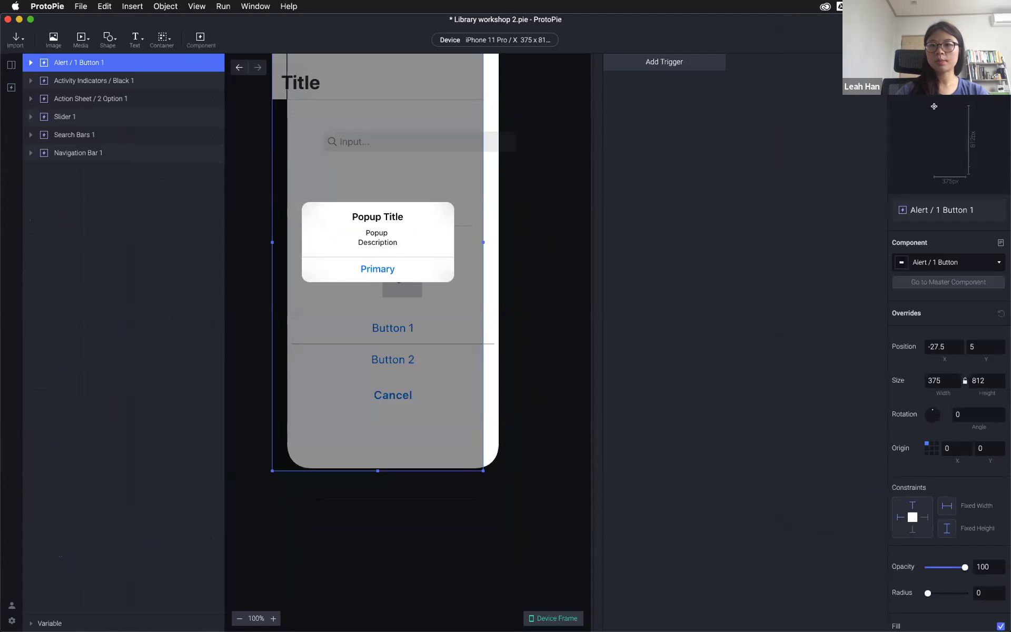
pyautogui.click(980, 40)
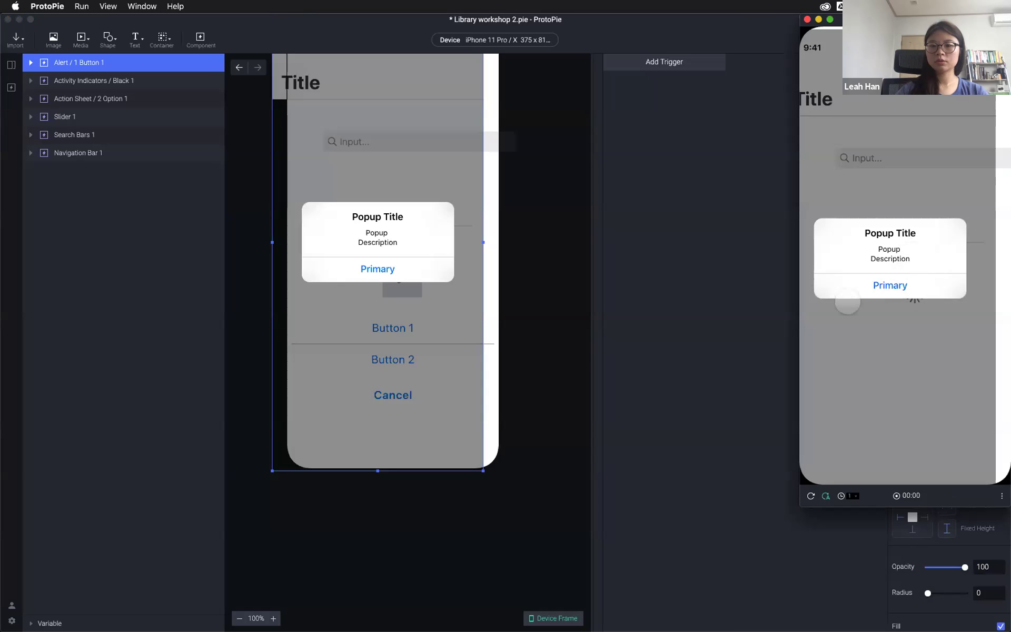
# Examine the remaining iOS UI Kit components, from alerts and icons to pickers, switches, tab bars and toolbars
pyautogui.click(11, 87)
pyautogui.click(11, 87)
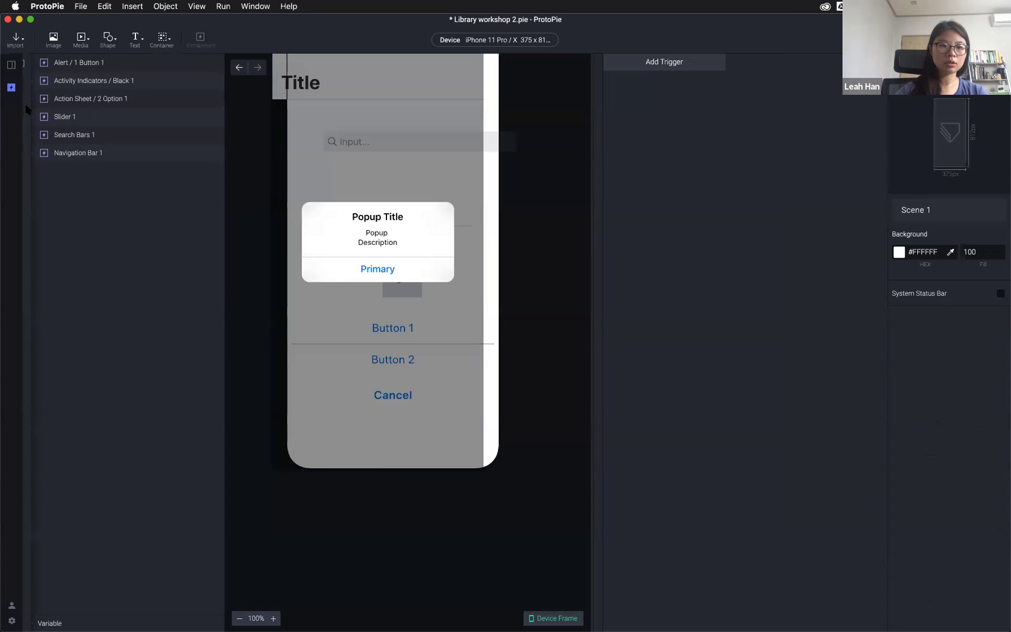
pyautogui.scroll(-10, 117, 470)
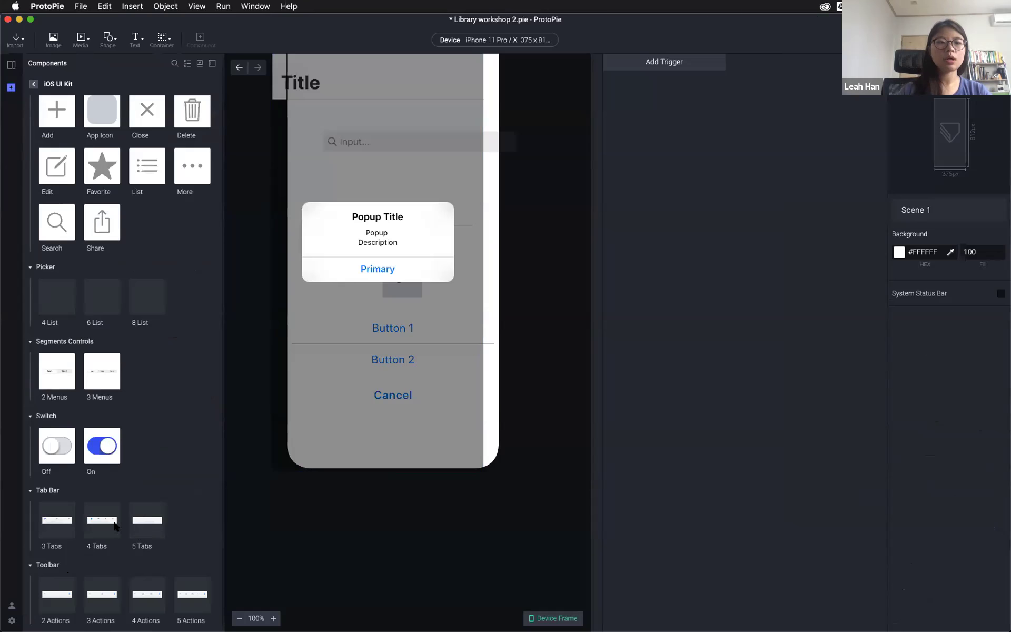
pyautogui.scroll(8, 102, 480)
pyautogui.scroll(-8, 102, 479)
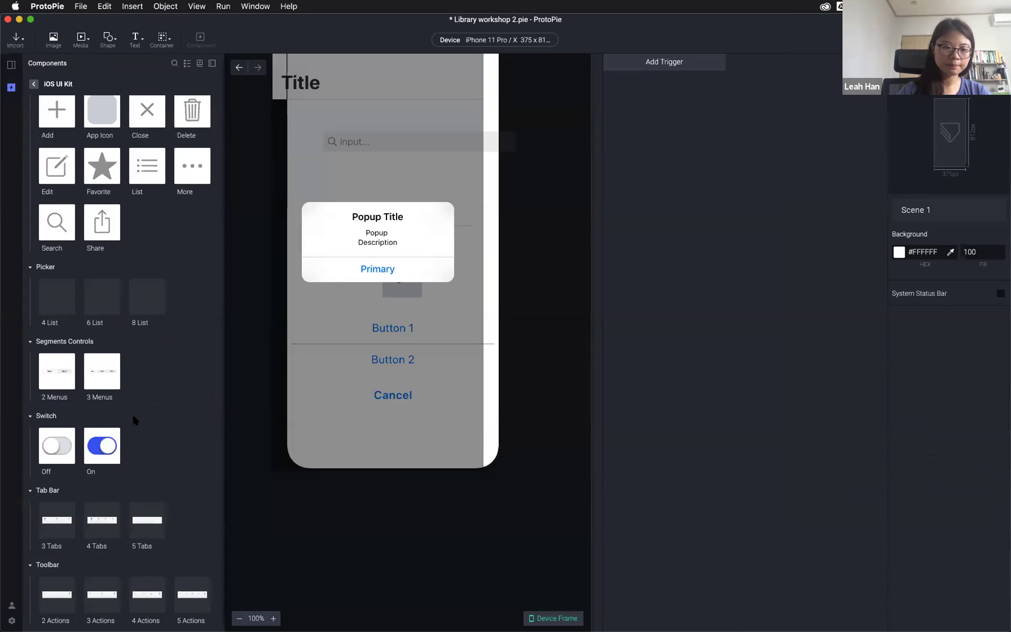
pyautogui.scroll(4, 126, 416)
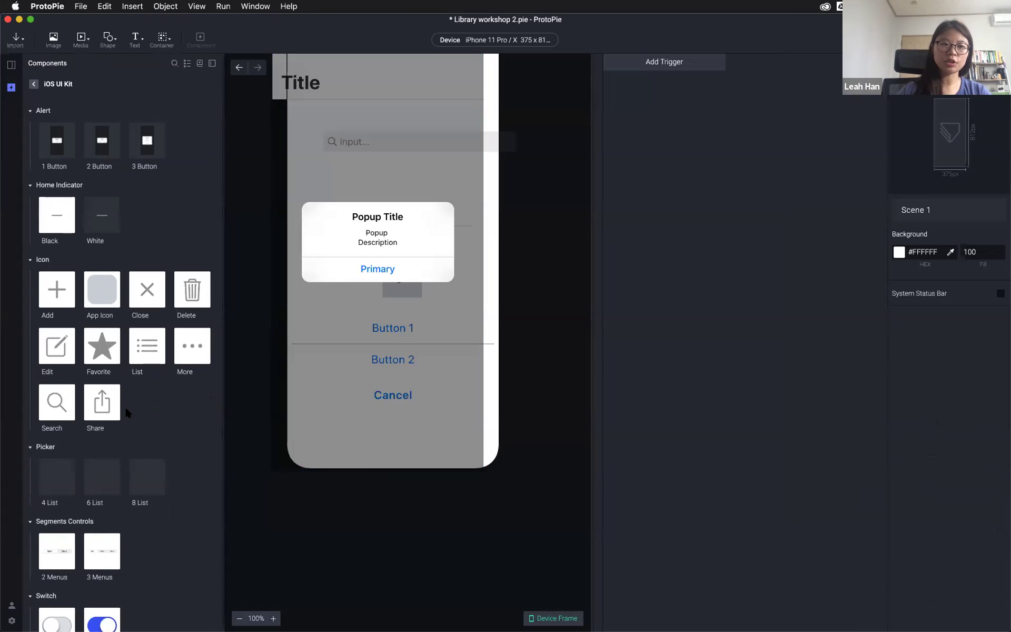
pyautogui.scroll(-4, 125, 406)
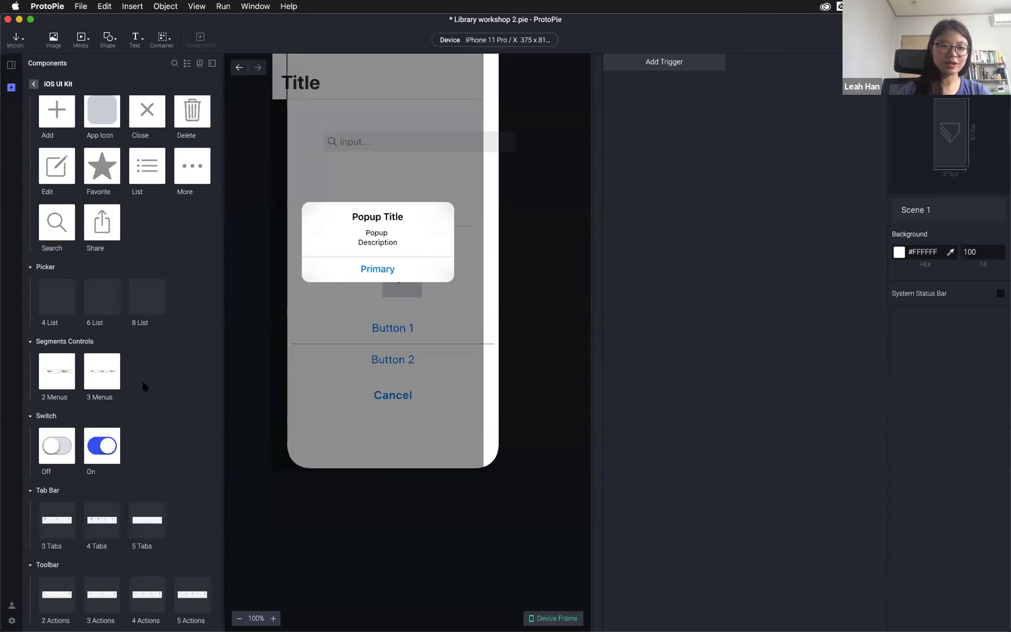
# Place the Extended floating action button from the Material Design UI Kit below the alert, at about X 119, Y 556
pyautogui.click(34, 86)
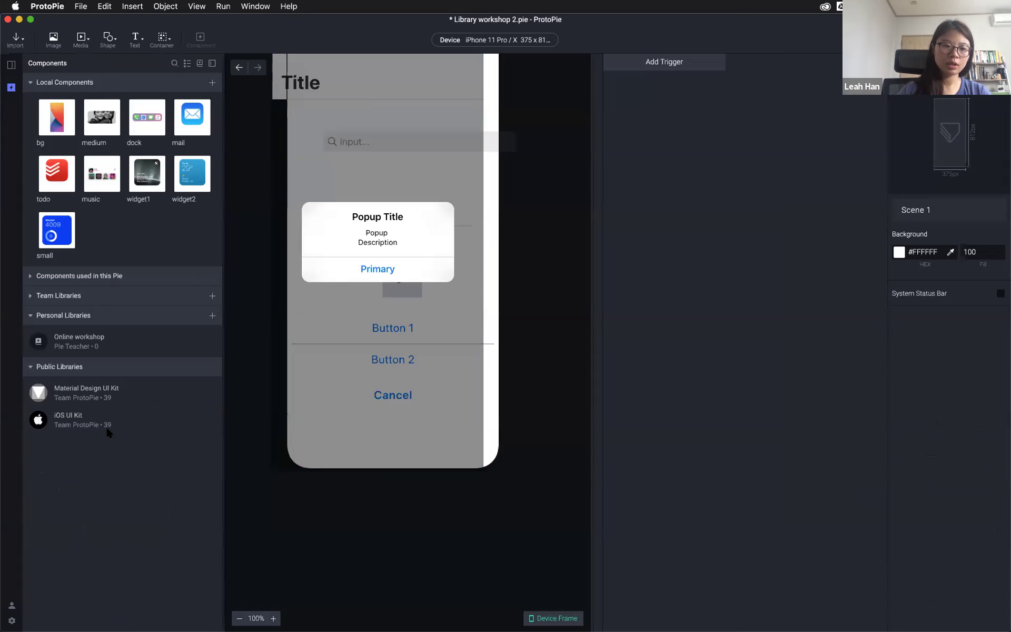
pyautogui.click(76, 396)
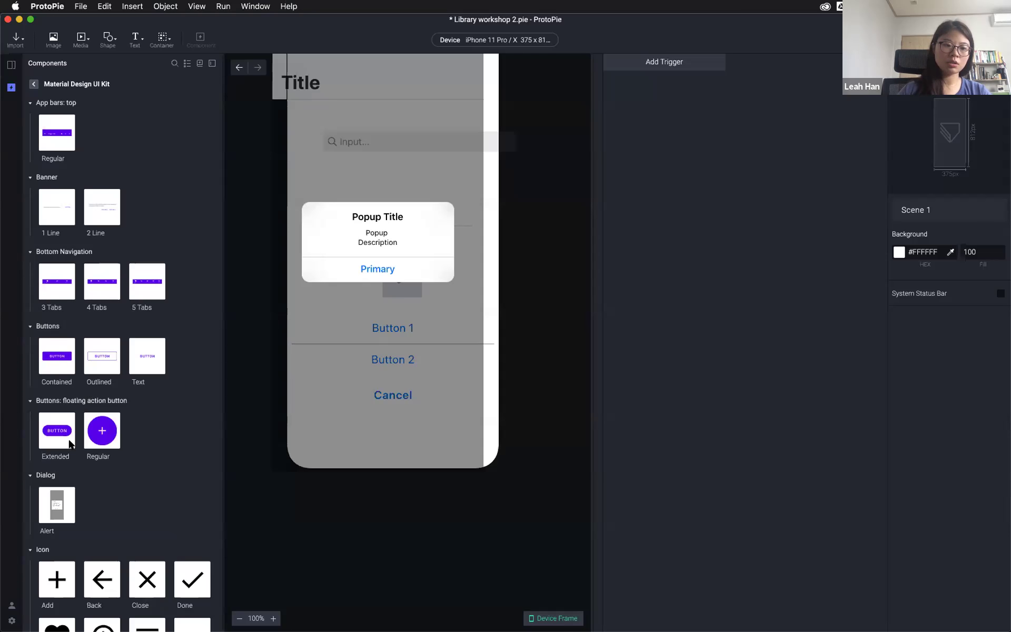
pyautogui.moveTo(59, 426); pyautogui.dragTo(379, 338)
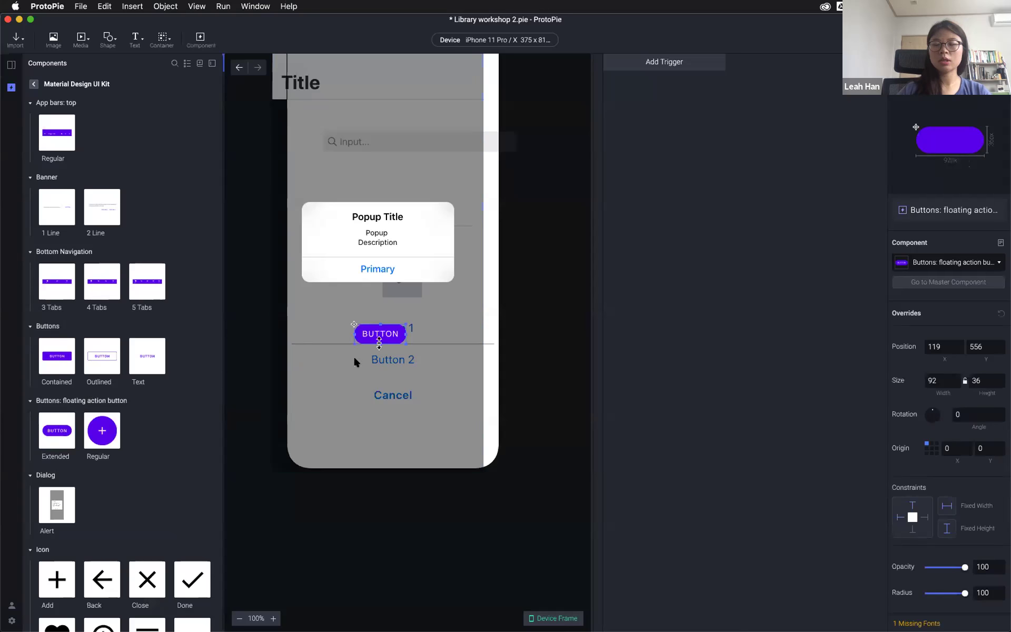
# Preview the scene and tap the purple floating action button repeatedly to test its interaction
pyautogui.press('super+p')
pyautogui.click(895, 352)
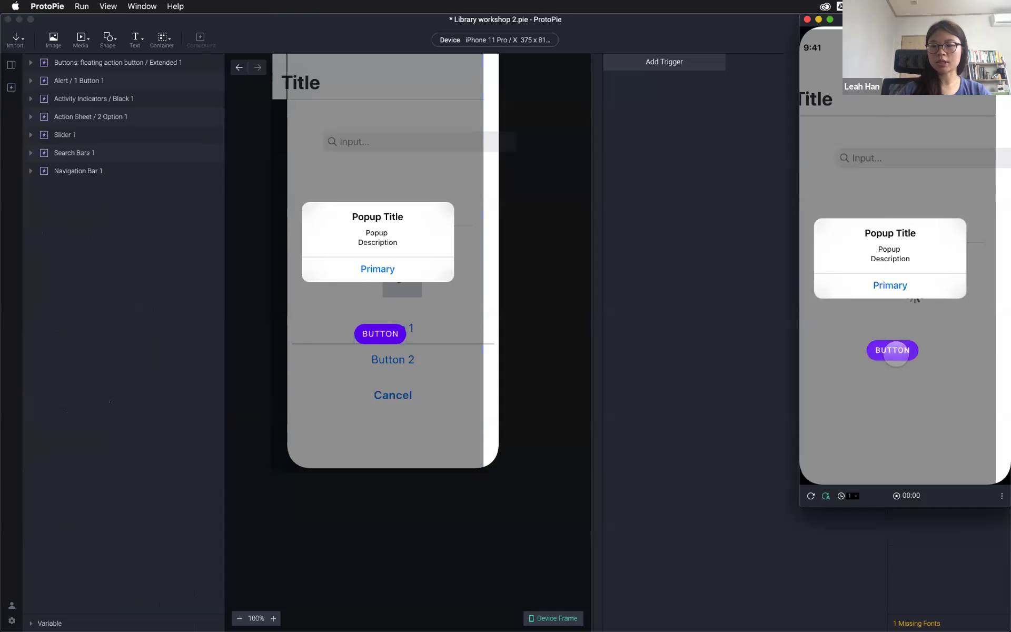
pyautogui.click(894, 351)
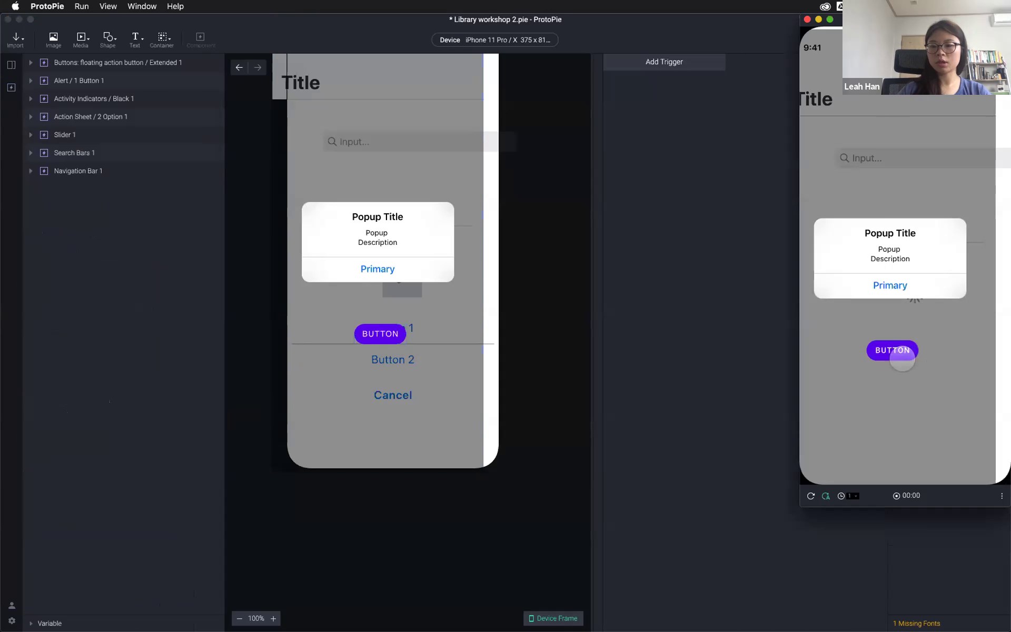
pyautogui.click(892, 353)
pyautogui.click(906, 354)
pyautogui.click(901, 350)
pyautogui.click(910, 351)
pyautogui.click(906, 351)
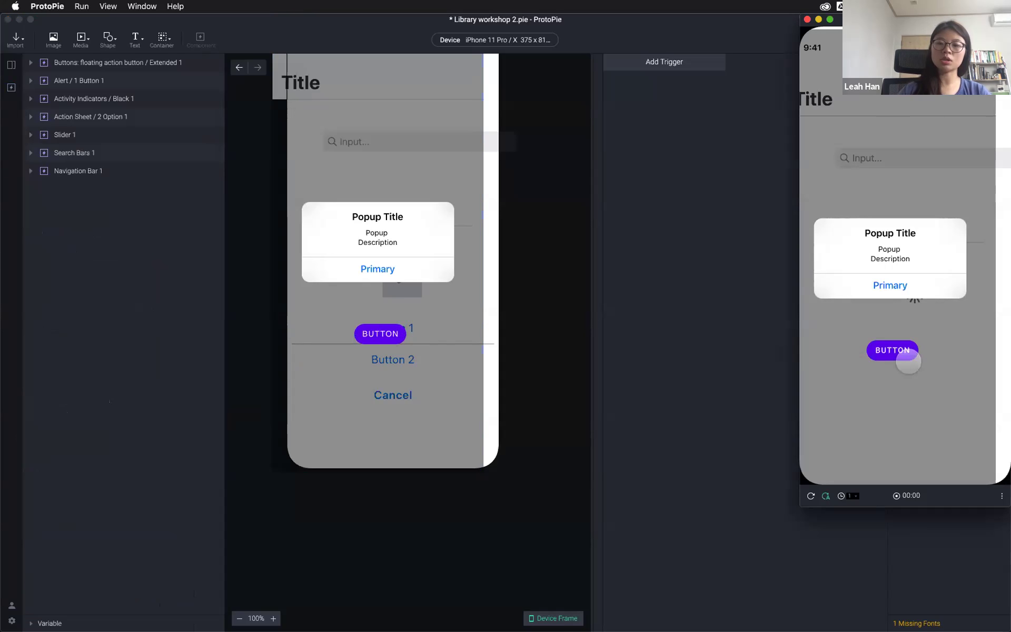
# Examine the Material Design UI Kit components, including icons, progress indicators, selection controls, snack bars, tabs and text fields
pyautogui.click(11, 88)
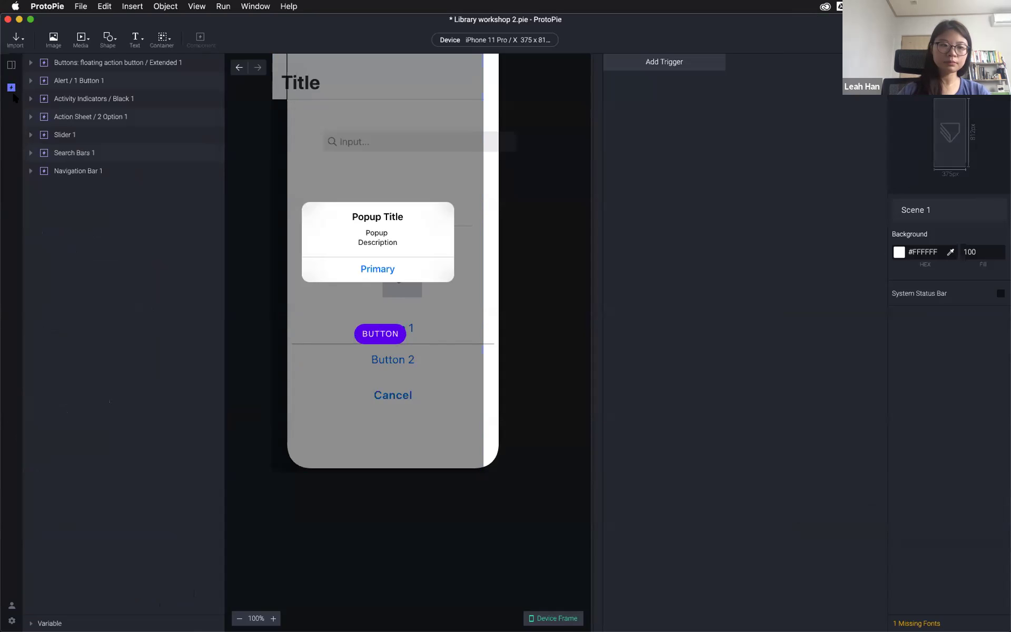
pyautogui.scroll(-10, 102, 385)
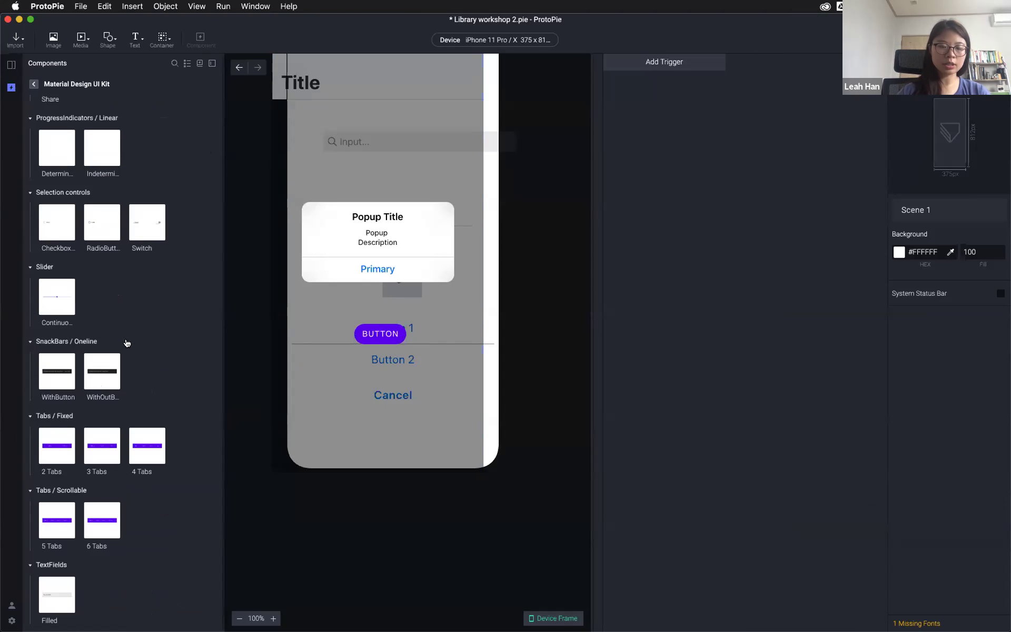
pyautogui.scroll(3, 128, 342)
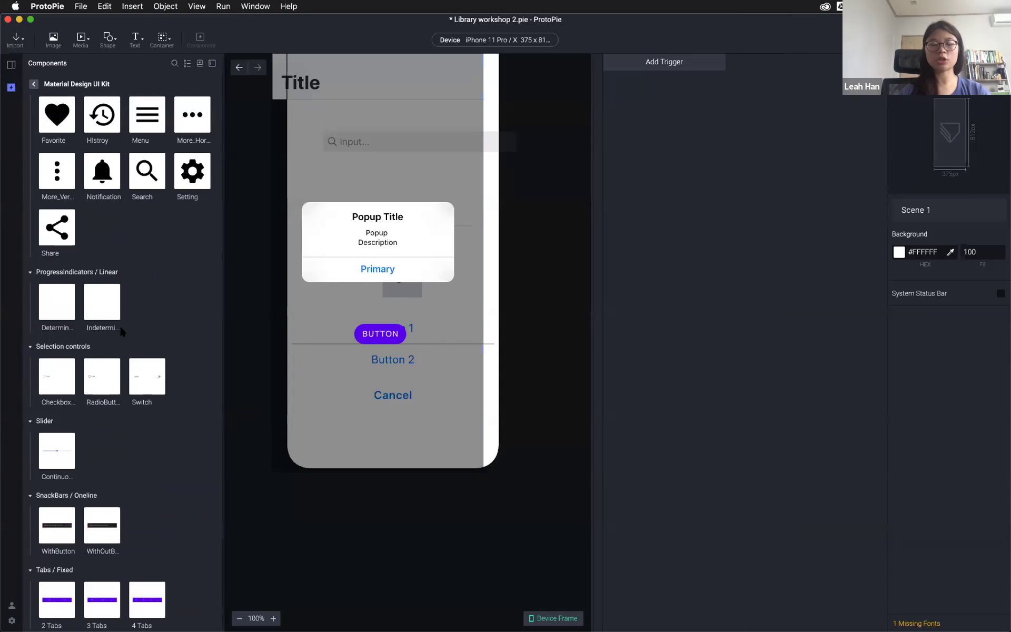
pyautogui.scroll(1, 119, 325)
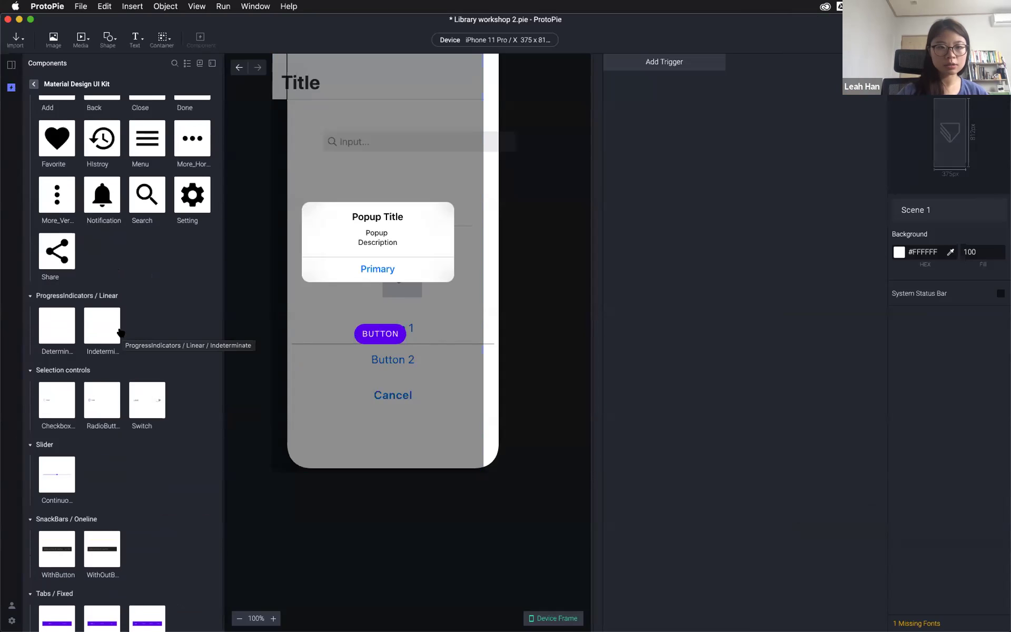
pyautogui.scroll(5, 119, 331)
pyautogui.press('super+shift+c')
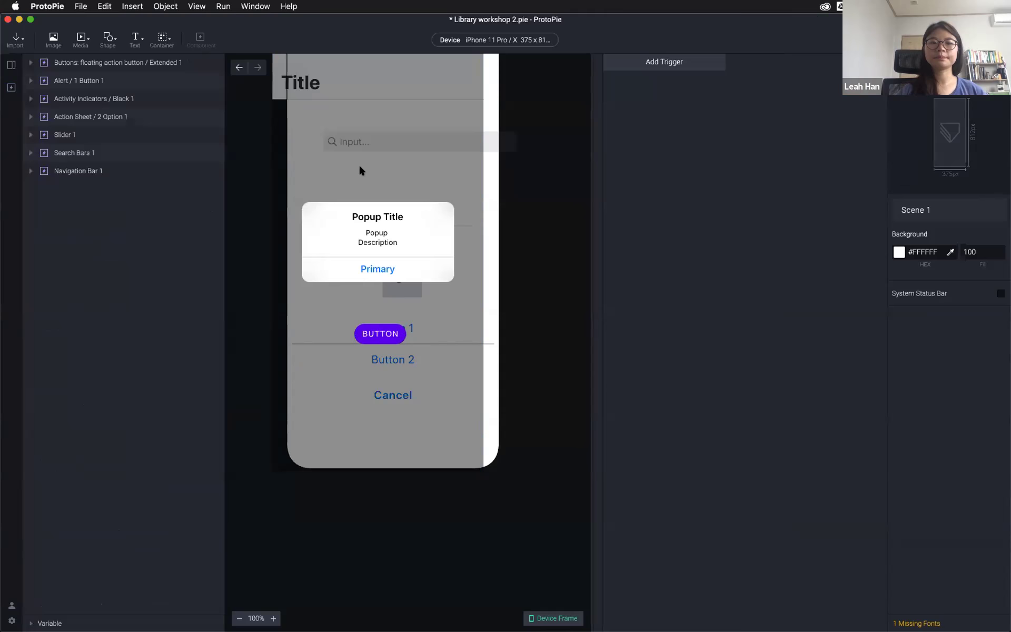
# Delete all layers from Scene 1 and bring the whole empty scene into view
pyautogui.press('super+a')
pyautogui.press('Delete')
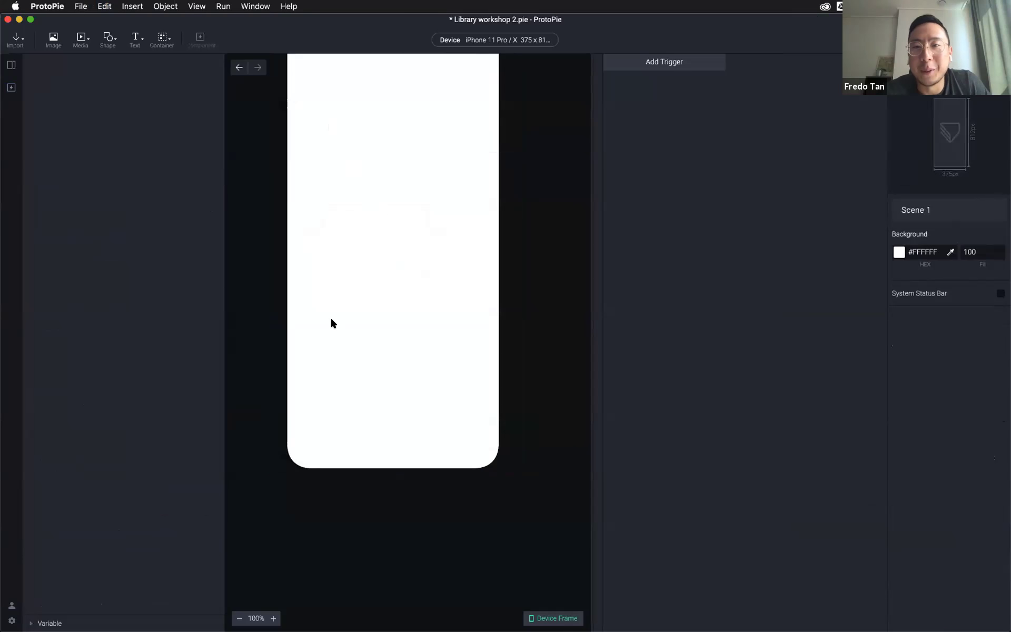
pyautogui.press('super+0')
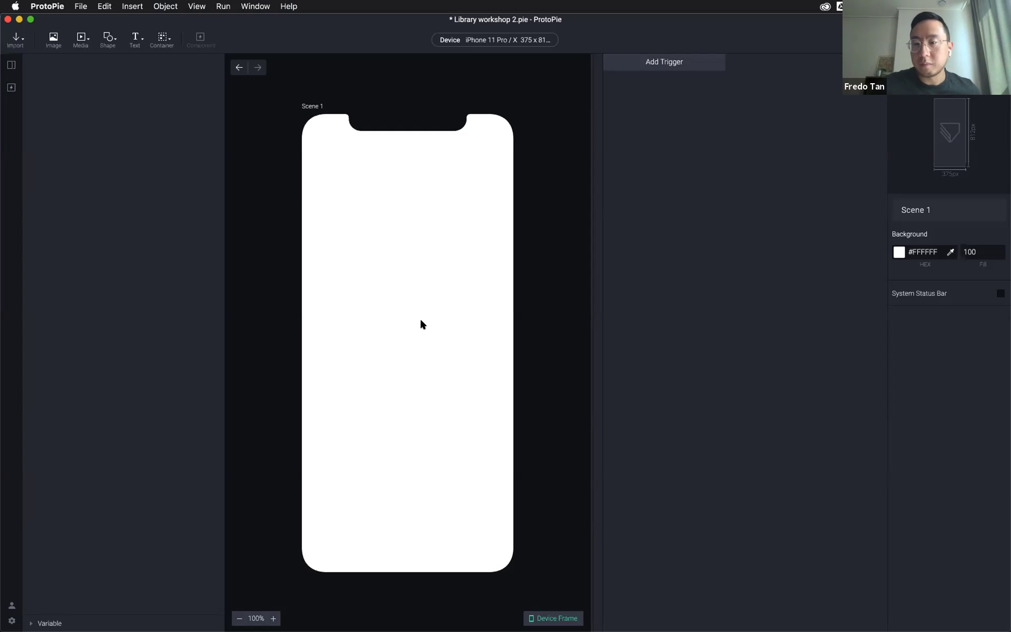
pyautogui.hscroll(-1, 419, 322)
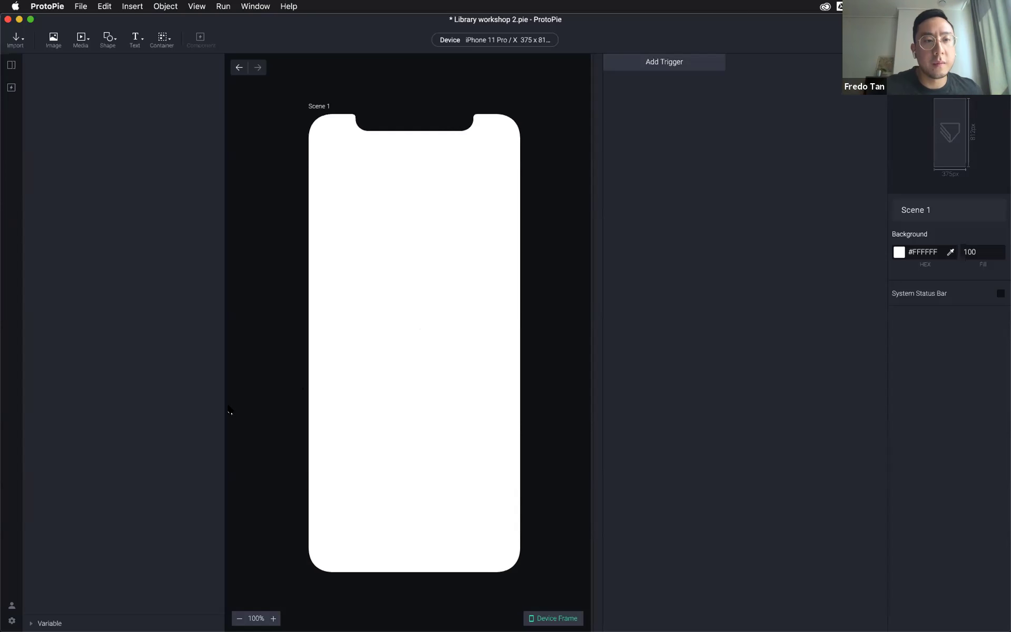
# Return from the Material Design UI Kit to the overview of local components and libraries
pyautogui.click(11, 87)
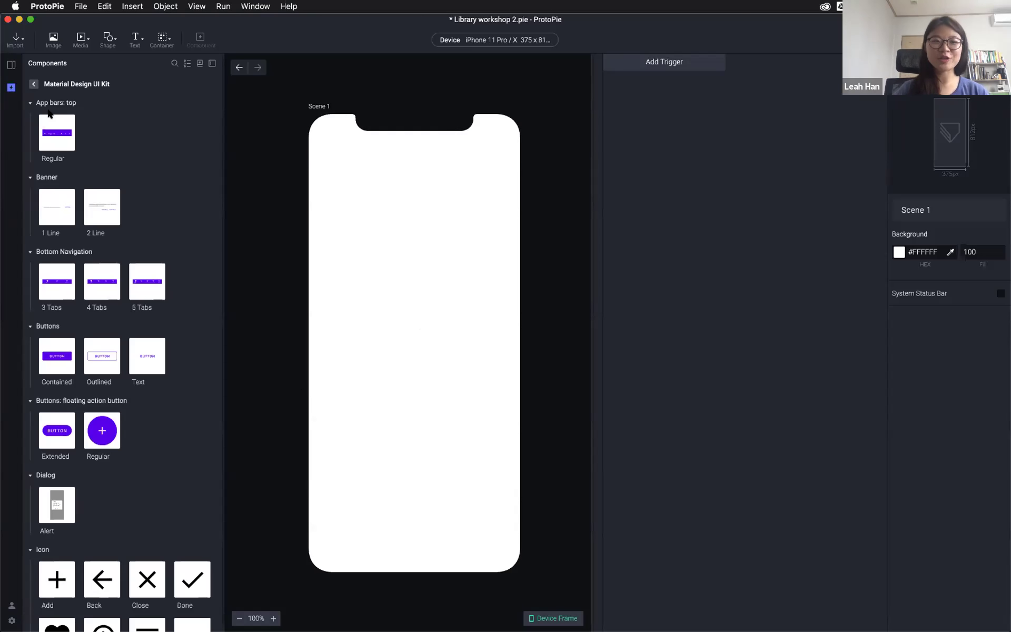
pyautogui.click(33, 83)
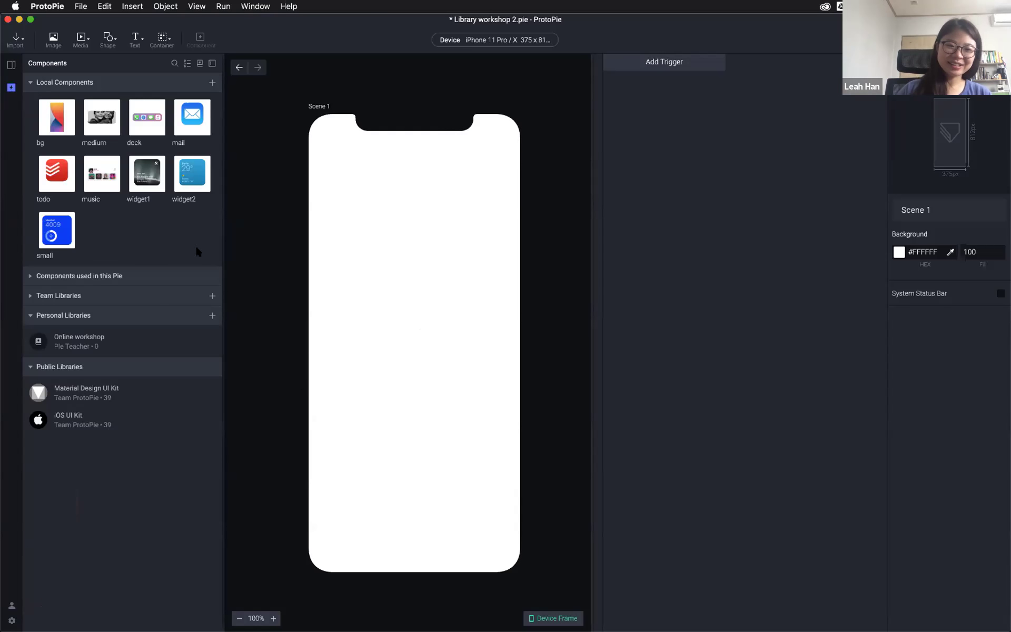
# Switch to Chrome and look through the published versions in the ios 14 library's version history, down to the 1st version
pyautogui.moveTo(382, 611)
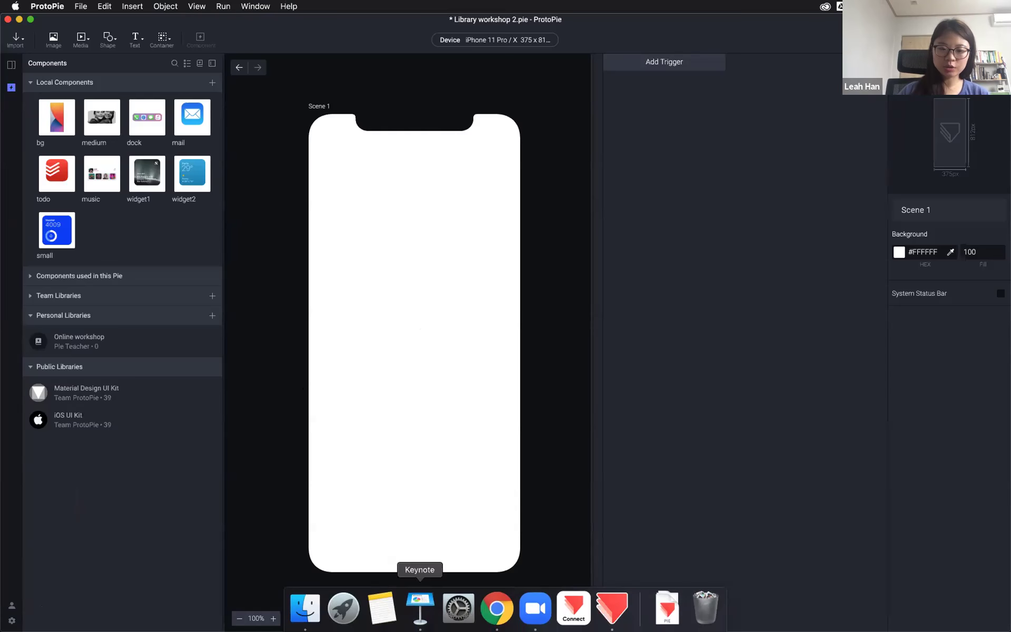
pyautogui.click(498, 608)
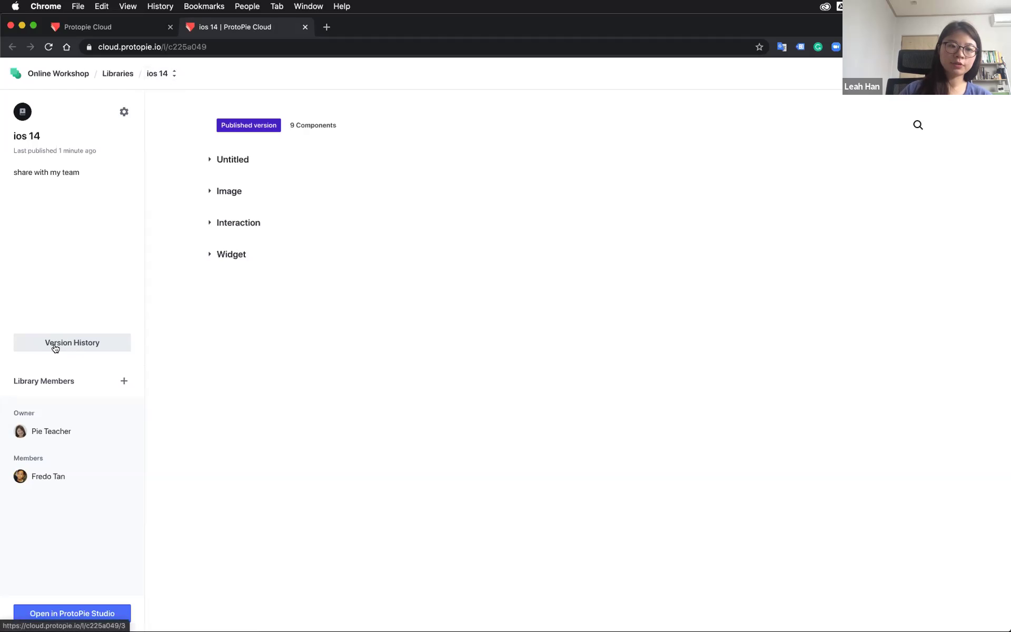
pyautogui.click(74, 342)
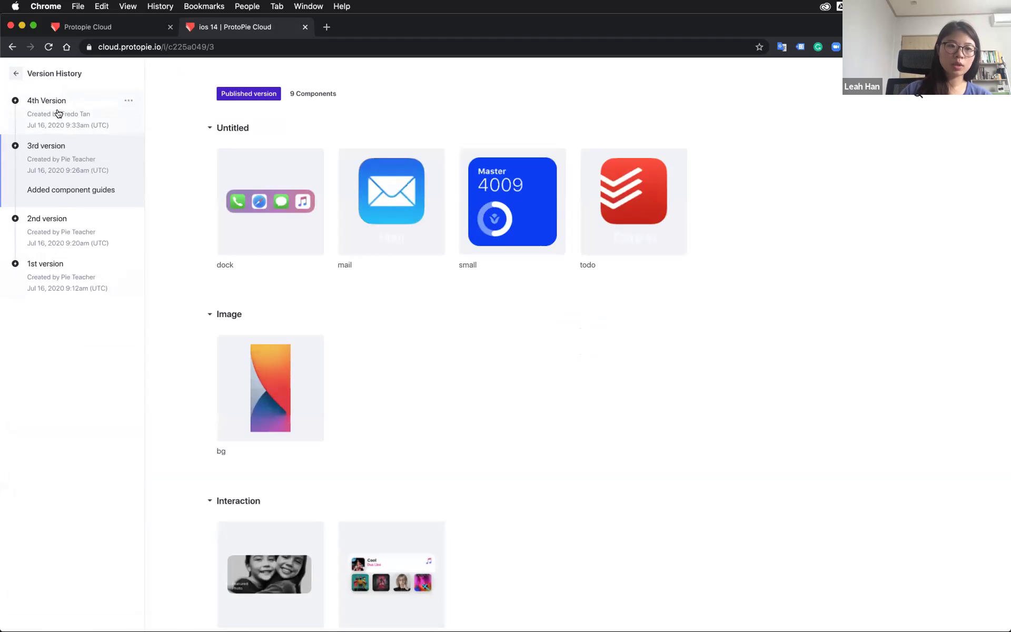
pyautogui.click(45, 111)
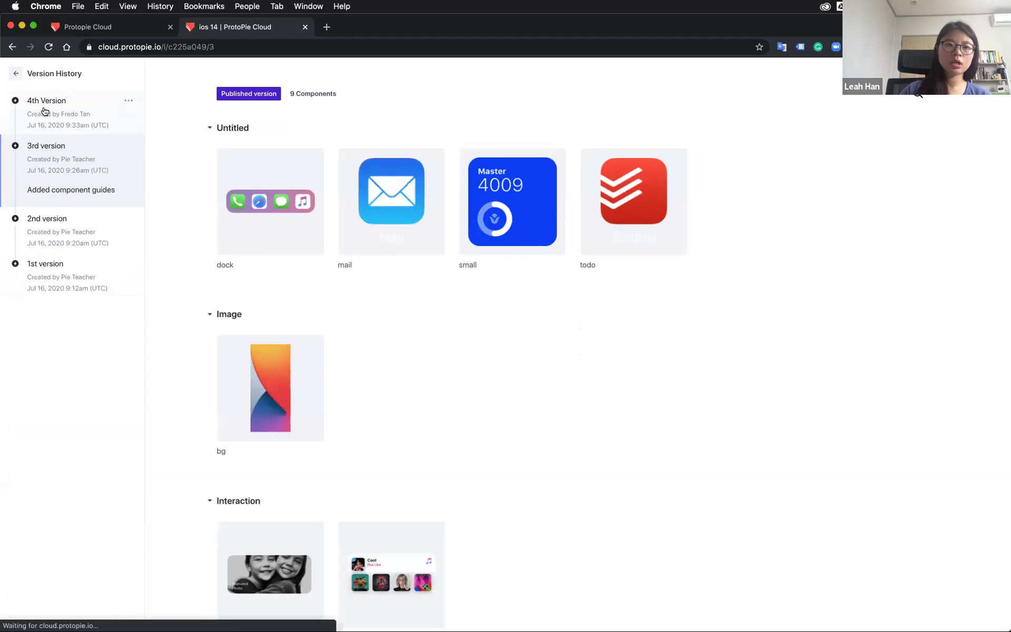
pyautogui.click(74, 242)
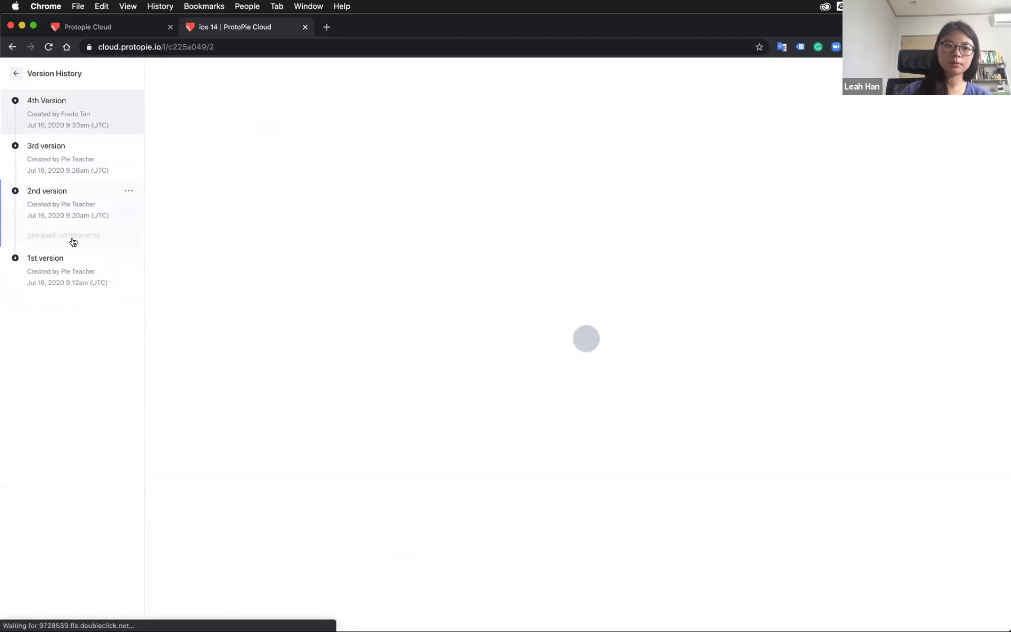
pyautogui.click(69, 274)
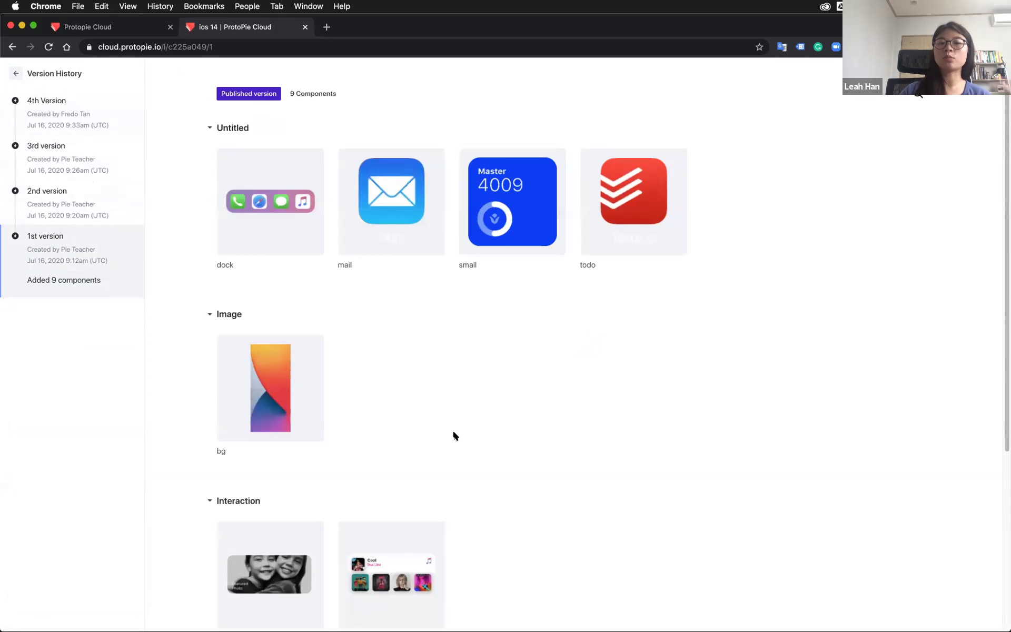
# Collapse the Untitled, Image, Interaction and Widget component groups in the 1st version
pyautogui.click(238, 314)
pyautogui.click(237, 128)
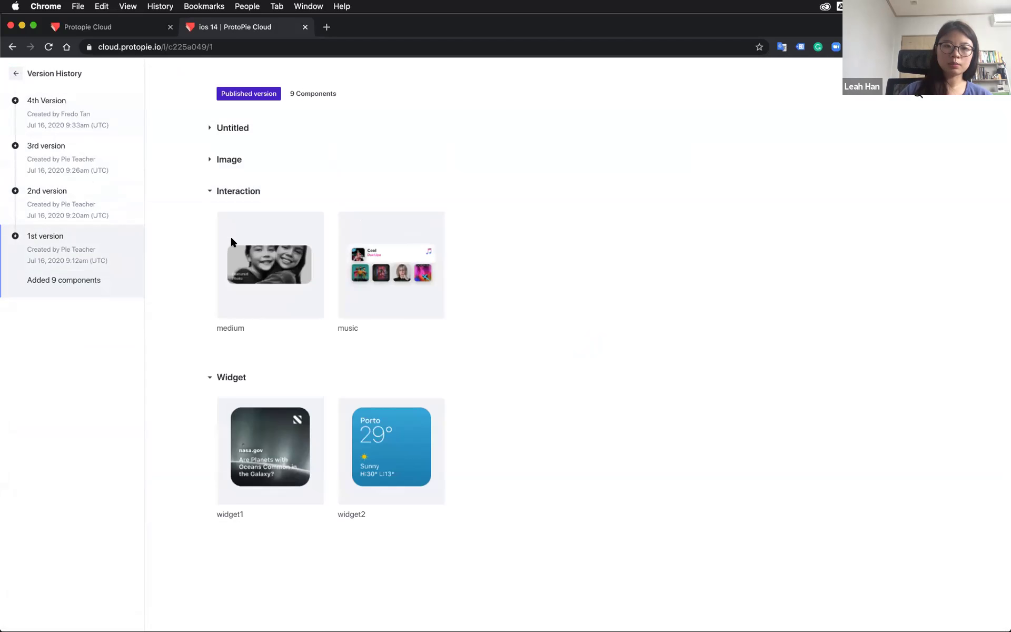
pyautogui.click(238, 191)
pyautogui.click(229, 222)
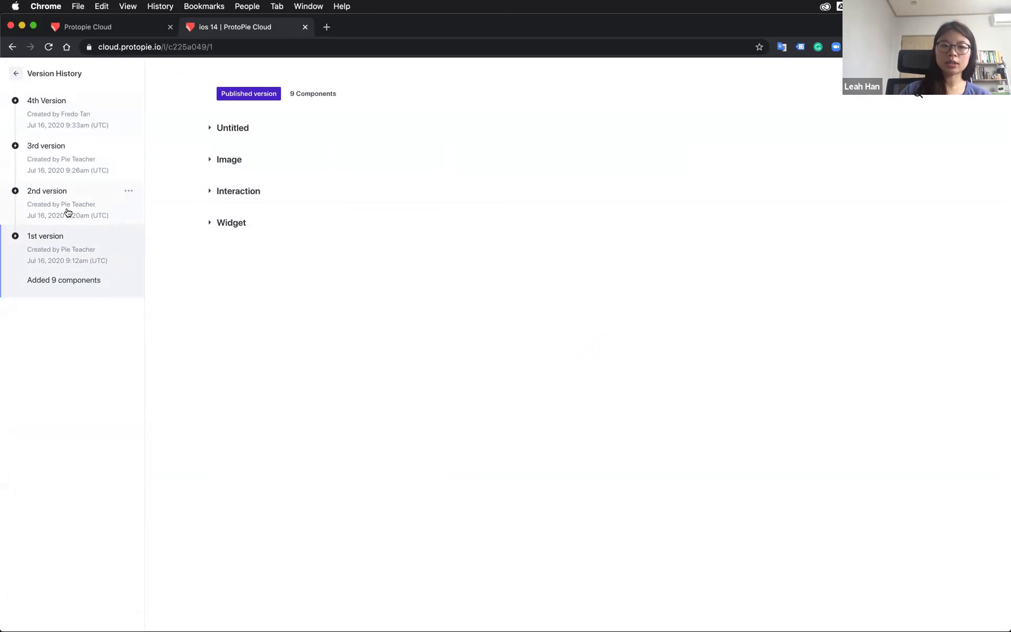
# Review the 4th version's description and components, and check which options the 3rd version offers
pyautogui.click(69, 112)
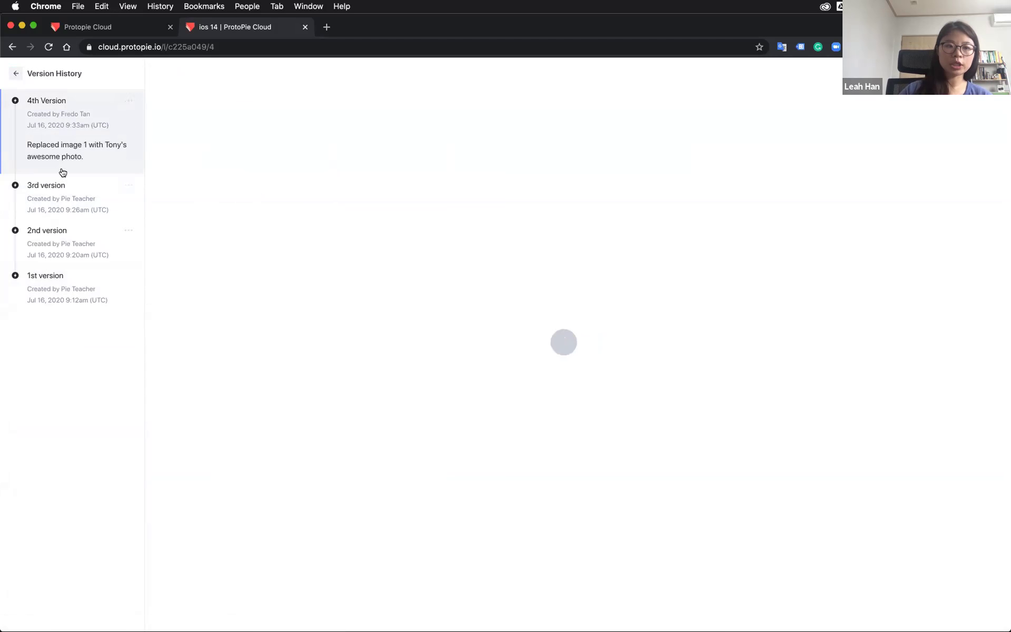
pyautogui.scroll(-5, 391, 441)
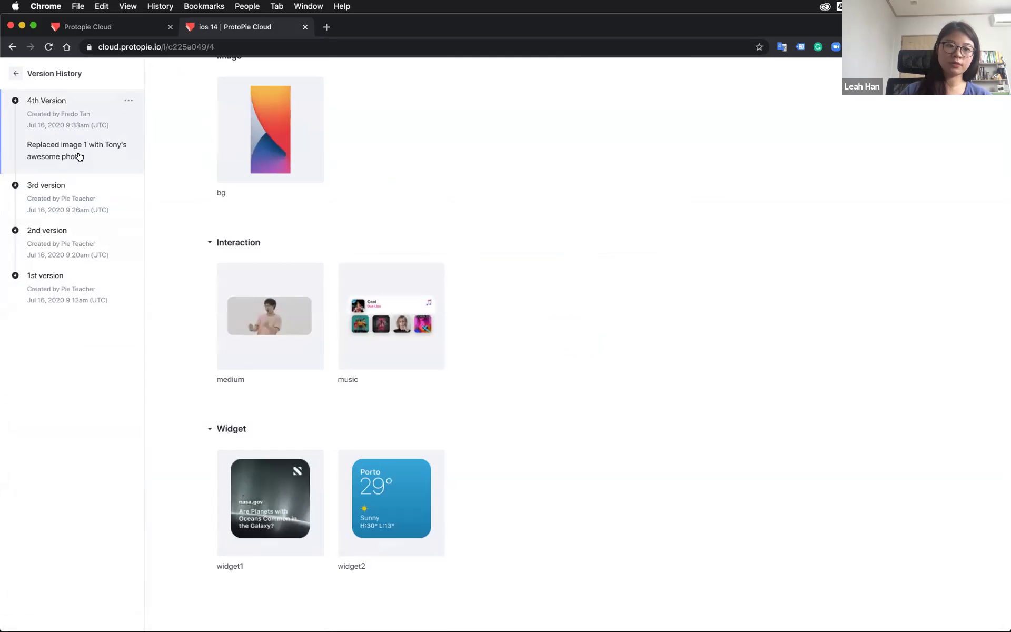
pyautogui.click(128, 186)
pyautogui.click(169, 152)
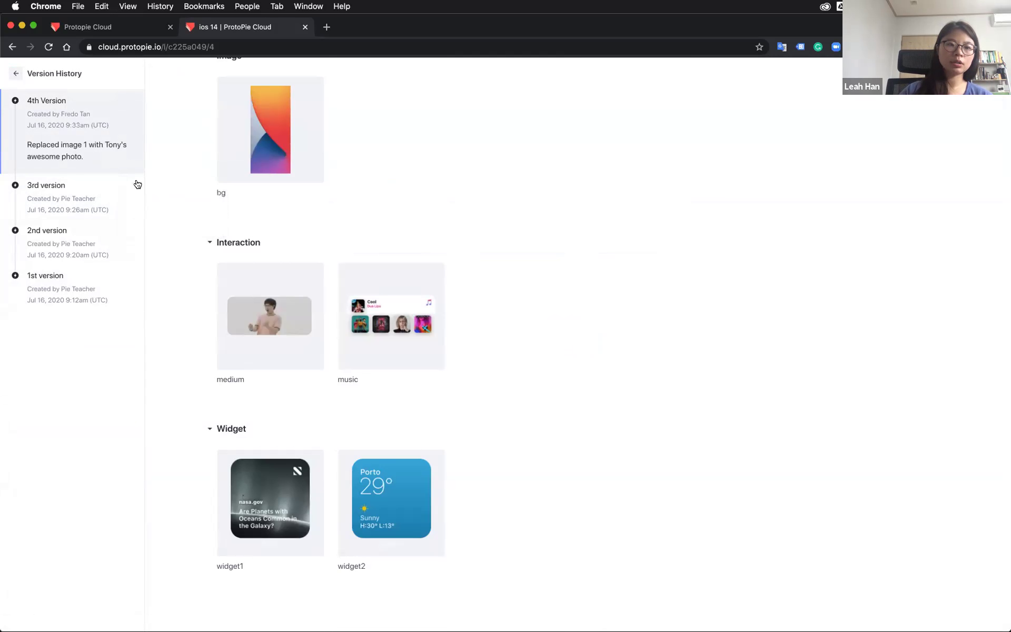
pyautogui.click(130, 187)
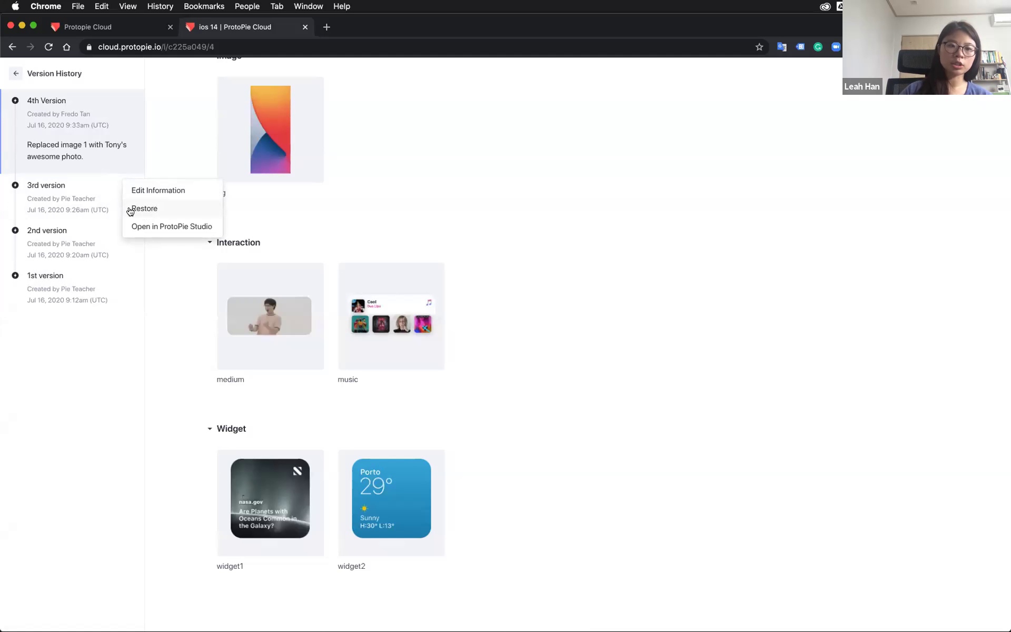
pyautogui.scroll(-1, 176, 141)
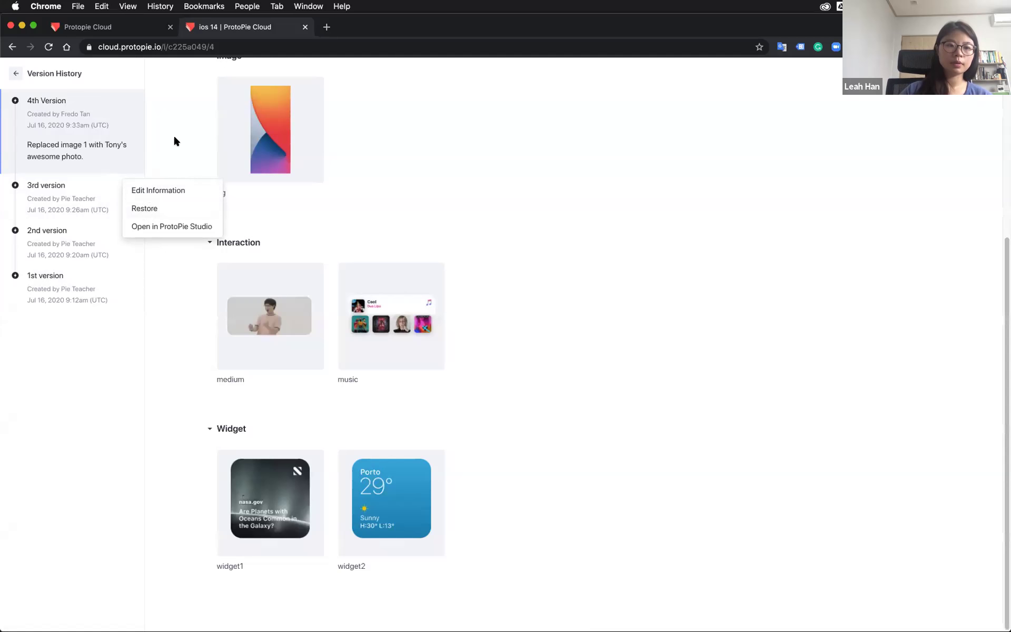
pyautogui.click(176, 141)
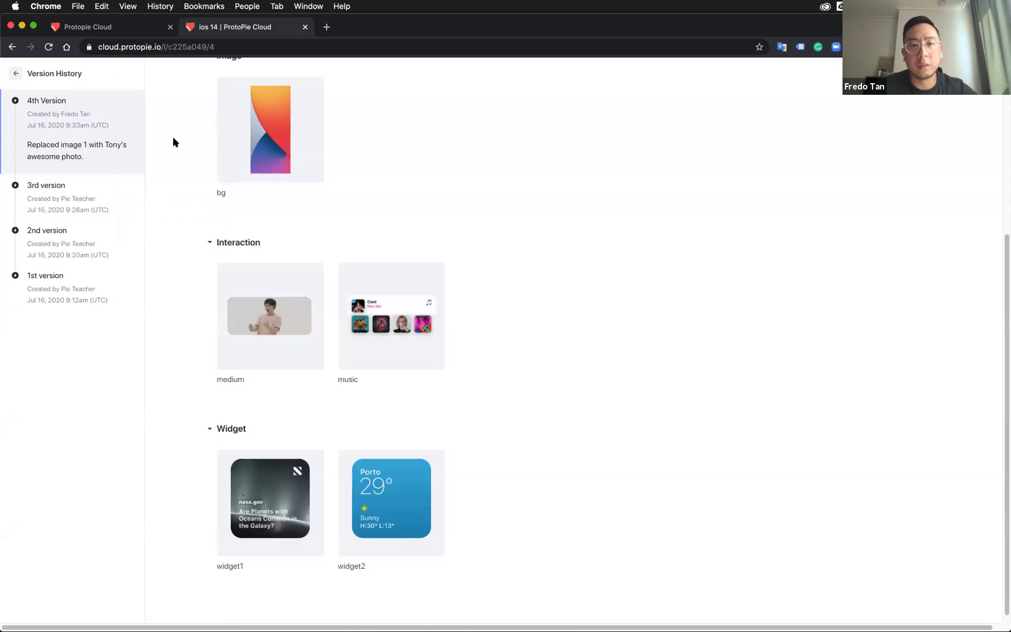
# Restore the 3rd version of the ios 14 library and confirm the restoration
pyautogui.click(124, 188)
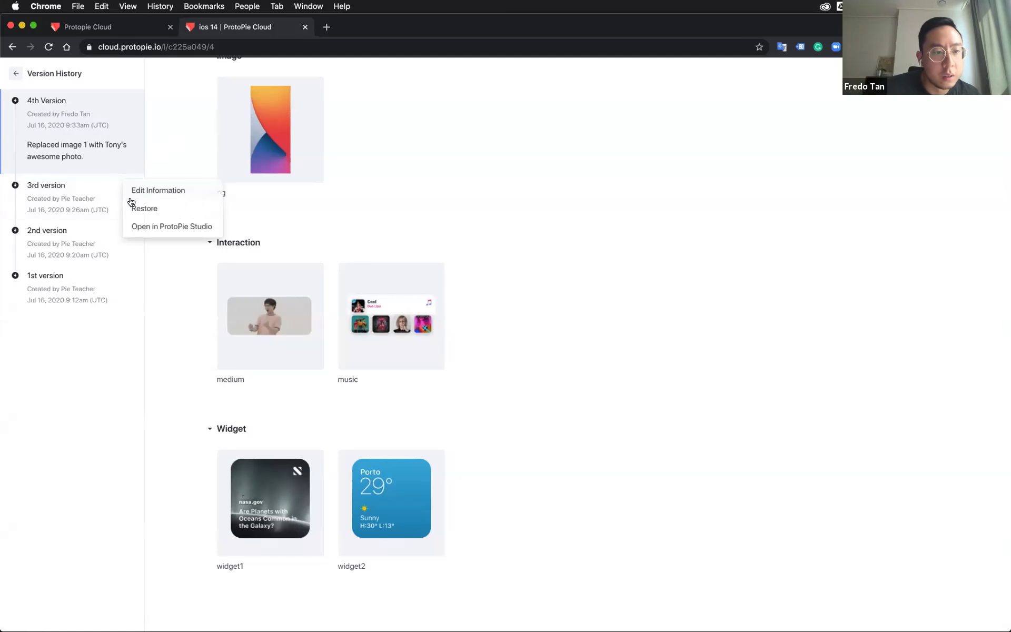
pyautogui.click(138, 208)
pyautogui.click(570, 388)
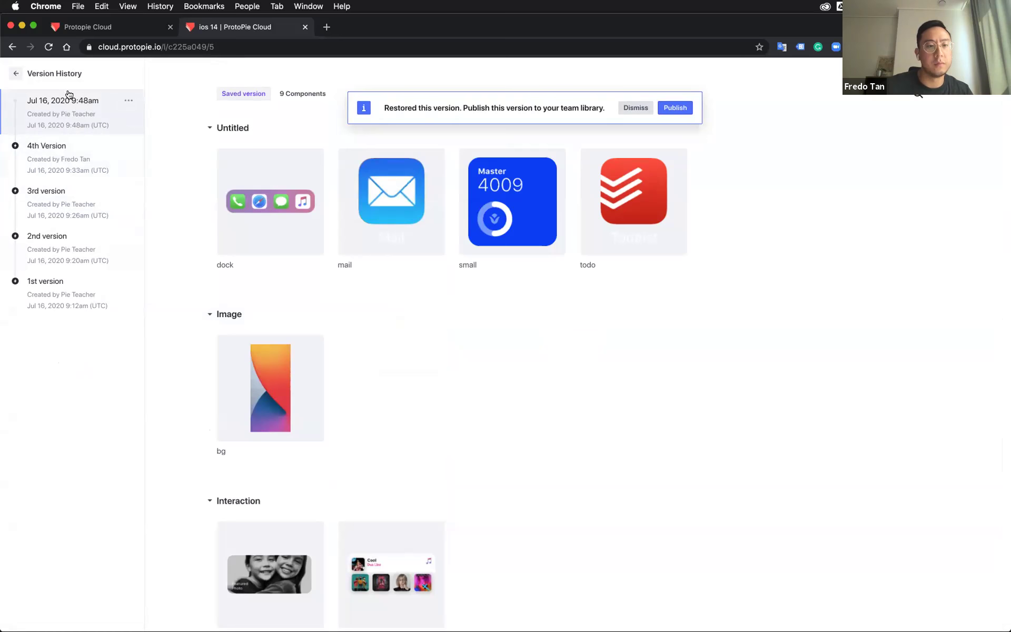
# Publish the restored version to the ios 14 team library
pyautogui.click(128, 101)
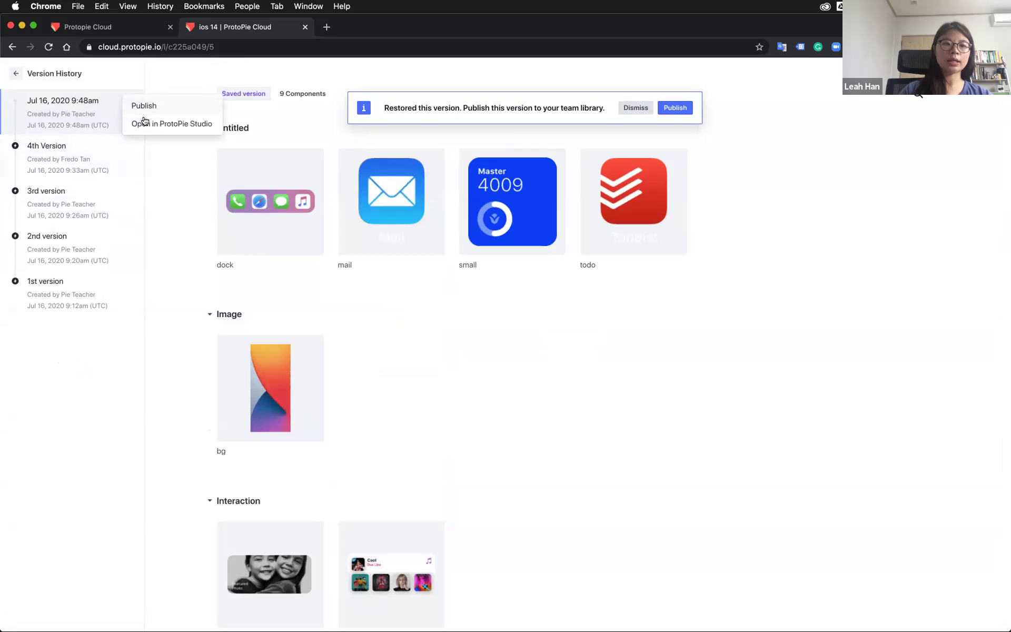
pyautogui.click(99, 82)
pyautogui.click(131, 103)
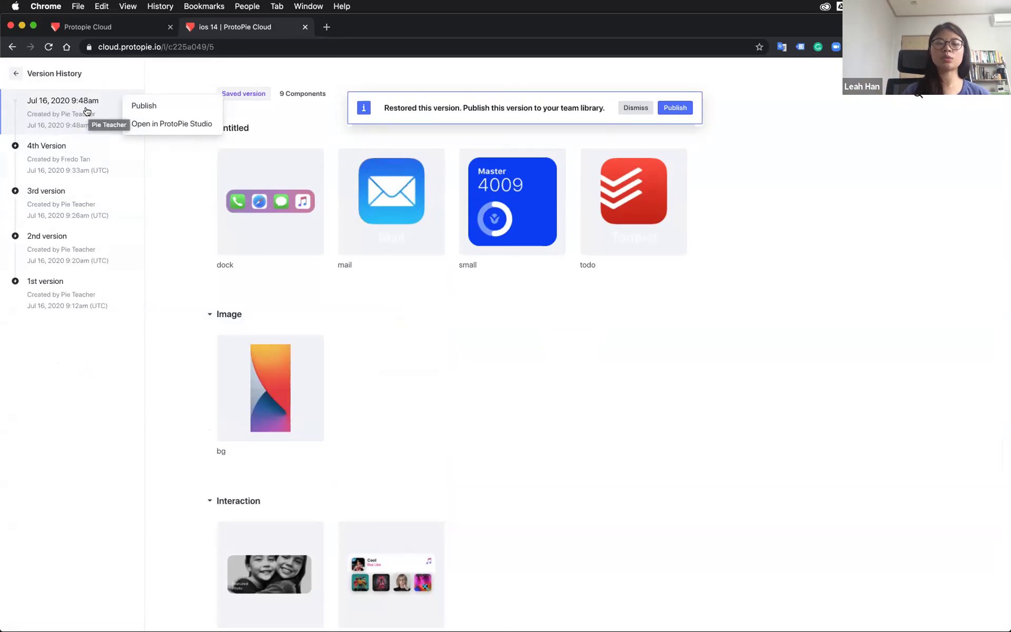
pyautogui.click(173, 105)
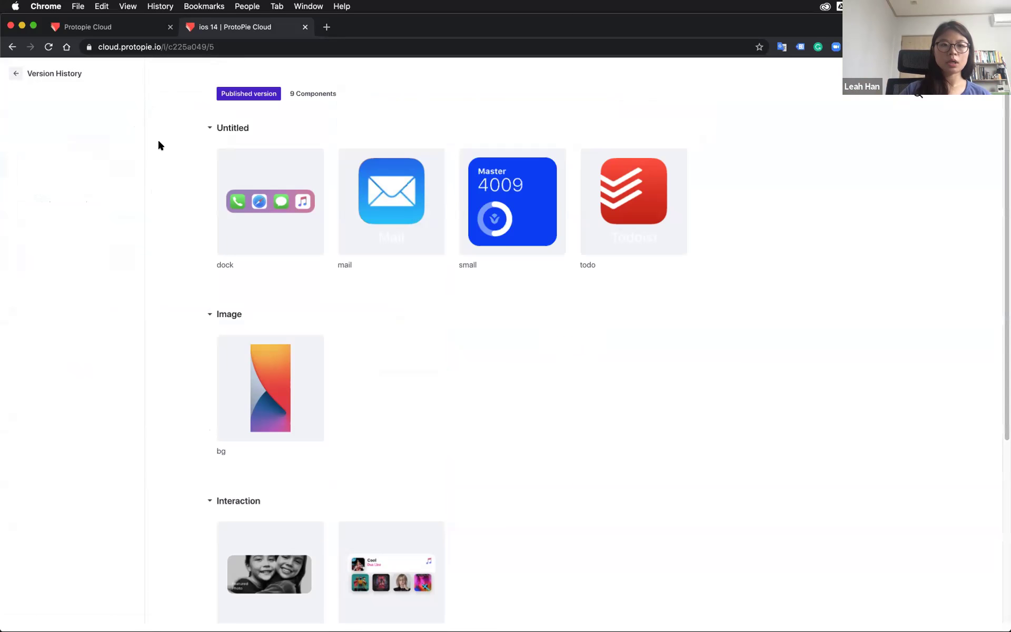
pyautogui.click(127, 103)
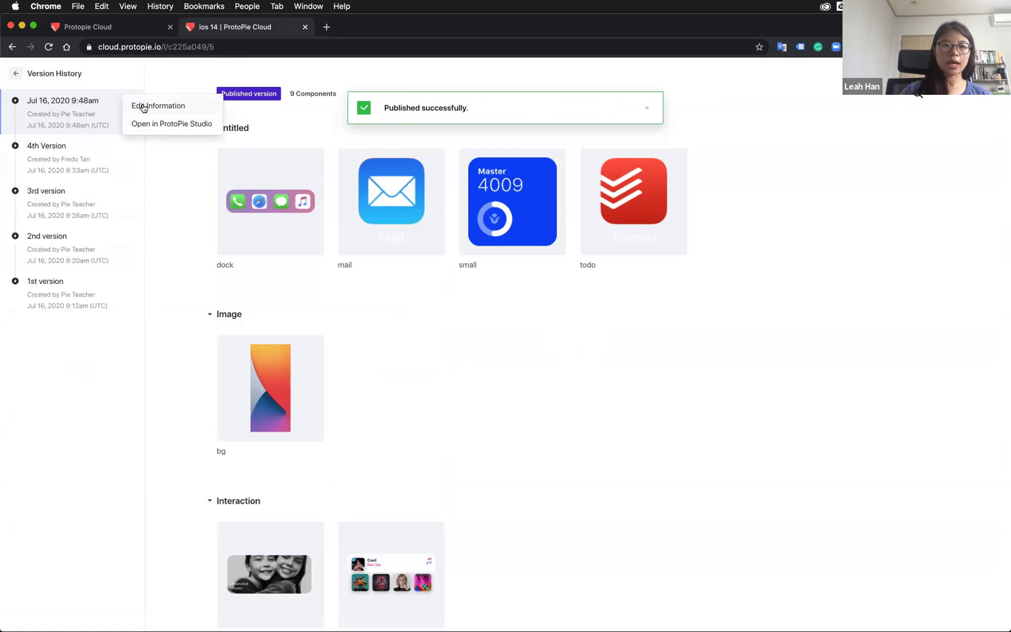
pyautogui.click(142, 104)
pyautogui.moveTo(508, 304); pyautogui.dragTo(429, 304)
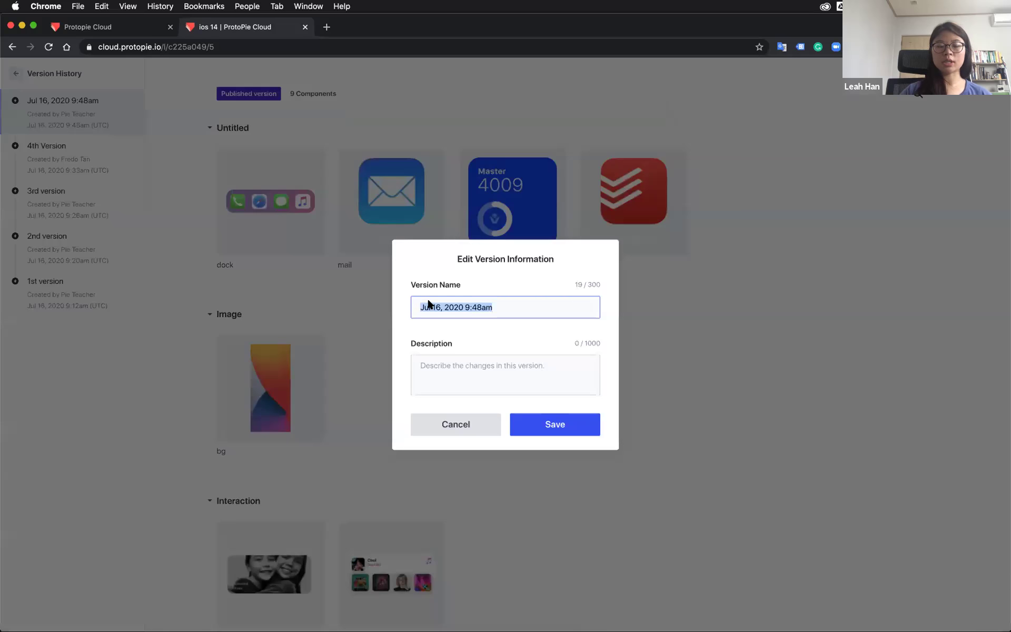
pyautogui.press('BackSpace')
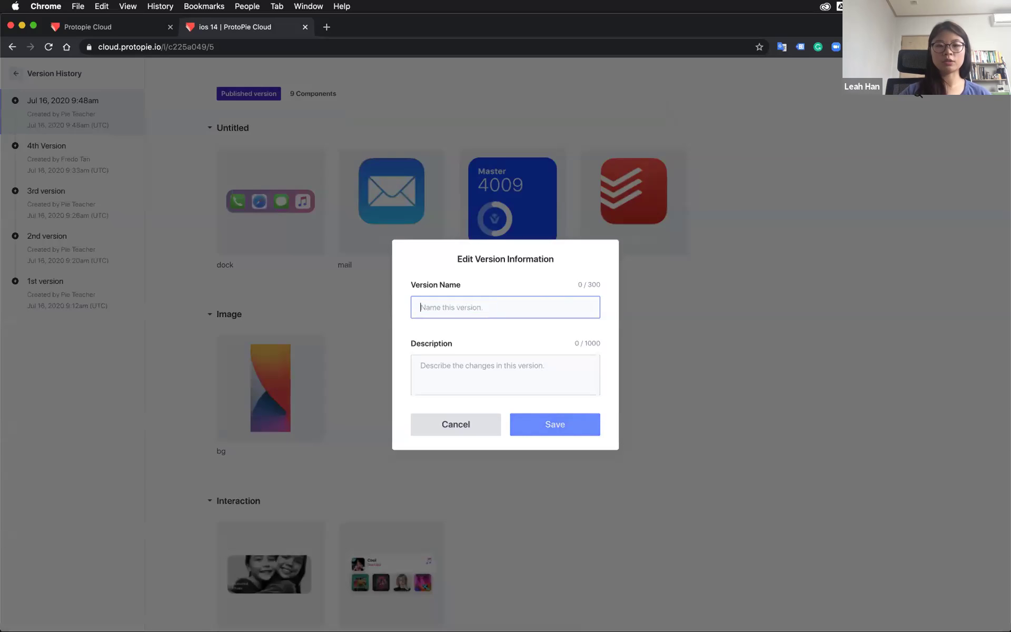
pyautogui.click(474, 424)
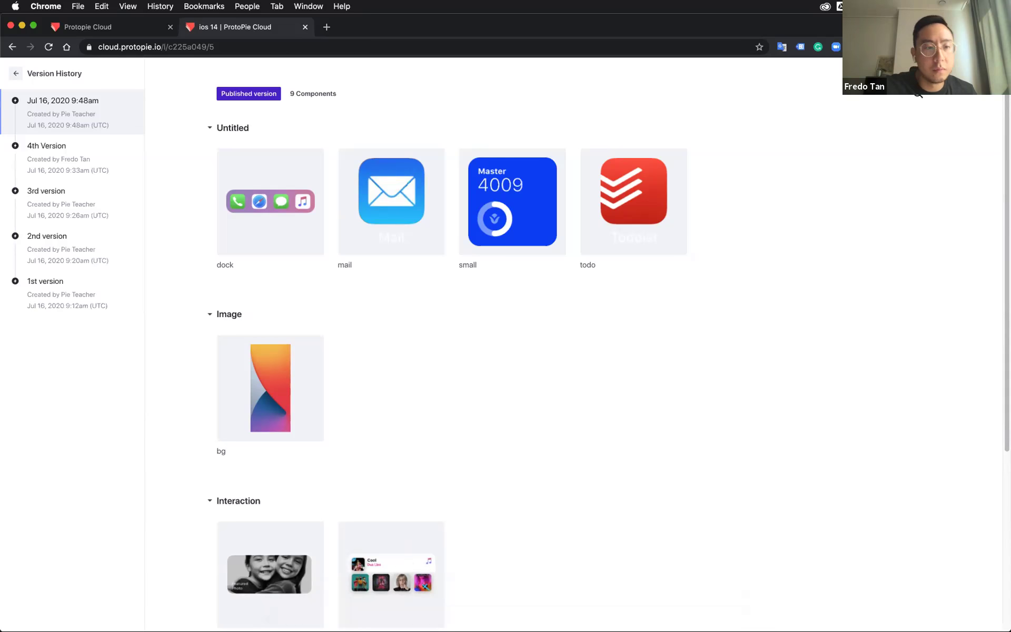
# Switch from Chrome back to ProtoPie with the empty Scene 1
pyautogui.moveTo(535, 624)
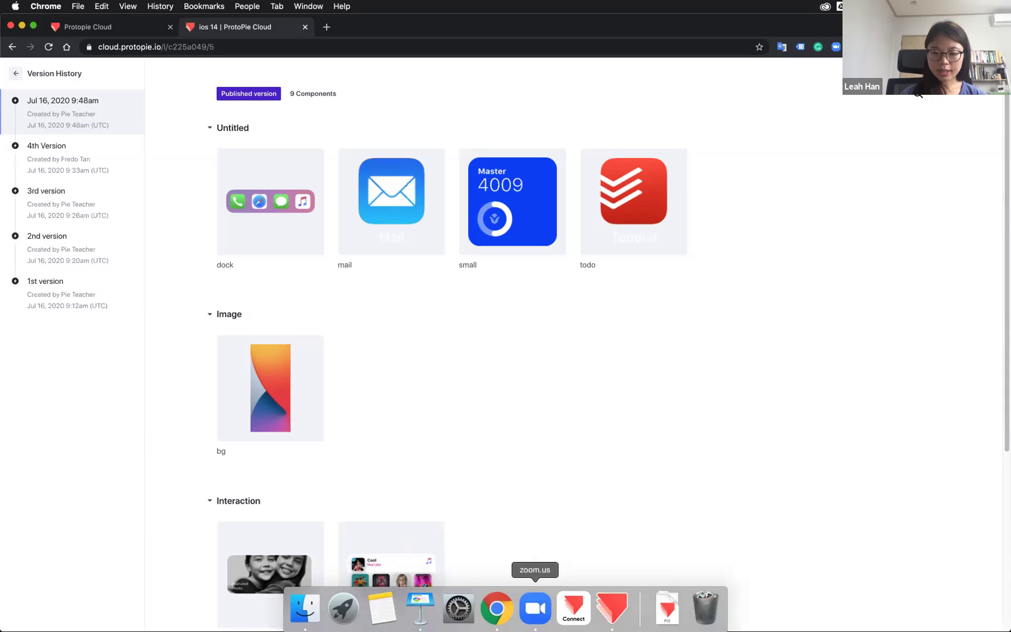
pyautogui.click(622, 613)
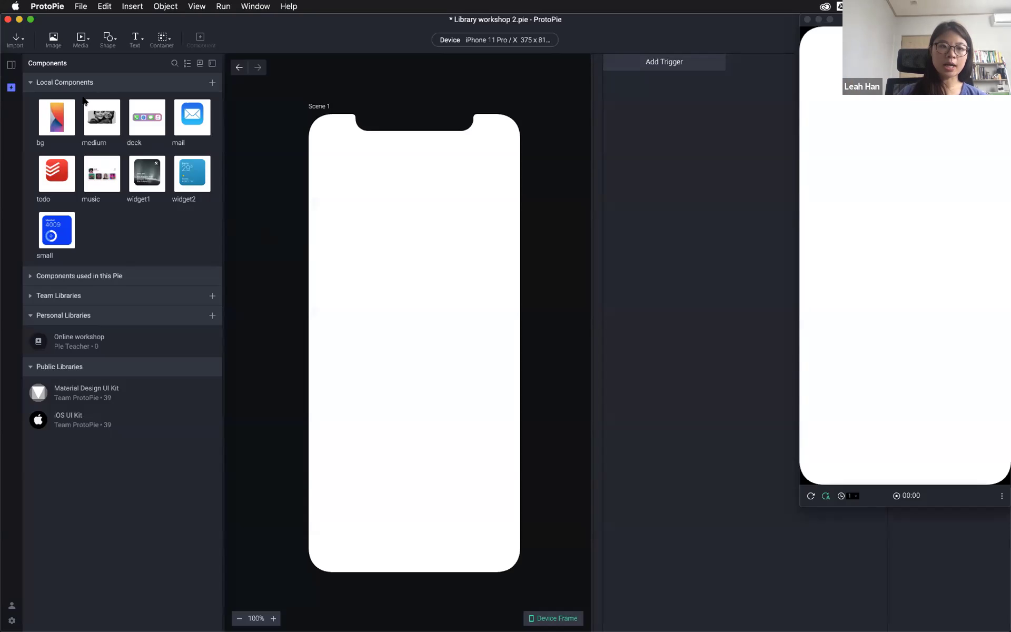
# Place the local medium component in the upper part of Scene 1
pyautogui.click(270, 156)
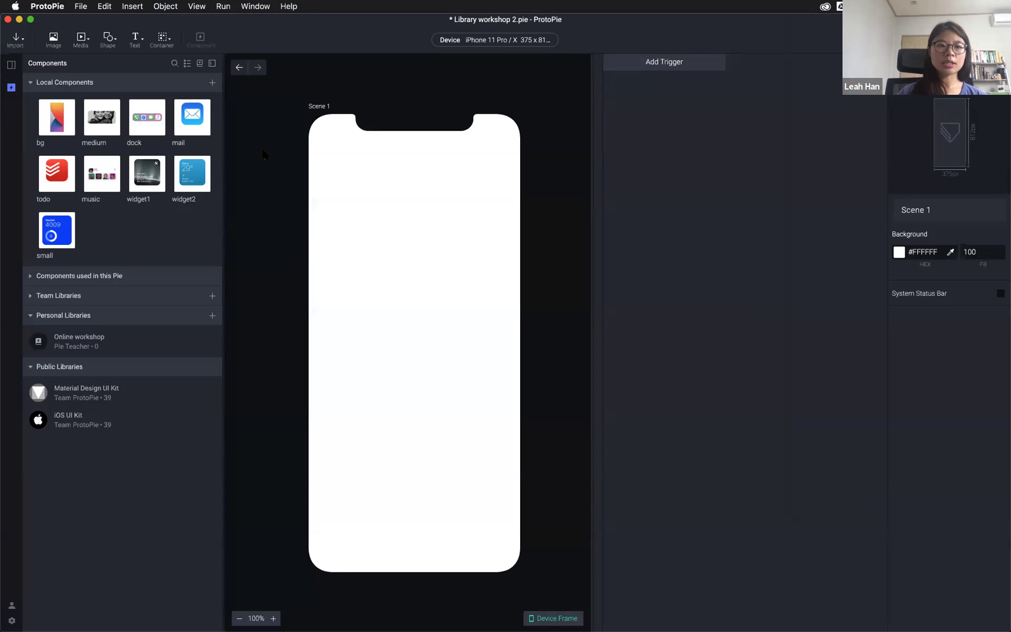
pyautogui.click(12, 64)
pyautogui.click(12, 88)
pyautogui.moveTo(103, 120); pyautogui.dragTo(406, 205)
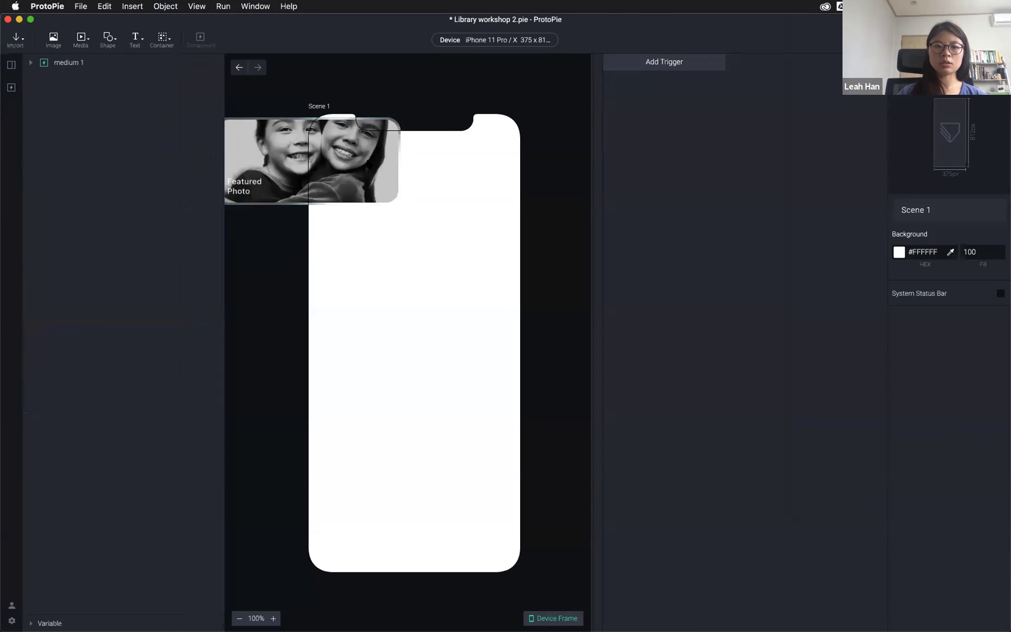
# Add a new scene and place the local medium component near its top, centred horizontally at about X 187.5, Y 144.5
pyautogui.click(11, 64)
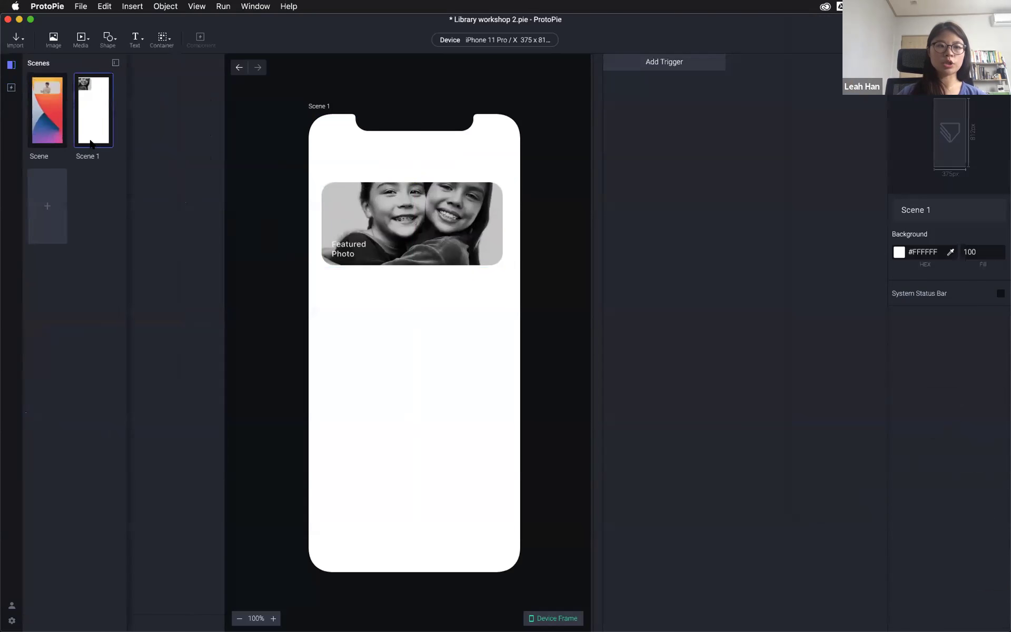
pyautogui.click(47, 206)
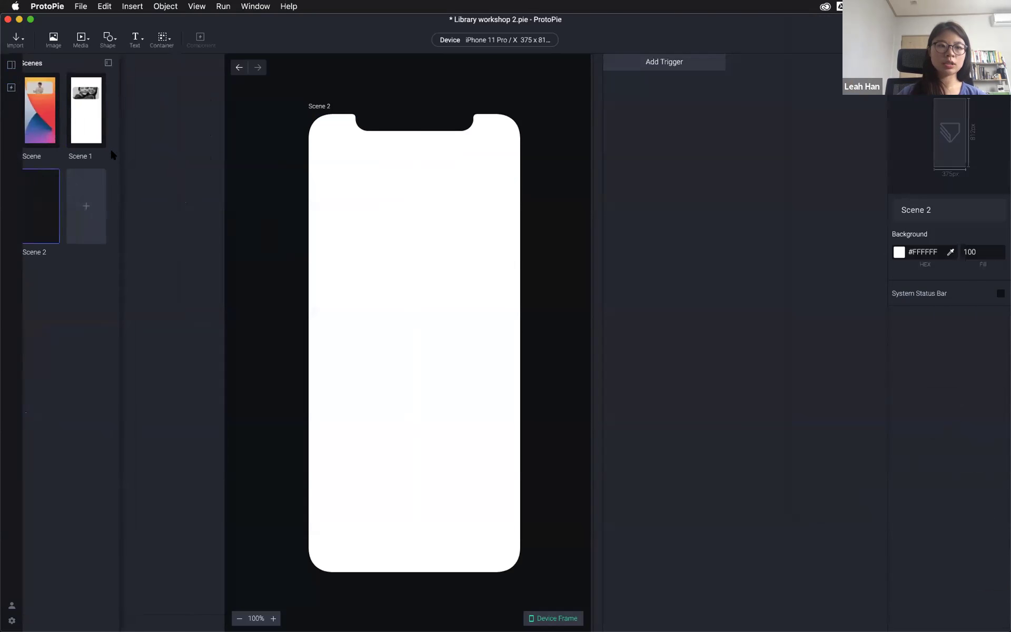
pyautogui.click(11, 87)
pyautogui.moveTo(165, 153); pyautogui.dragTo(420, 236)
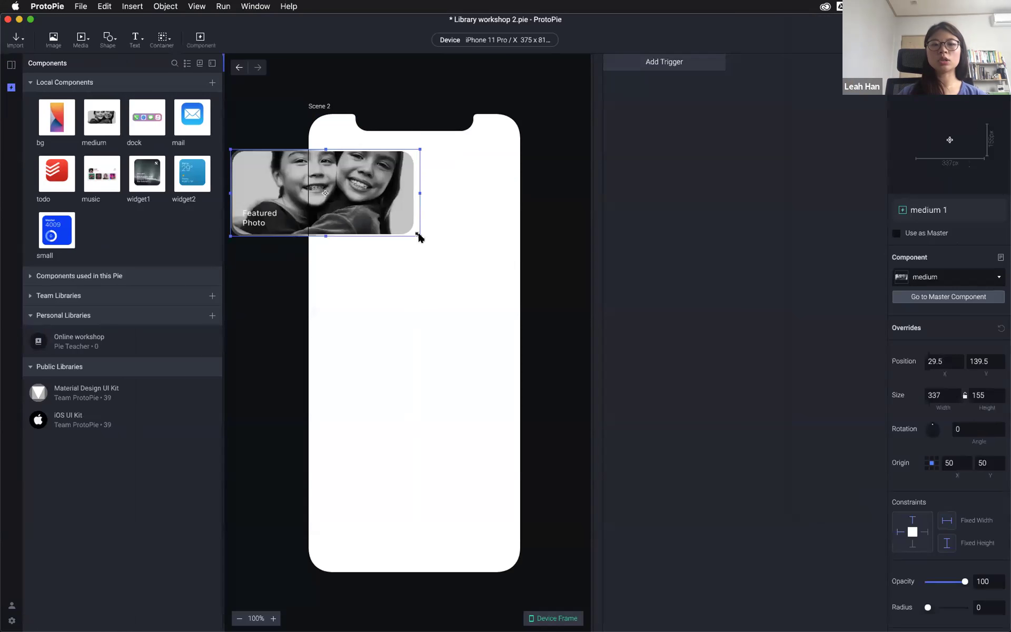
pyautogui.click(444, 226)
pyautogui.moveTo(373, 194); pyautogui.dragTo(463, 196)
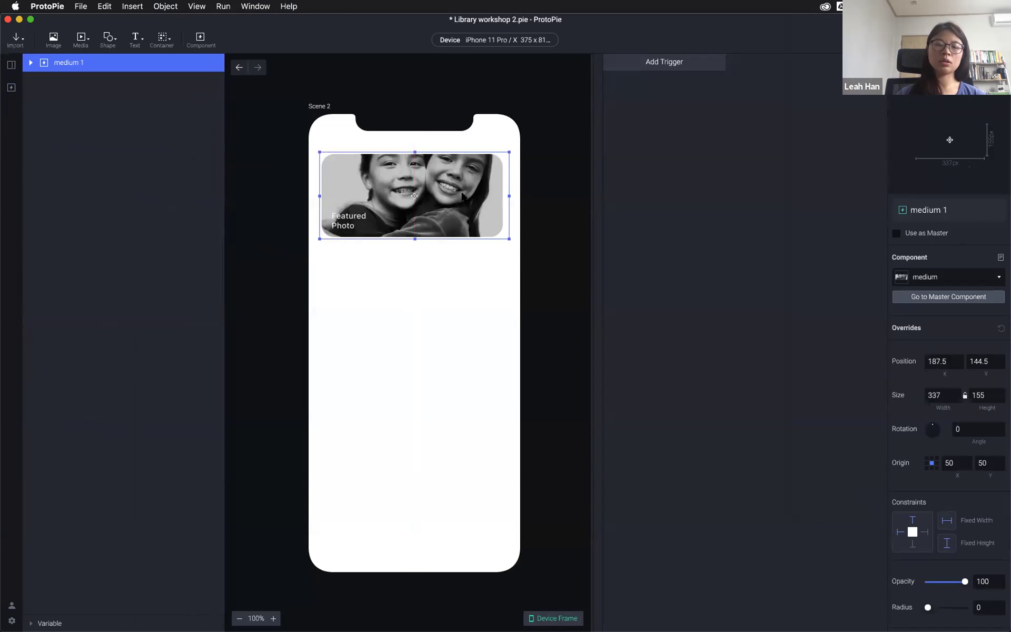
# Preview Scene 2 with the medium component, and close the preview
pyautogui.click(11, 88)
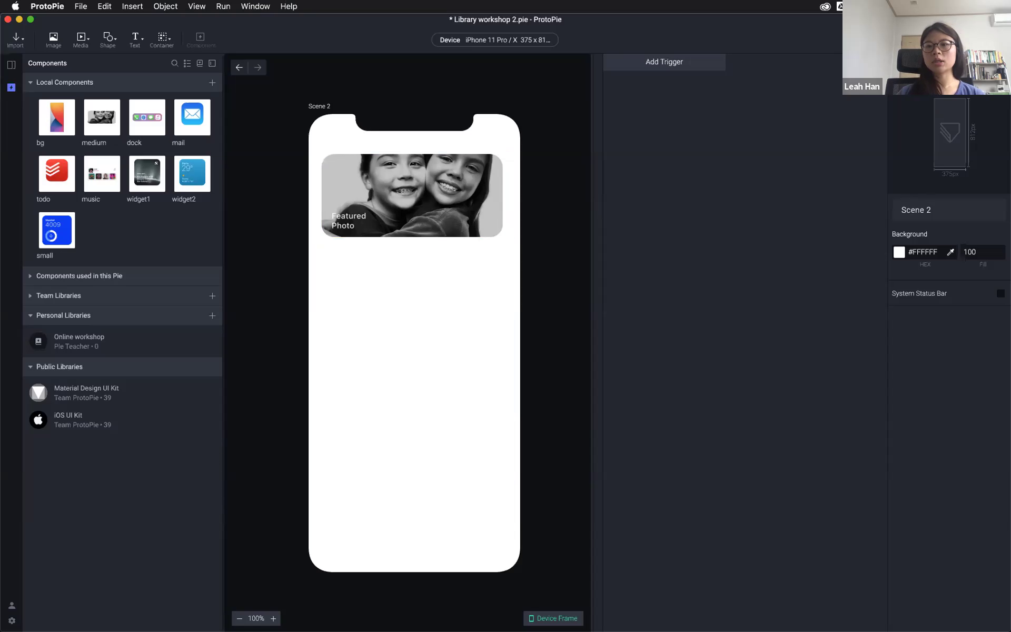
pyautogui.press('super+p')
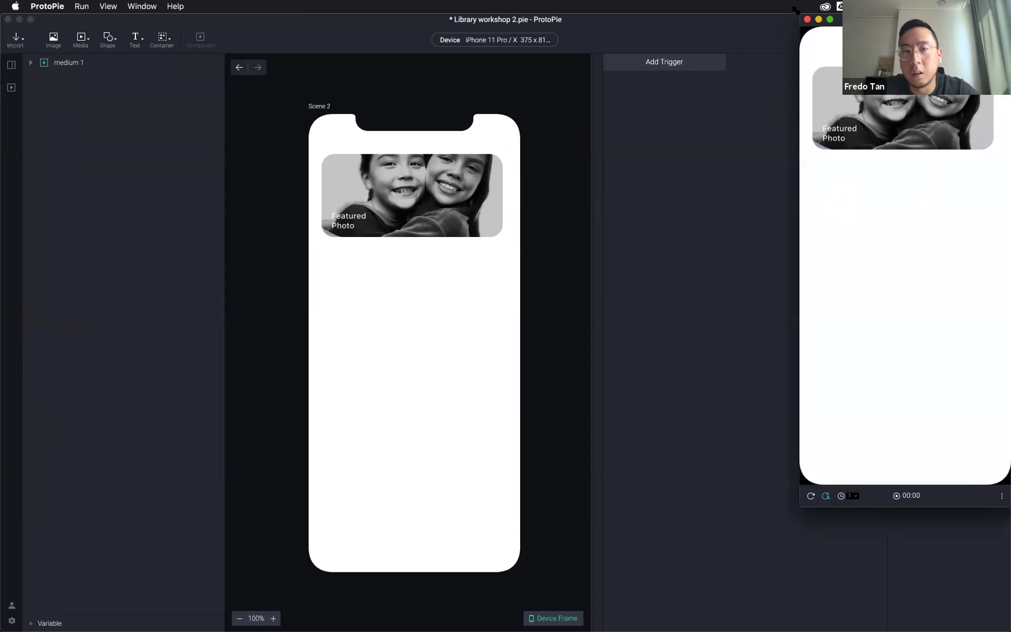
pyautogui.click(807, 19)
# Check the properties of the medium component in Scene 2 and preview its behaviour
pyautogui.click(442, 219)
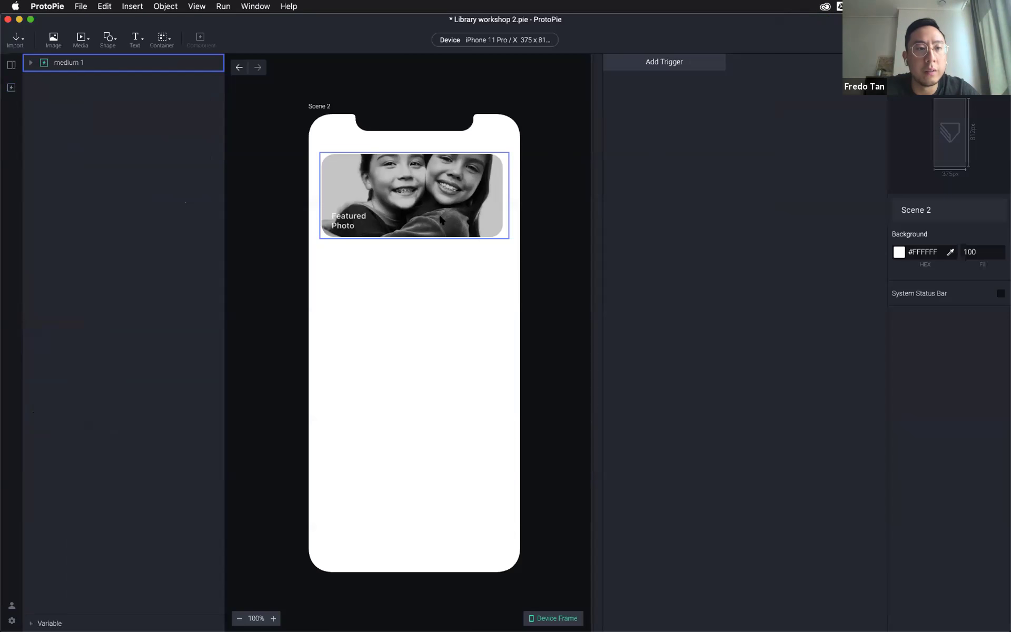
pyautogui.click(440, 215)
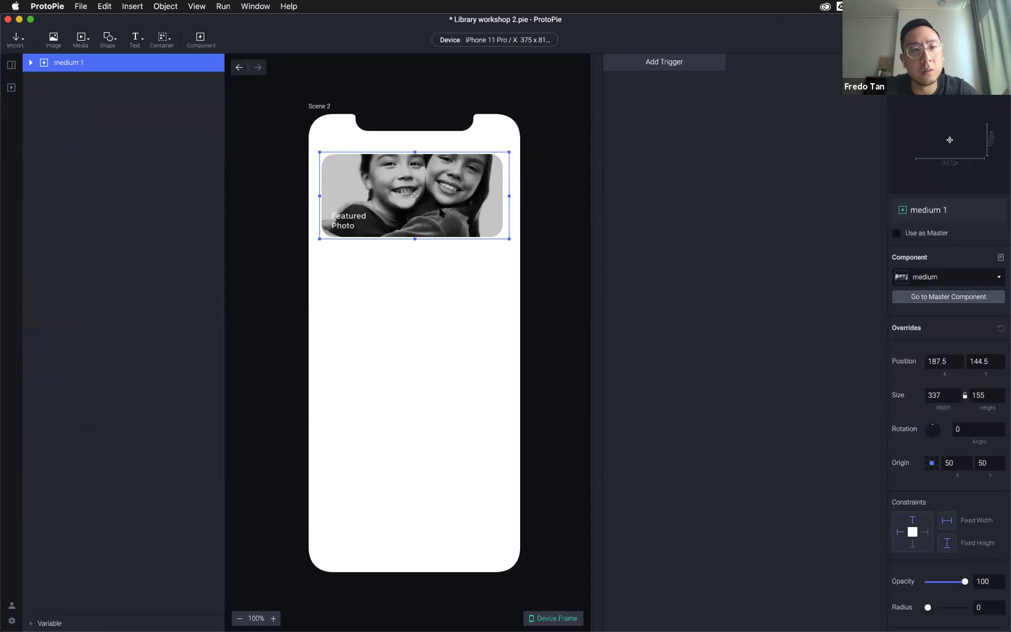
pyautogui.scroll(-1, 956, 465)
pyautogui.scroll(-5, 956, 465)
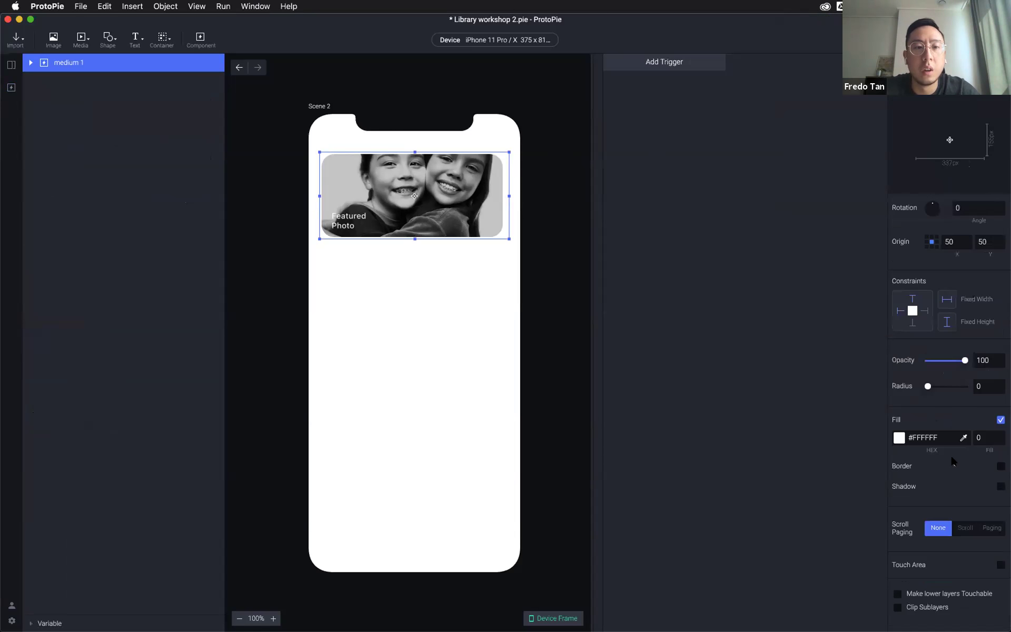
pyautogui.press('super+p')
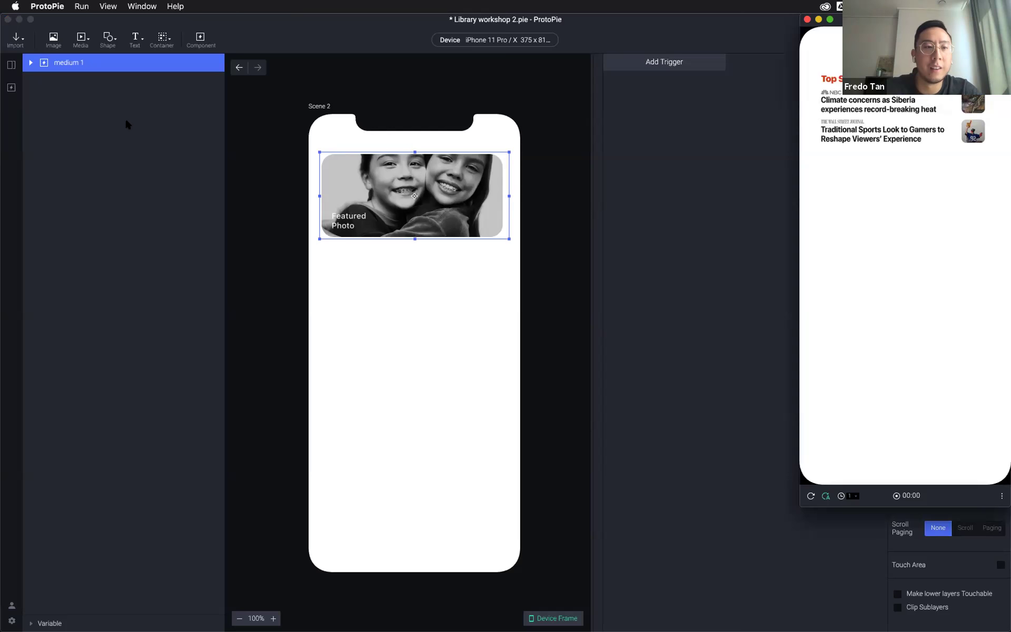
# Insert the stepper component from the public iOS UI Kit below the featured photo, at about X 197, Y 312
pyautogui.click(10, 89)
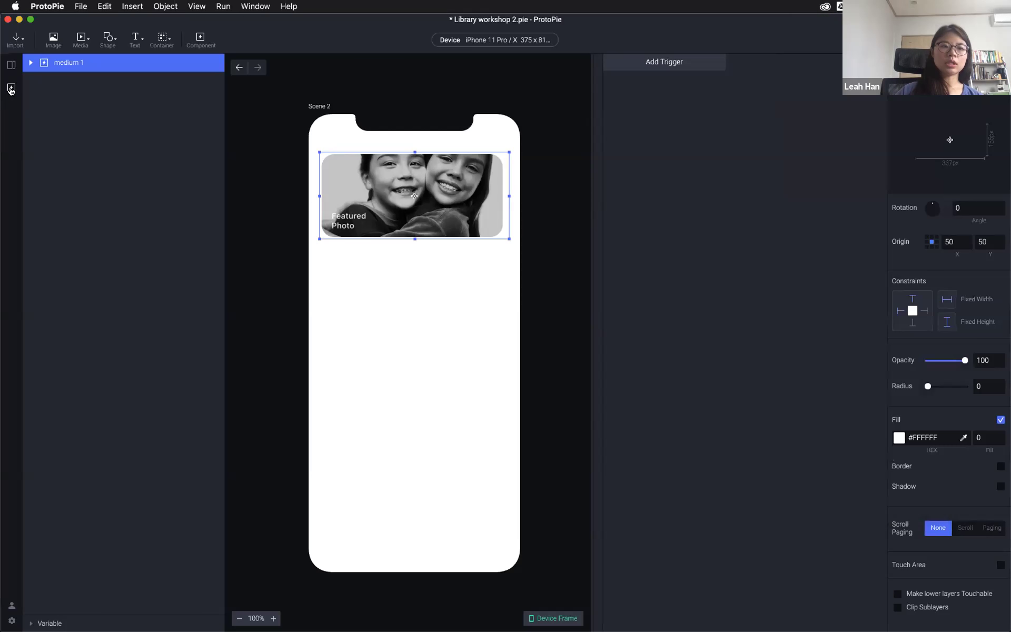
pyautogui.click(11, 88)
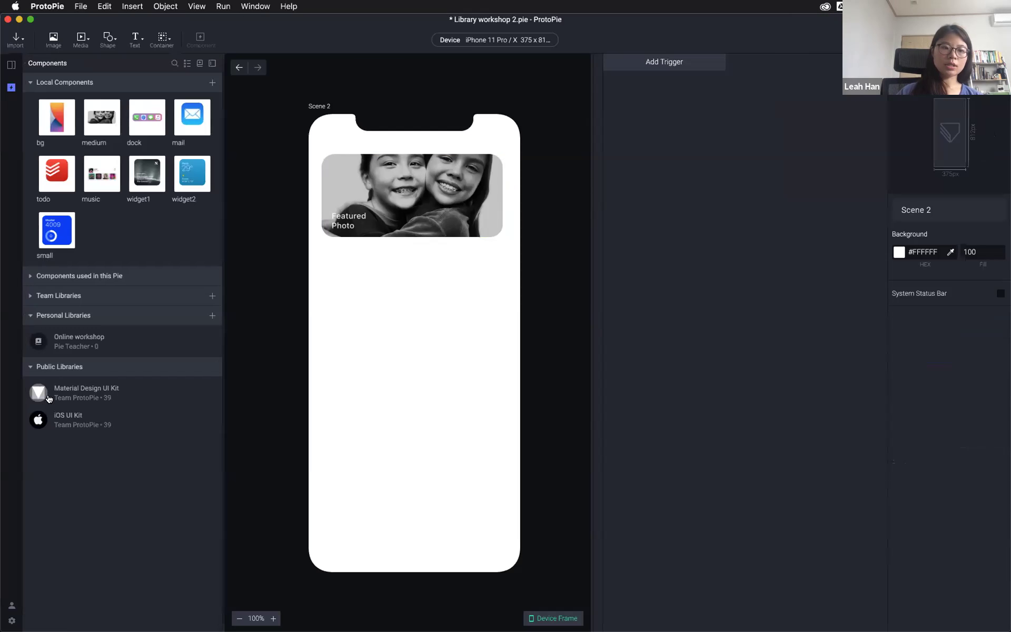
pyautogui.click(131, 422)
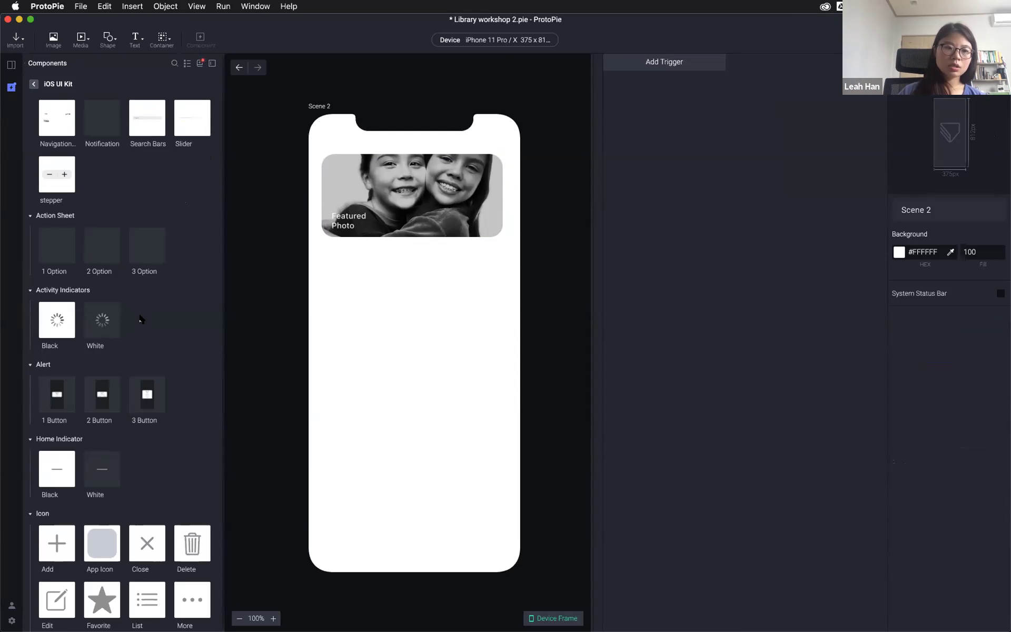
pyautogui.scroll(-3, 140, 316)
pyautogui.scroll(3, 138, 313)
pyautogui.moveTo(51, 172); pyautogui.dragTo(446, 297)
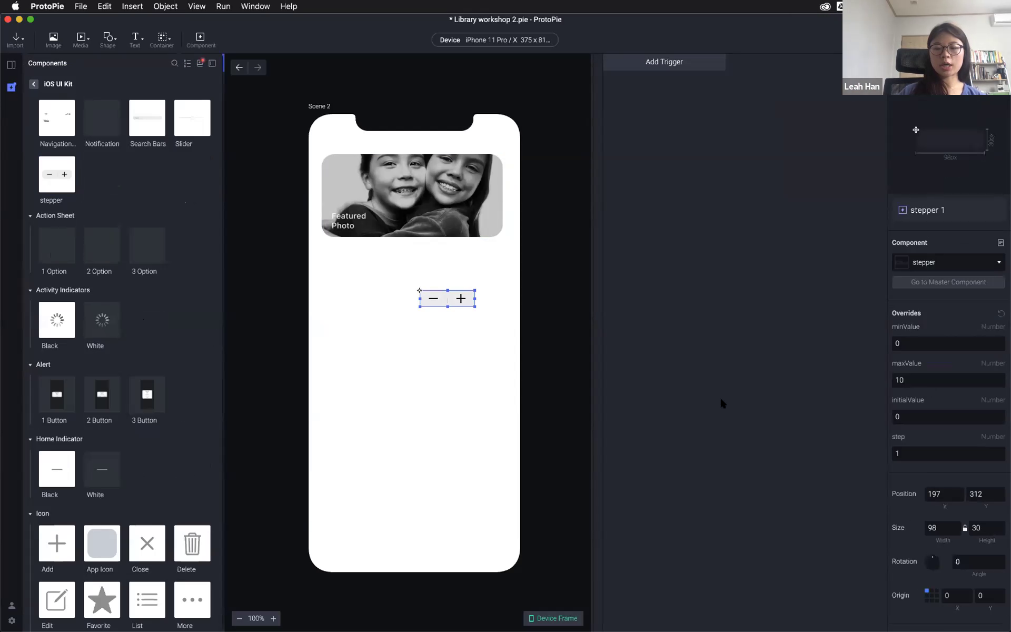
# Read the stepper component's guide, covering its description, variables and messages, and close it
pyautogui.scroll(-5, 950, 473)
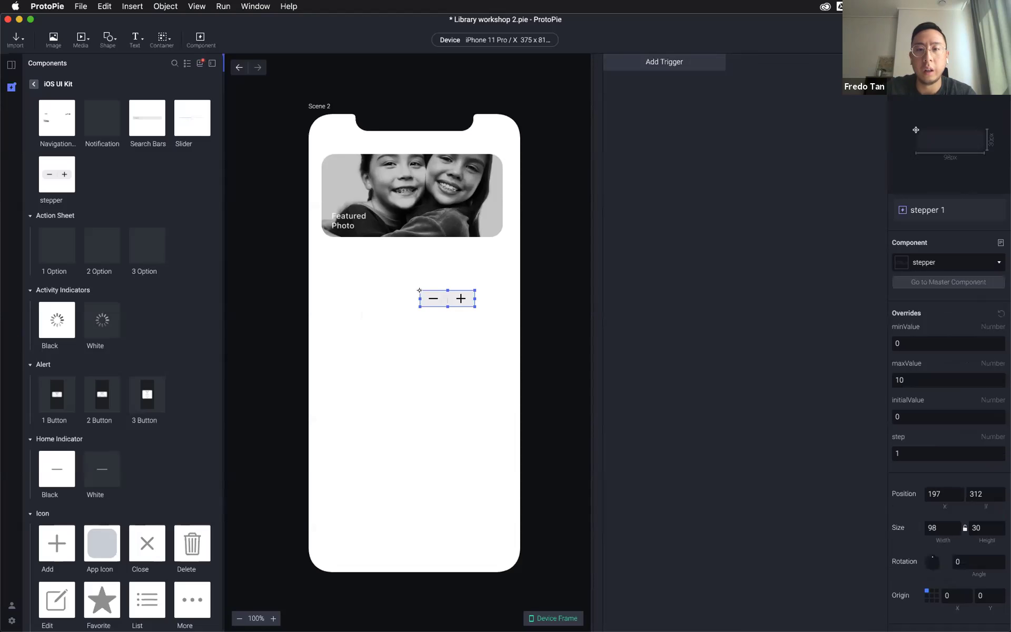
pyautogui.click(1001, 243)
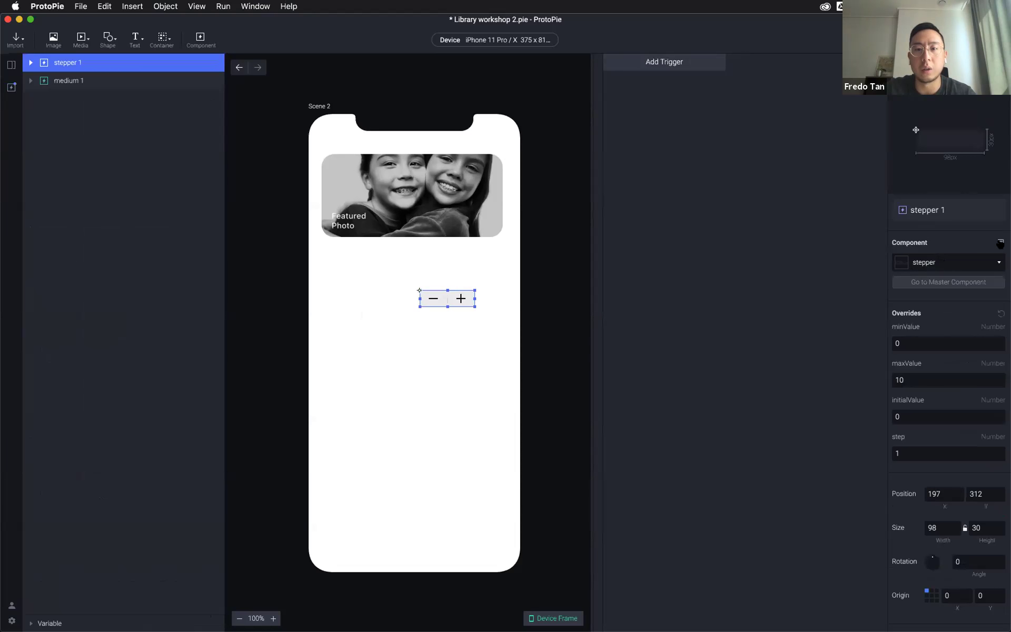
pyautogui.click(1001, 242)
pyautogui.scroll(-5, 677, 274)
pyautogui.scroll(5, 677, 273)
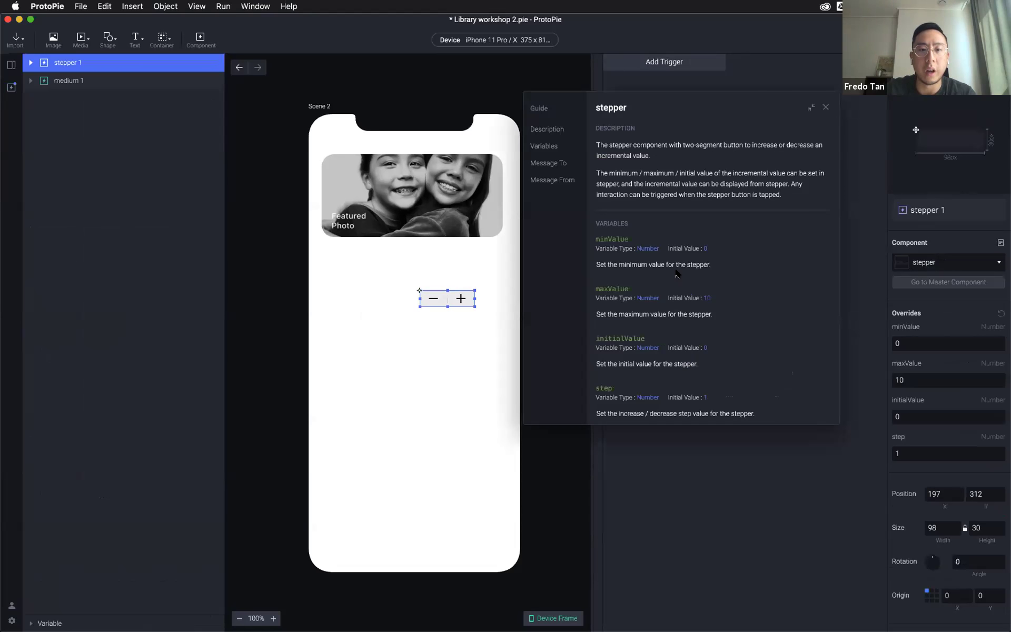
pyautogui.scroll(-4, 734, 278)
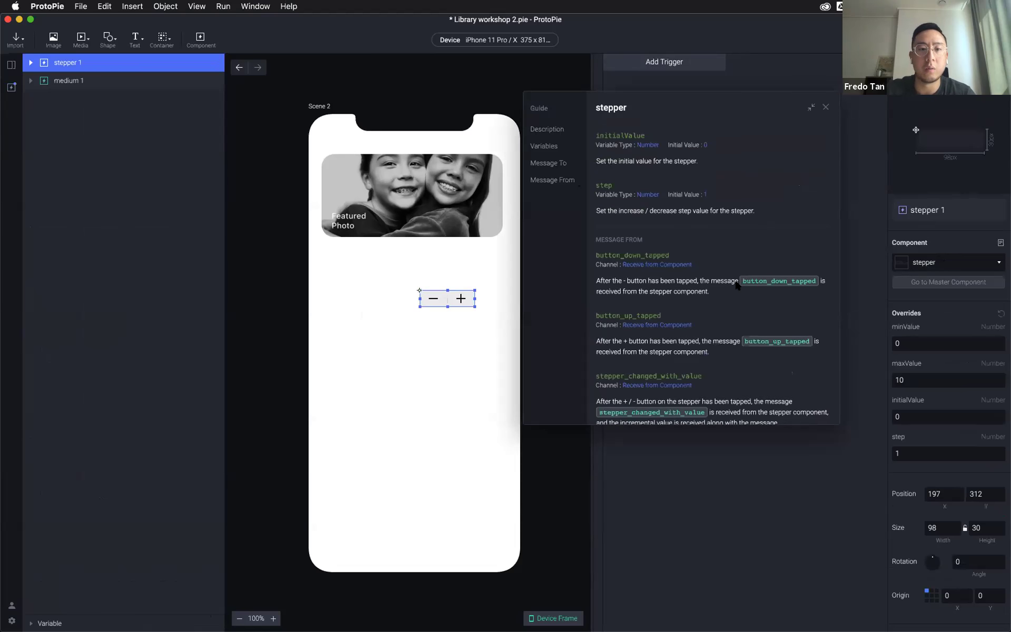
pyautogui.scroll(-1, 737, 285)
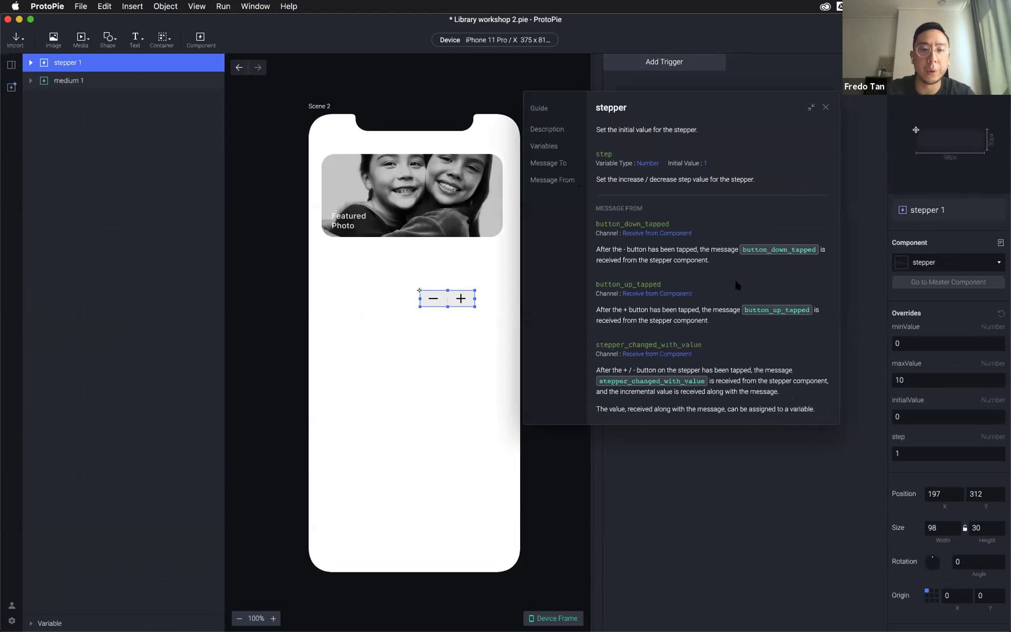
pyautogui.scroll(5, 736, 285)
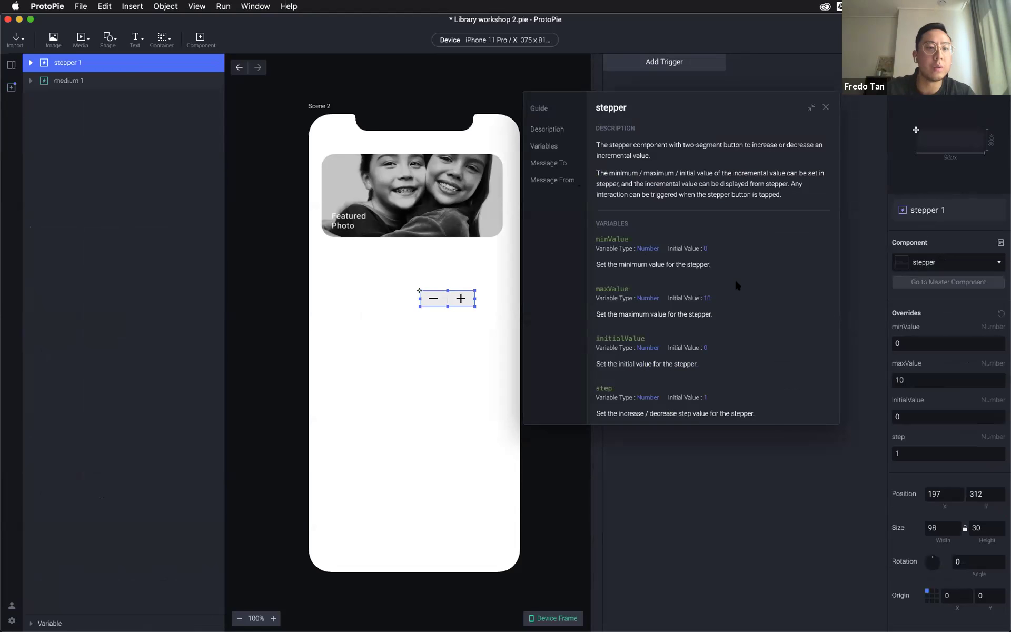
pyautogui.click(826, 108)
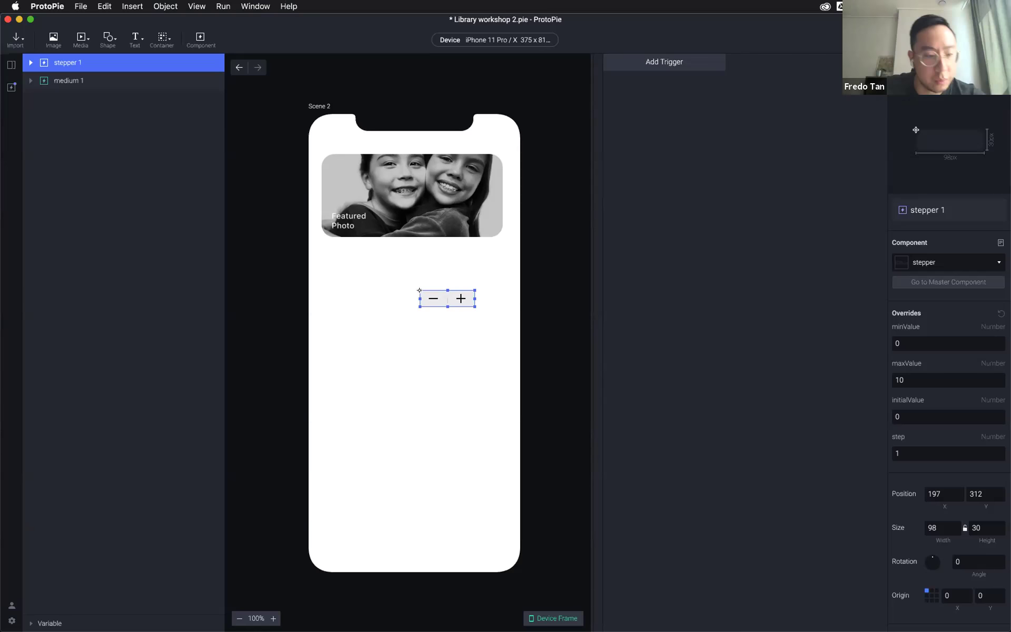
# Switch to the Keynote workshop presentation, play it from the Live Q&A slide and advance to the Thank You slide
pyautogui.click(414, 617)
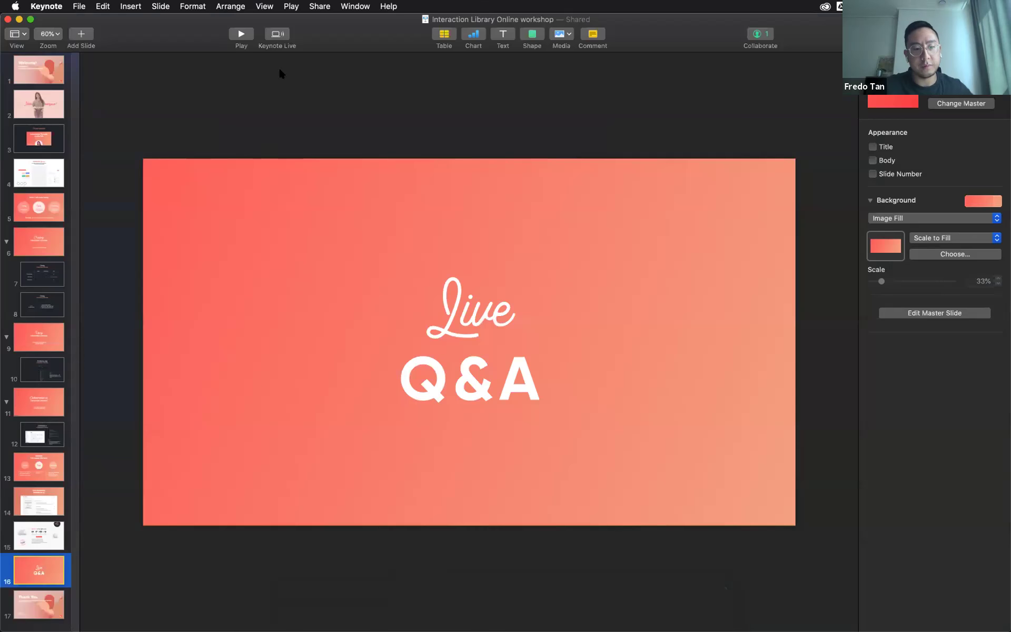
pyautogui.press('alt+super+p')
pyautogui.press('Right')
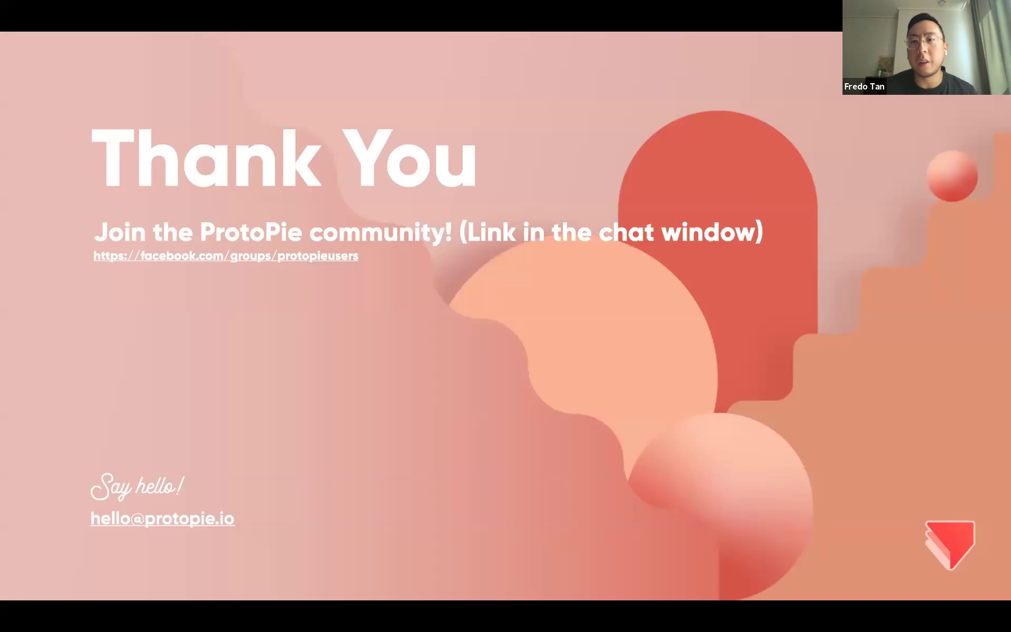